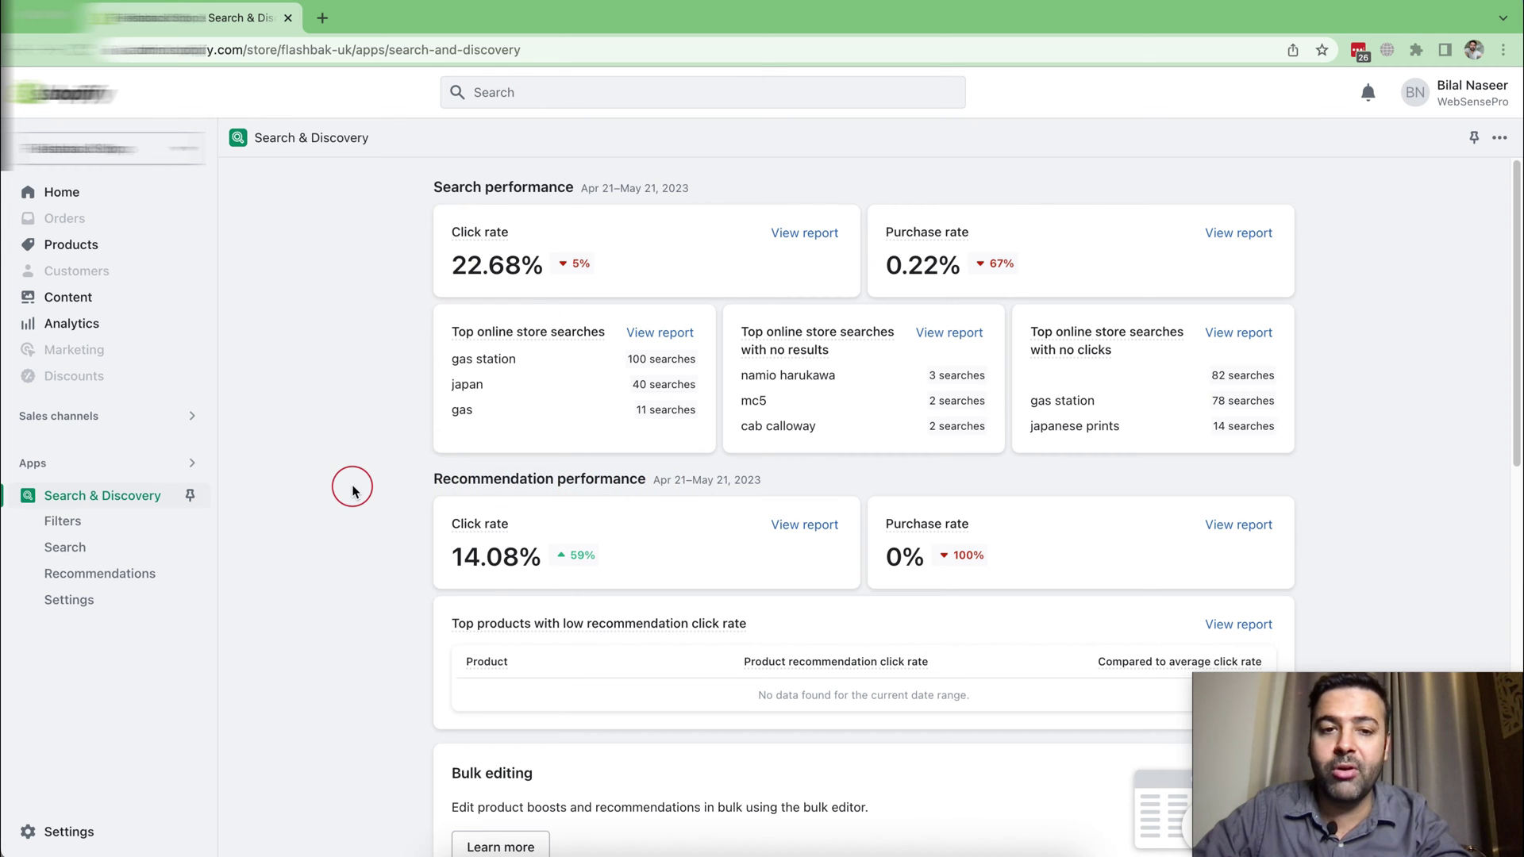
scroll(350, 482, "down", 1)
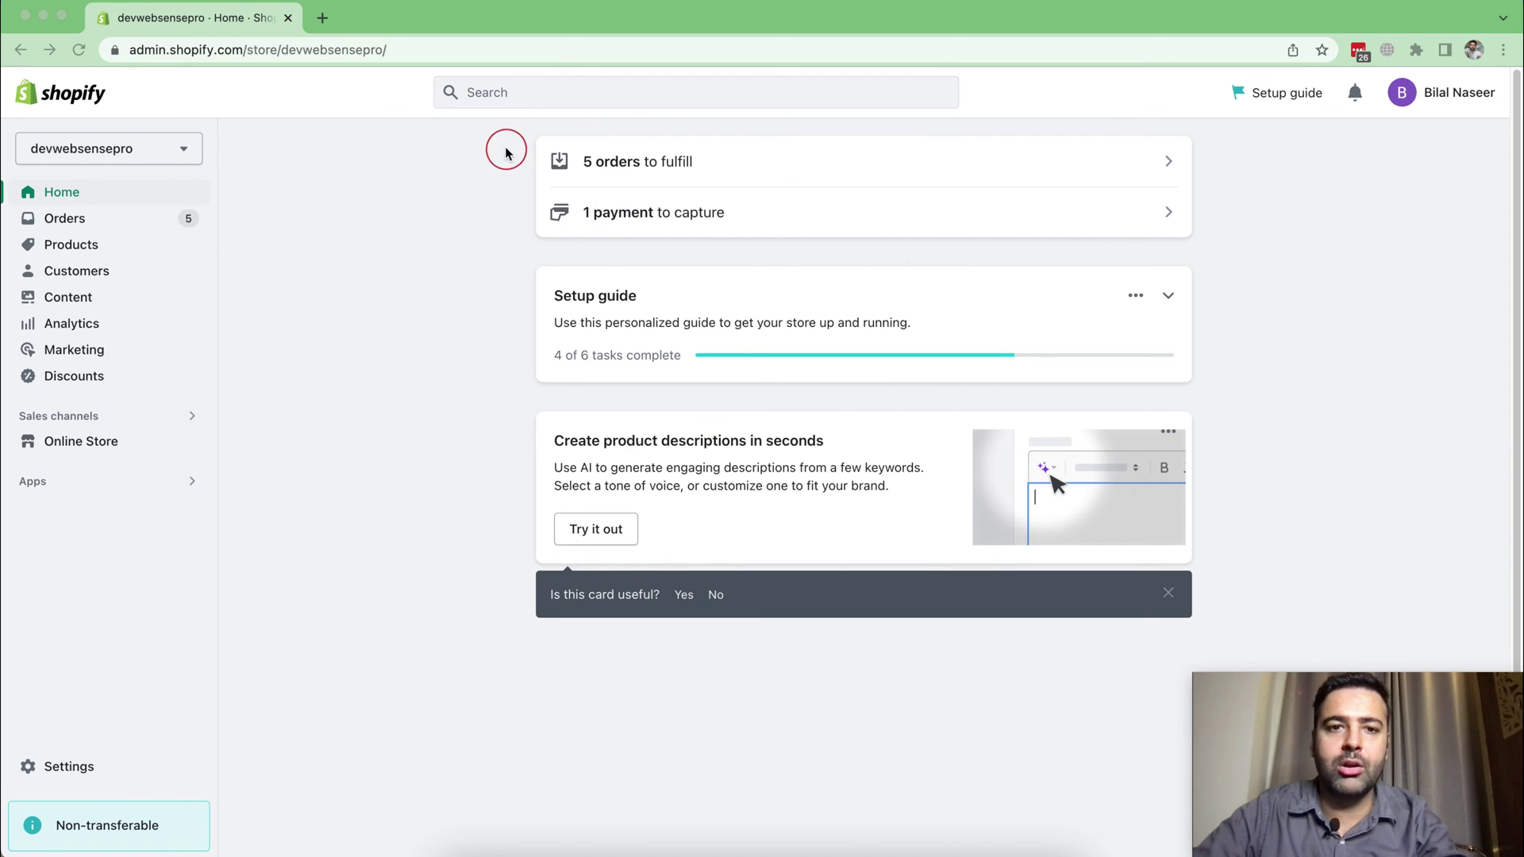
Step: Search the store admin for "Search And Discovery" and continue that search in the Shopify App Store
left_click(524, 102)
type("Search A")
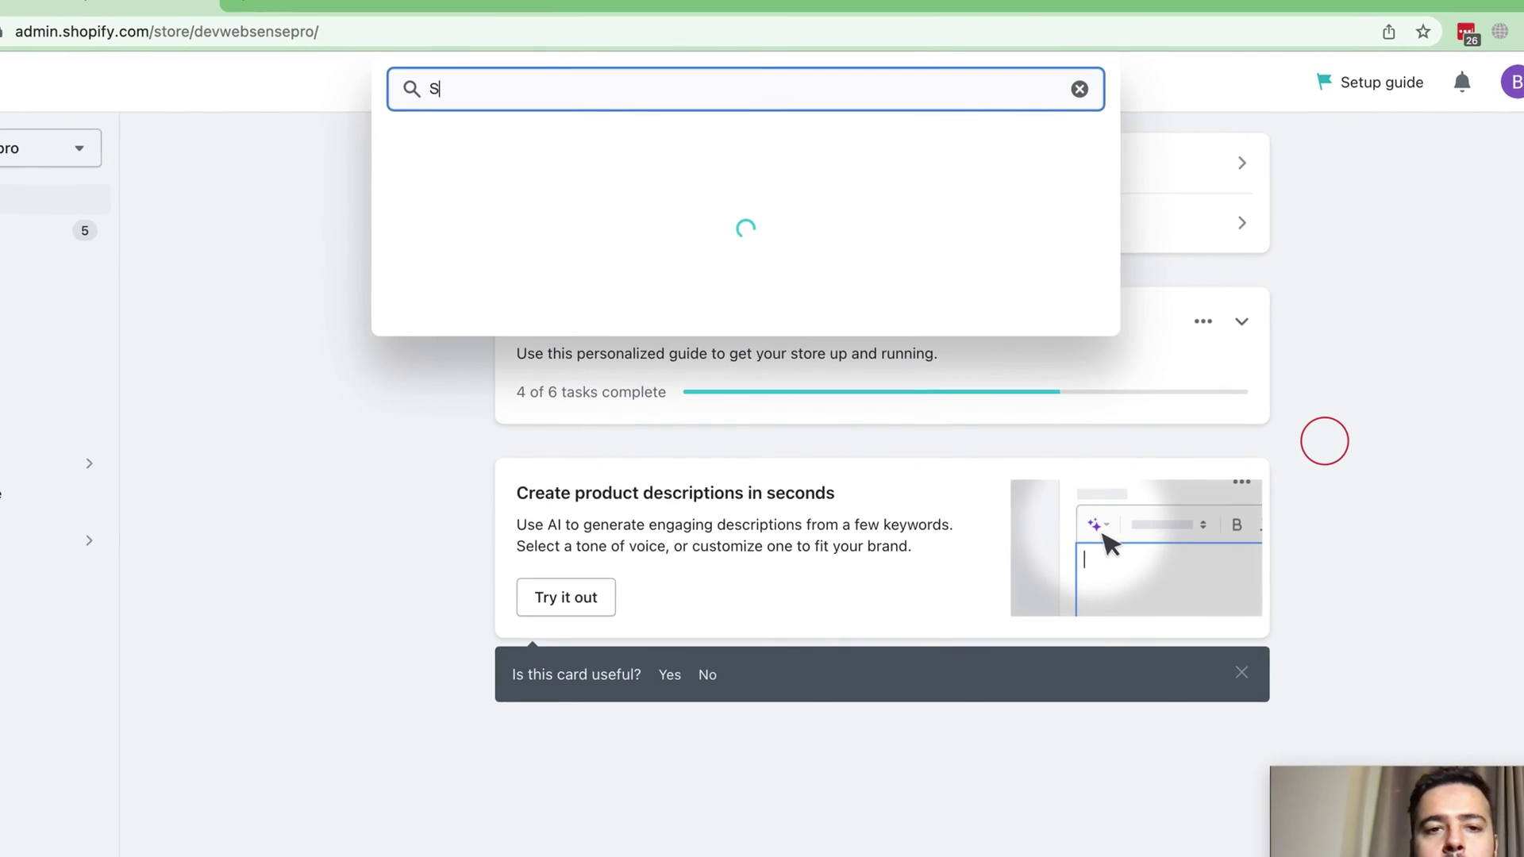
type("nd Discov")
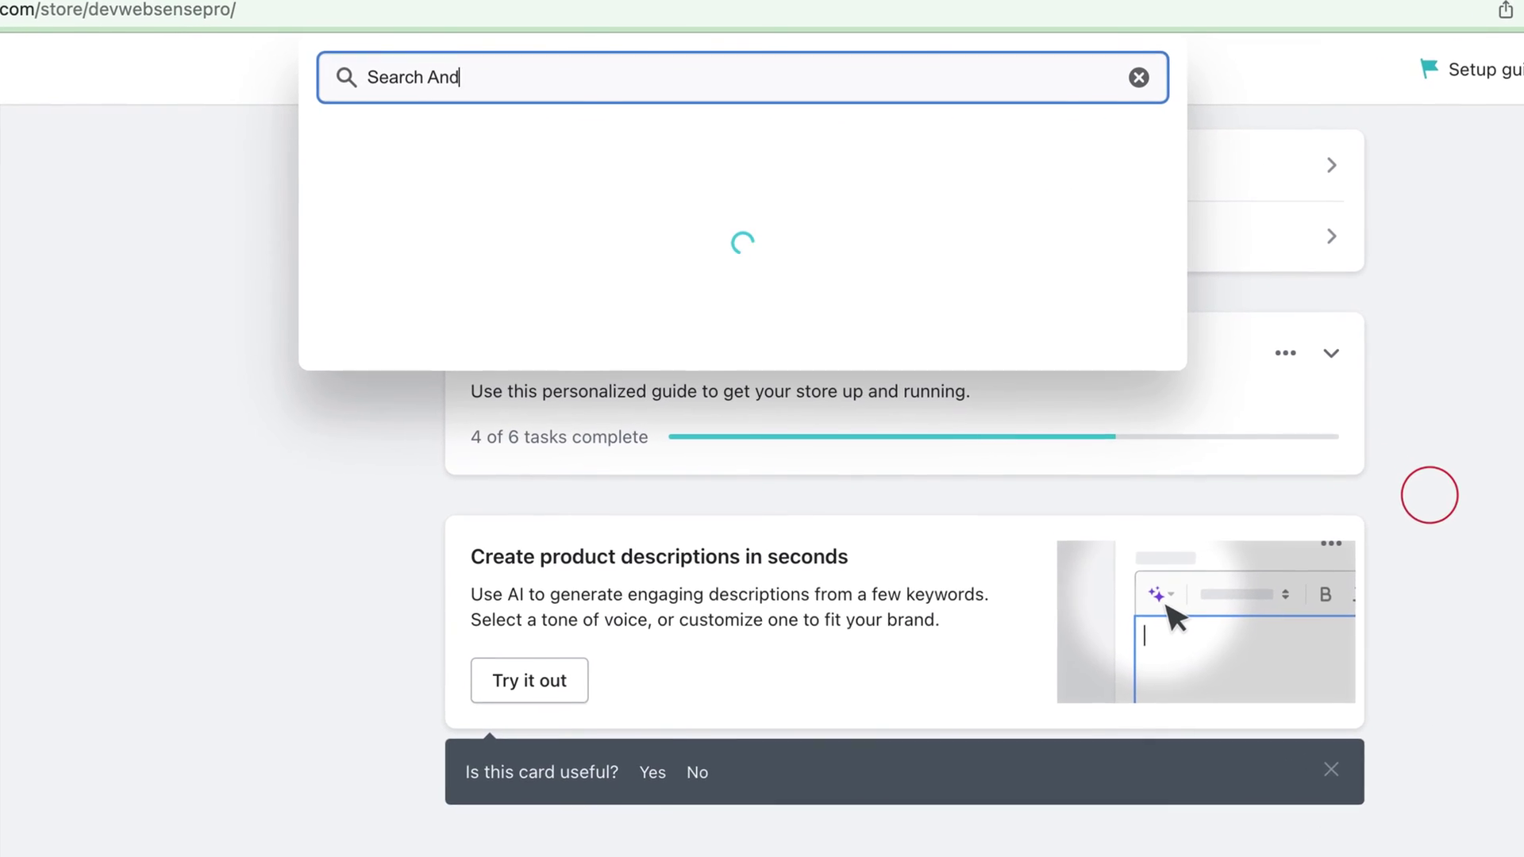
type("ery")
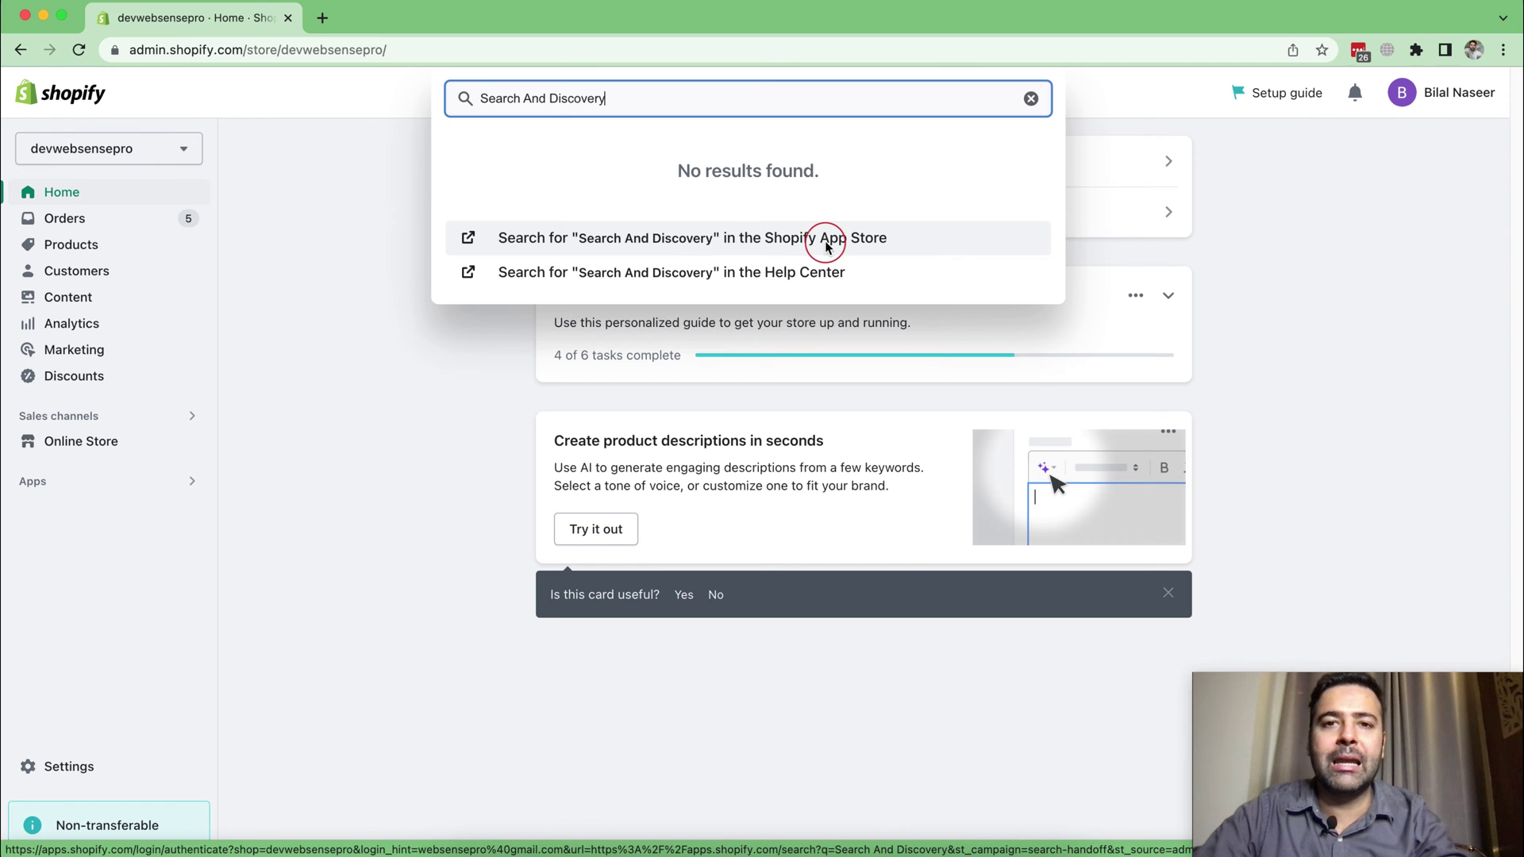
left_click(825, 247)
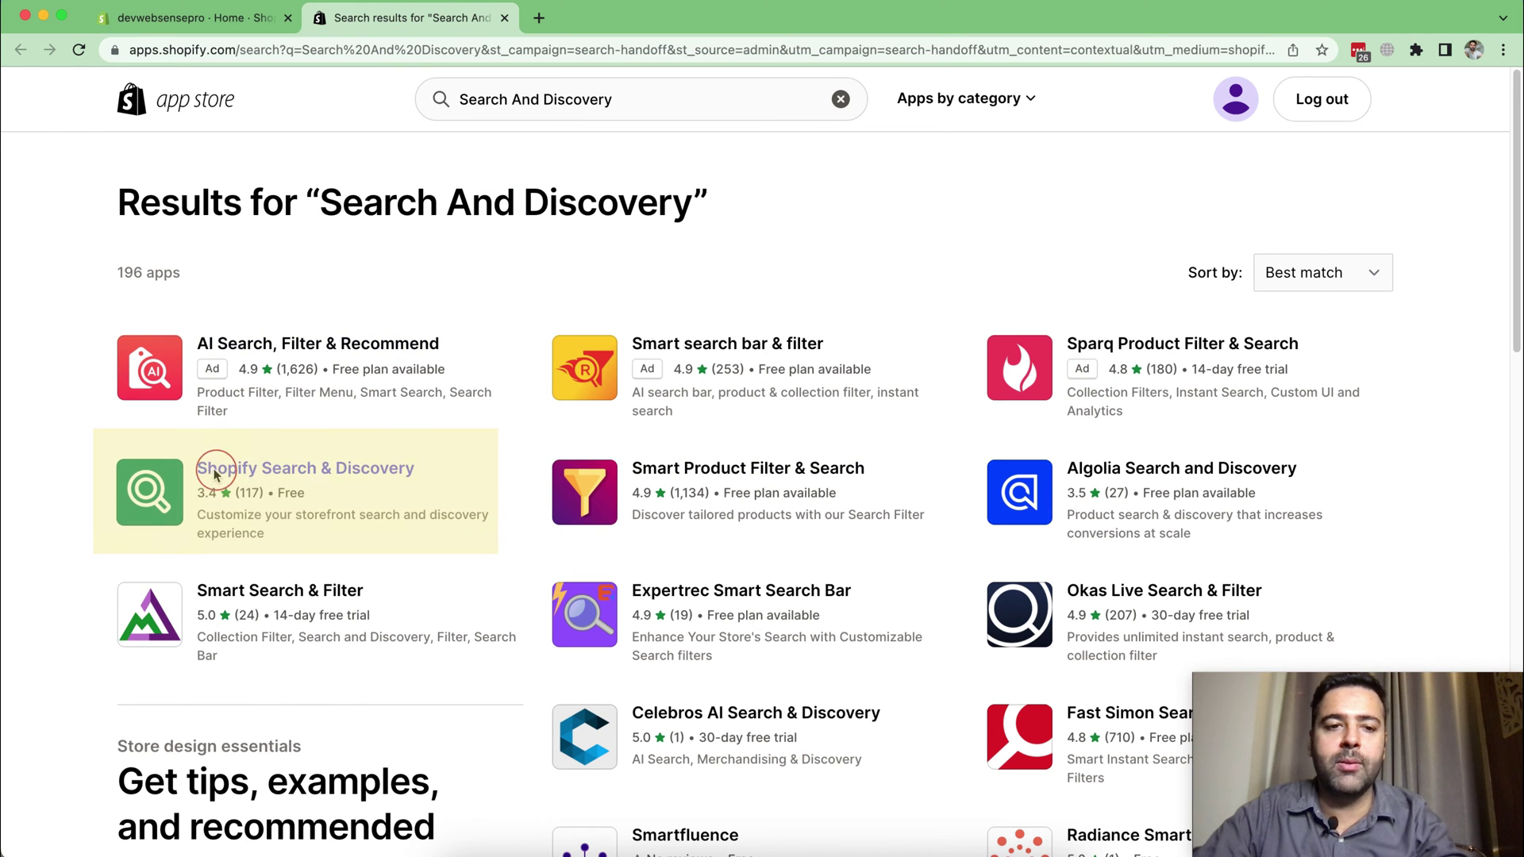
Step: Add the Shopify Search & Discovery app from the search results and approve its installation on the store
left_click(389, 472)
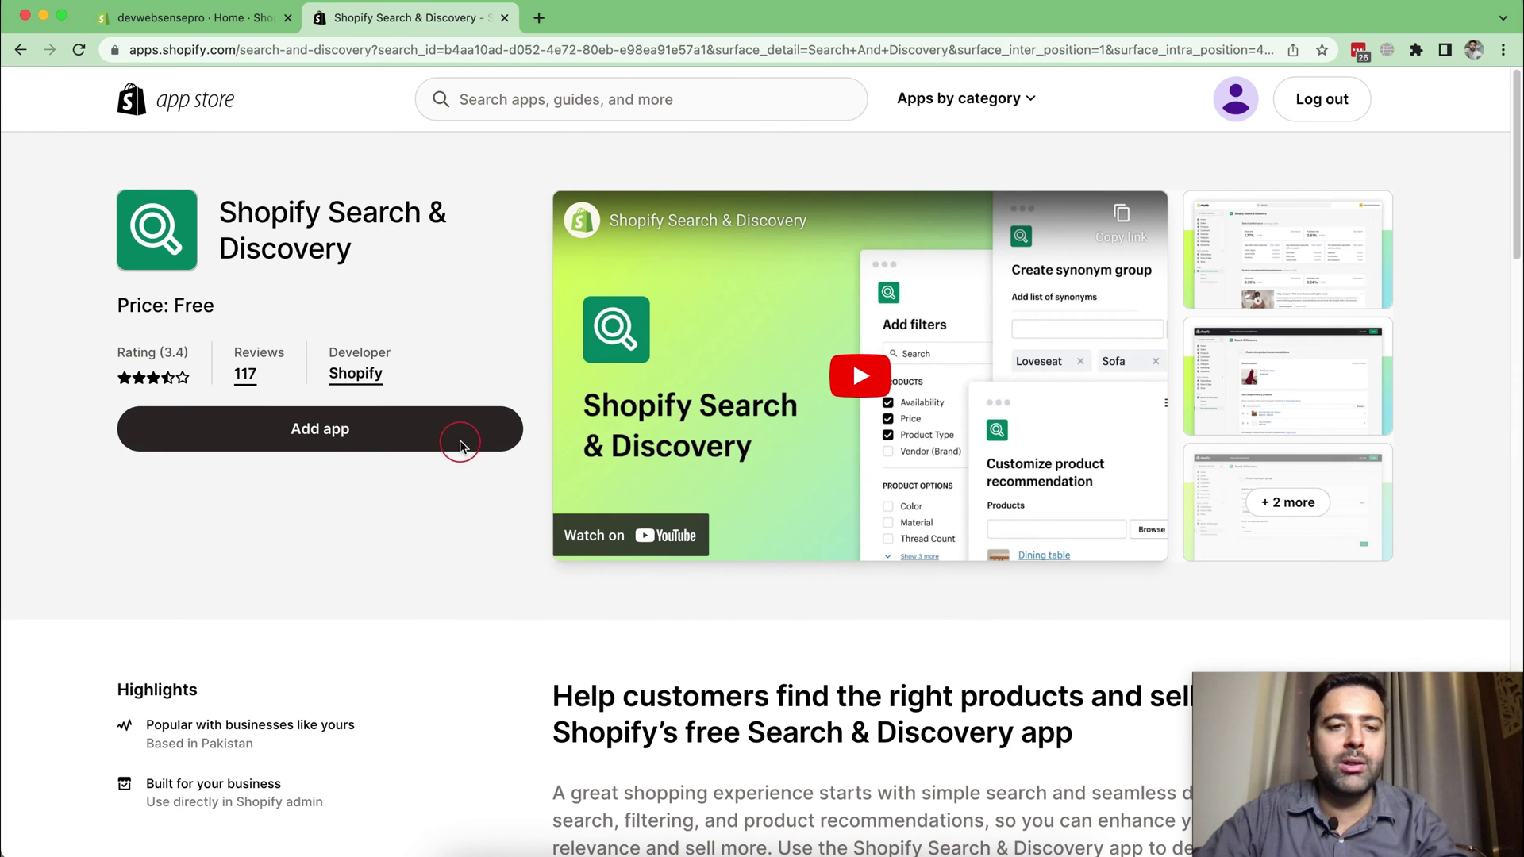
left_click(337, 432)
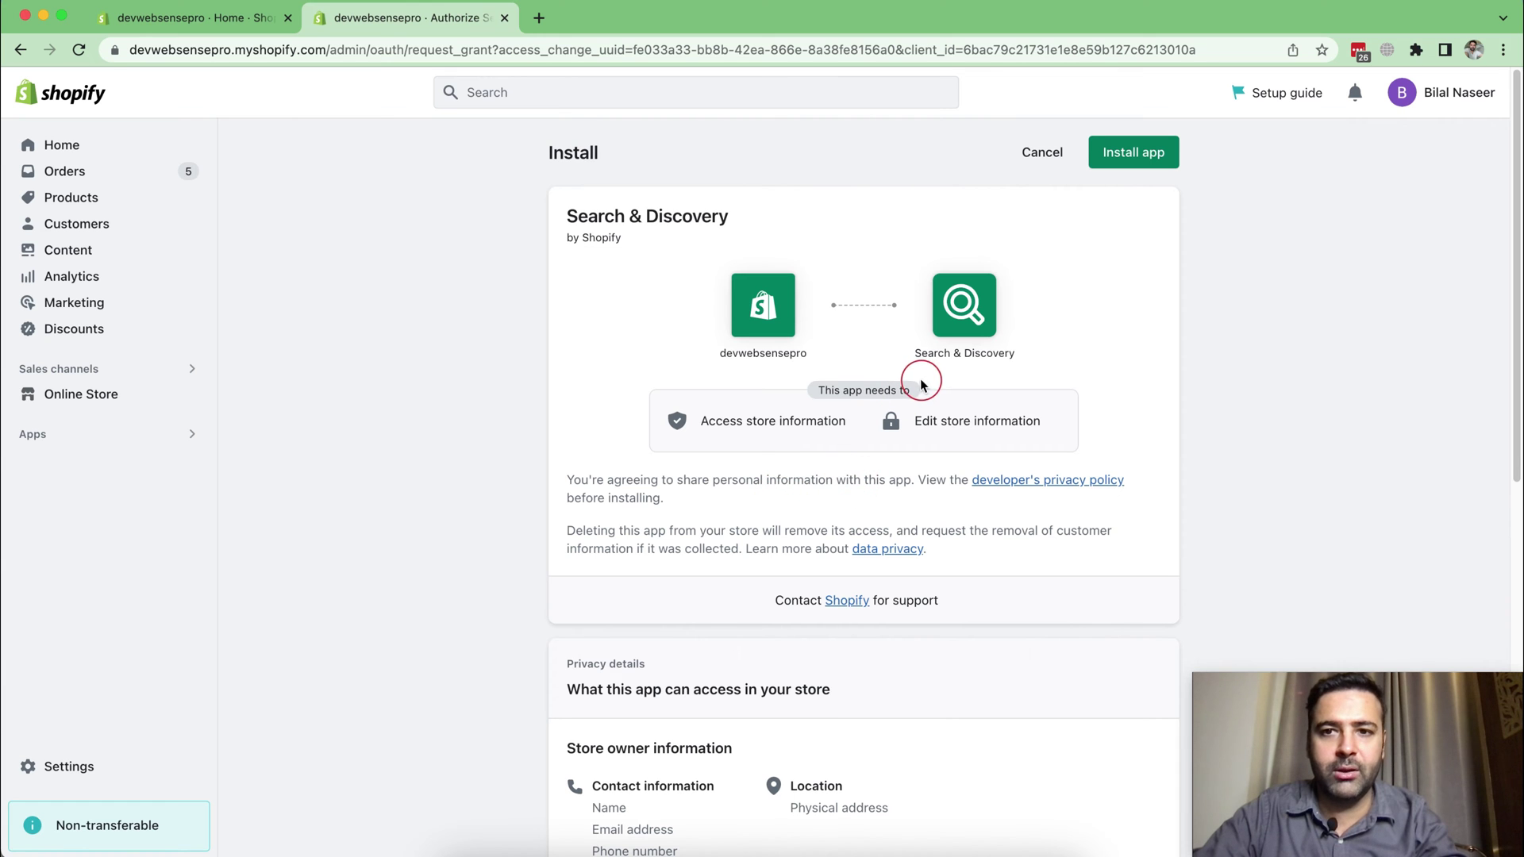
left_click(1116, 160)
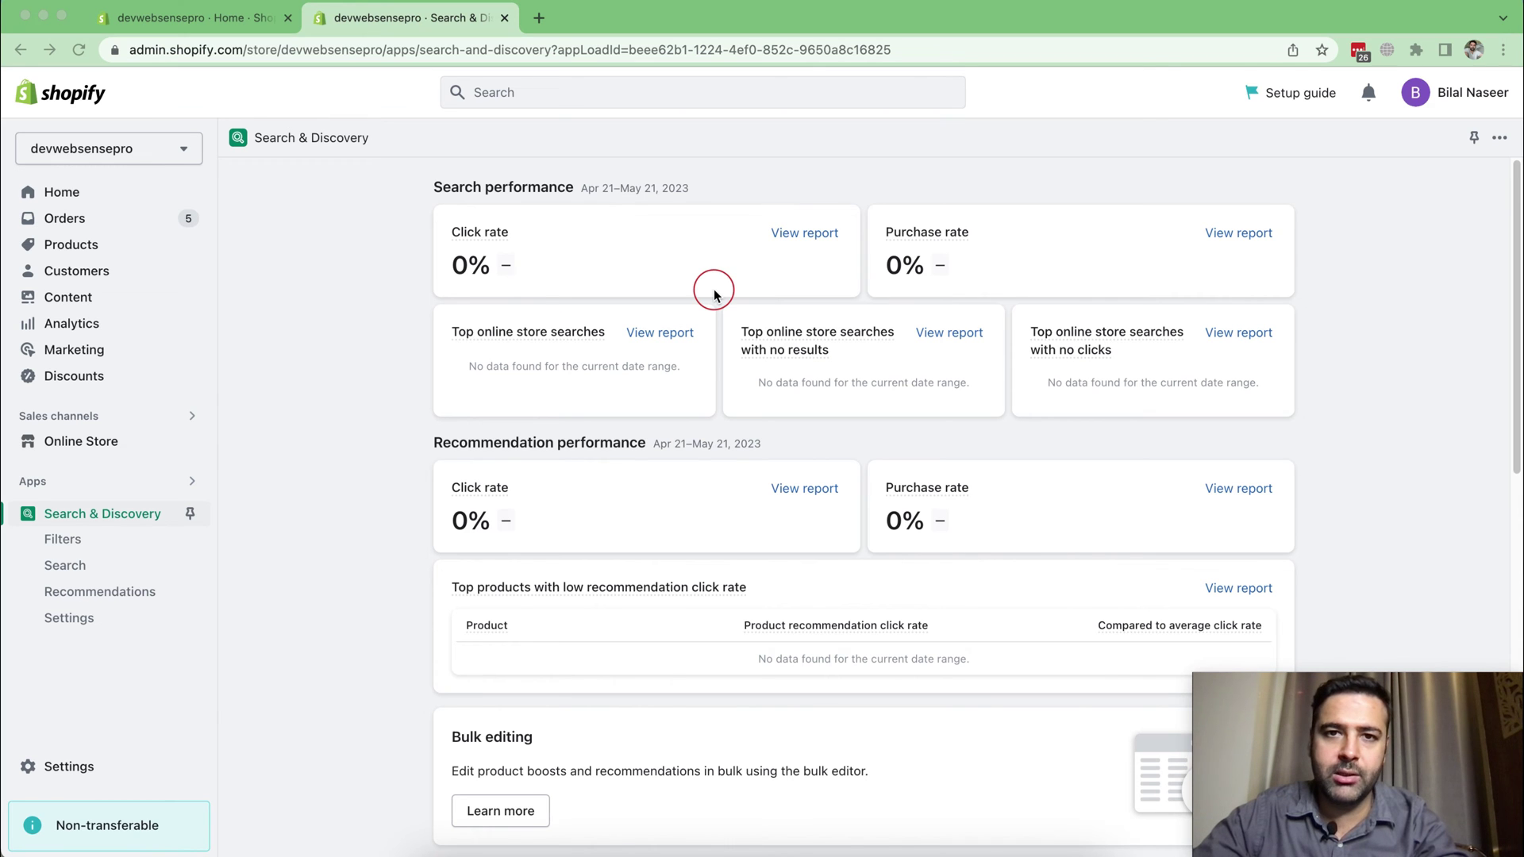
Step: Open the Filters page of the Search & Discovery app and examine what filters apply to
left_click(63, 541)
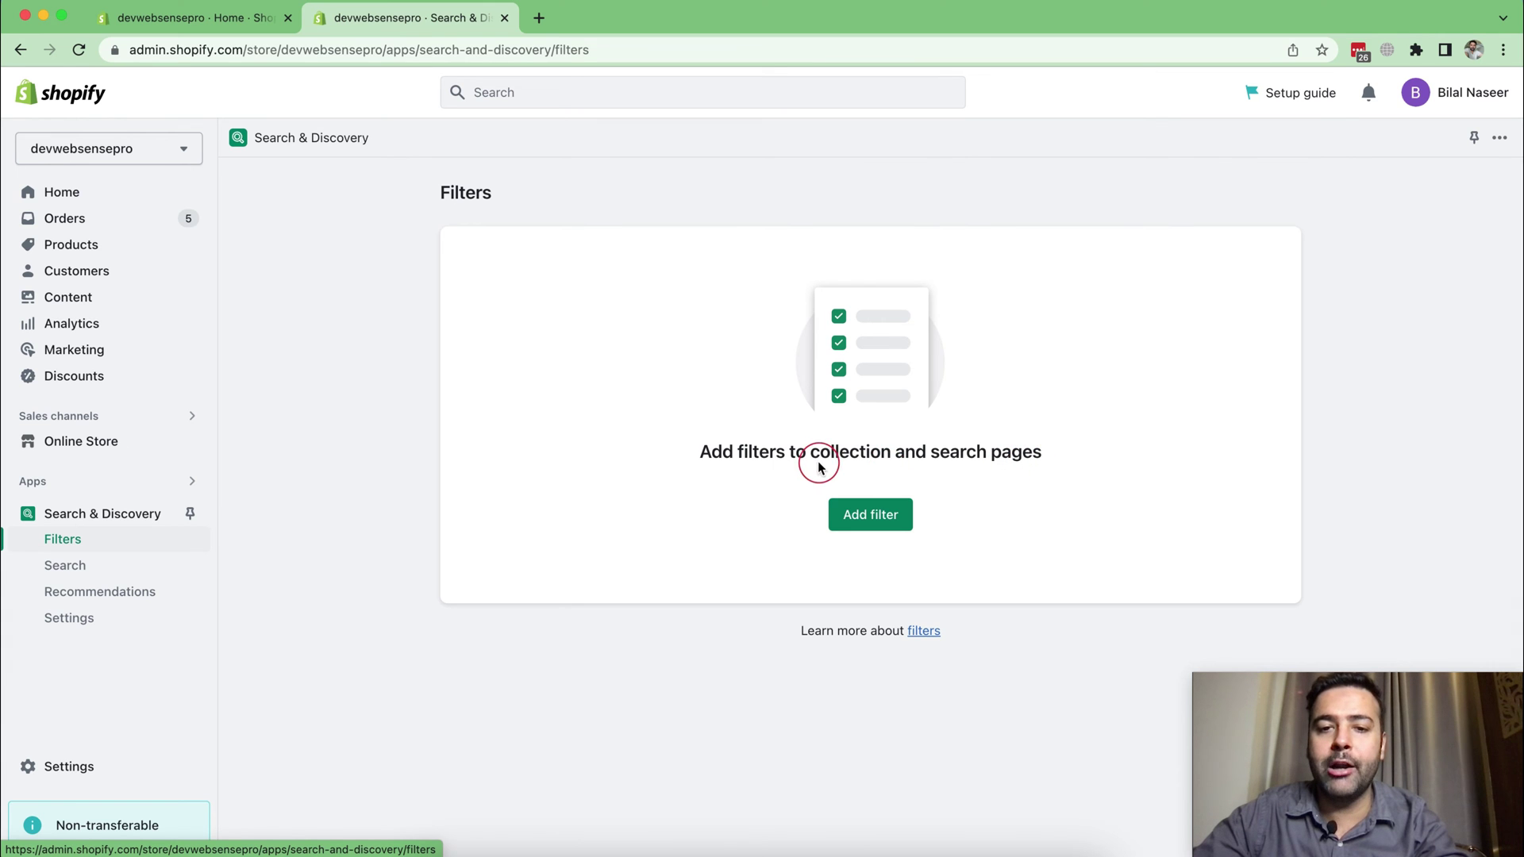
left_click_drag(810, 452, 1048, 455)
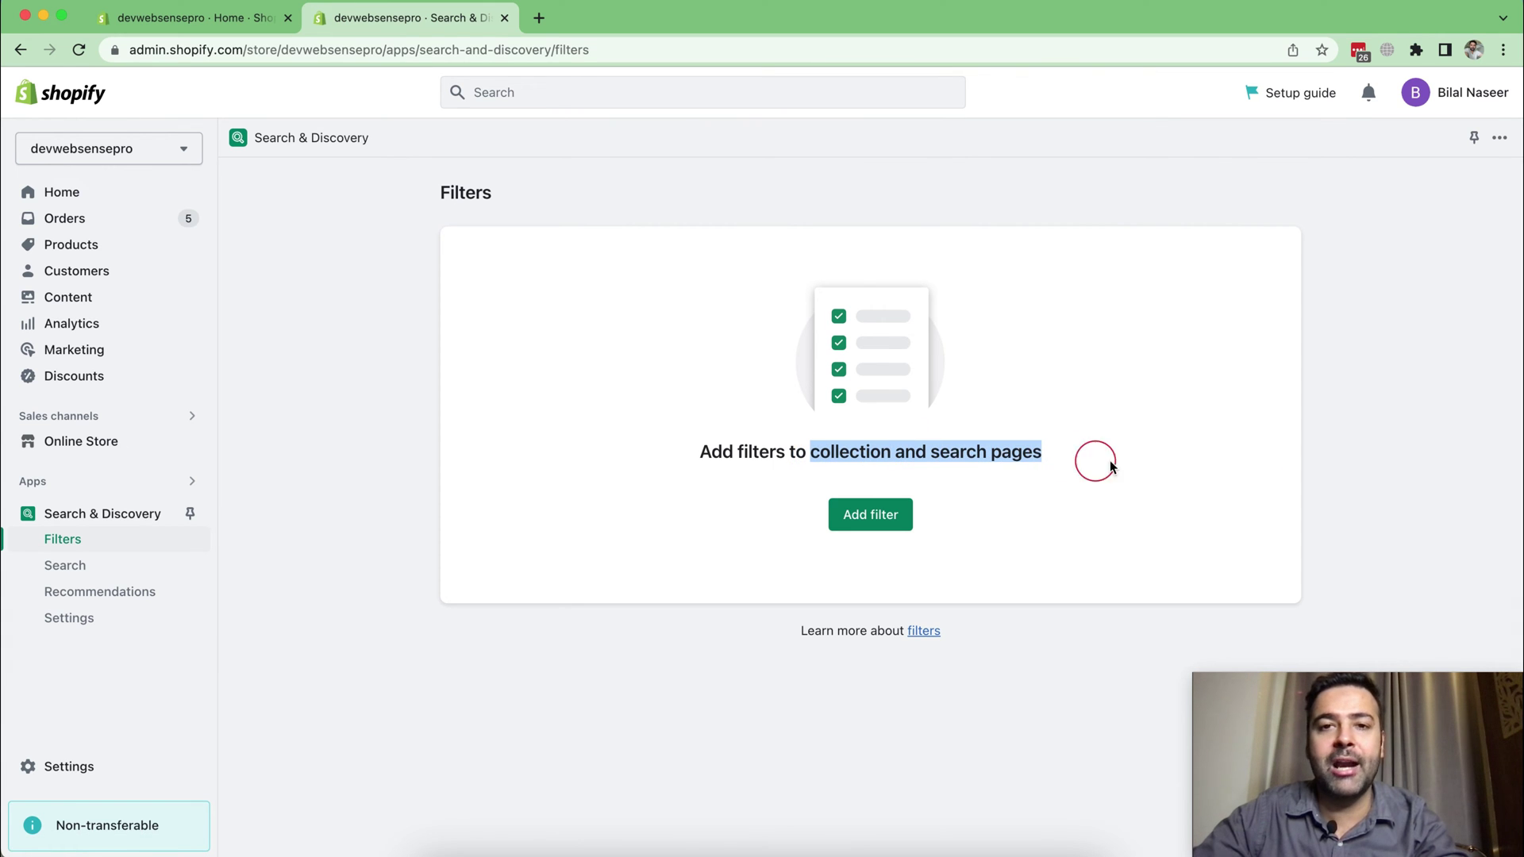
left_click(1119, 521)
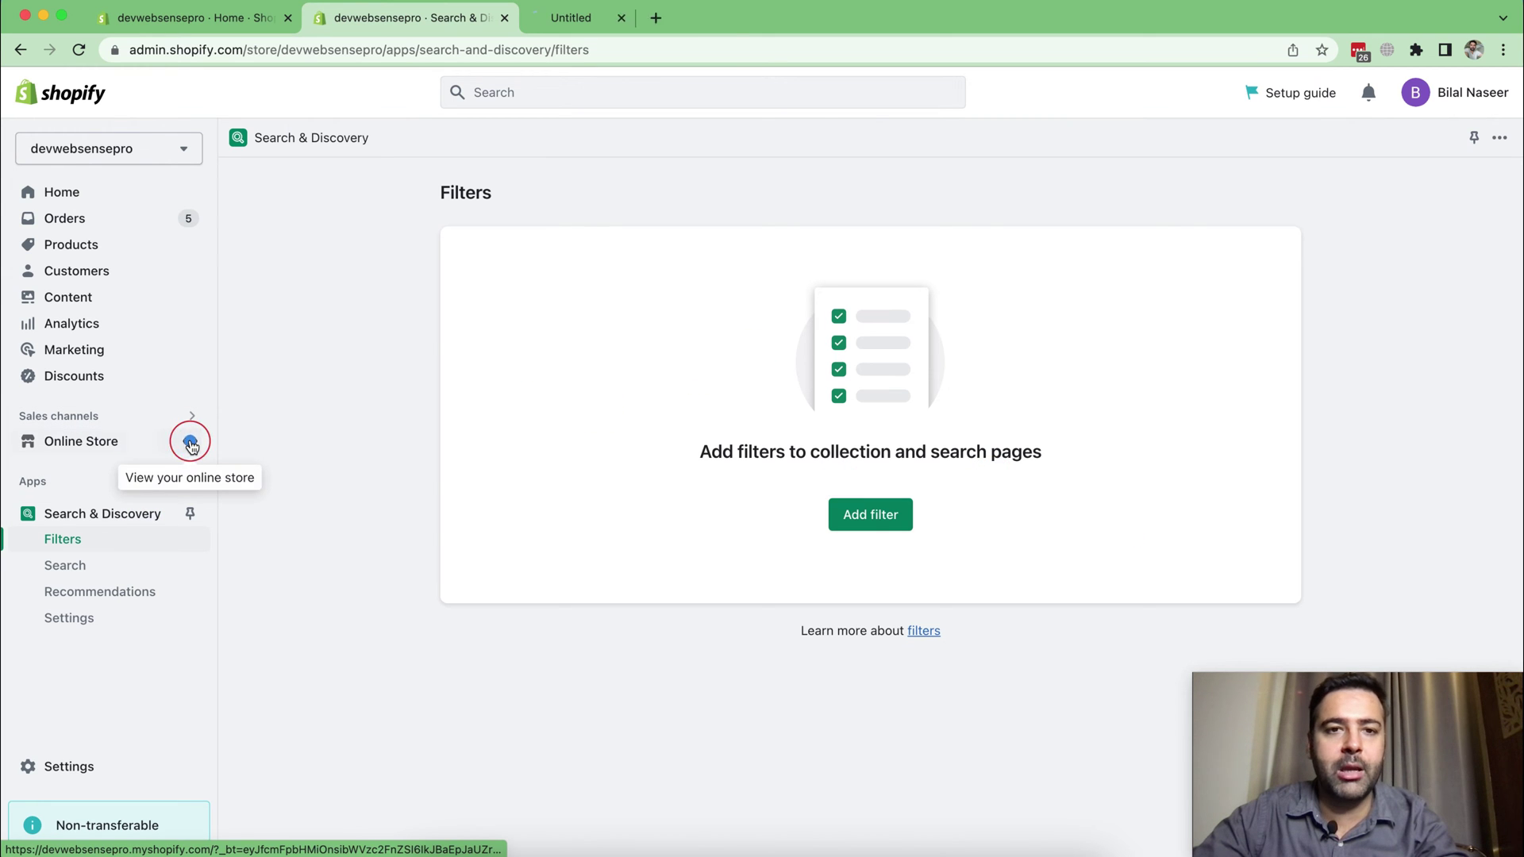
Step: View the online store, search it for "shirt" and examine the search results page for filter options
left_click(190, 445)
left_click(602, 17)
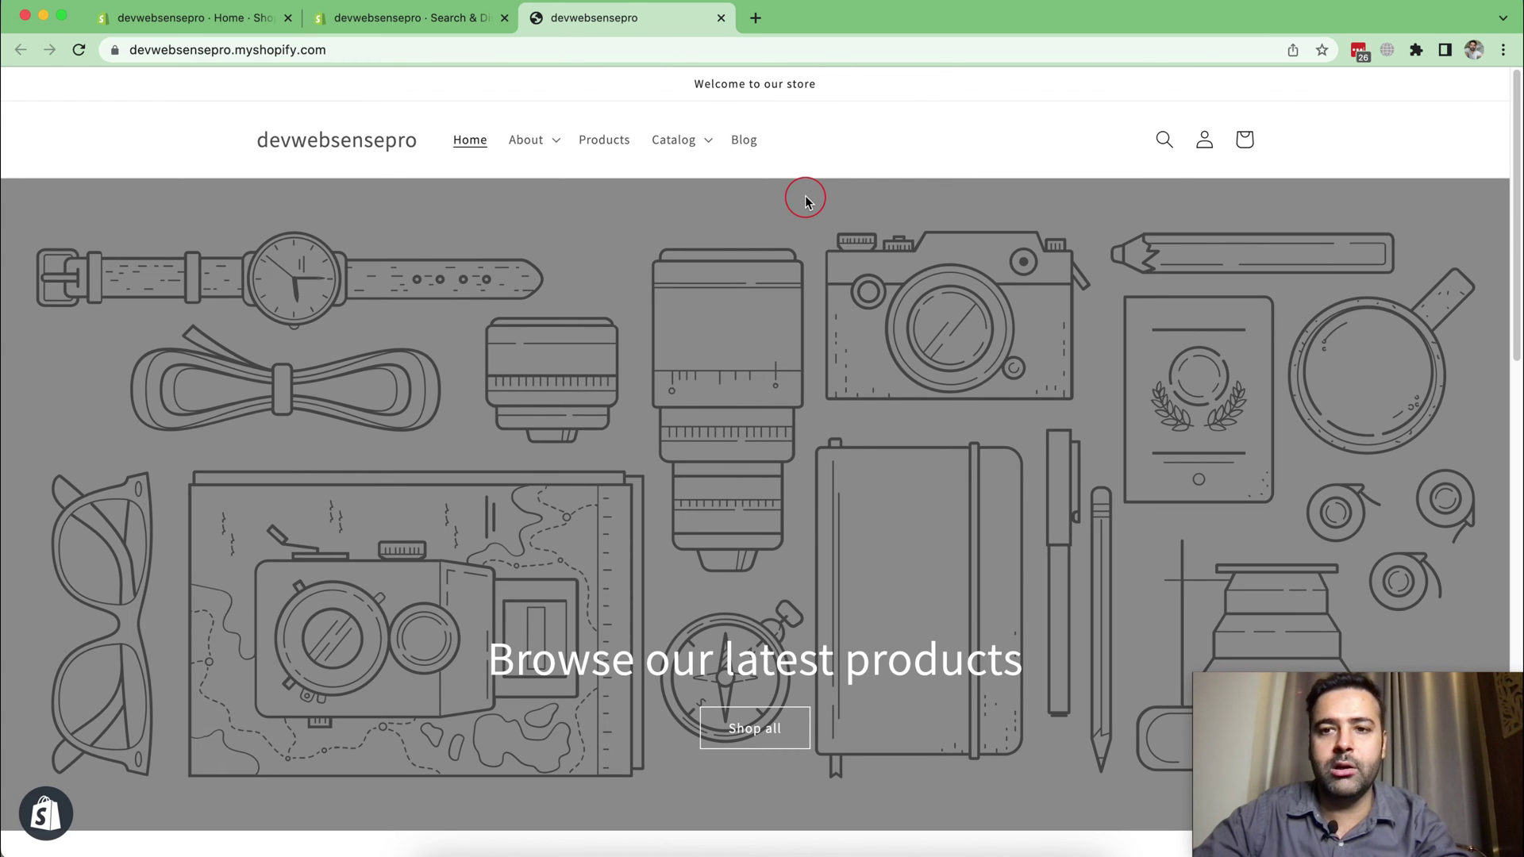
left_click(1165, 140)
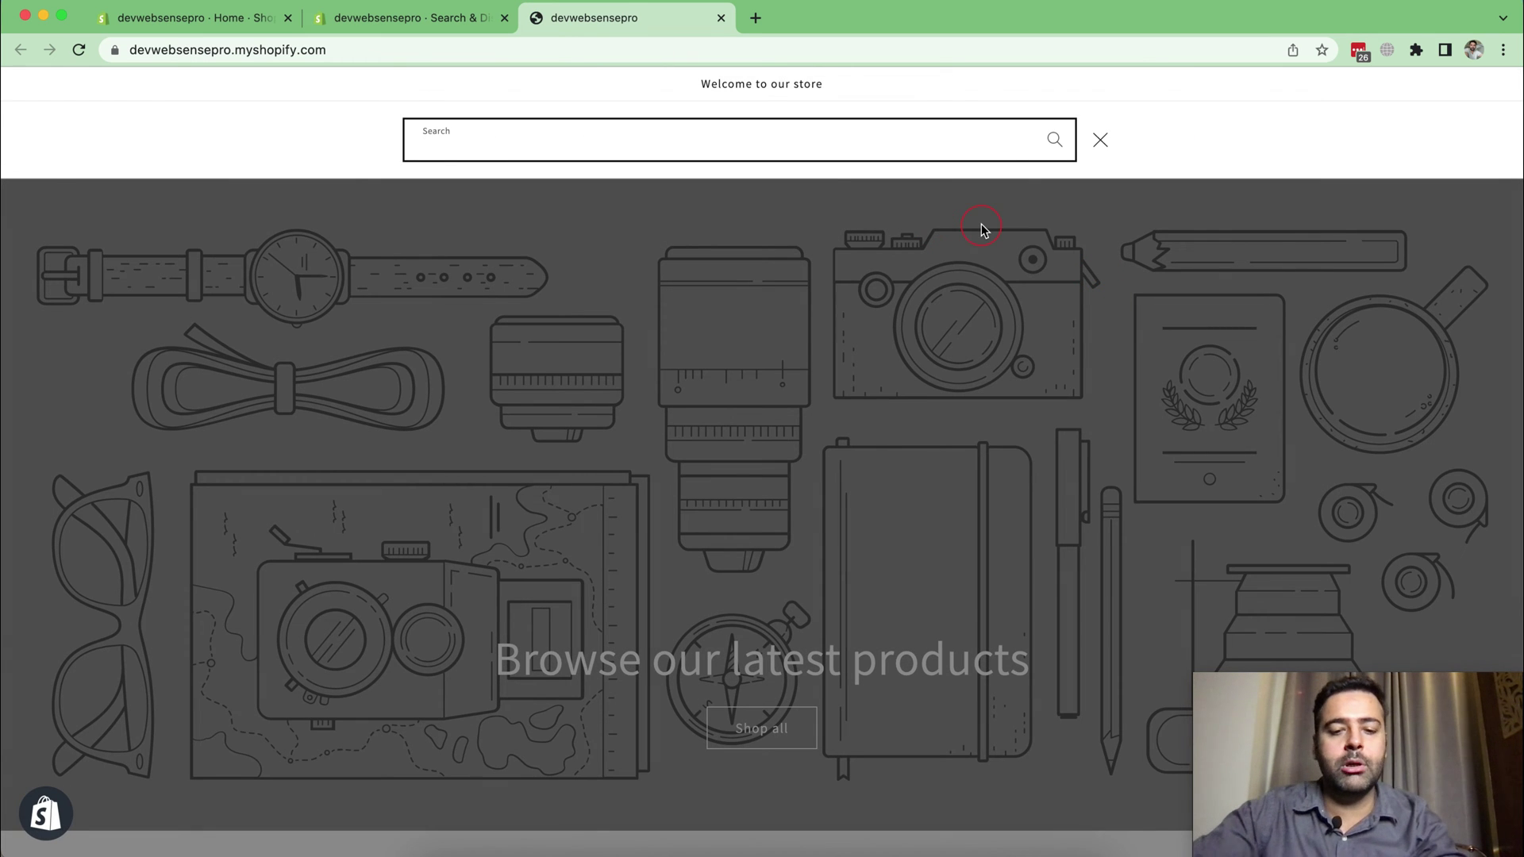
type("shirt")
key("Return")
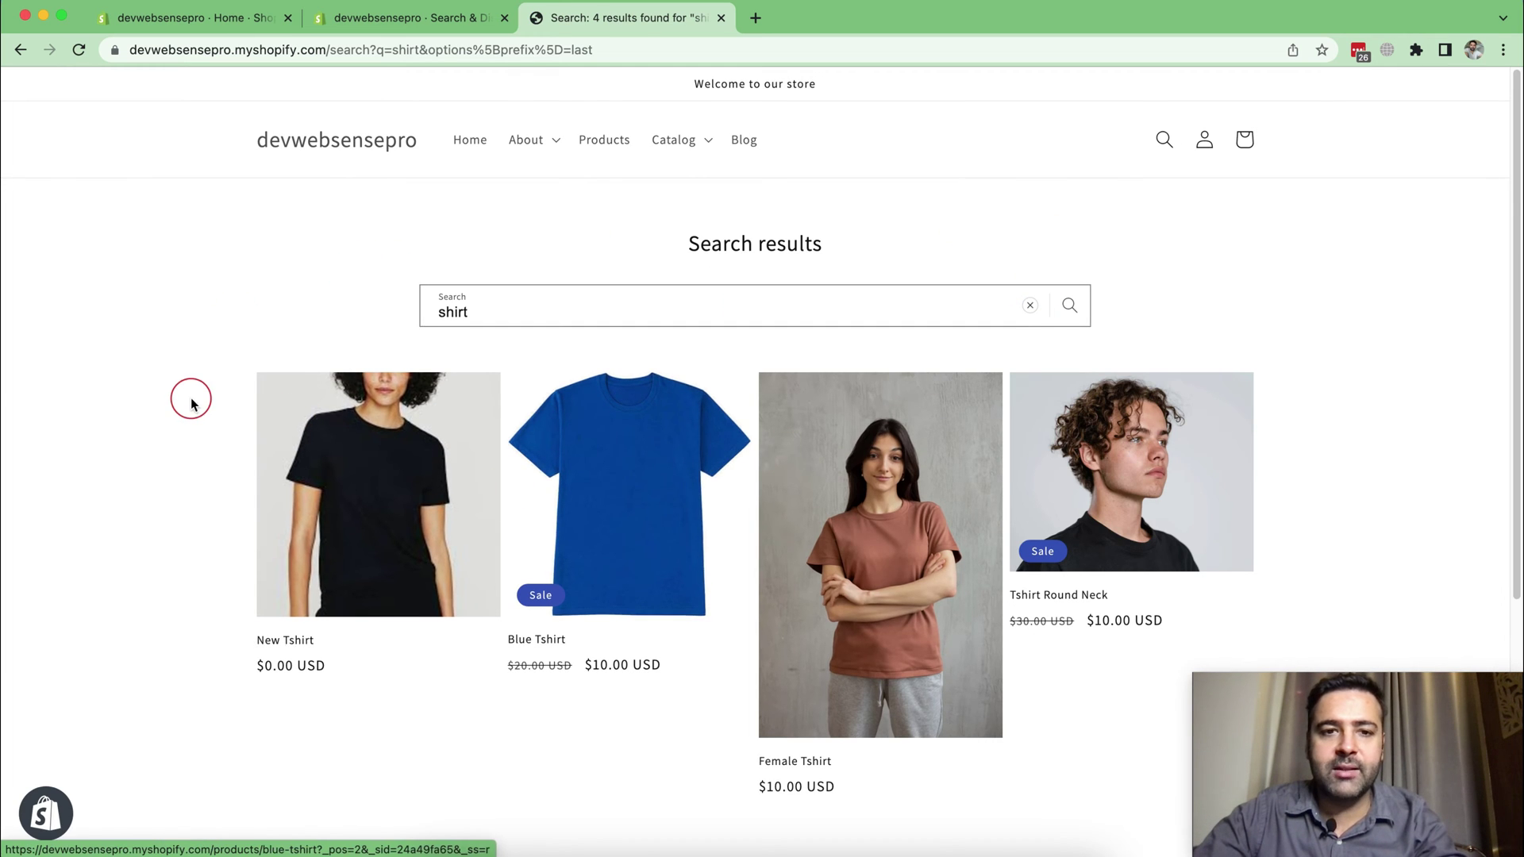
scroll(190, 404, "down", 3)
scroll(755, 252, "up", 3)
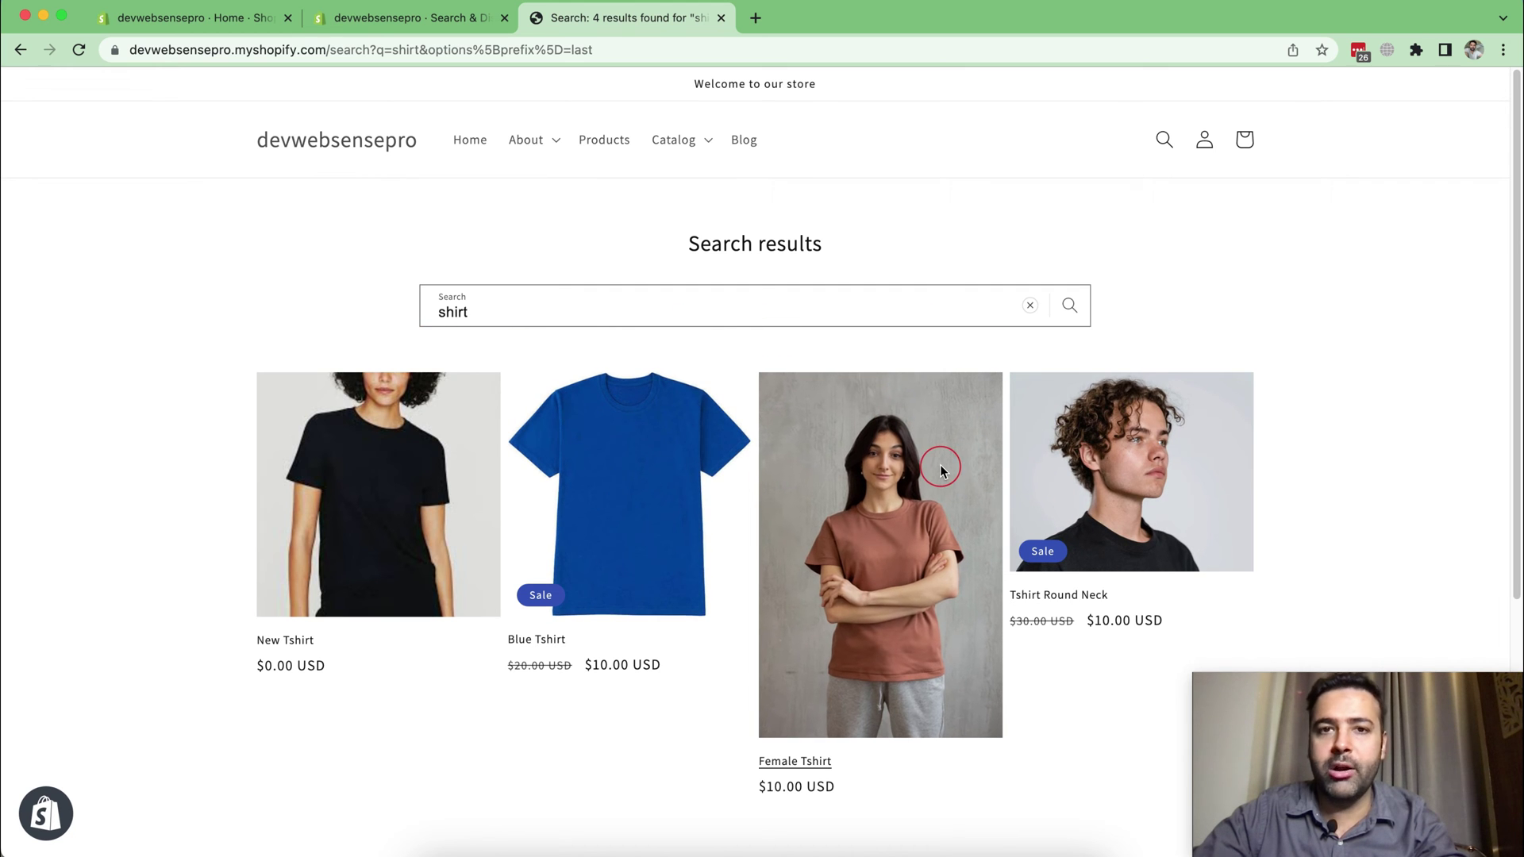
Step: Return to the app's Filters page, review the available filter sources, and save a new filter based on Availability
left_click(396, 27)
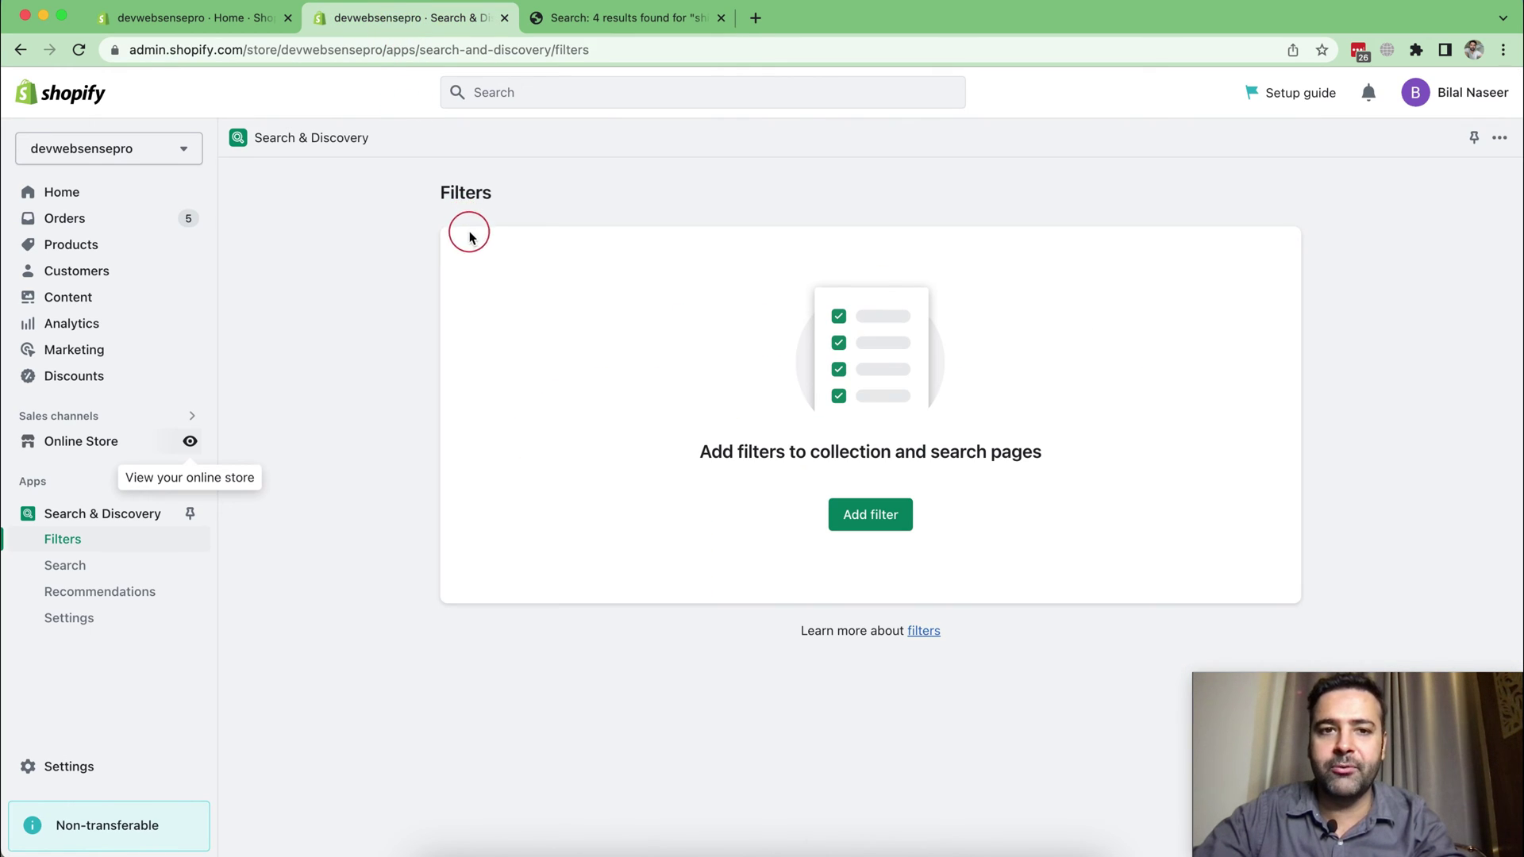
left_click(875, 516)
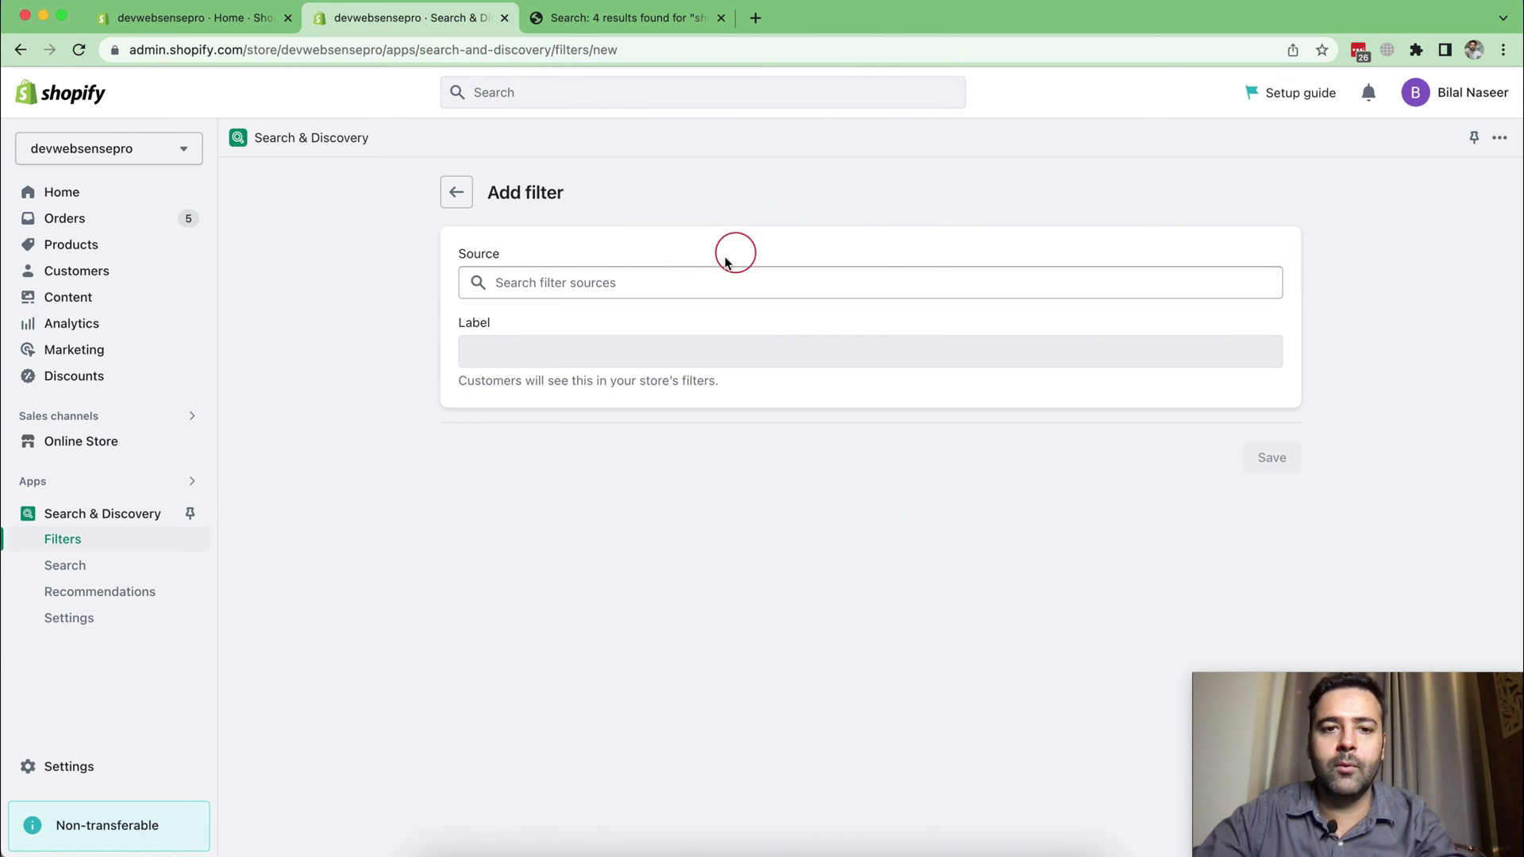
left_click(665, 283)
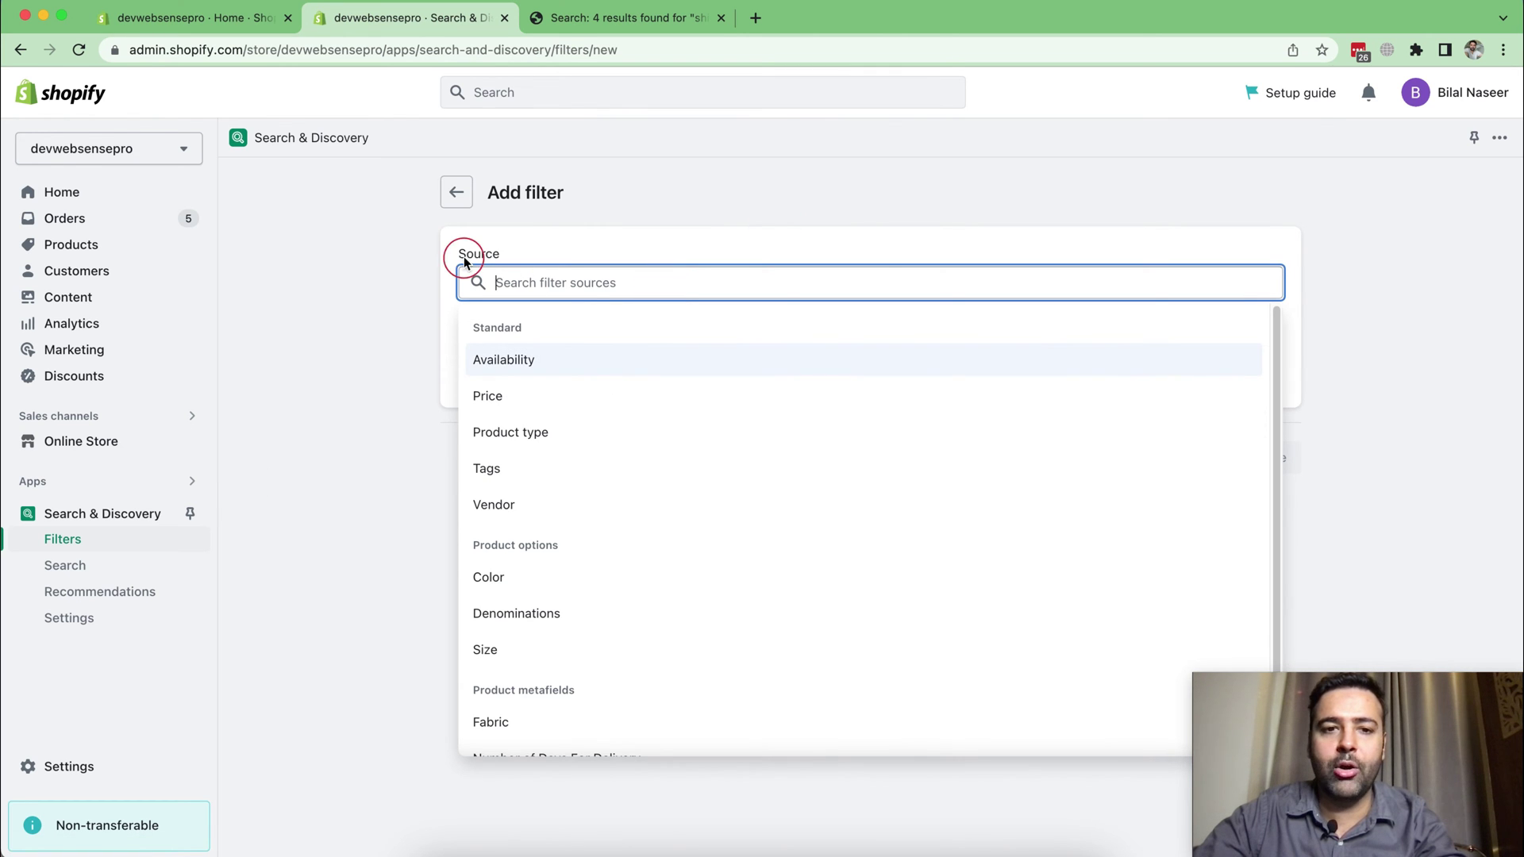
scroll(823, 484, "down", 1)
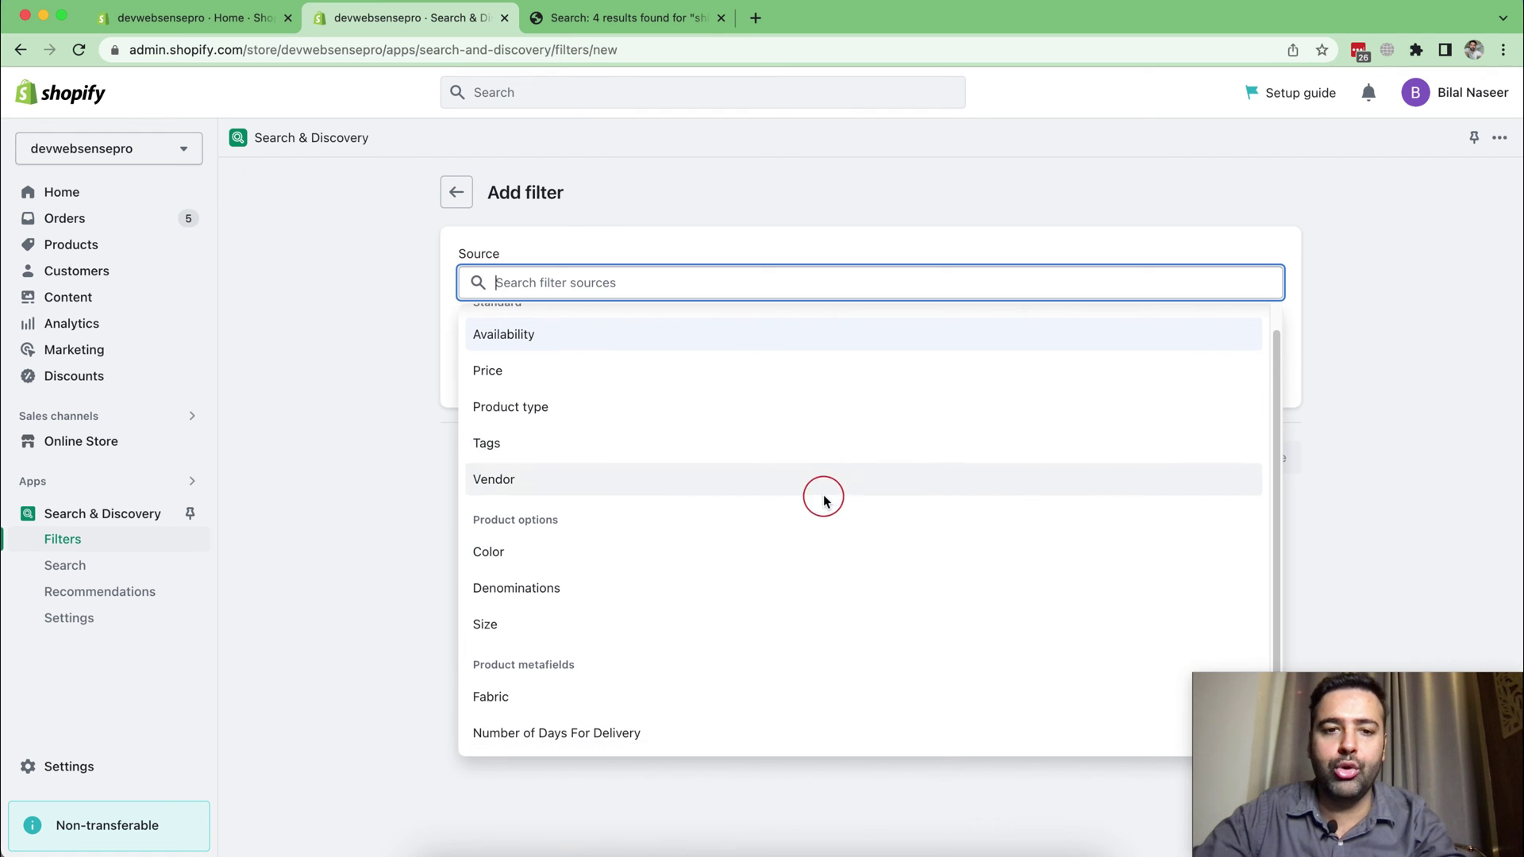
scroll(804, 385, "up", 1)
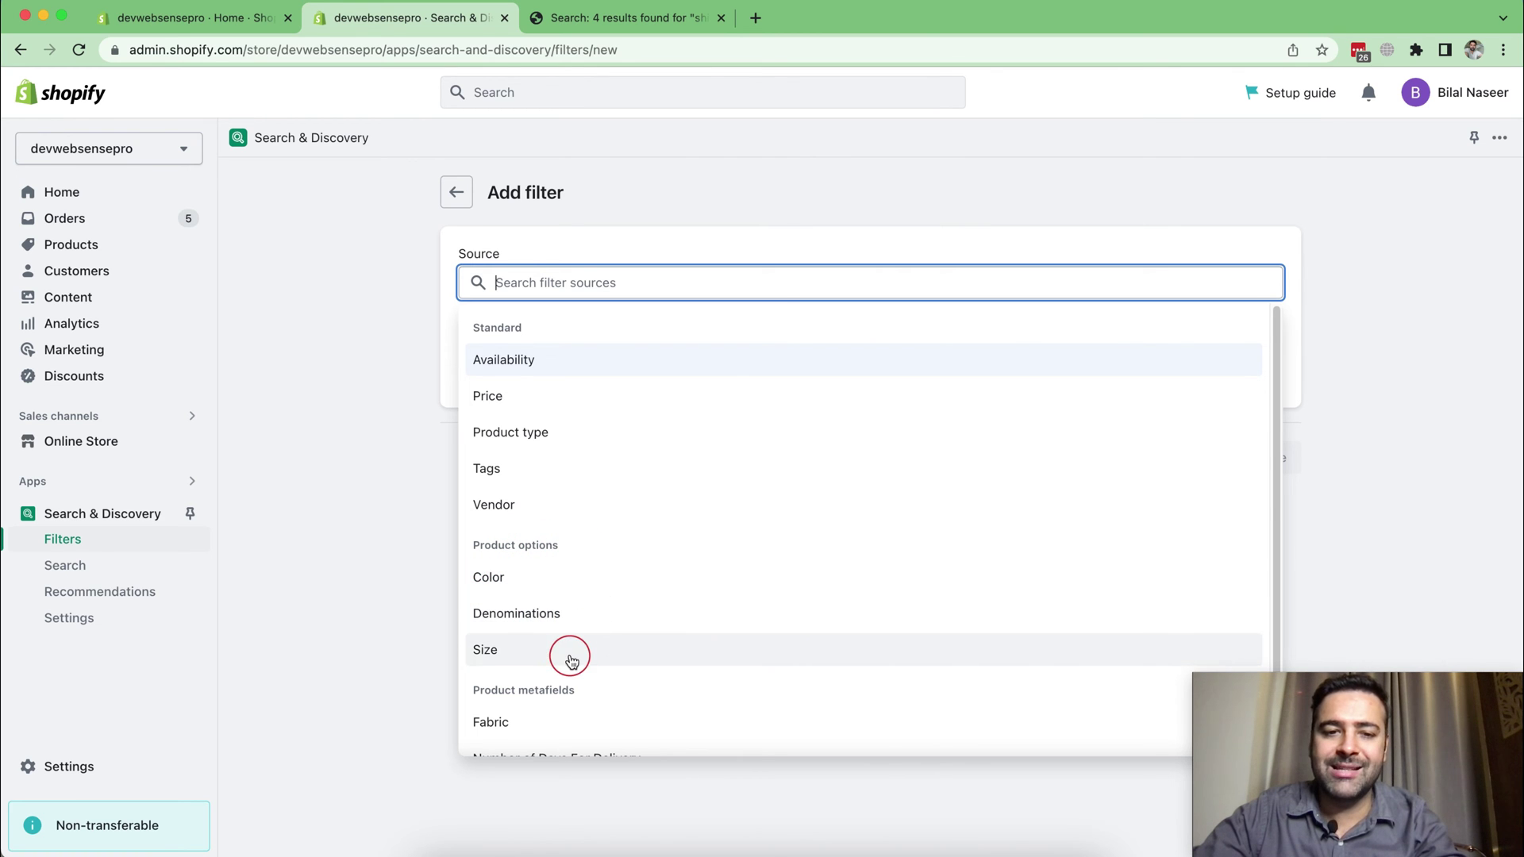
scroll(810, 578, "down", 1)
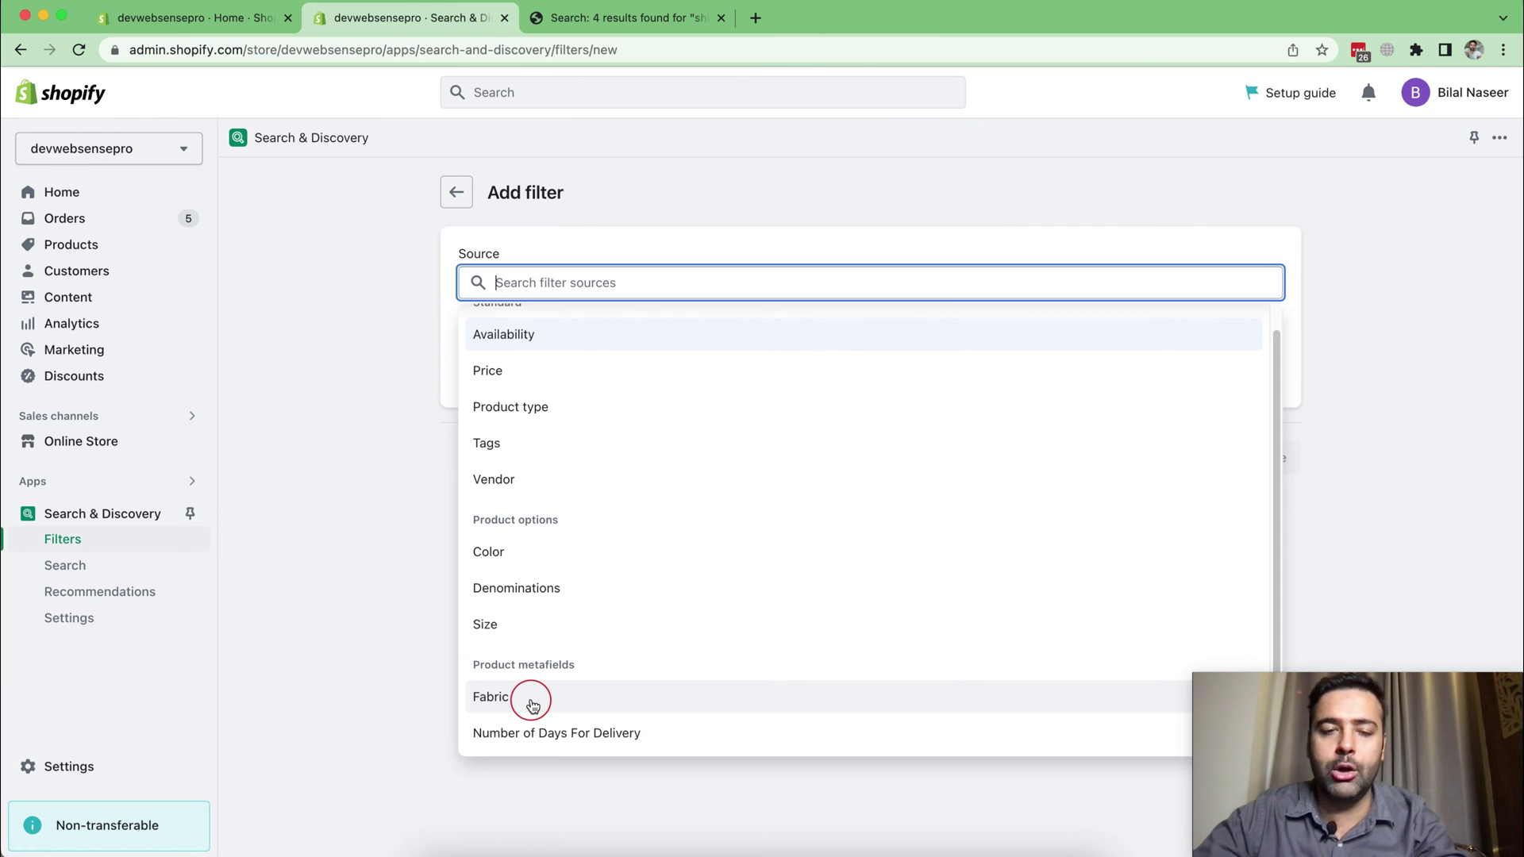
scroll(756, 627, "up", 1)
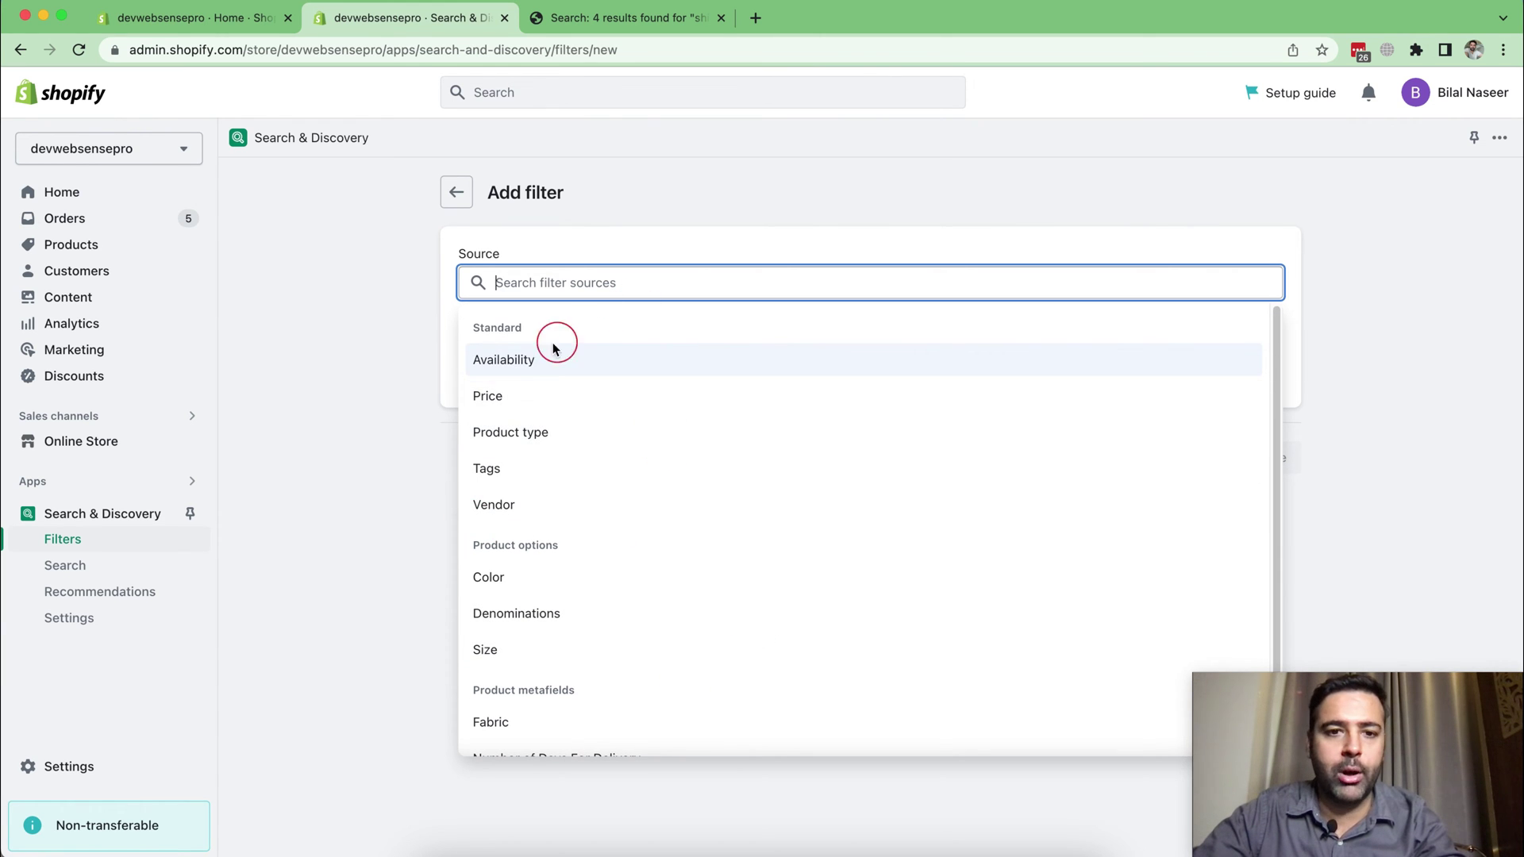
left_click(527, 365)
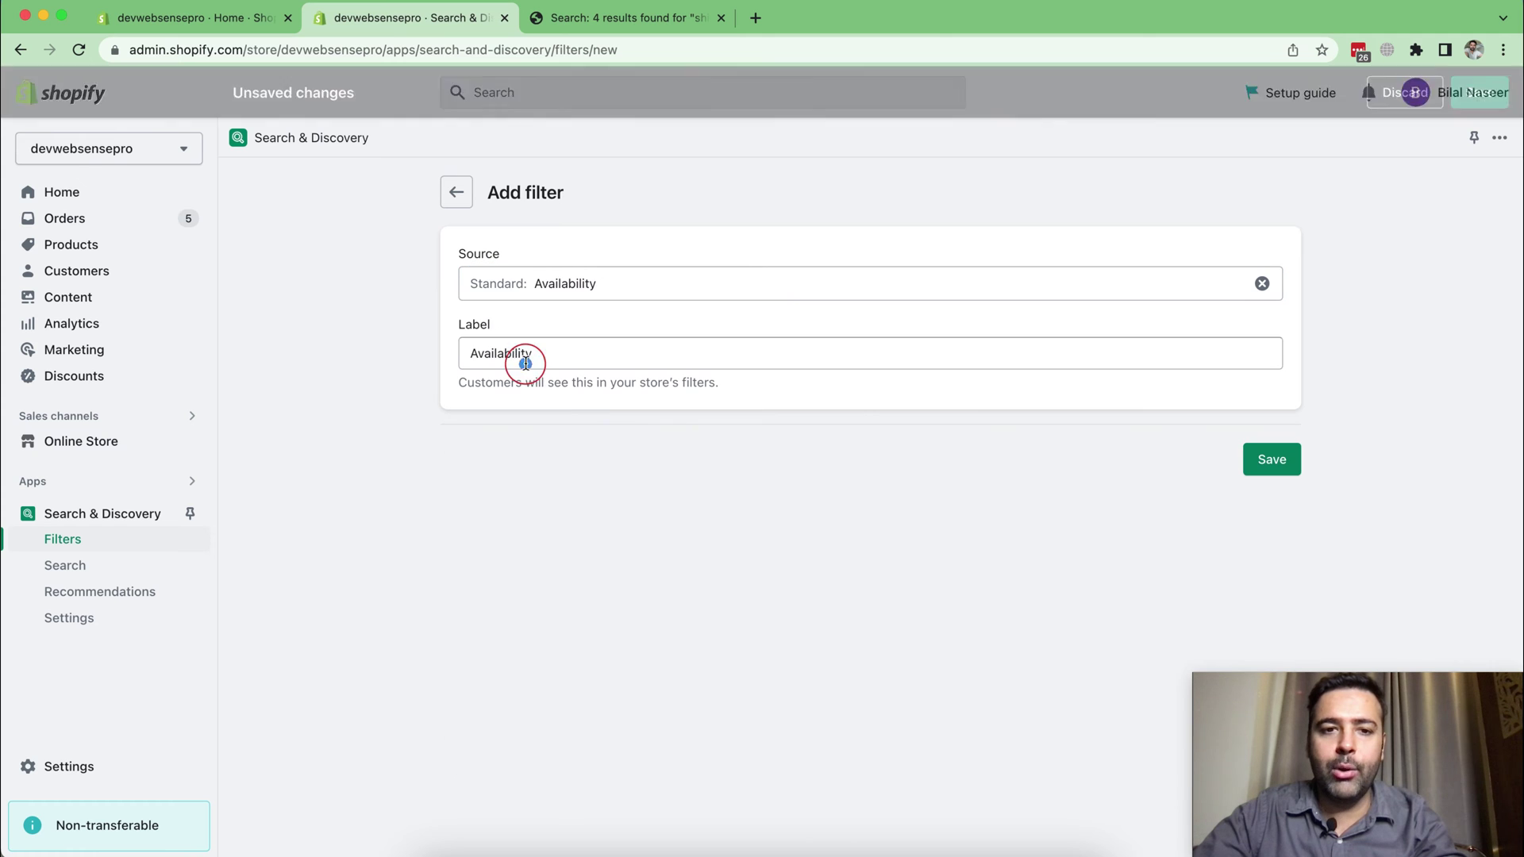
left_click(1272, 465)
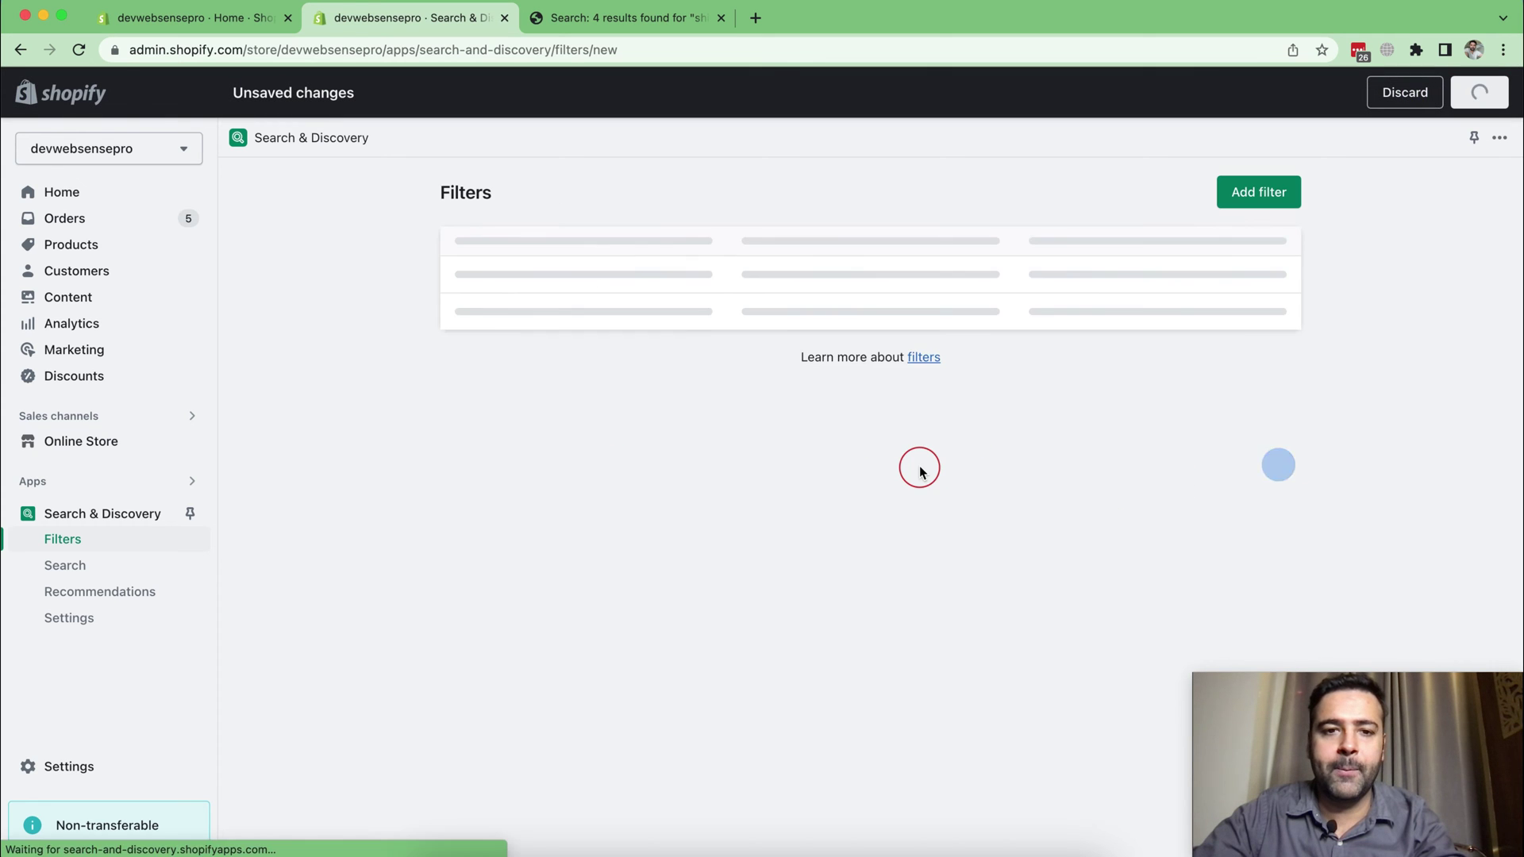
Step: Add and save a filter that uses Price as its source
left_click(1244, 190)
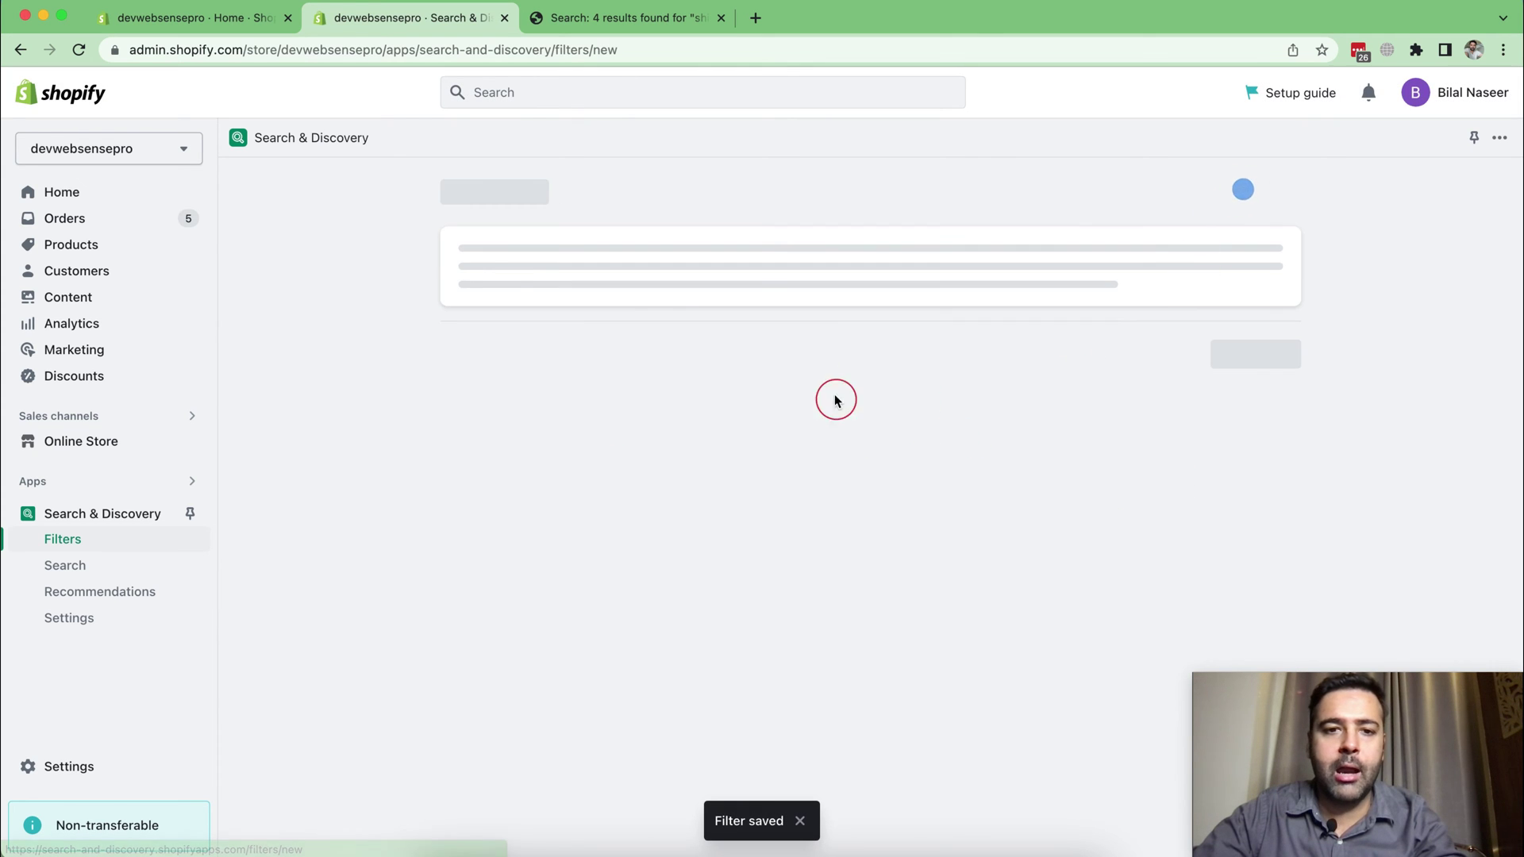
left_click(564, 283)
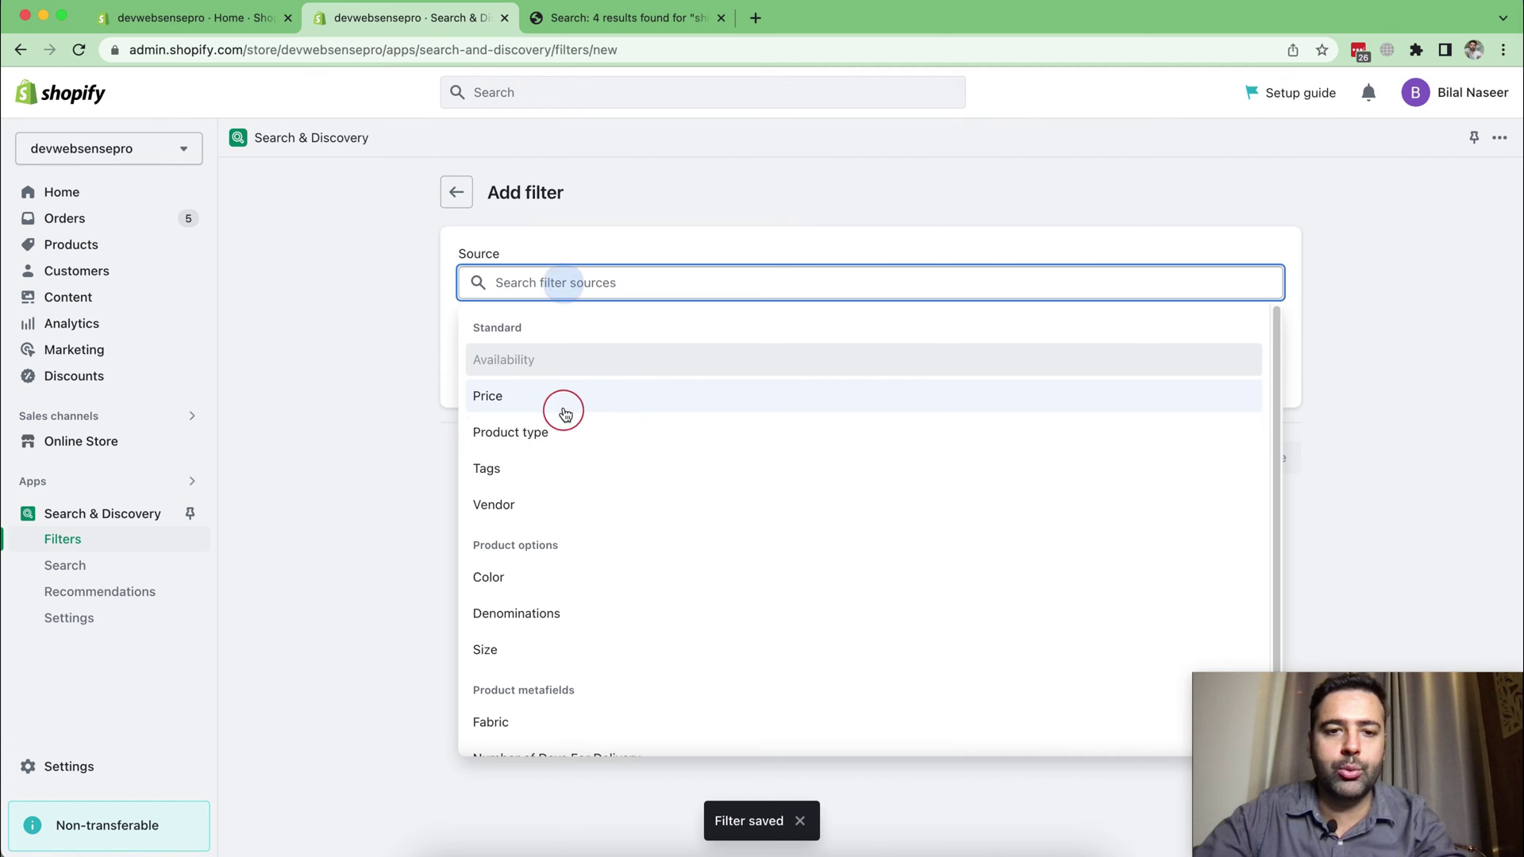
left_click(564, 401)
left_click(1291, 464)
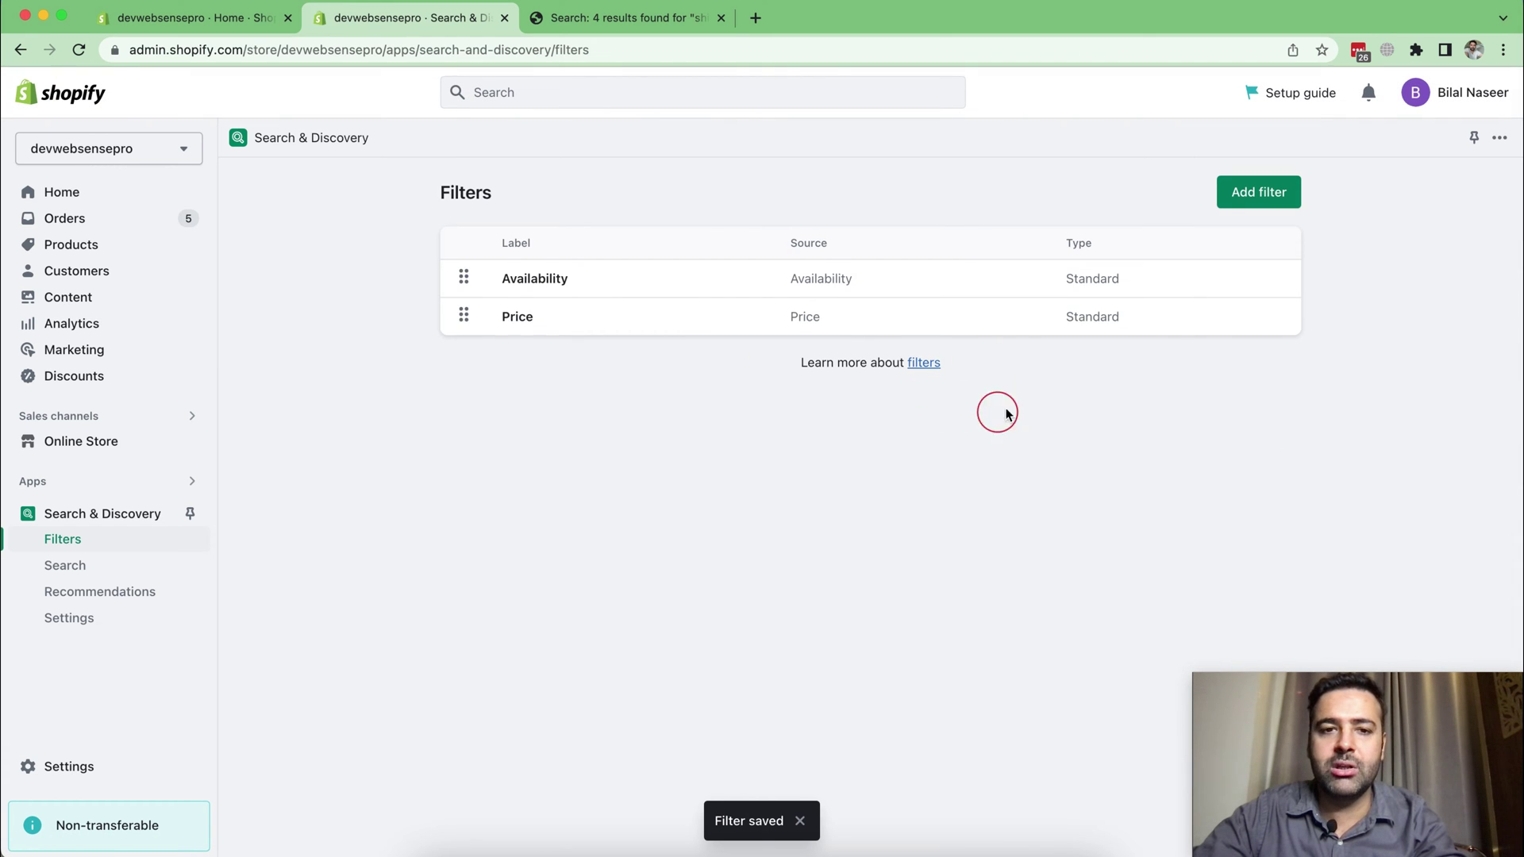
Step: Add and save a filter that uses Product type as its source
left_click(1253, 208)
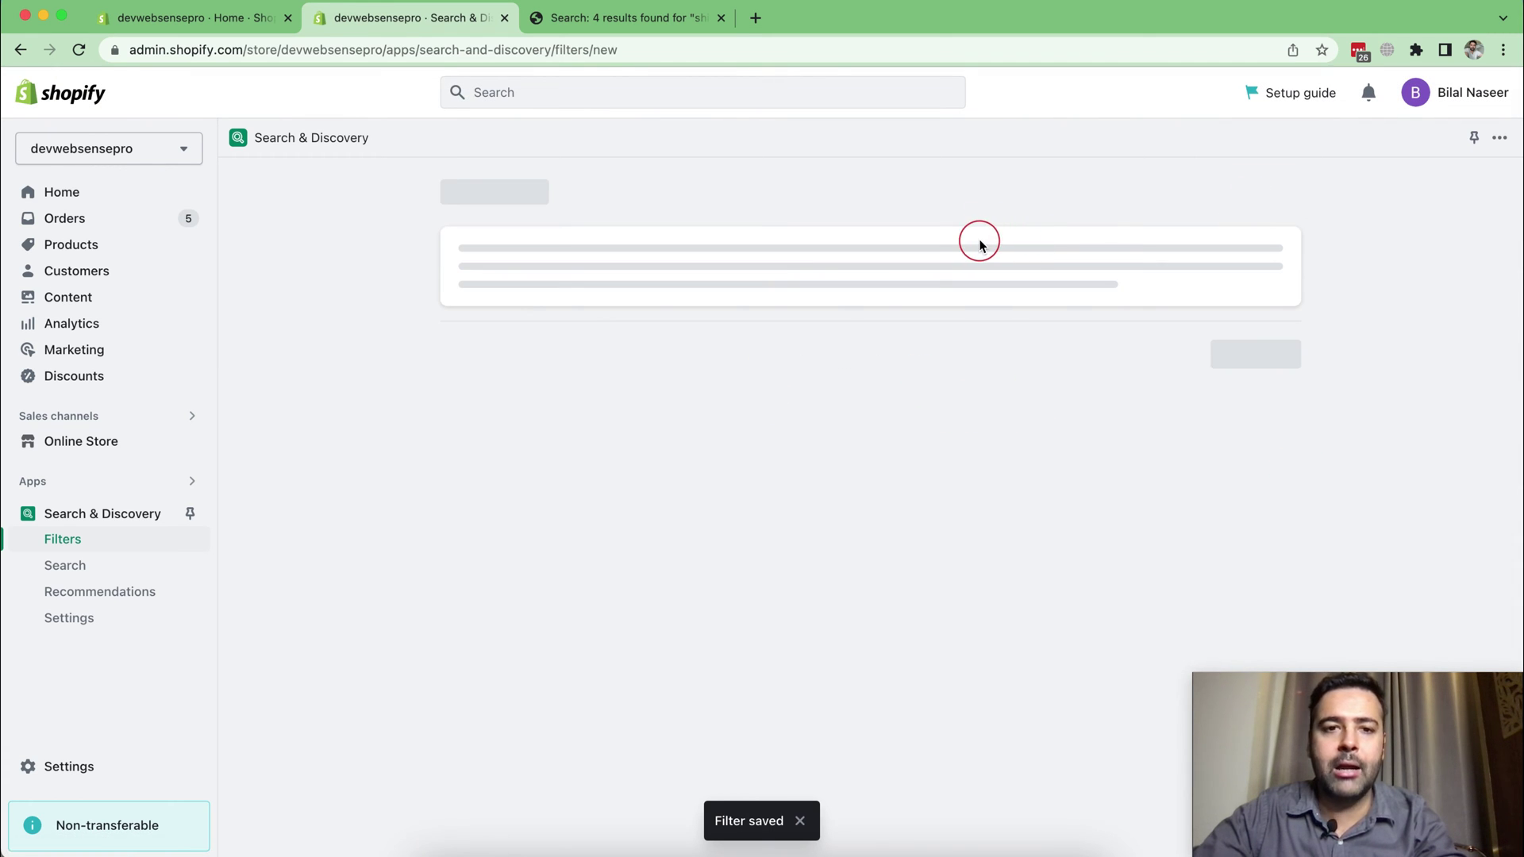
left_click(532, 293)
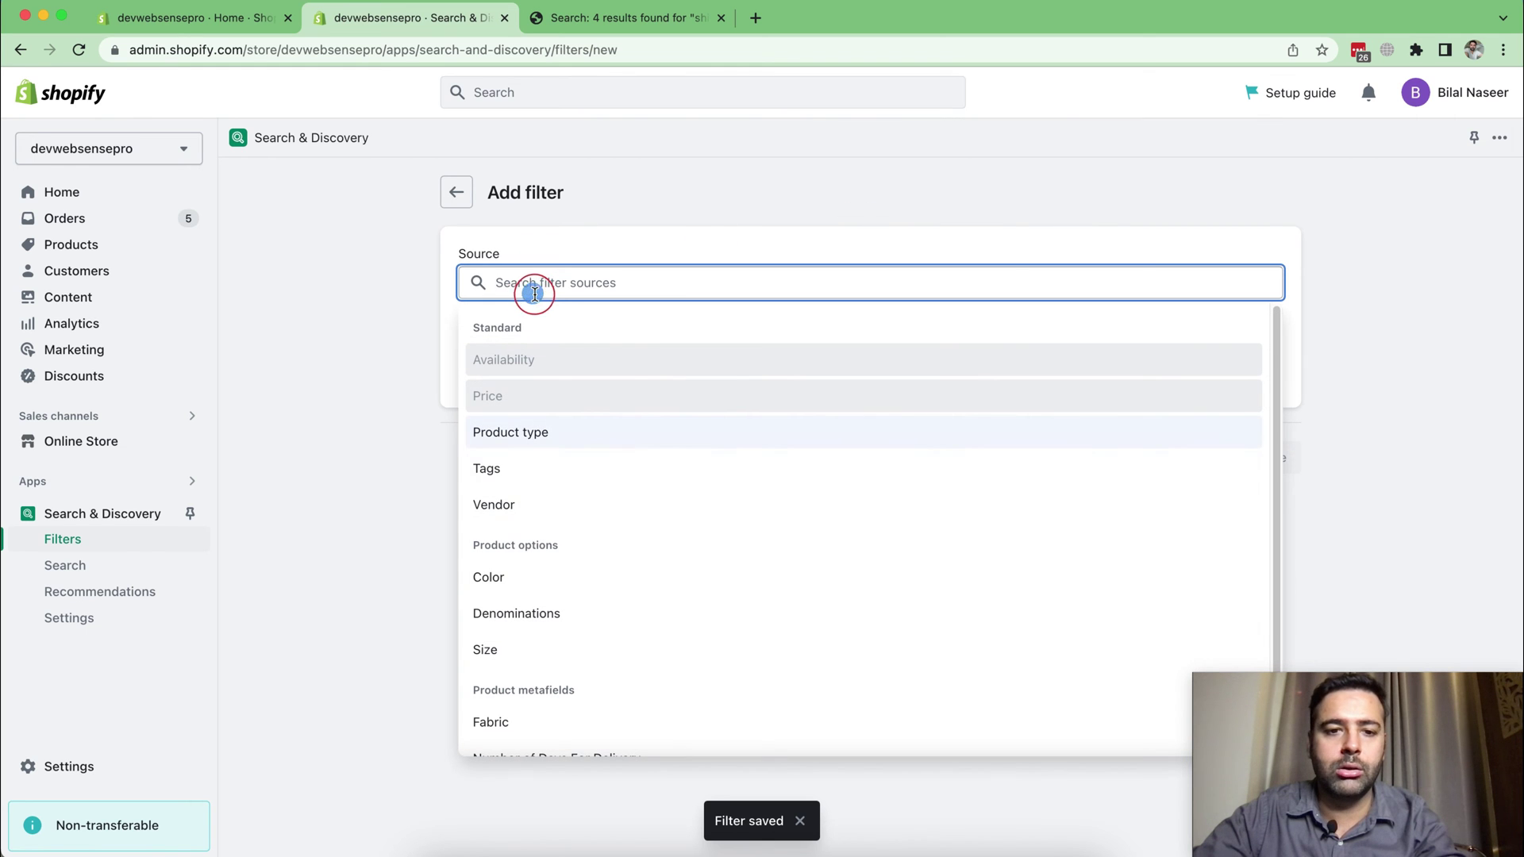
left_click(558, 432)
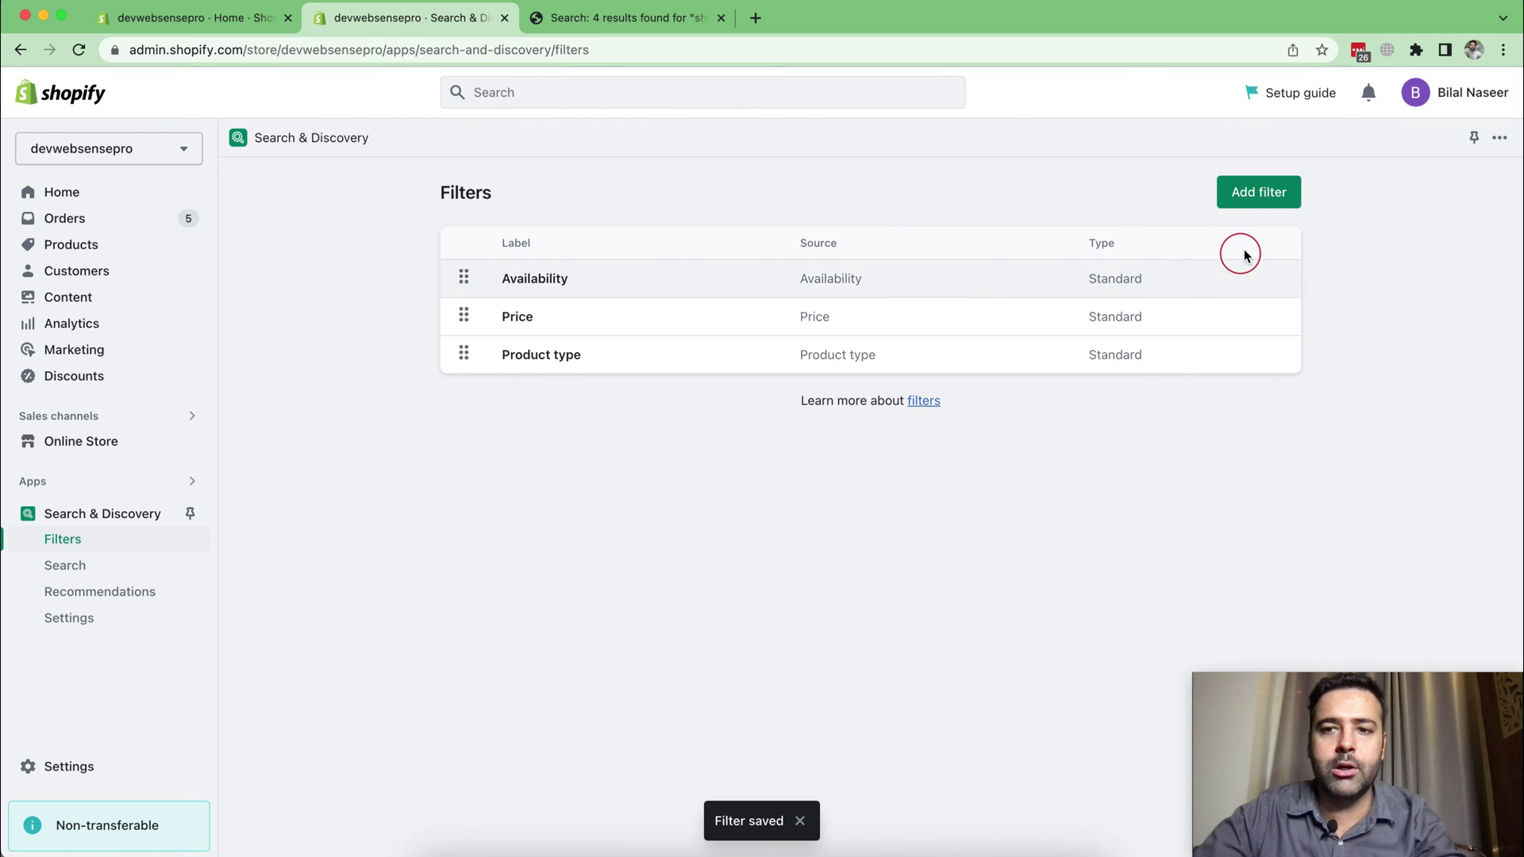
Step: Add and save a filter that uses the standard Tags source
left_click(1259, 193)
left_click(620, 283)
left_click(603, 470)
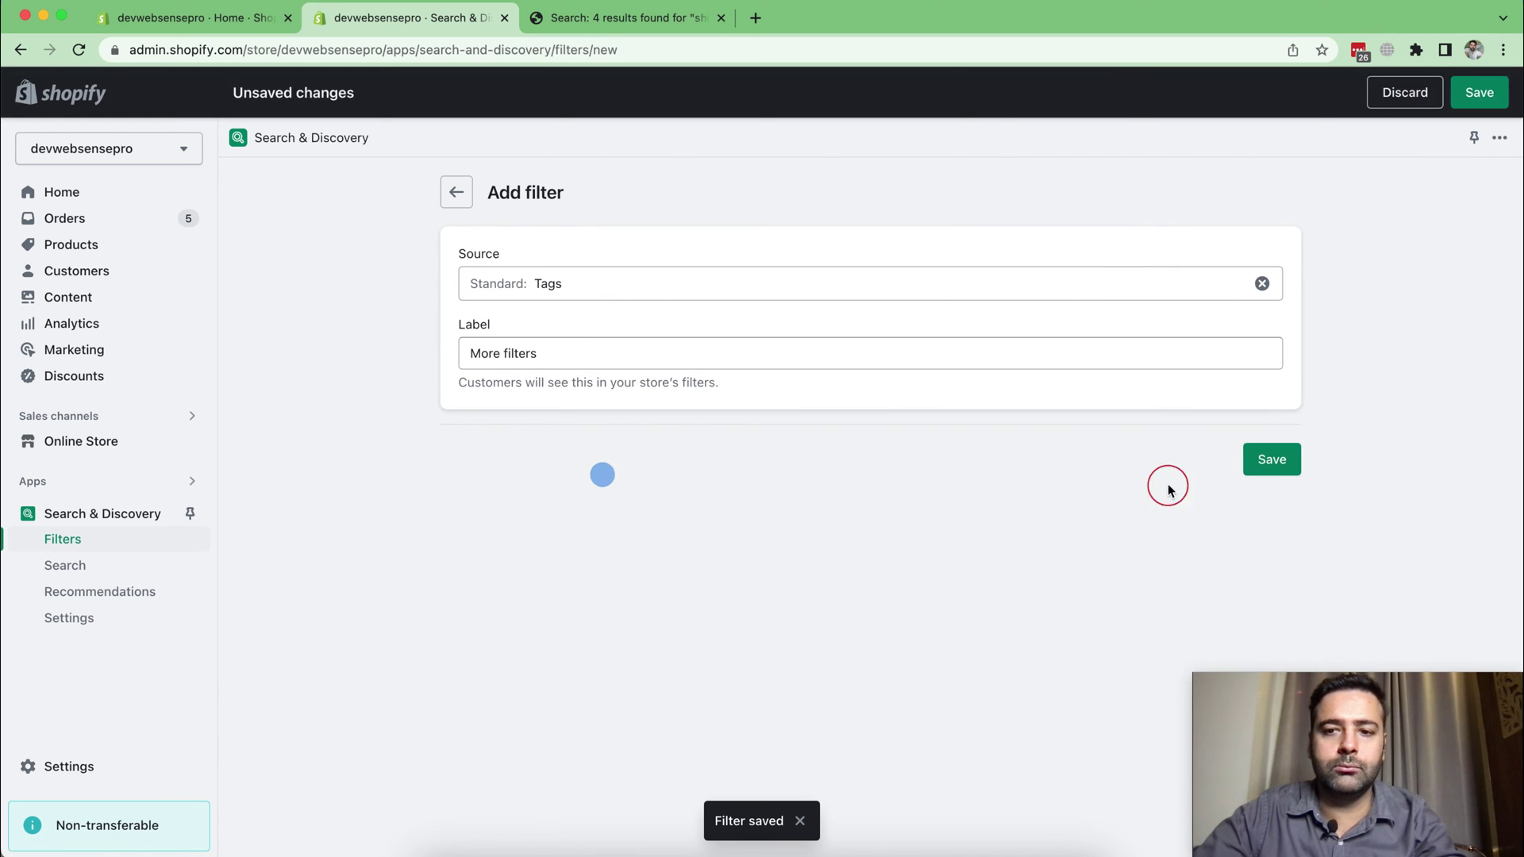
left_click(1268, 457)
Step: Add and save a filter that uses the standard Vendor source
left_click(1241, 199)
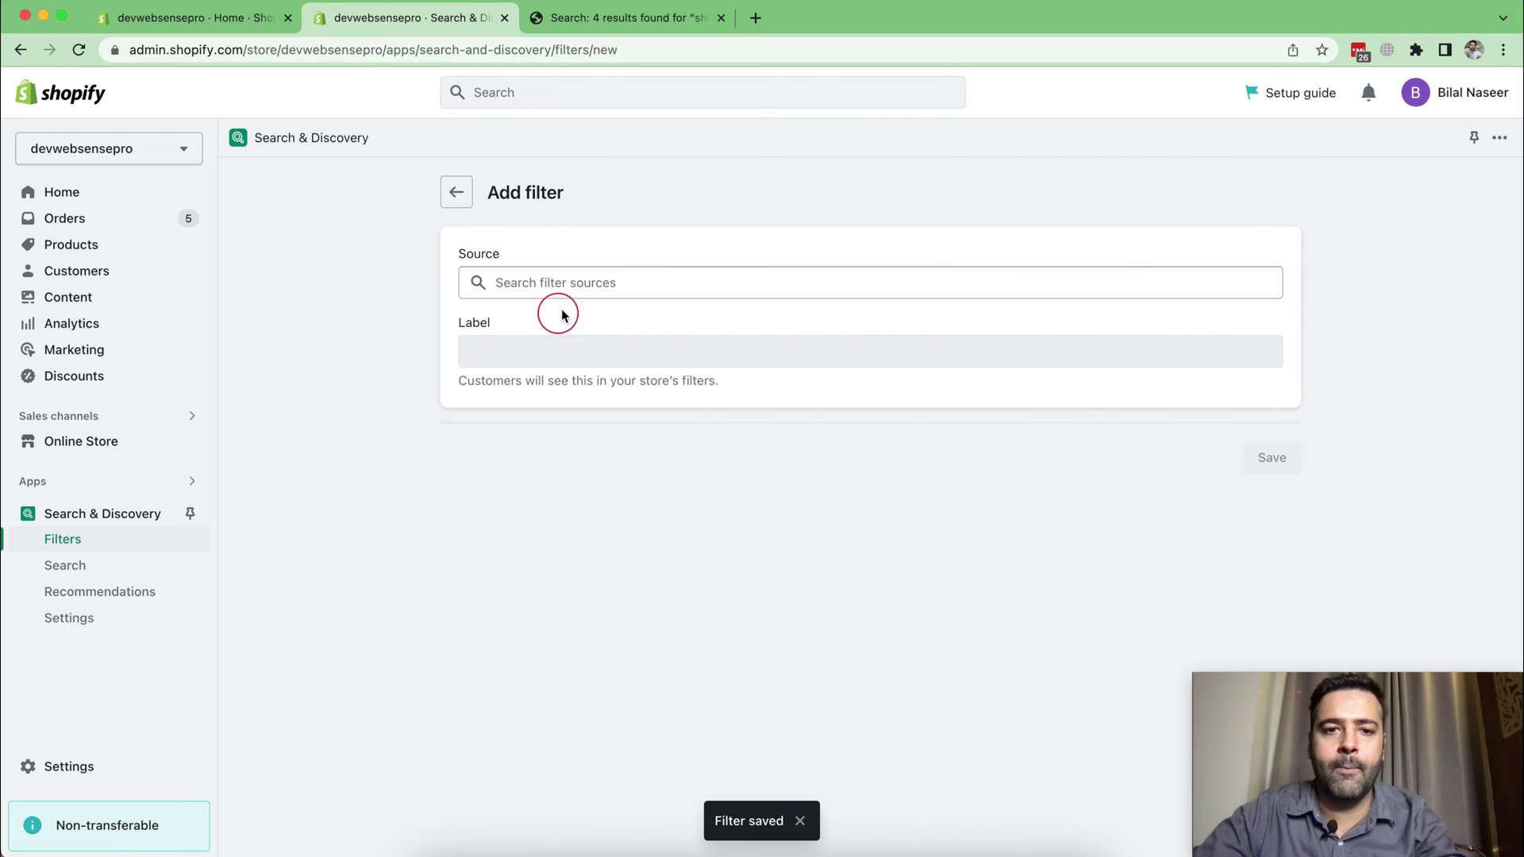
left_click(622, 280)
left_click(560, 505)
left_click(1270, 458)
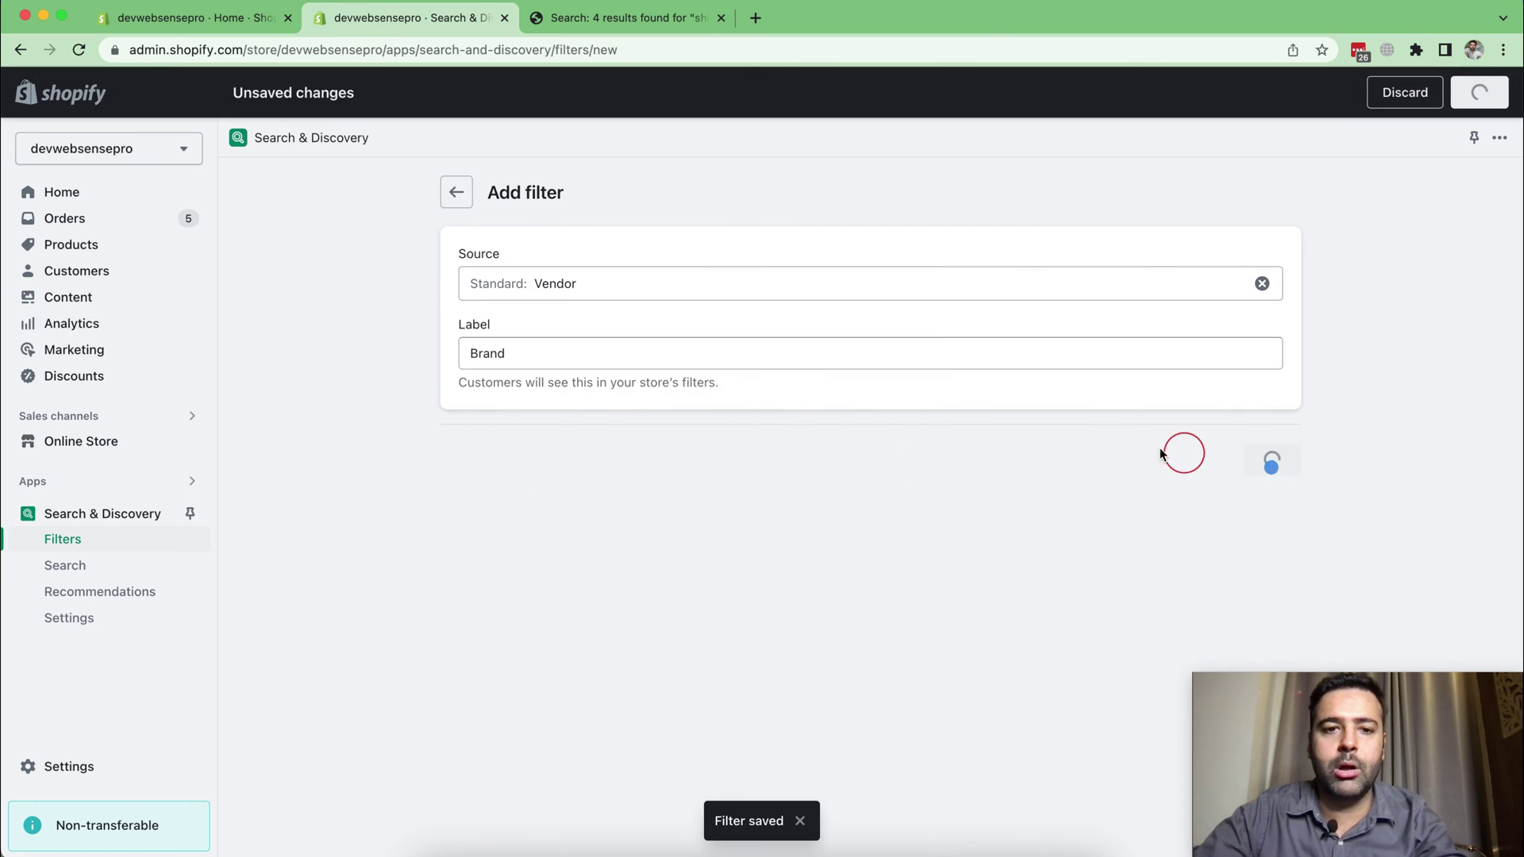
Step: Add and save a filter based on the Color product option
left_click(1259, 190)
left_click(643, 285)
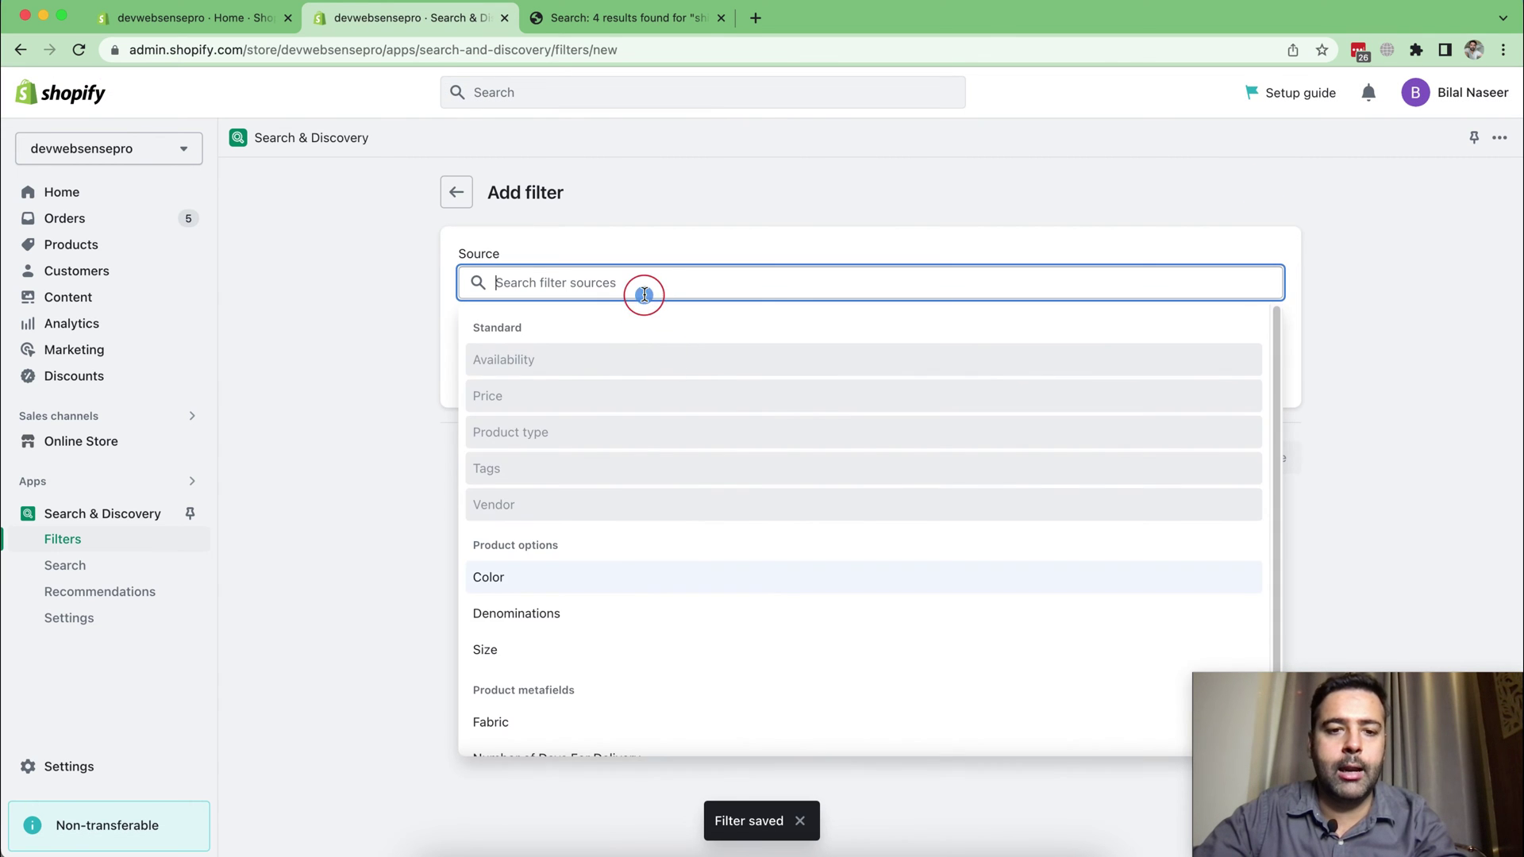
left_click(522, 574)
left_click(1270, 458)
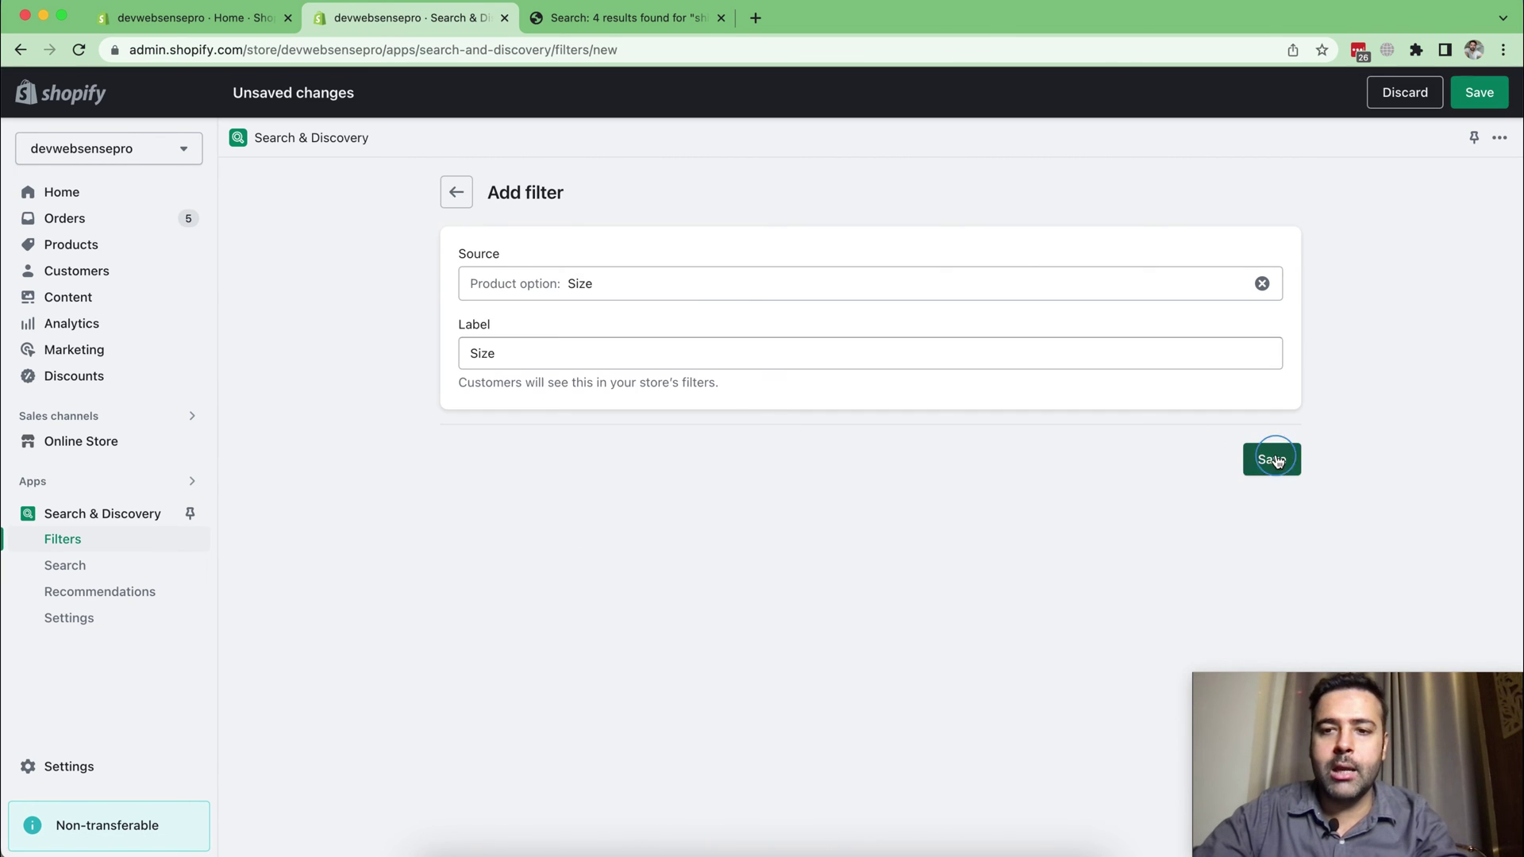
Step: Save the Size filter, and add and save another filter based on the Denominations product option
left_click(1270, 458)
left_click(1266, 191)
left_click(798, 283)
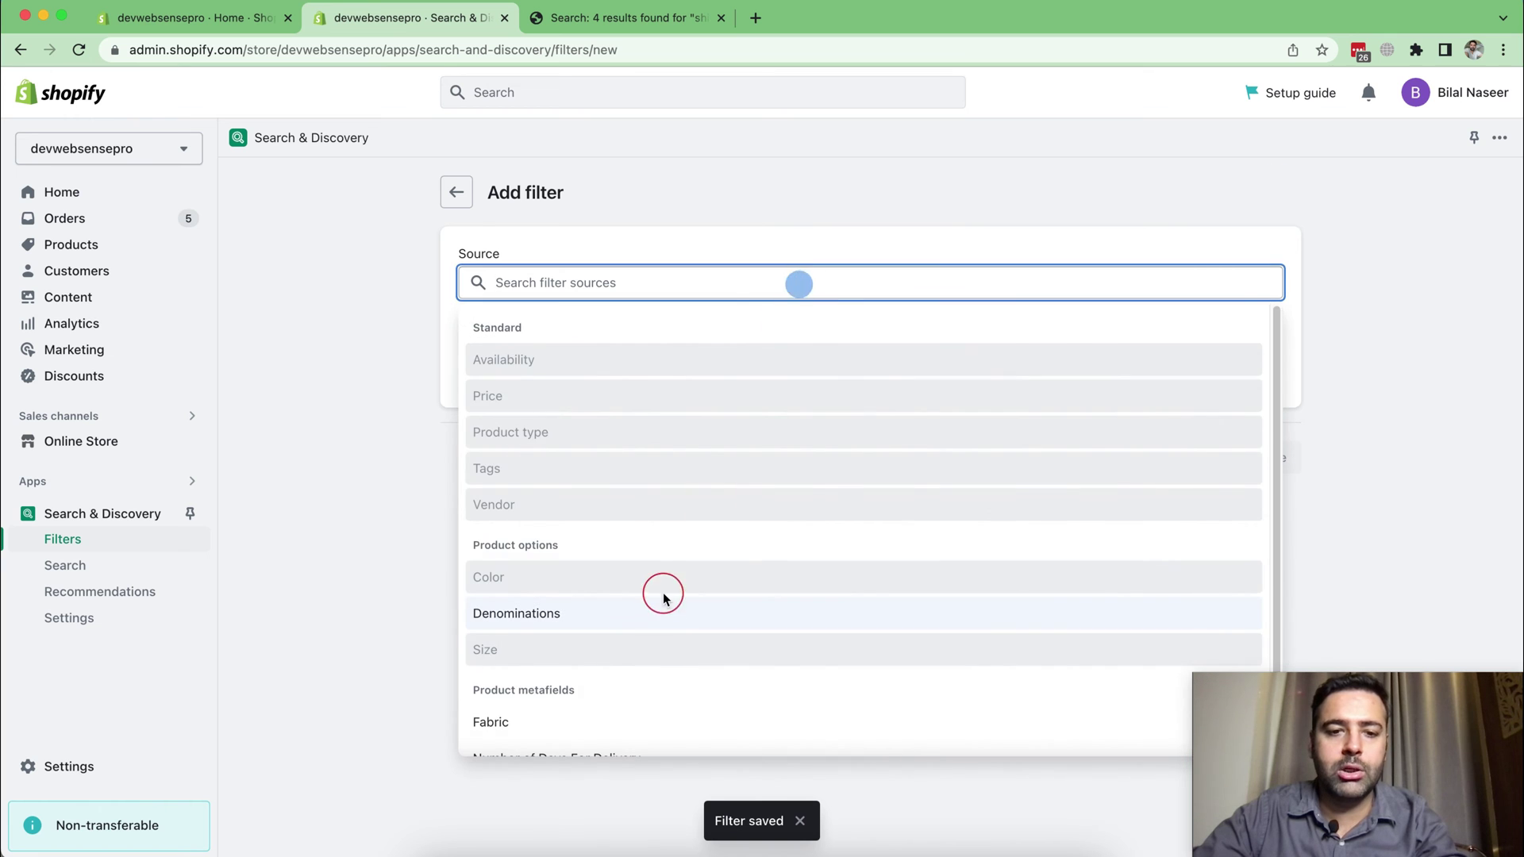
left_click(659, 621)
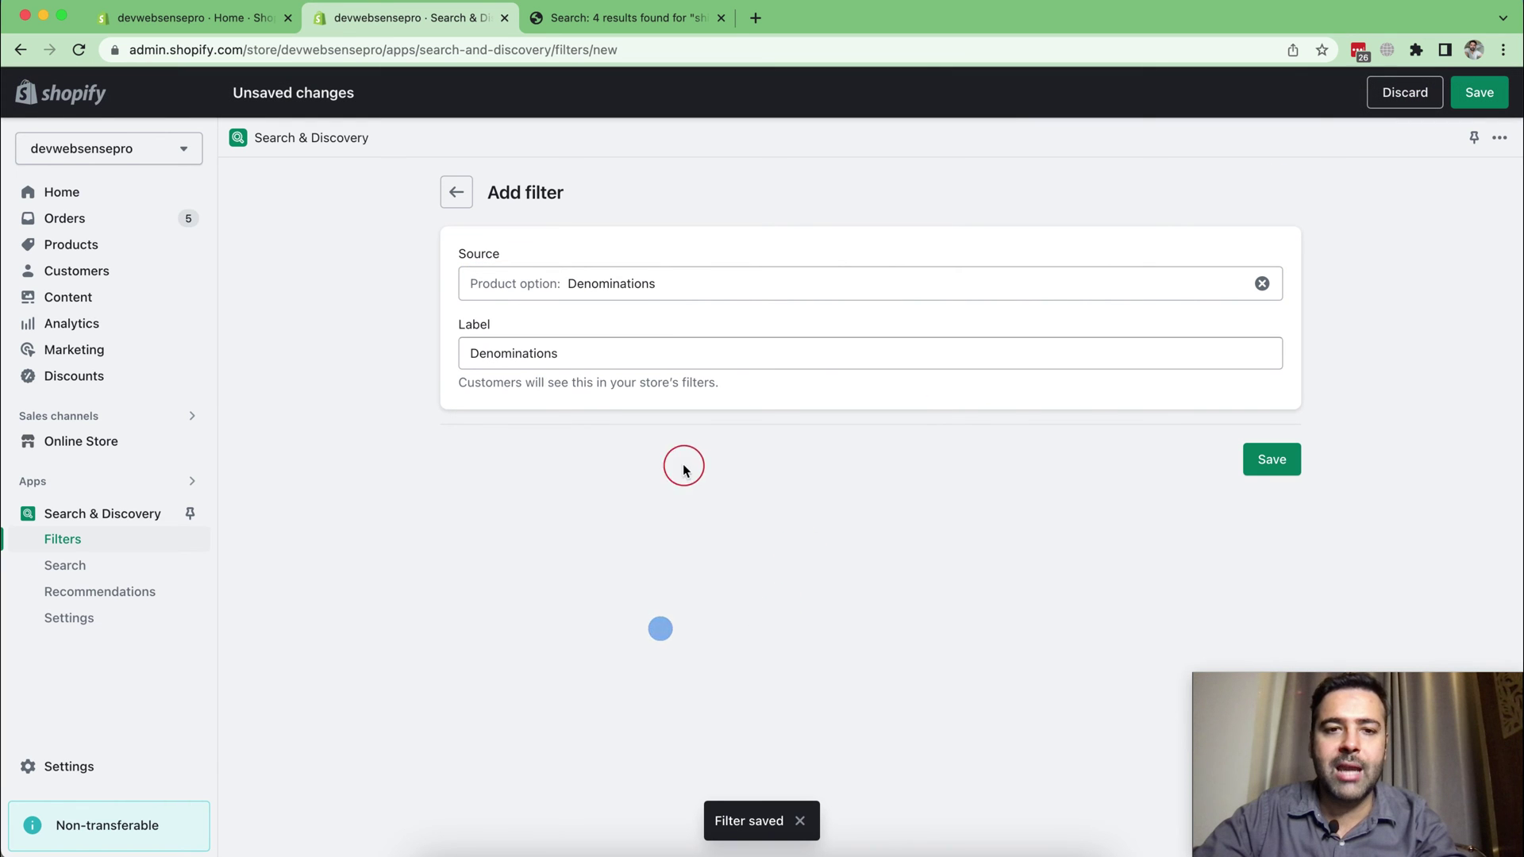
left_click(1274, 459)
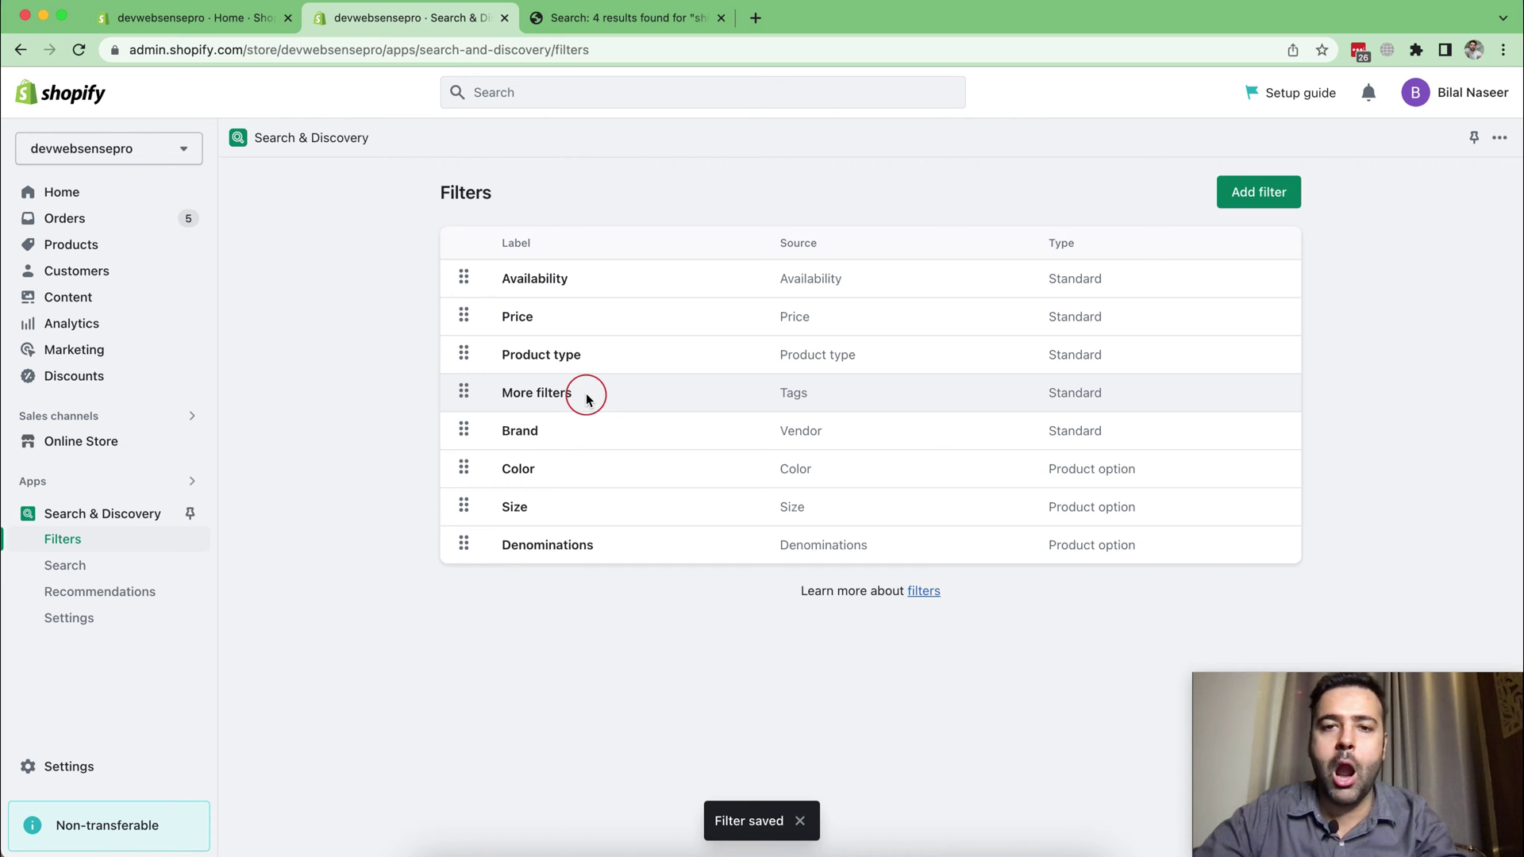
Step: Open the live online store in a new tab and search it for "shirt" to check the filters on the results page
left_click(587, 19)
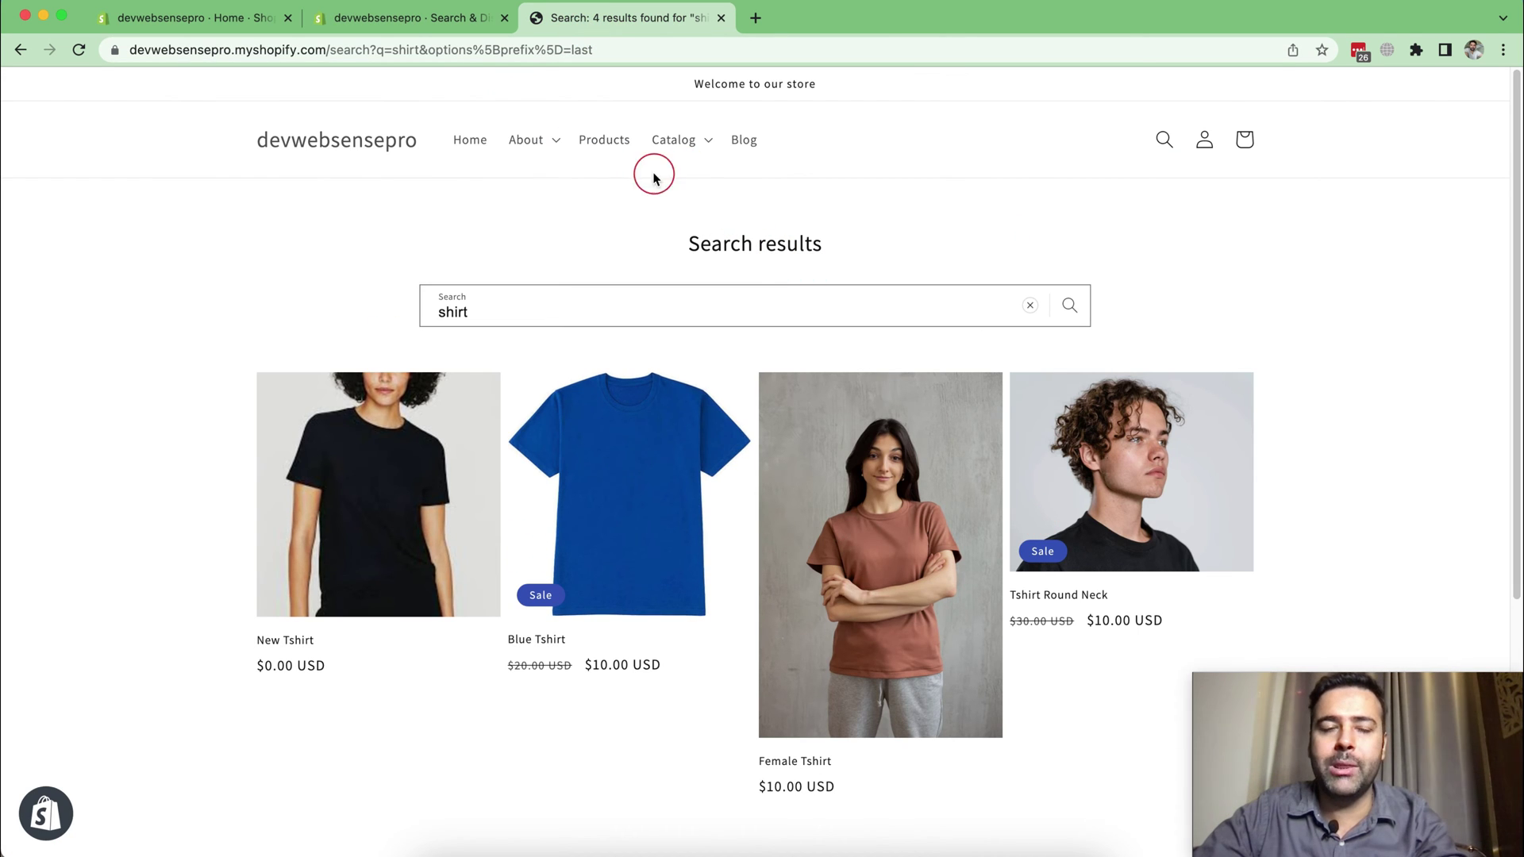
left_click(416, 30)
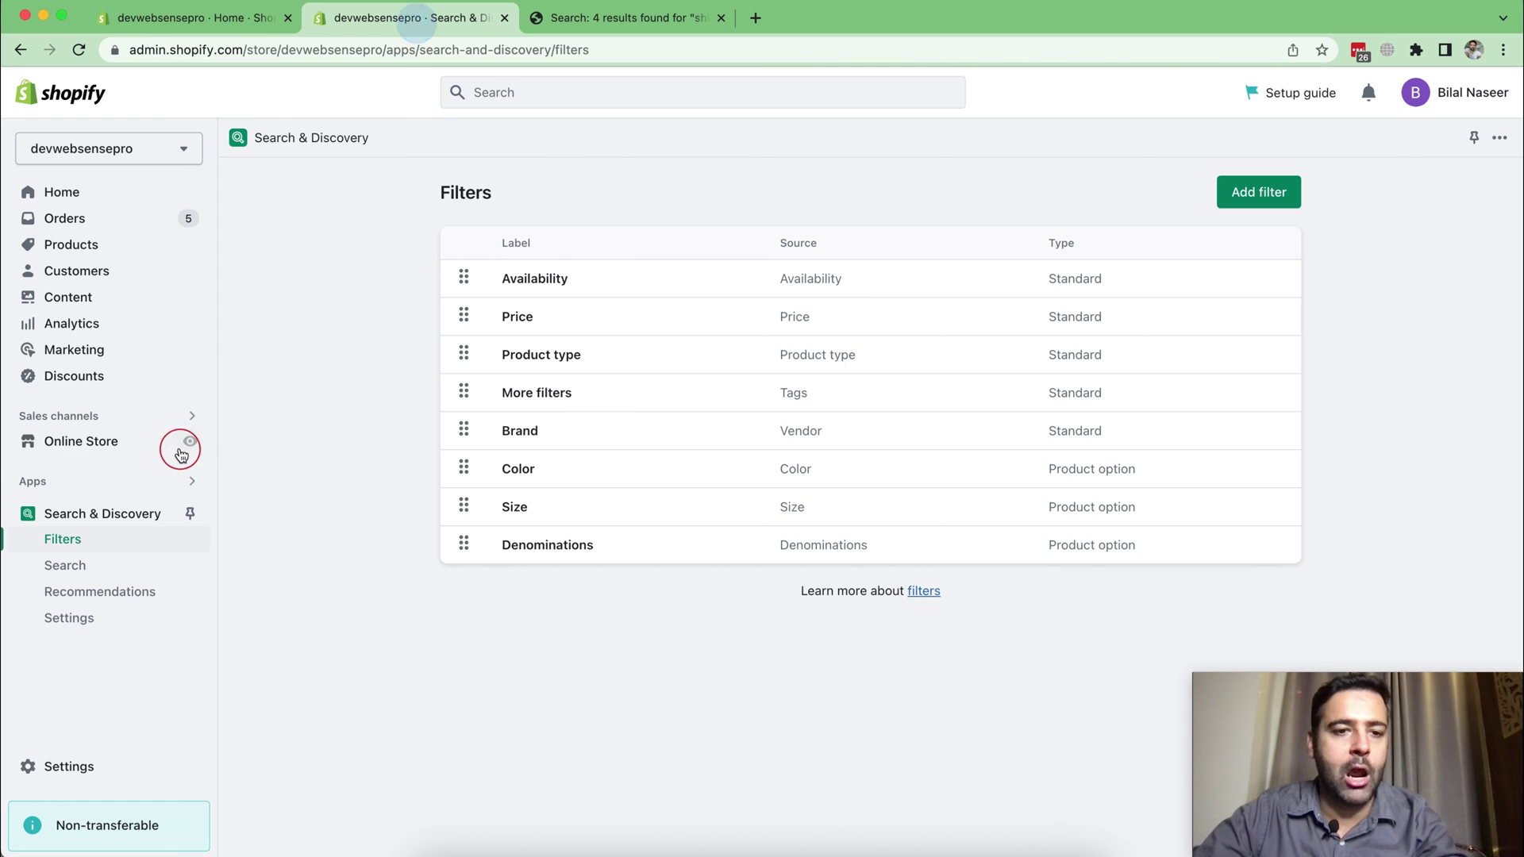
left_click(190, 443)
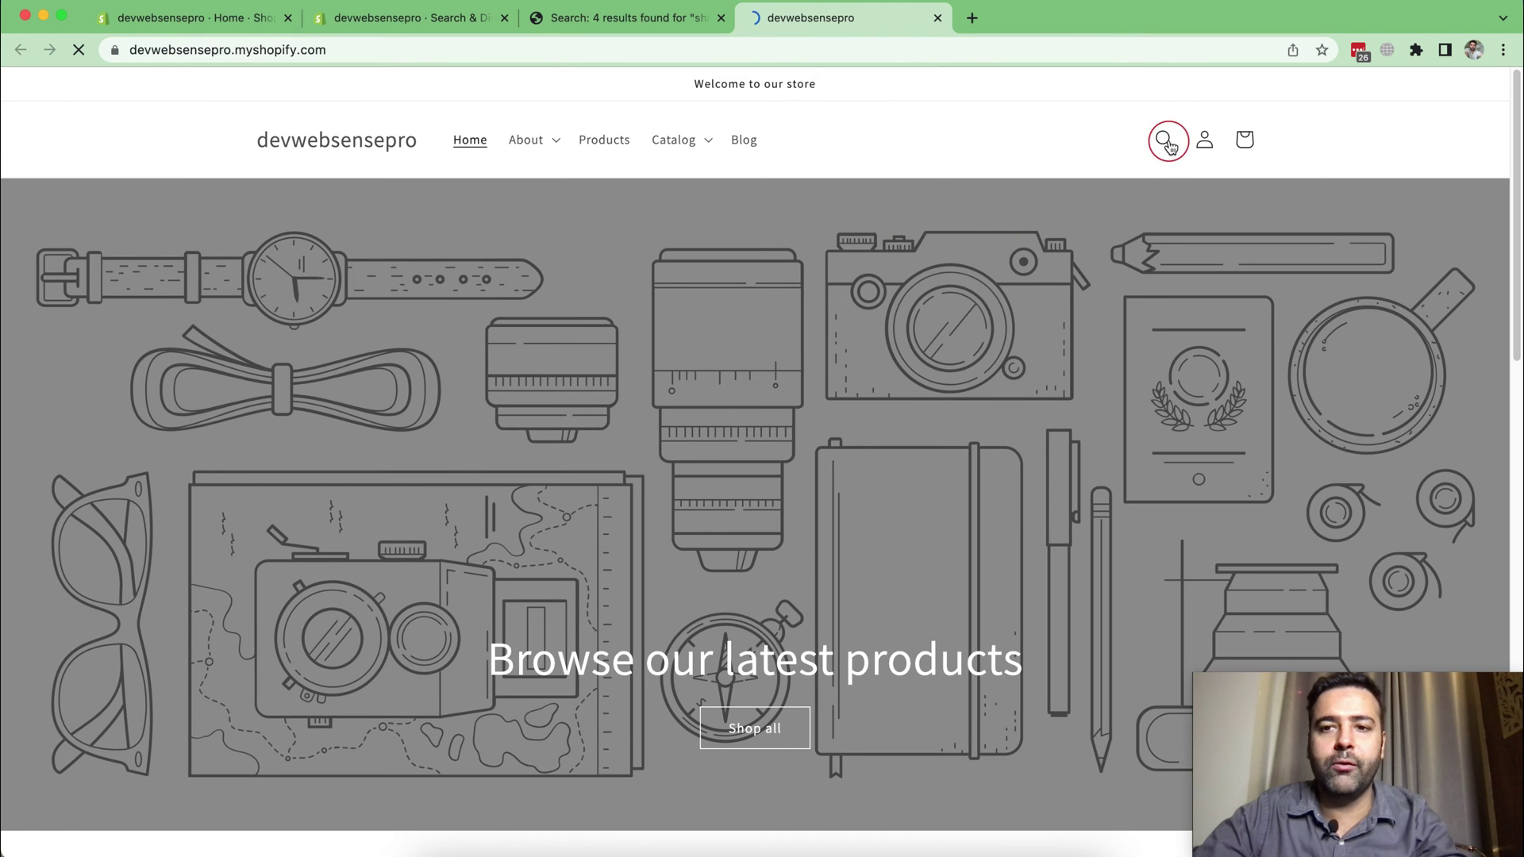
left_click(1167, 143)
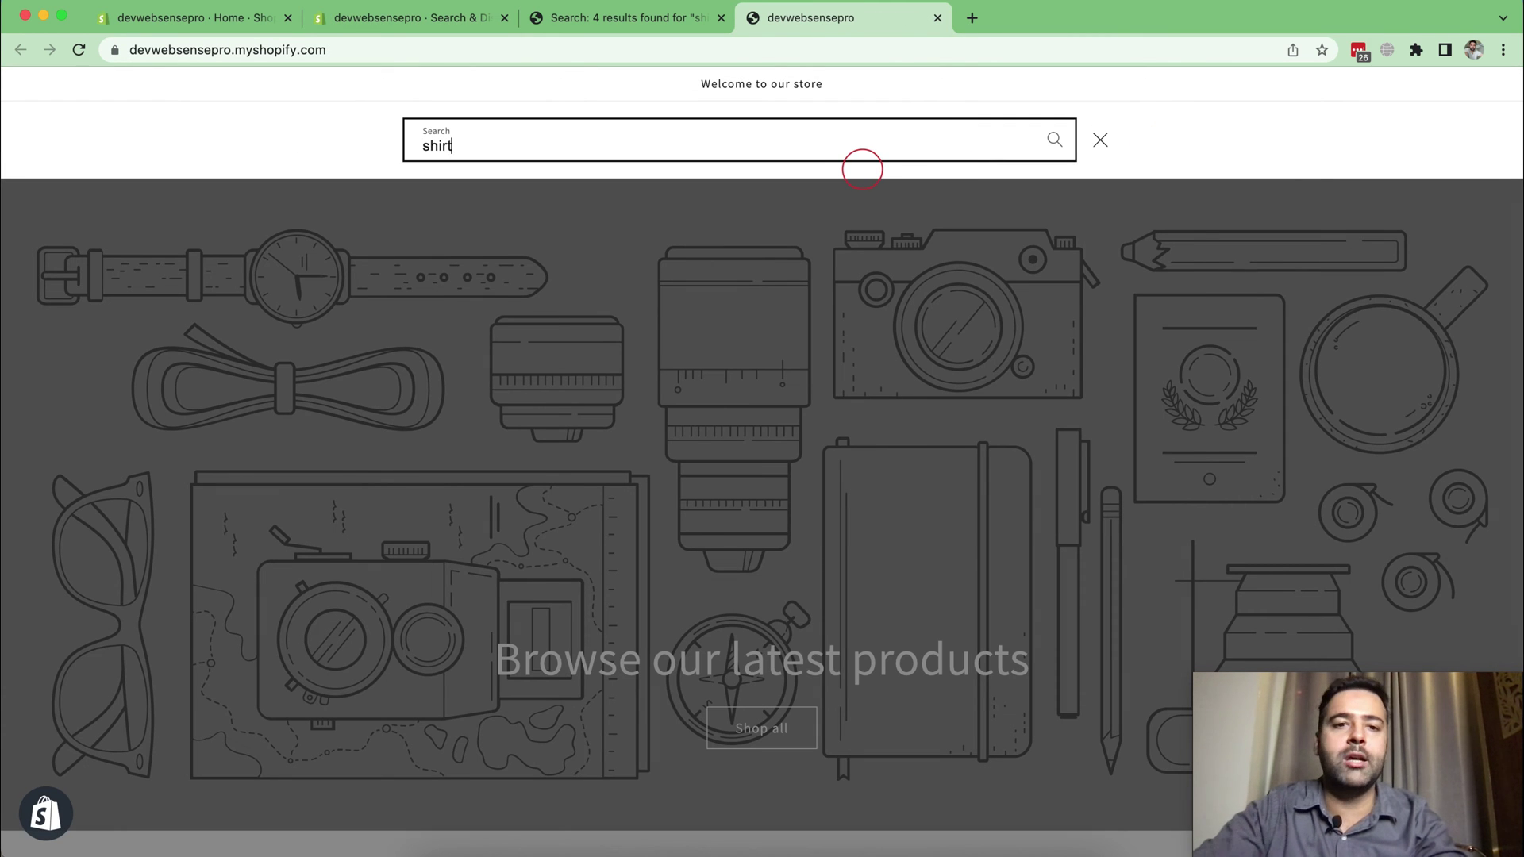
left_click(863, 171)
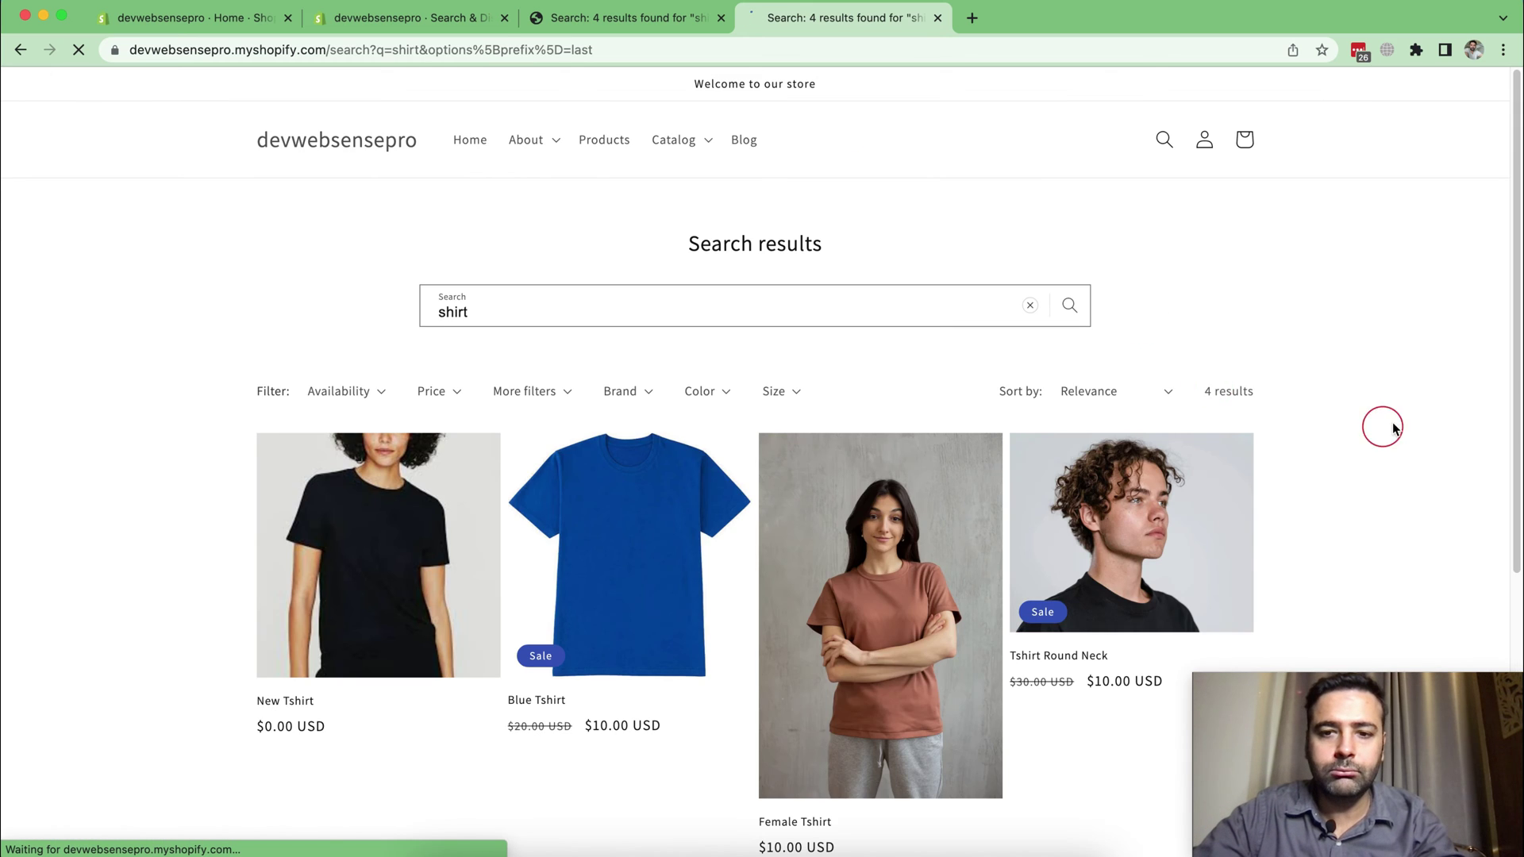
scroll(1397, 255, "down", 5)
scroll(1397, 273, "up", 5)
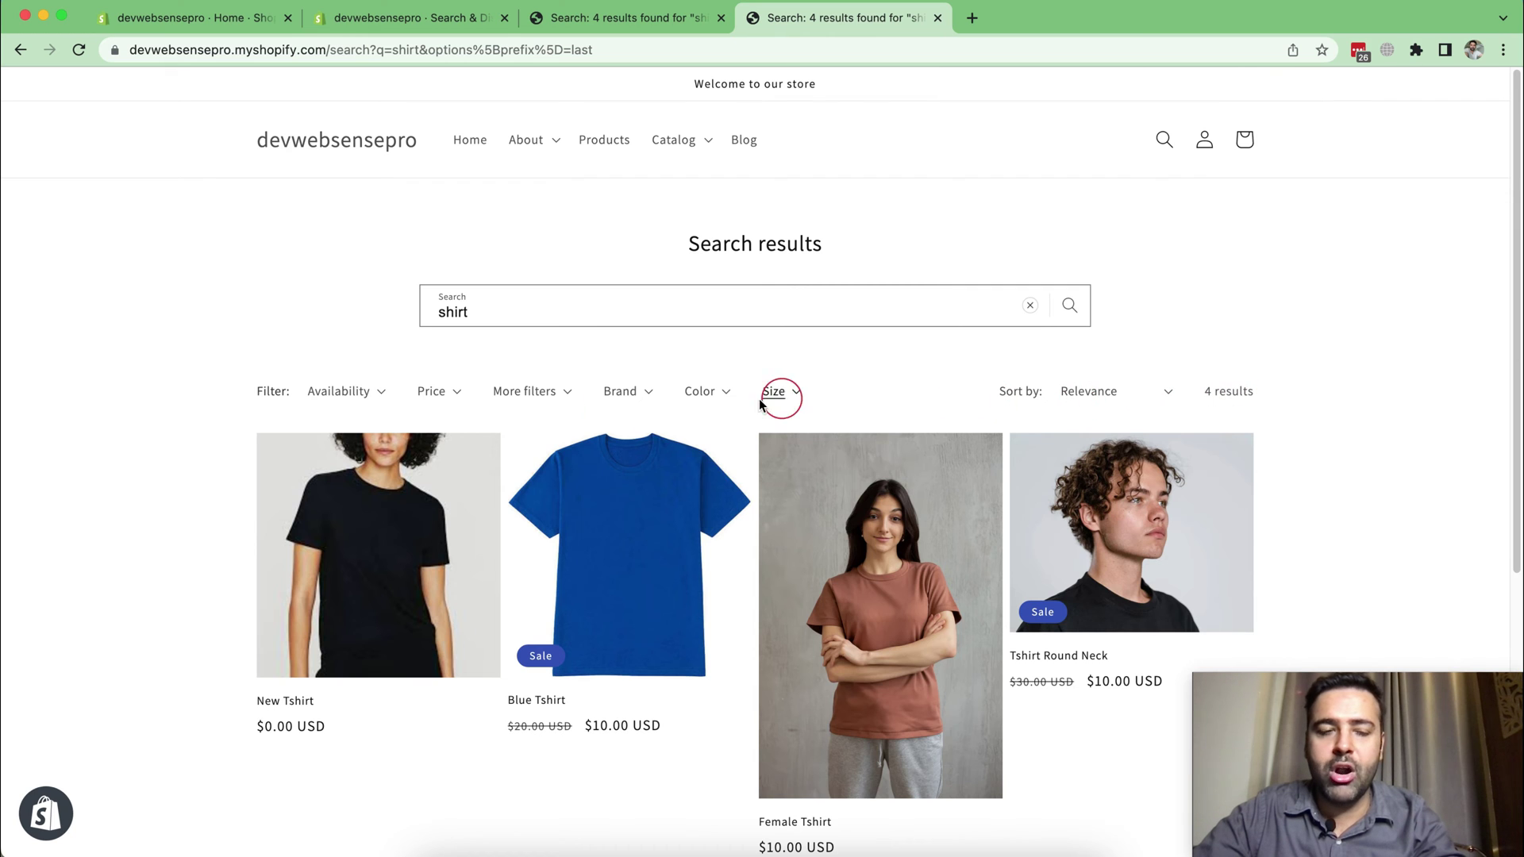
Step: Examine the Availability options and the Price range fields in the search results filters
left_click(348, 390)
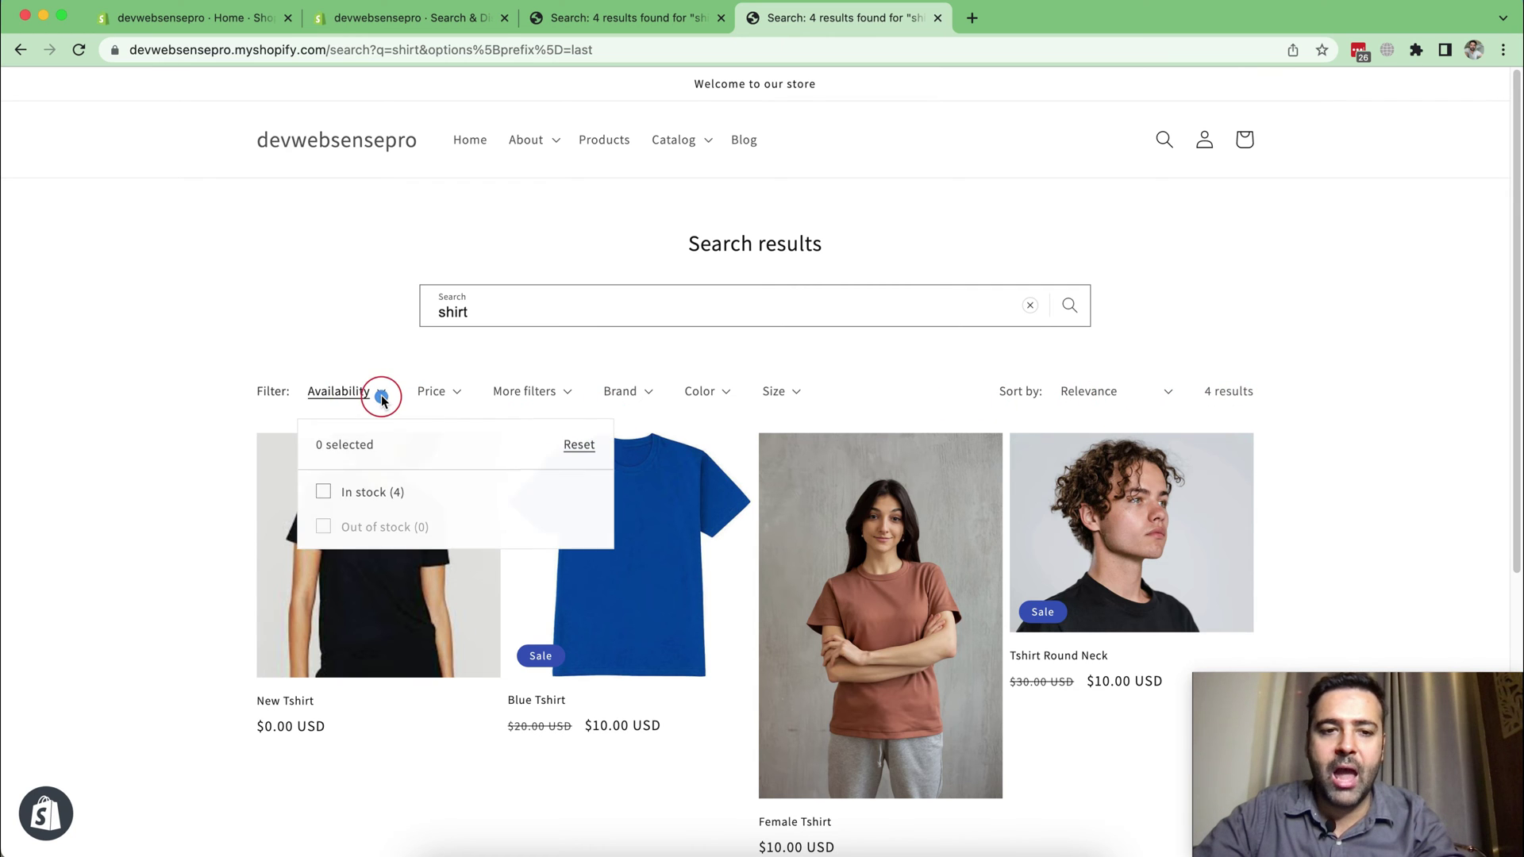
left_click(459, 403)
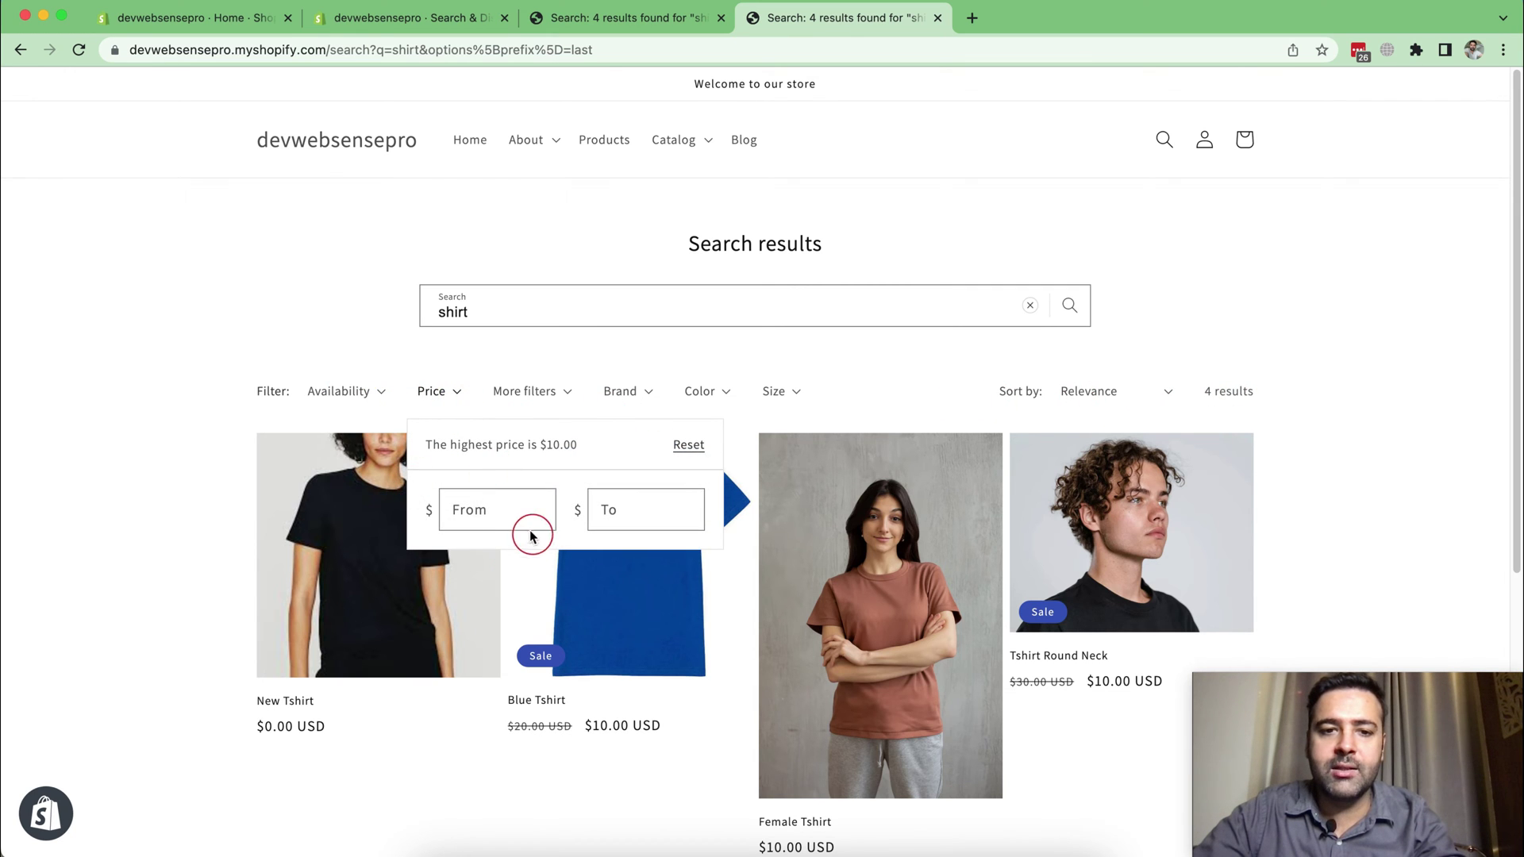
left_click(495, 513)
left_click(653, 512)
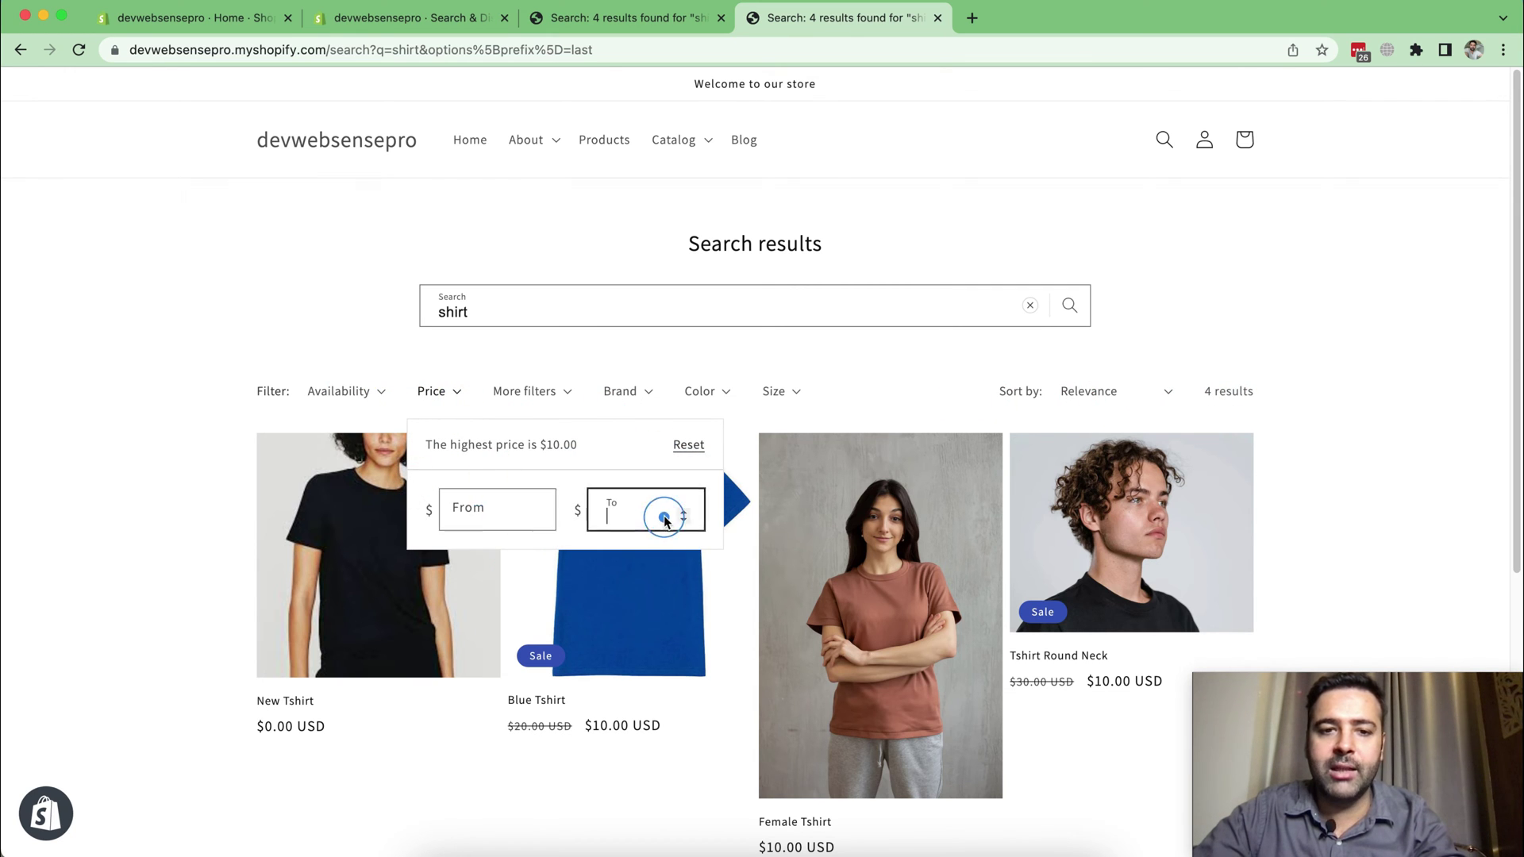
Step: Examine the options offered by the More filters, Brand, Color and Size filters on the search results page
left_click(566, 402)
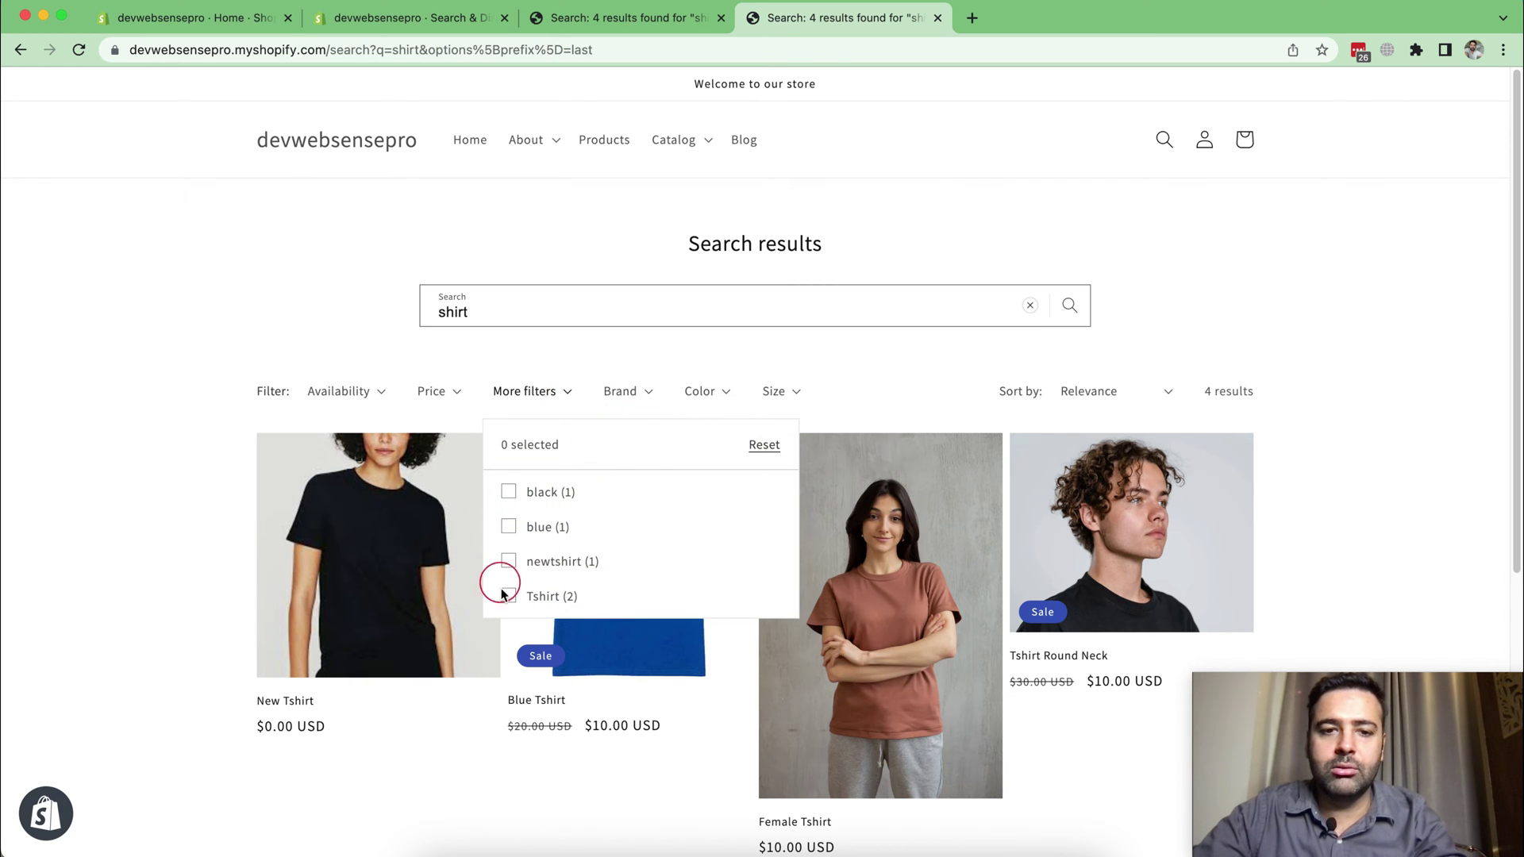
left_click(629, 392)
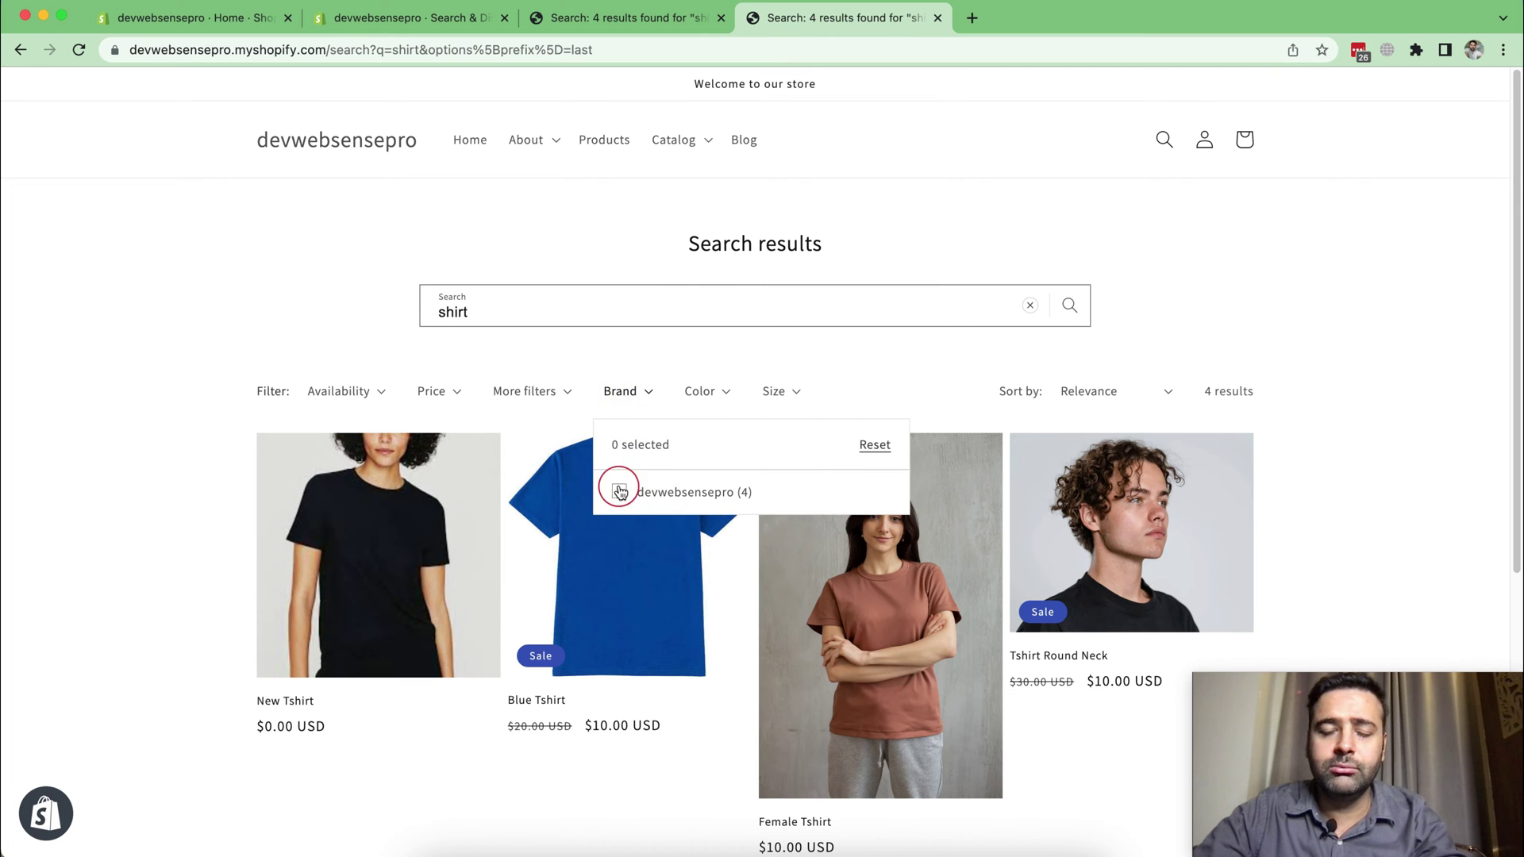
left_click(697, 395)
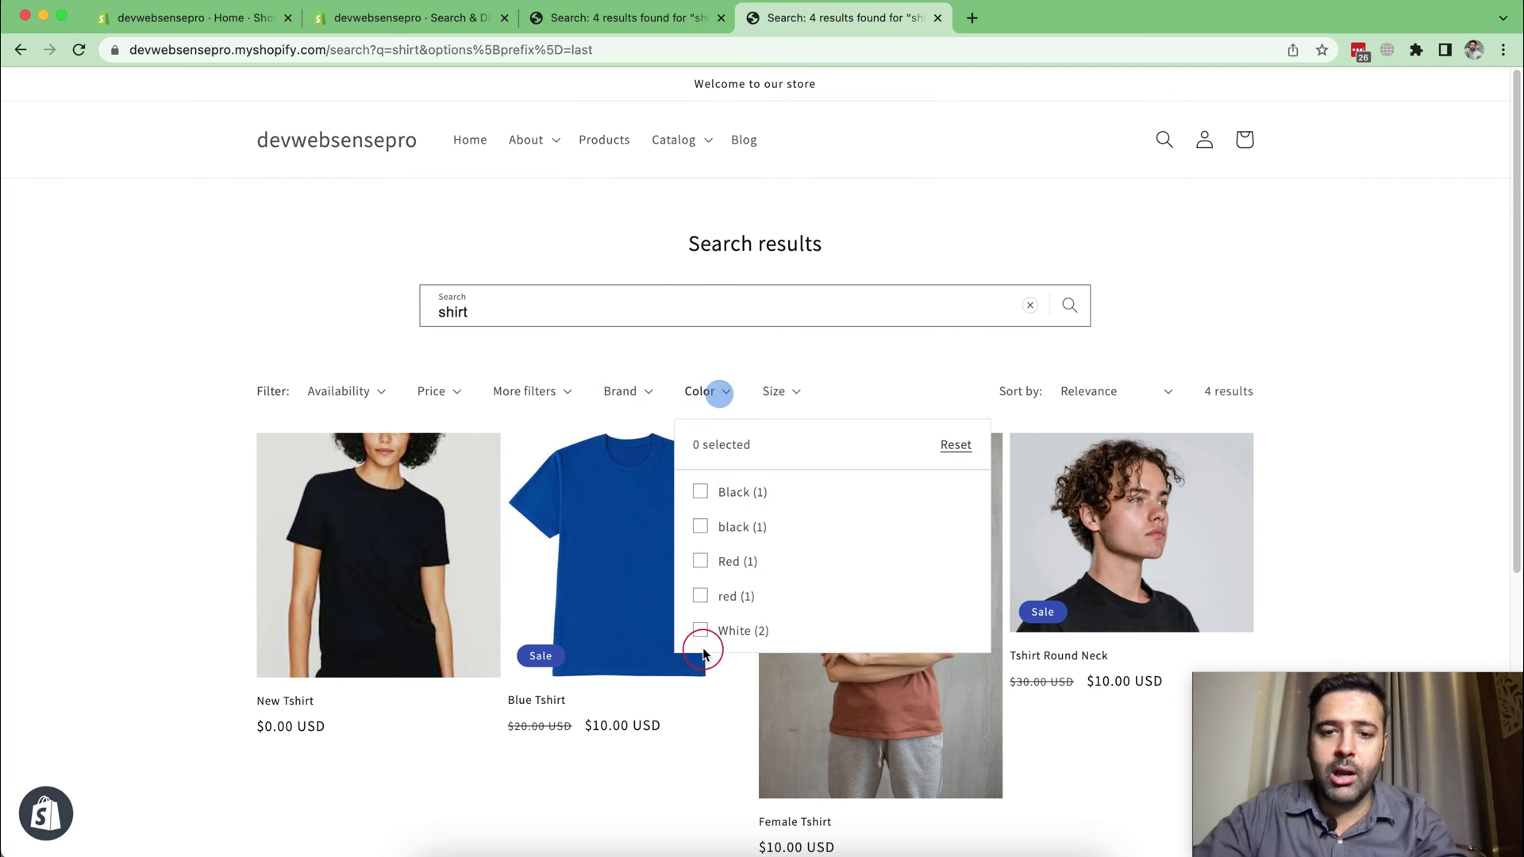
scroll(850, 519, "down", 4)
scroll(825, 538, "up", 3)
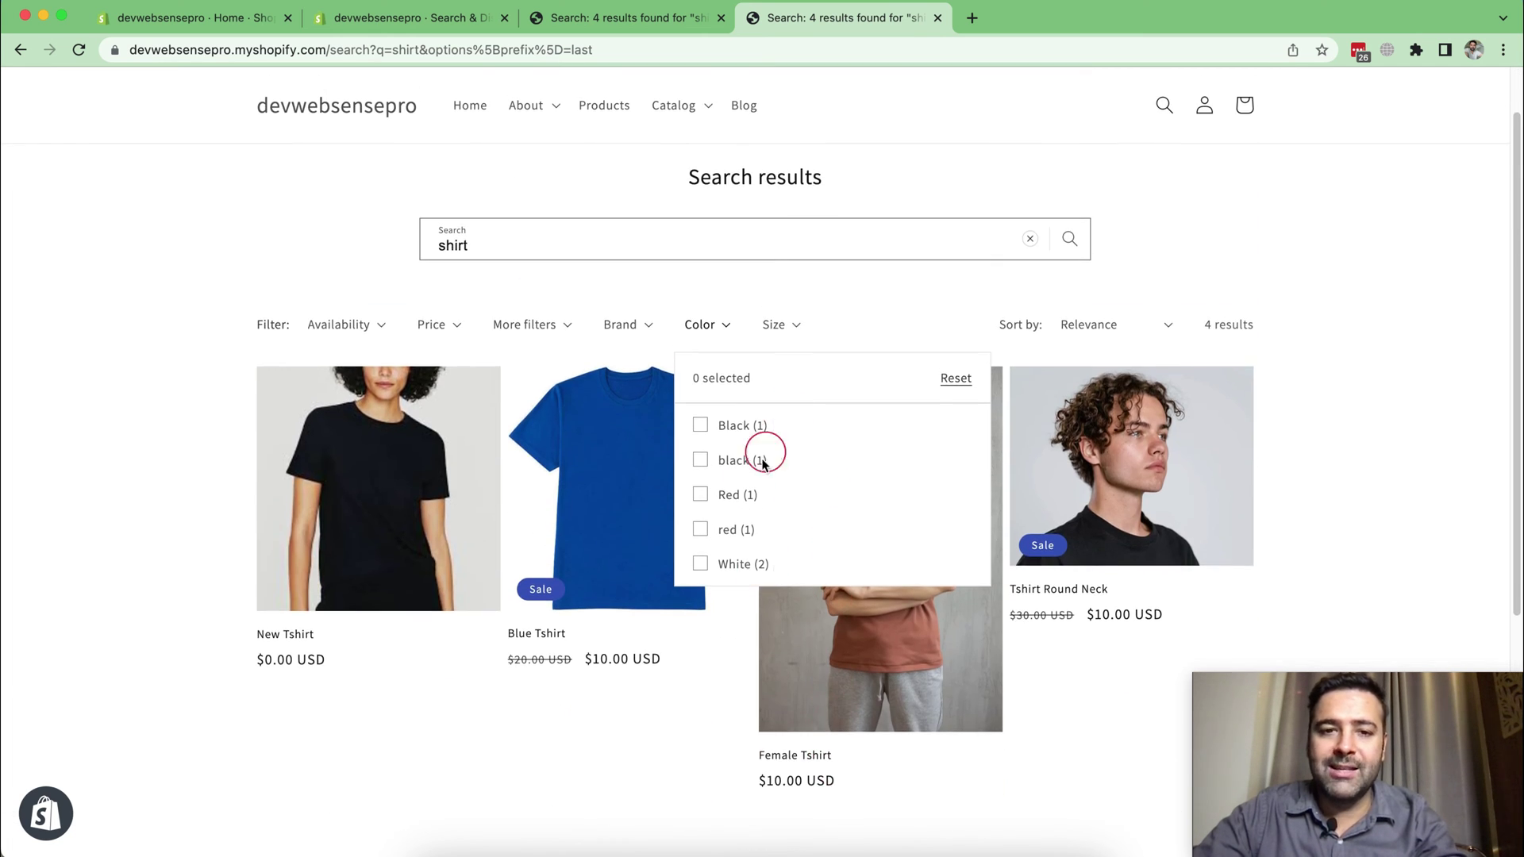
left_click(792, 328)
left_click(792, 329)
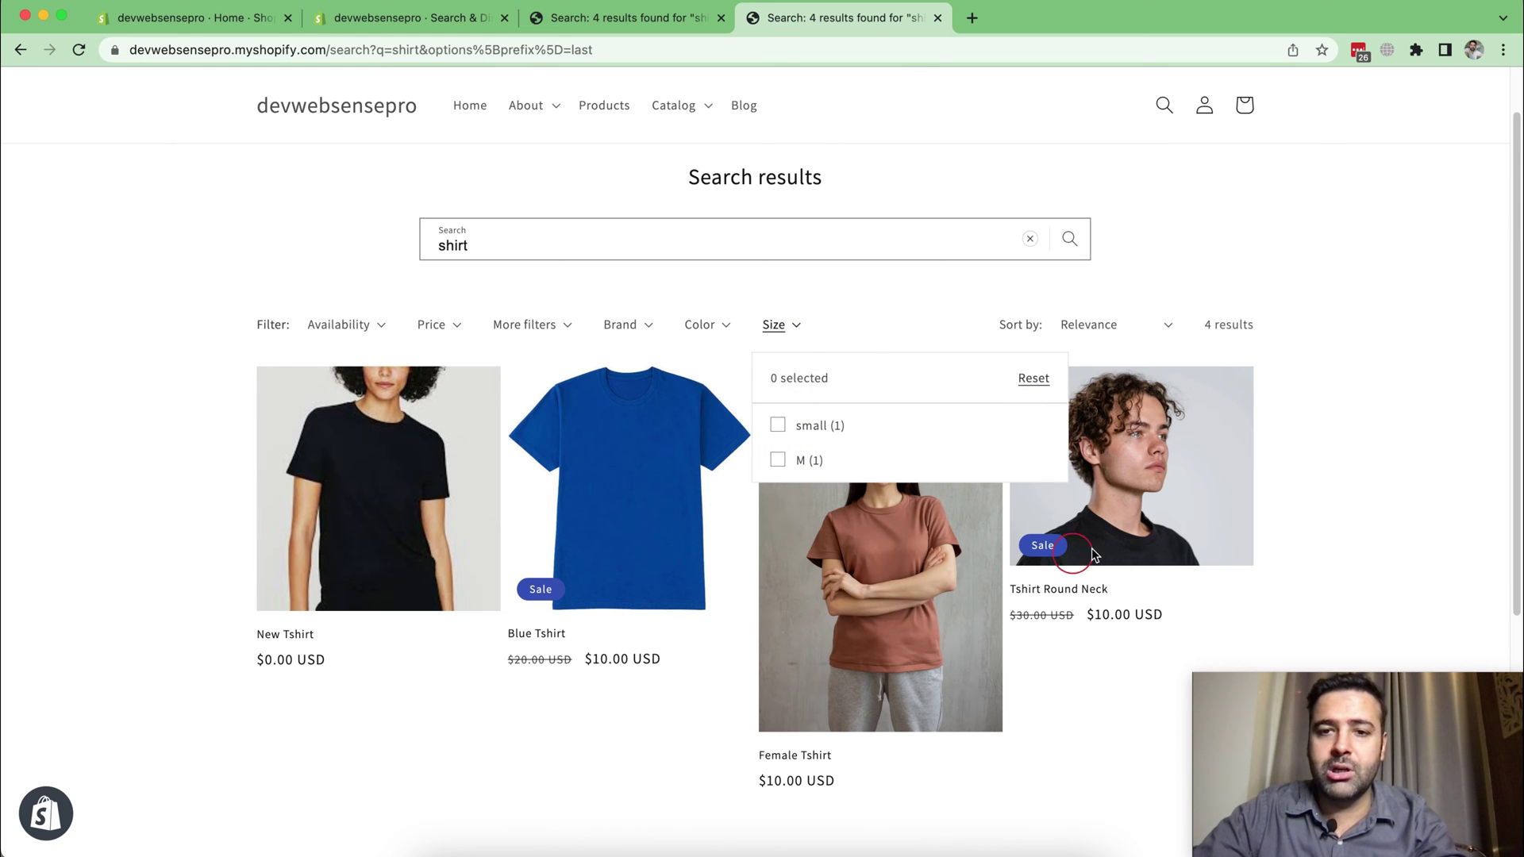
left_click(1354, 437)
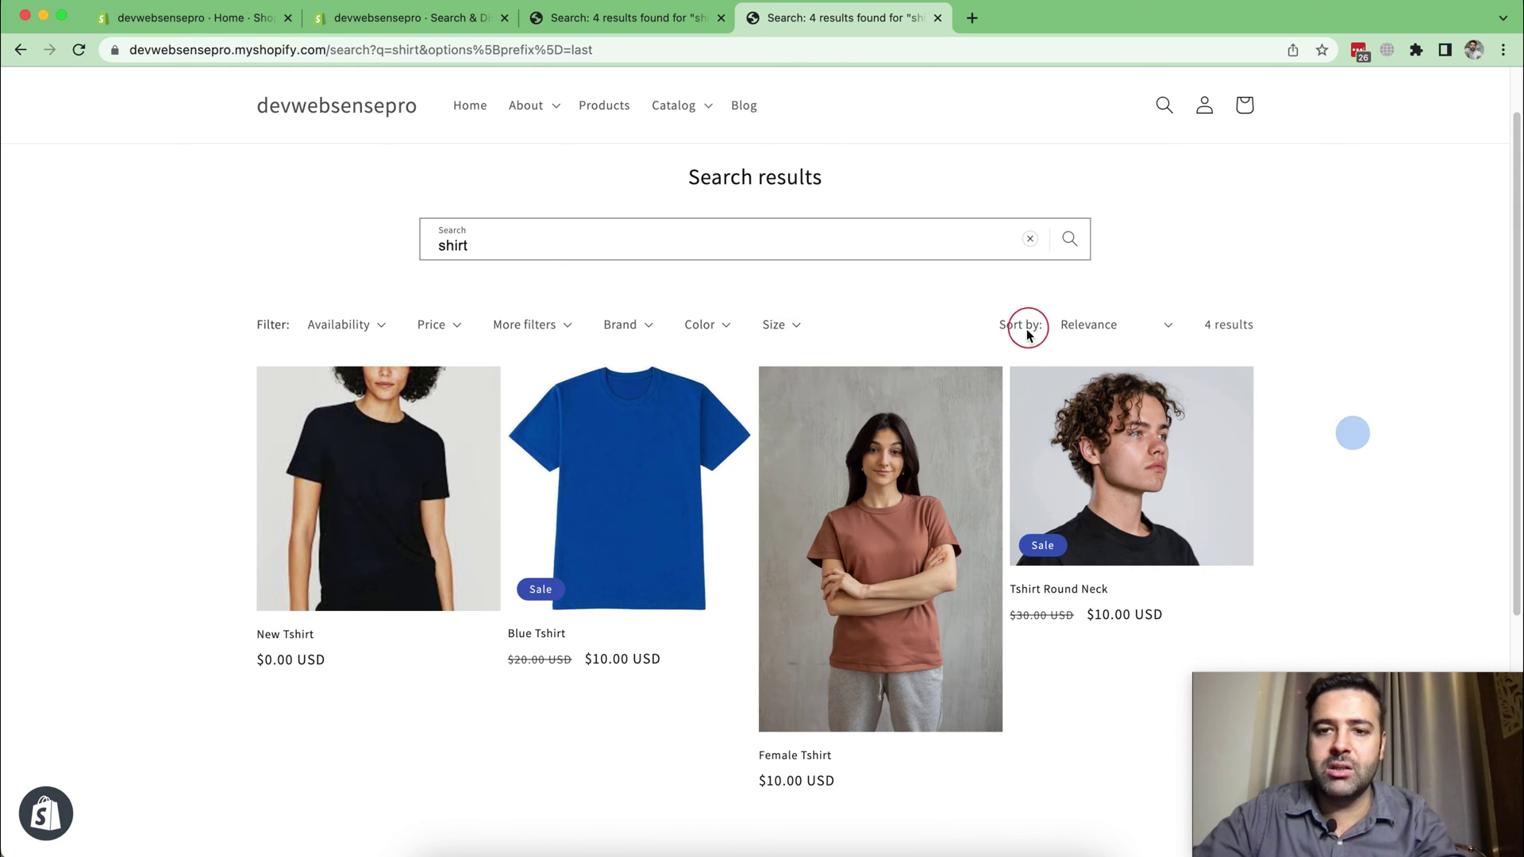
Step: Compare the earlier unfiltered search page and the app's filter list with the new storefront search results
scroll(834, 398, "up", 2)
left_click(604, 18)
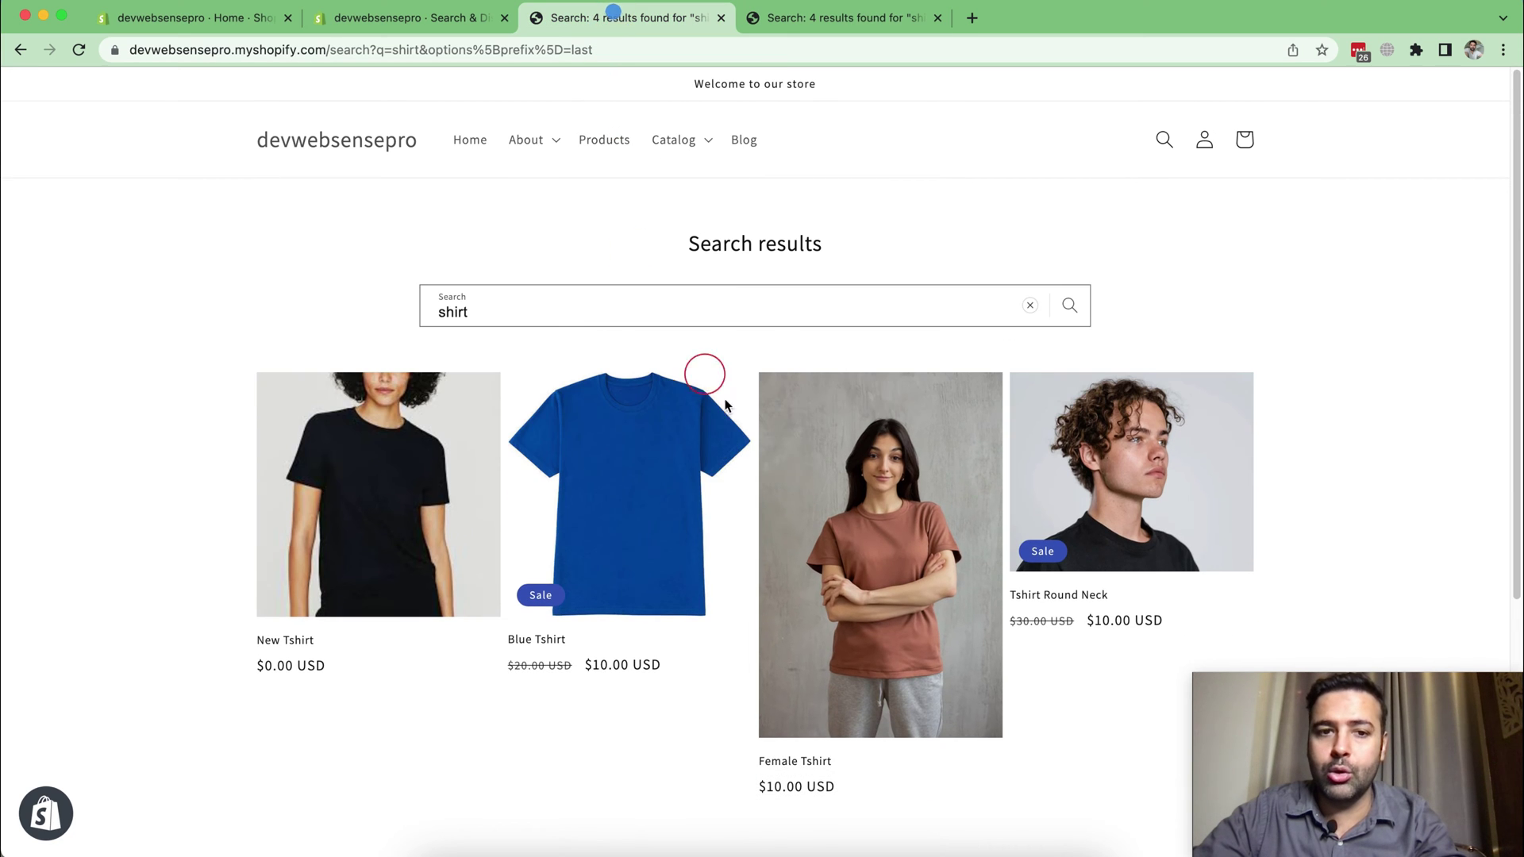
left_click(442, 24)
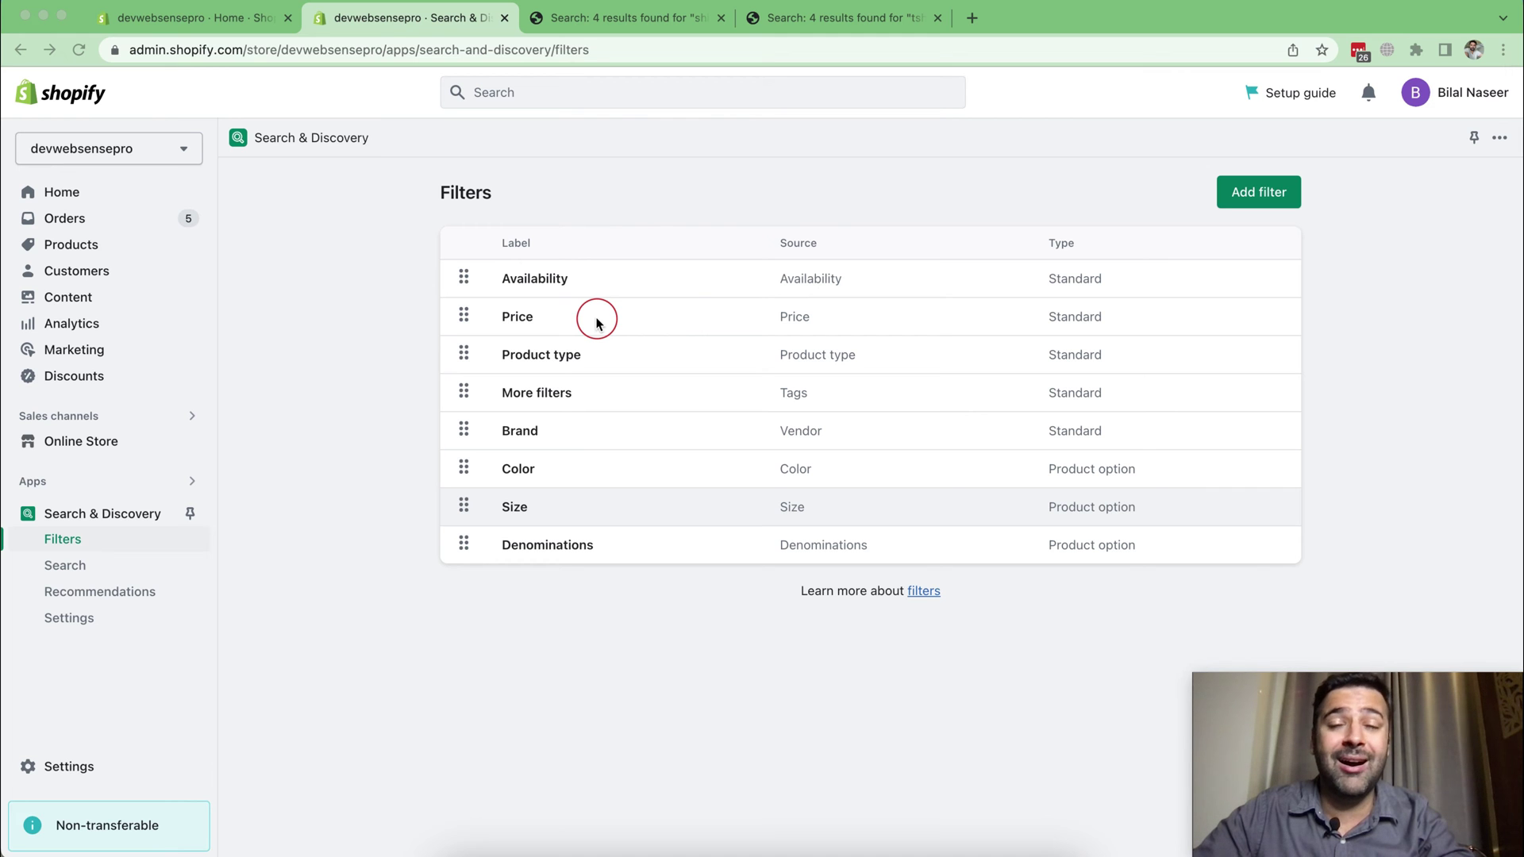
left_click(856, 22)
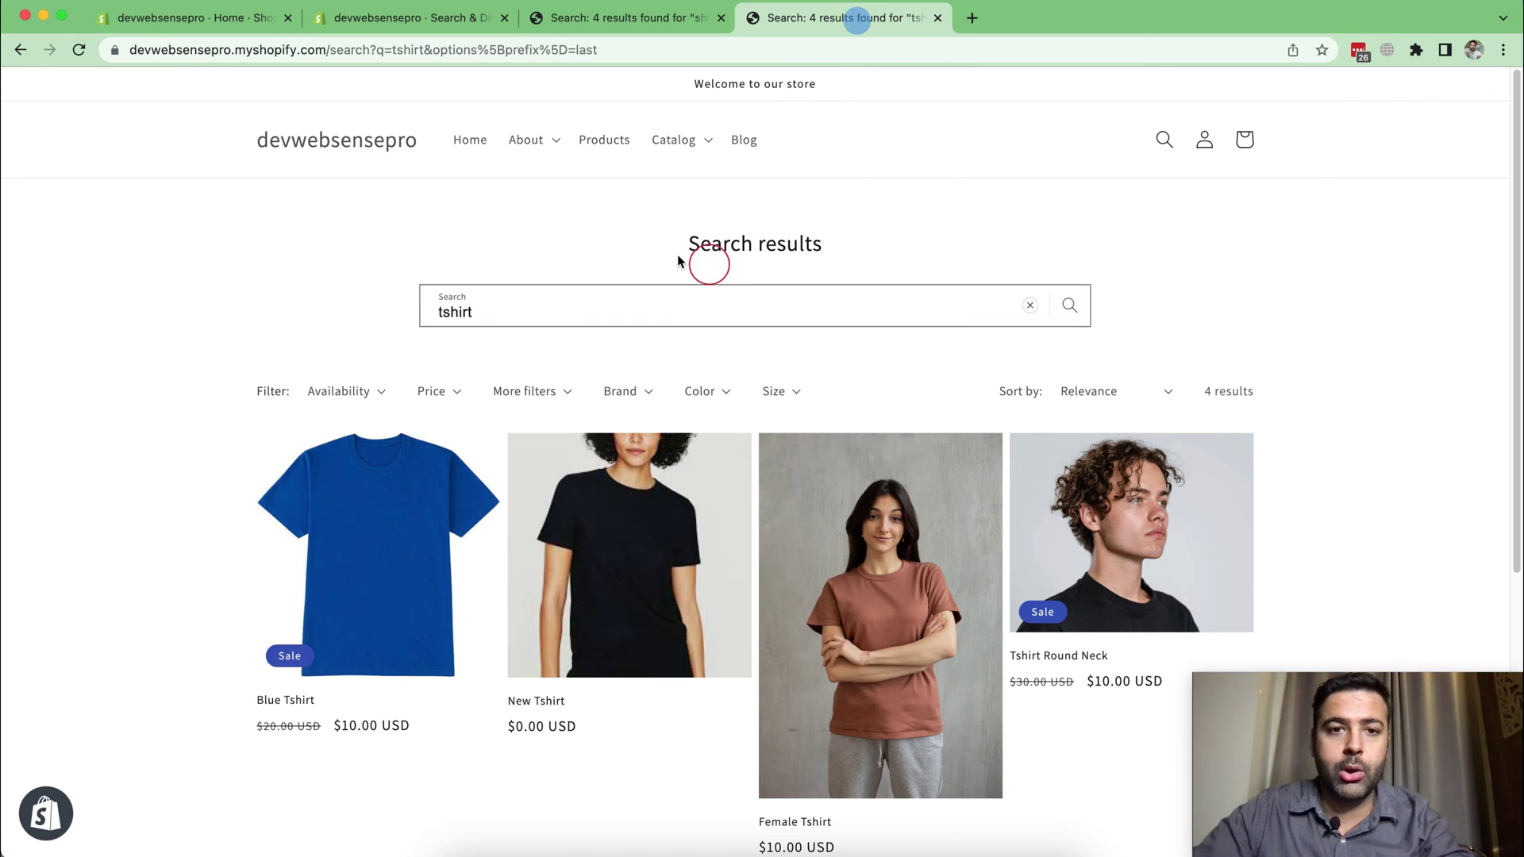
Step: Open the New Collection page from the store's Catalog in a new tab and check its product filters
left_click(703, 141)
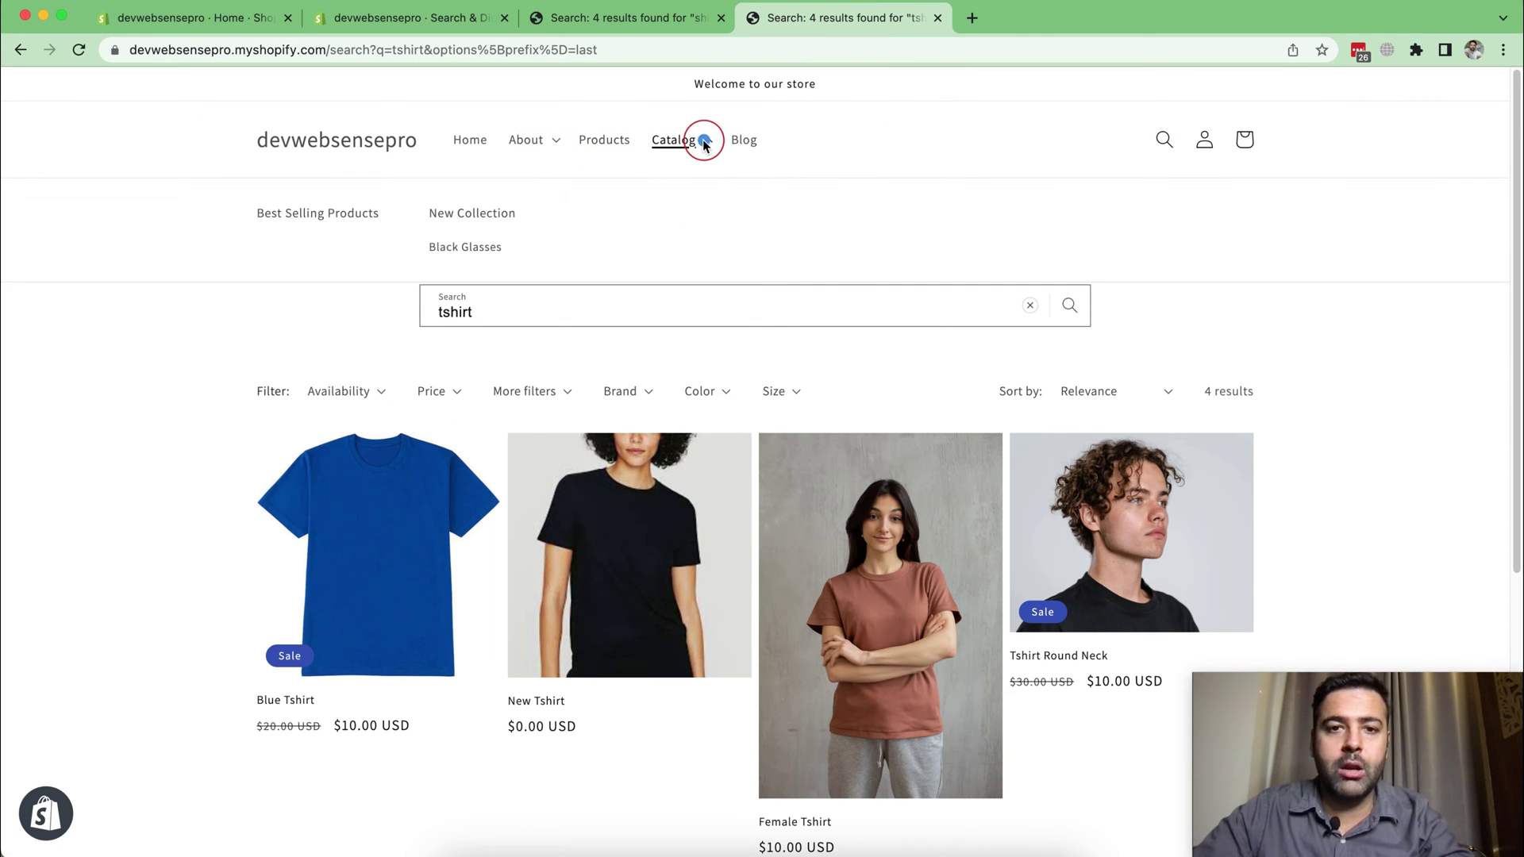
right_click(502, 220)
left_click(621, 230)
left_click(1370, 309)
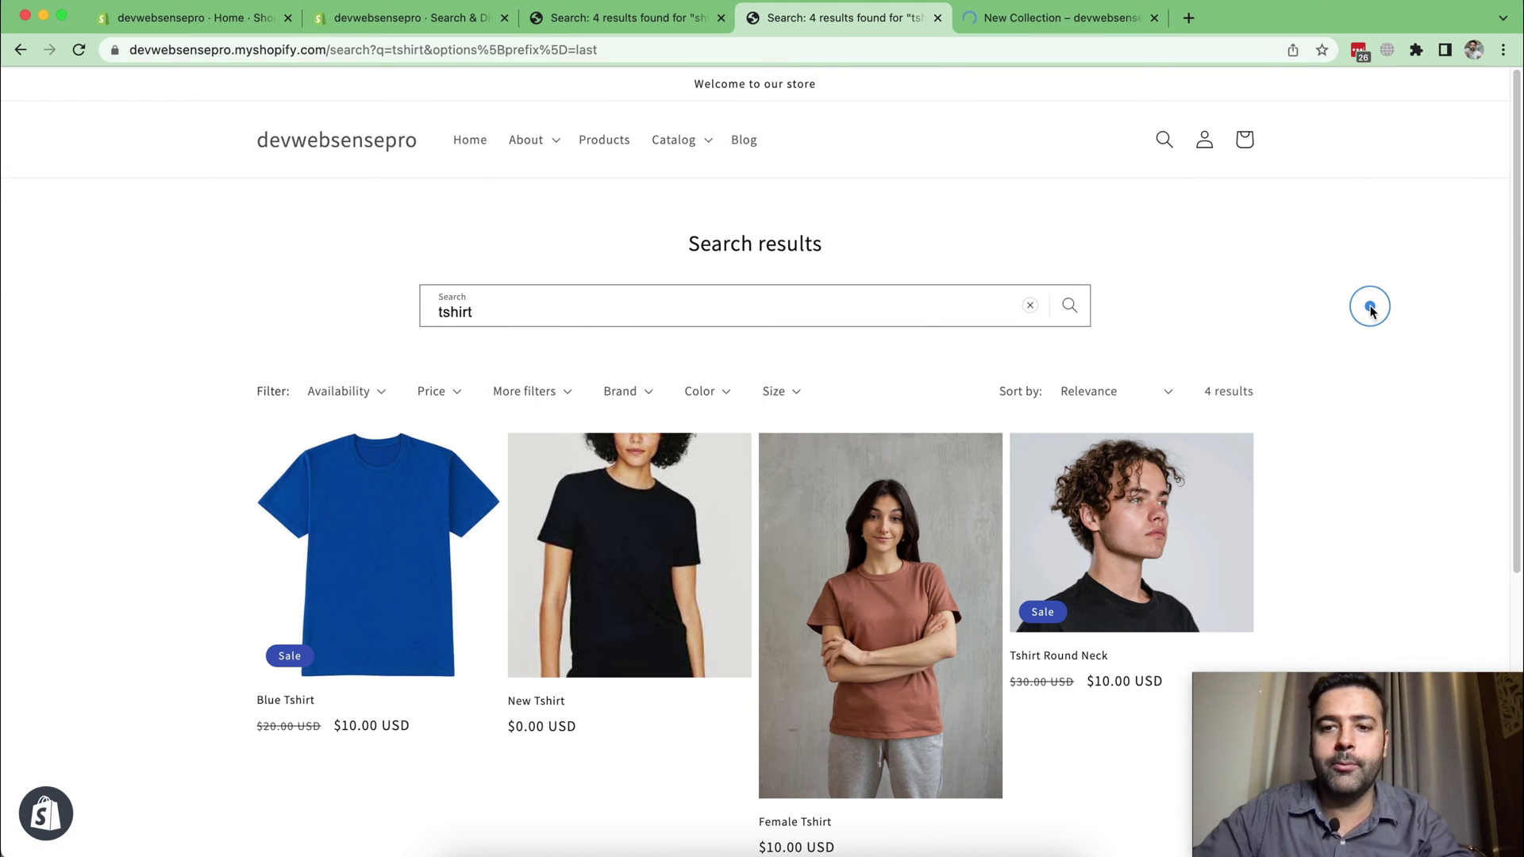
left_click(1021, 18)
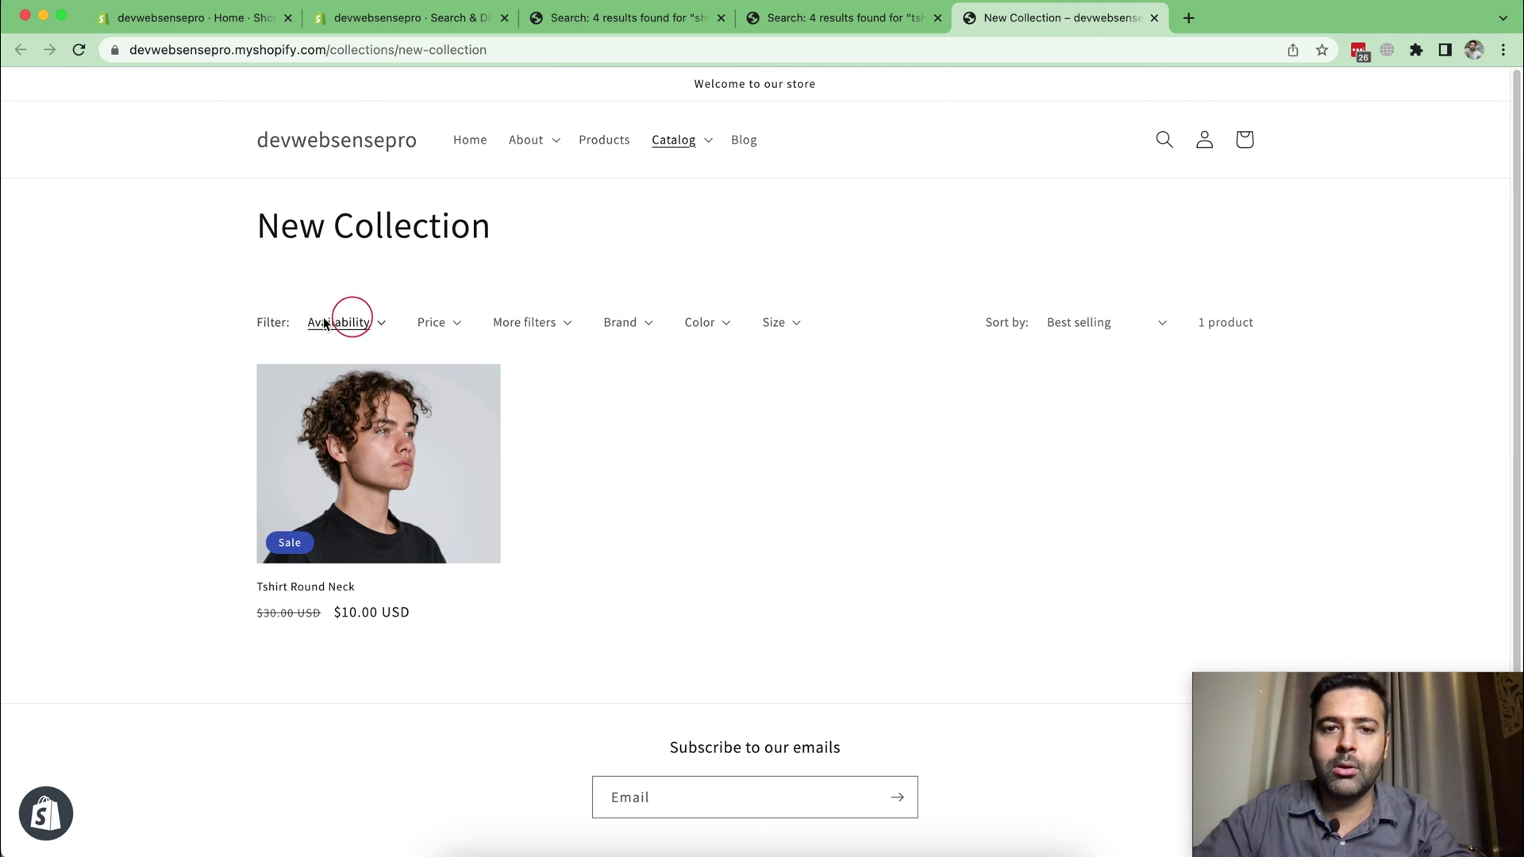
Step: Return to the Search & Discovery app and start a new product boost containing the Blue Tshirt product
left_click(393, 18)
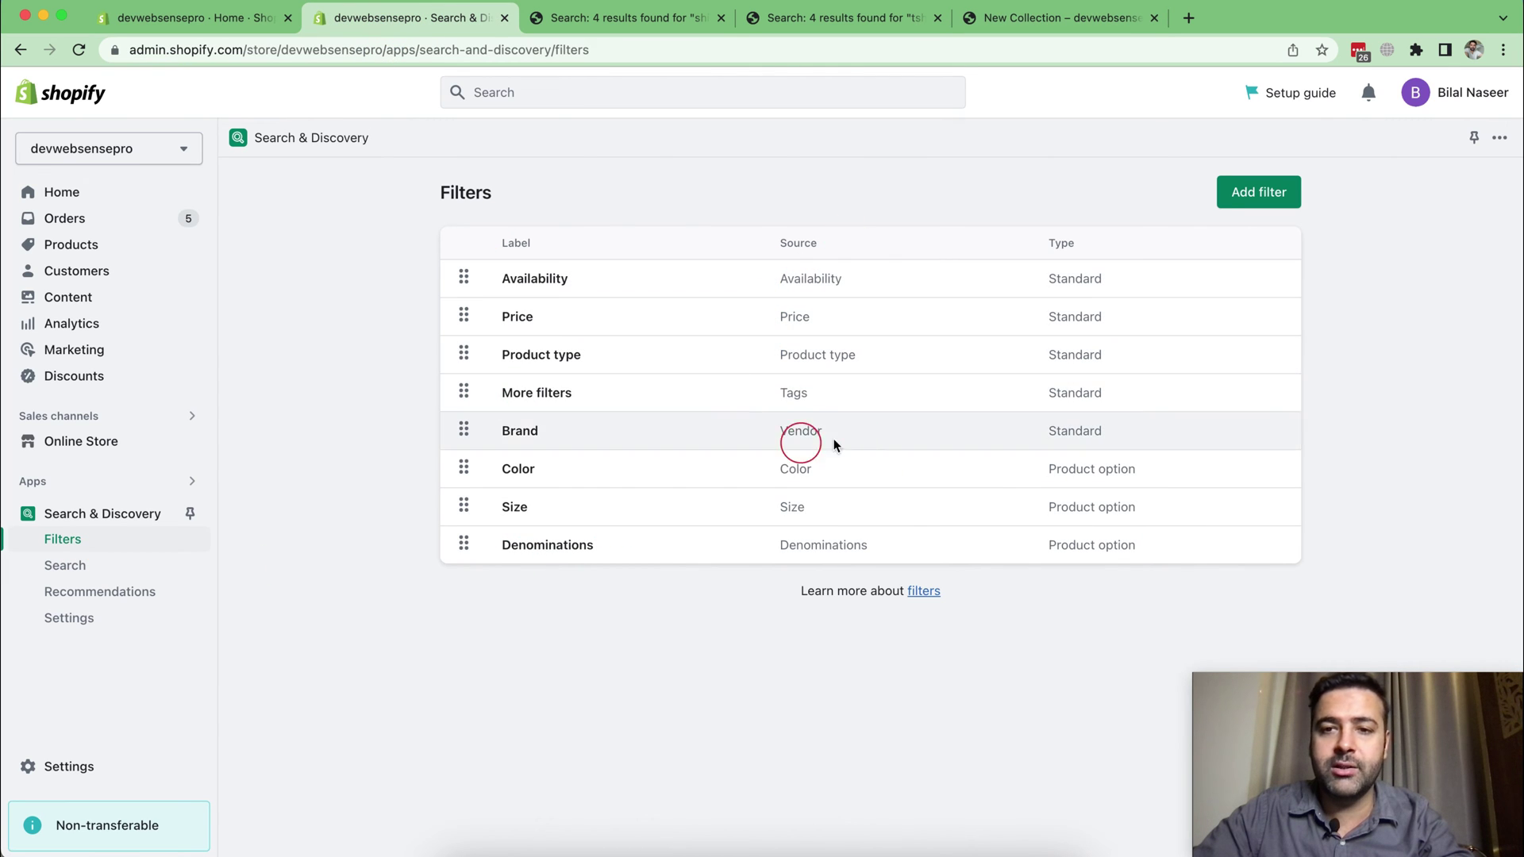
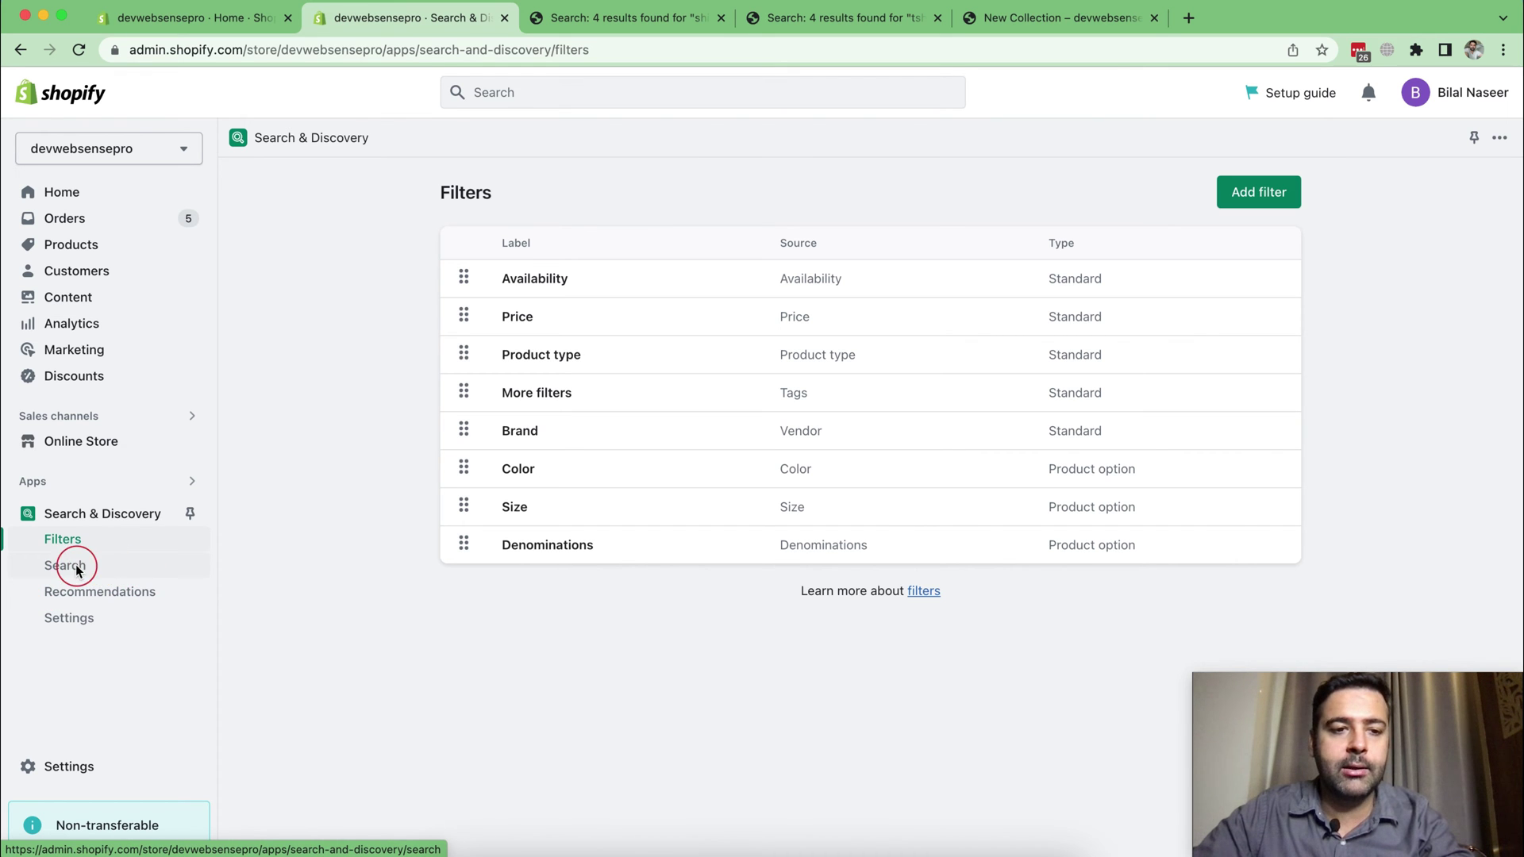
left_click(77, 570)
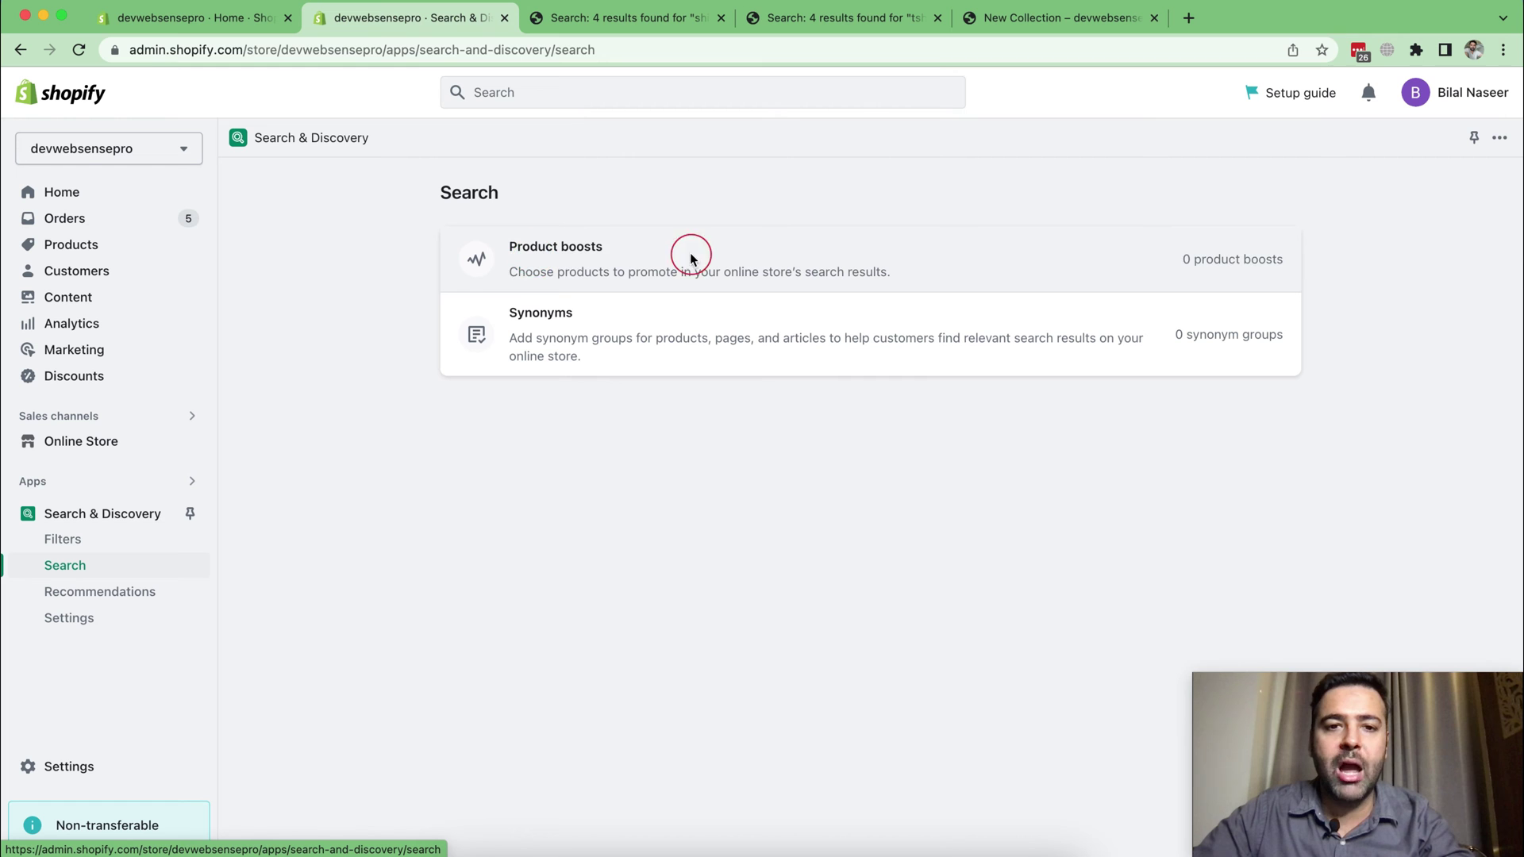
left_click(548, 264)
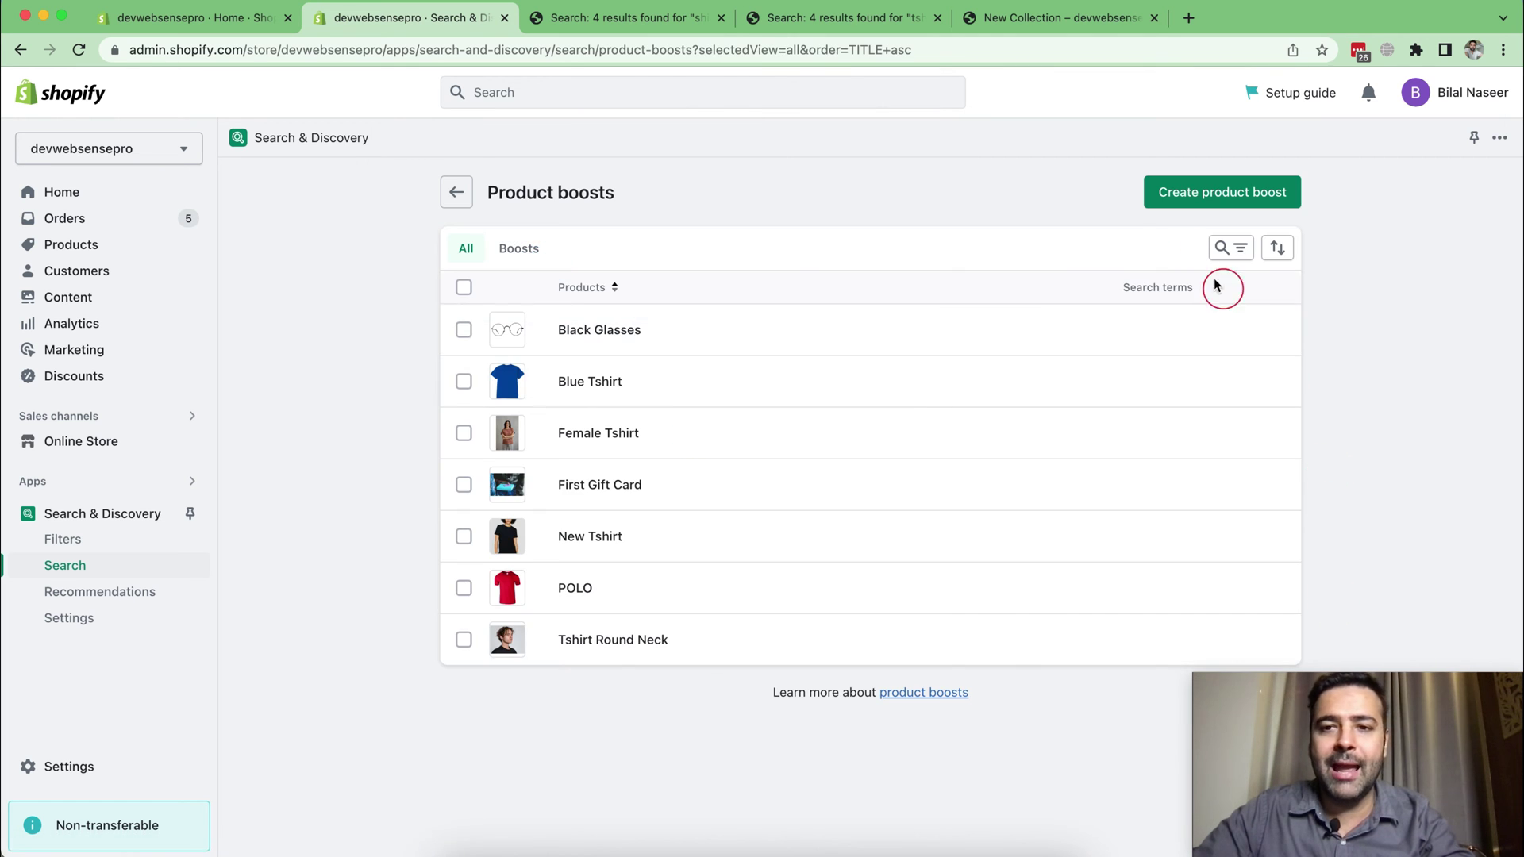
left_click(1209, 199)
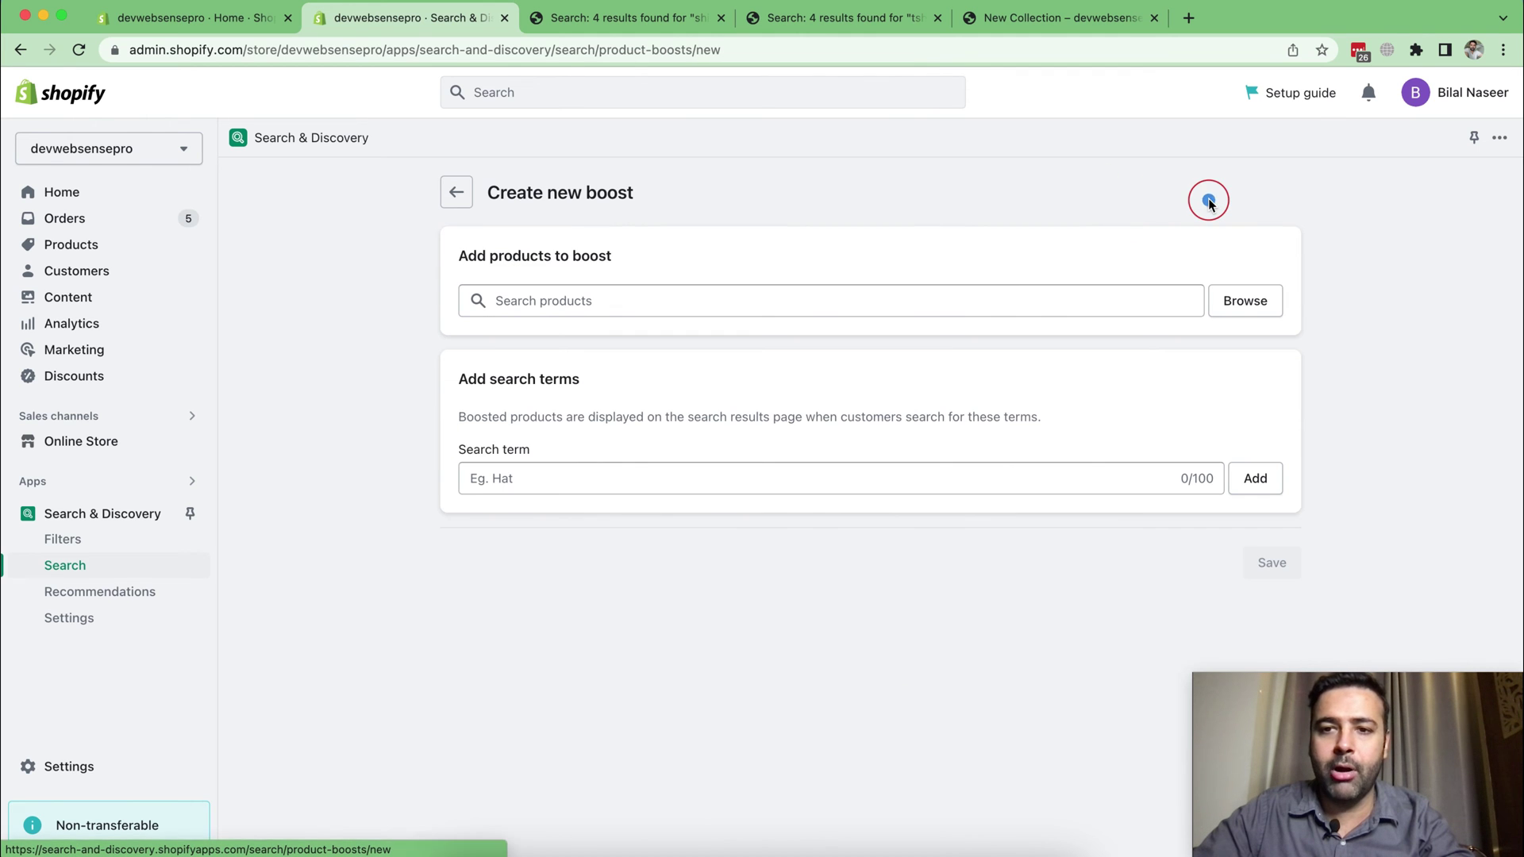
left_click(571, 301)
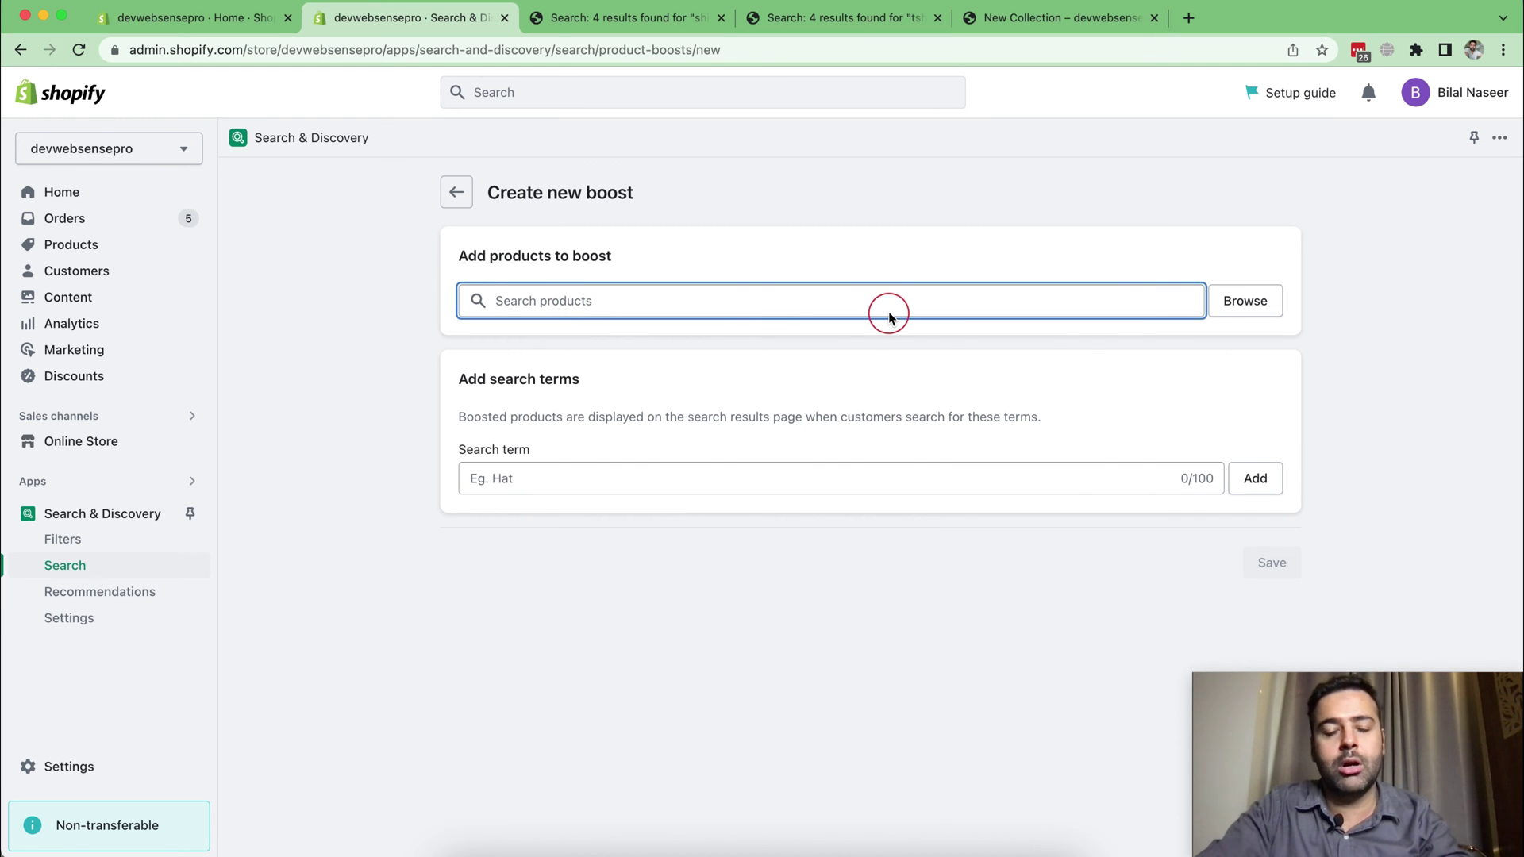
type("blue")
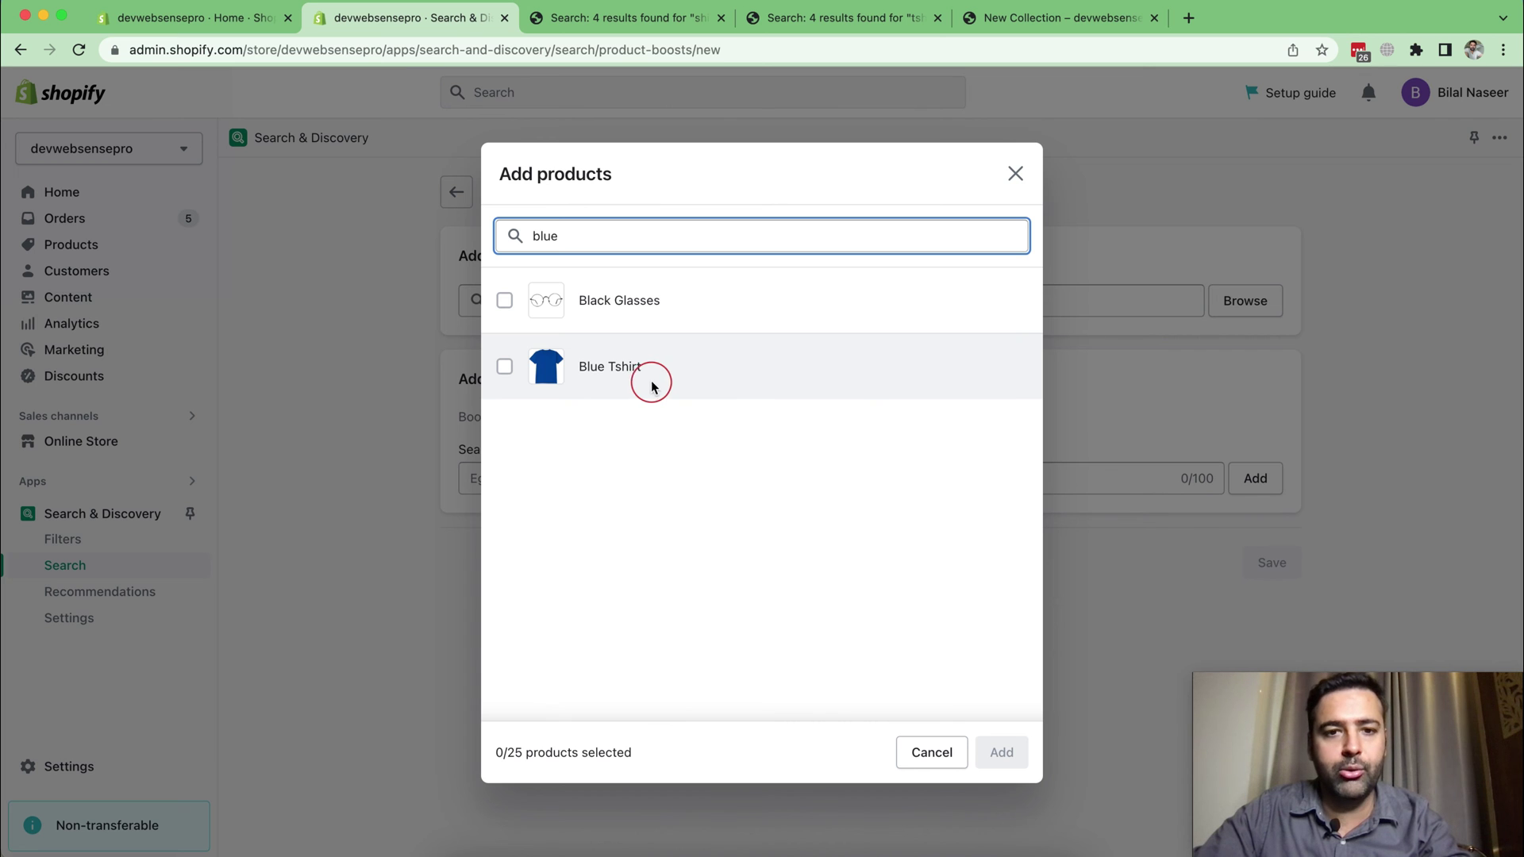
left_click(505, 367)
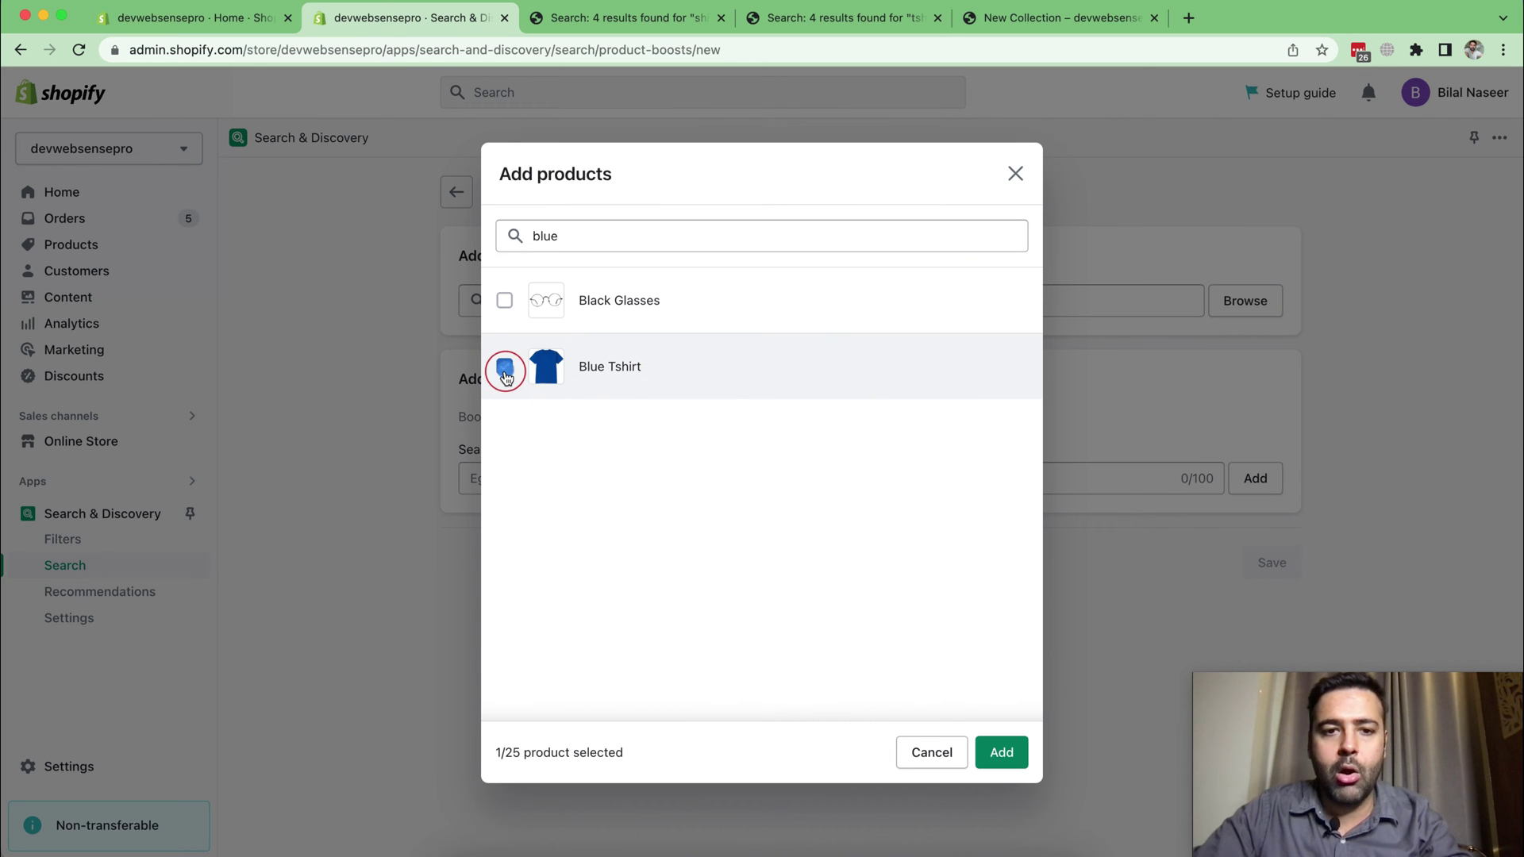
left_click(1002, 750)
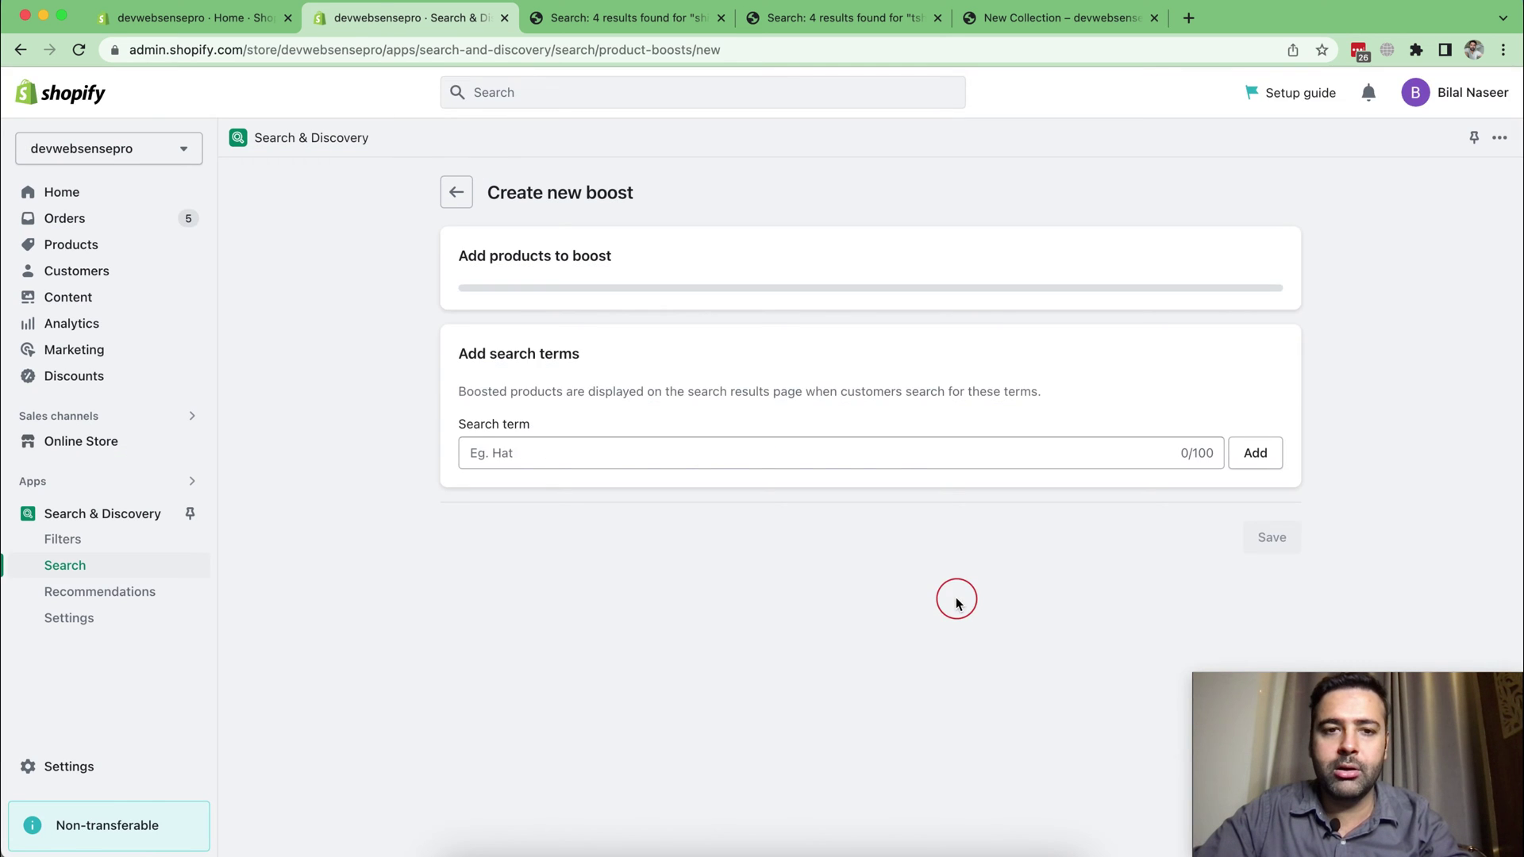
Step: Add the search terms shirt, blue and tshirt to the Blue Tshirt boost and save the boost
left_click(539, 532)
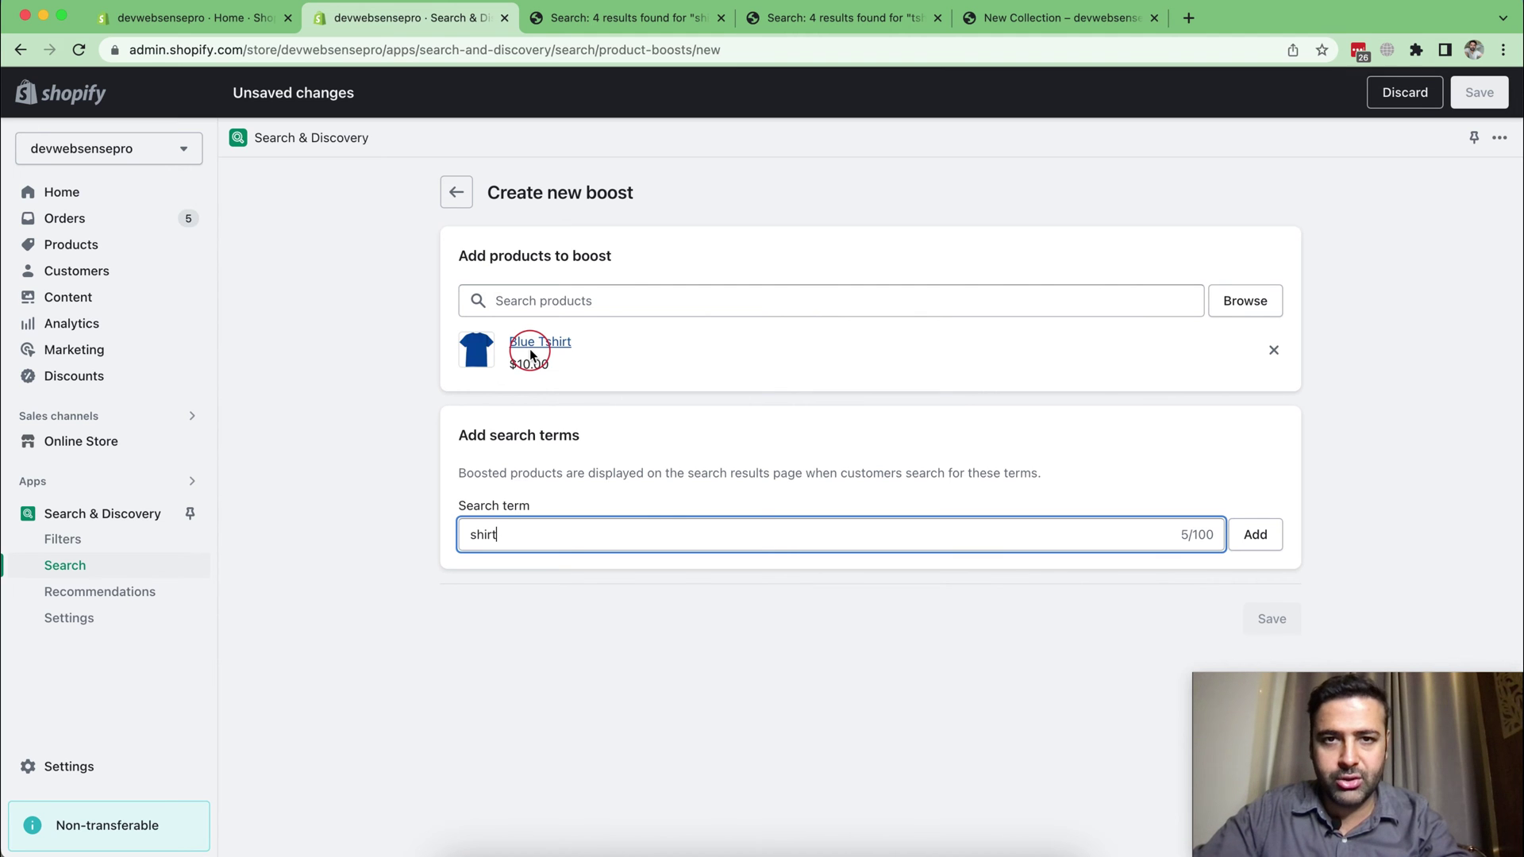
left_click(1251, 535)
left_click(699, 542)
type("blue")
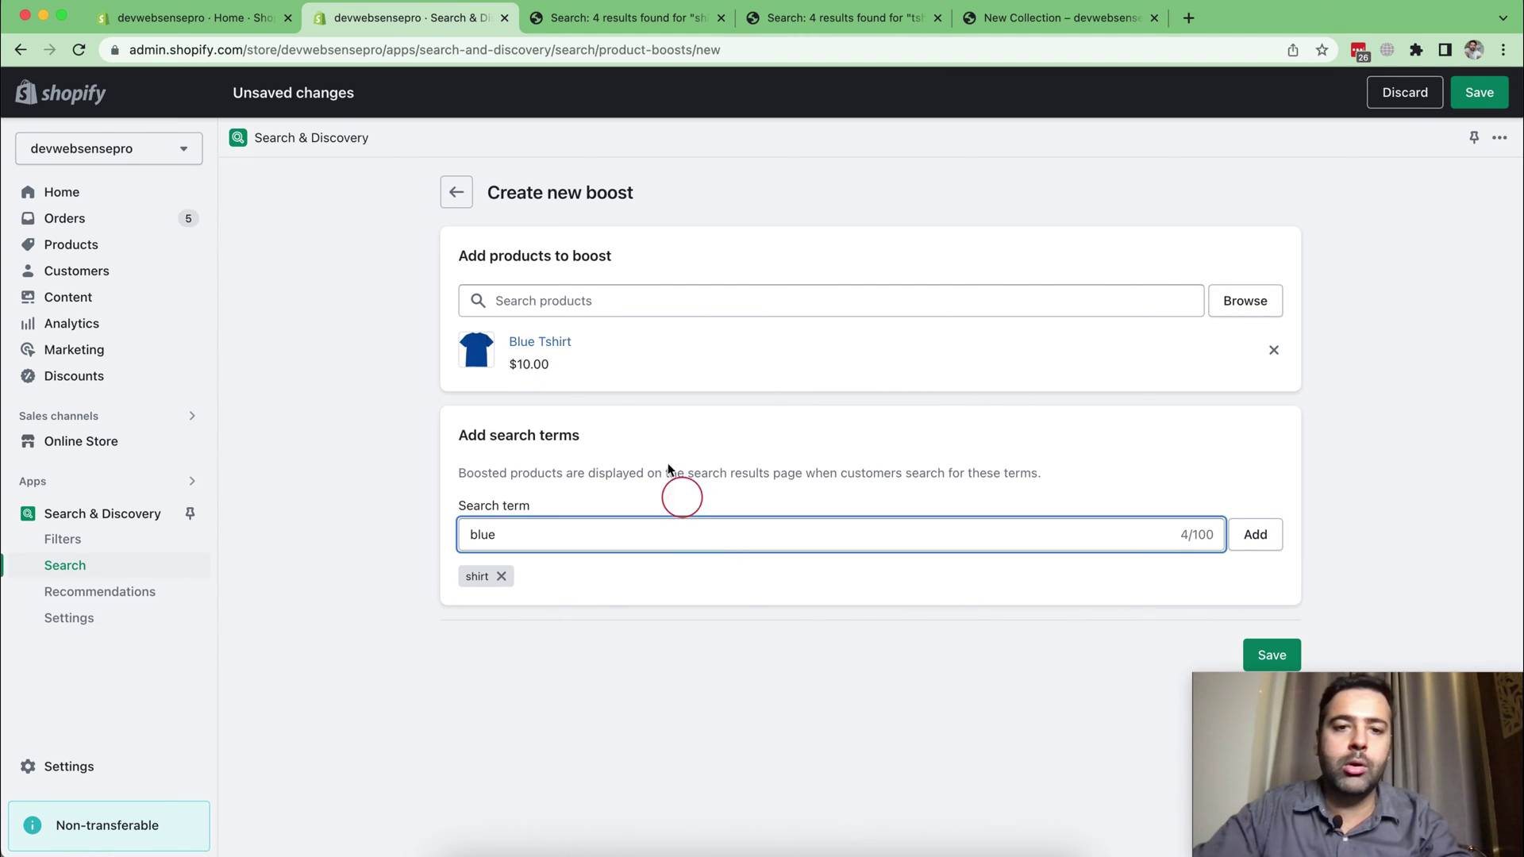
left_click(1268, 539)
left_click(699, 536)
type("tshirt")
left_click(1270, 537)
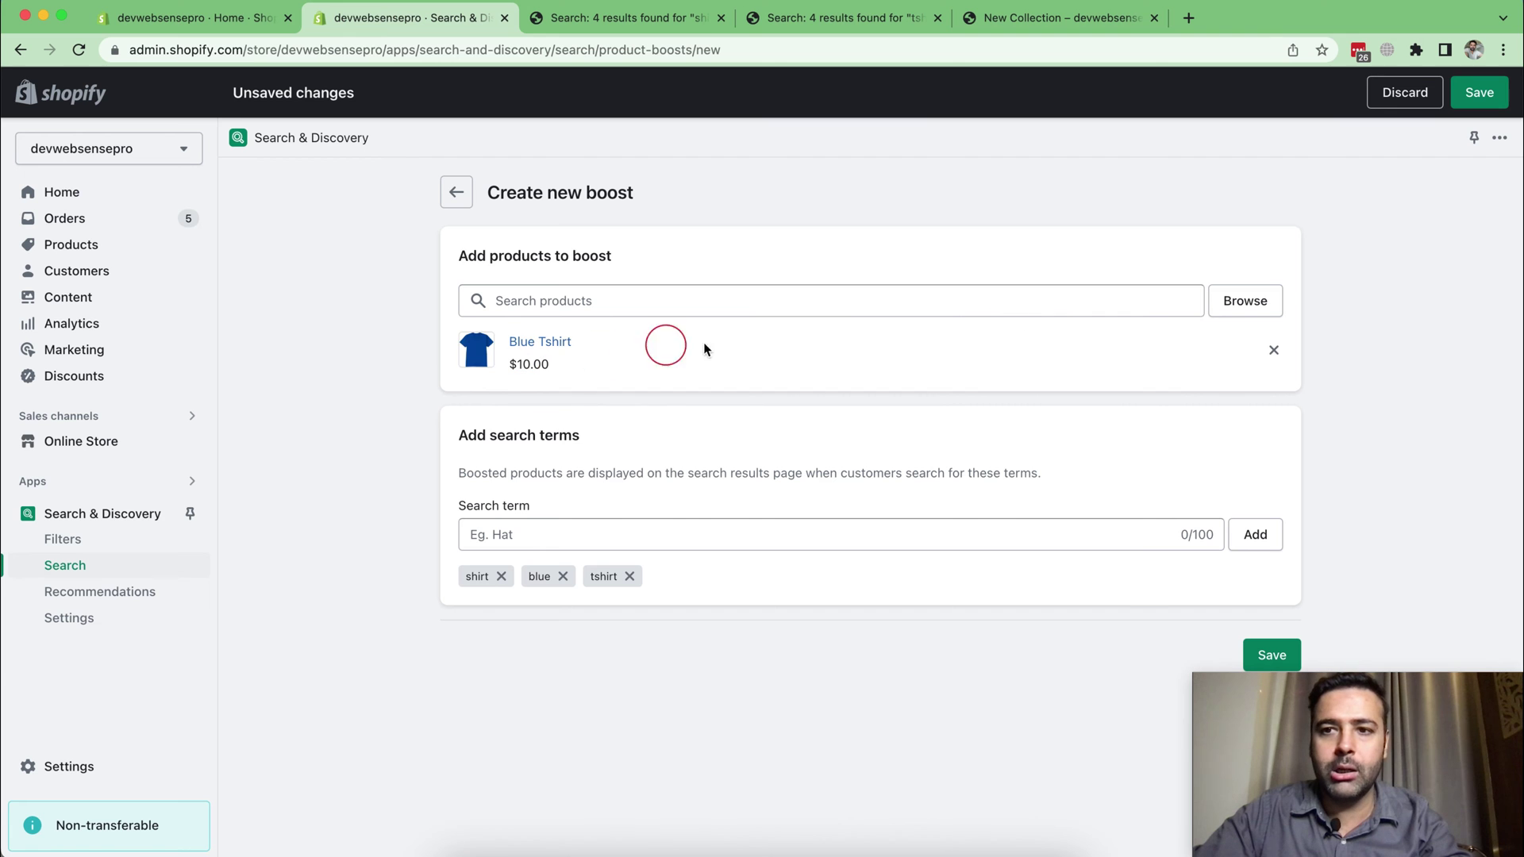
left_click(1480, 93)
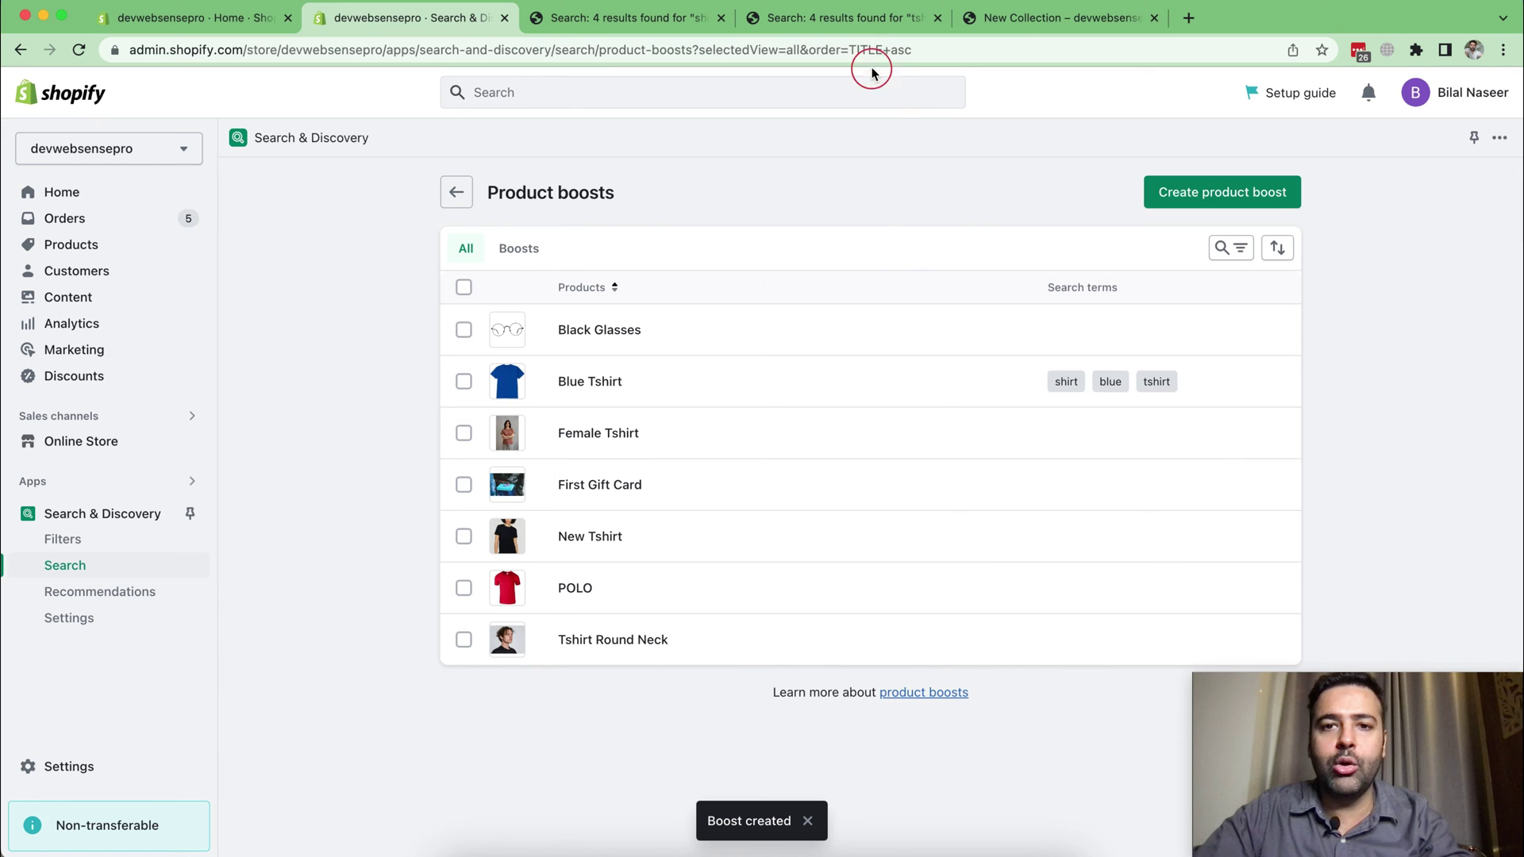
Step: Search the storefront for "blue tsh" to check the boosted product
left_click(1019, 27)
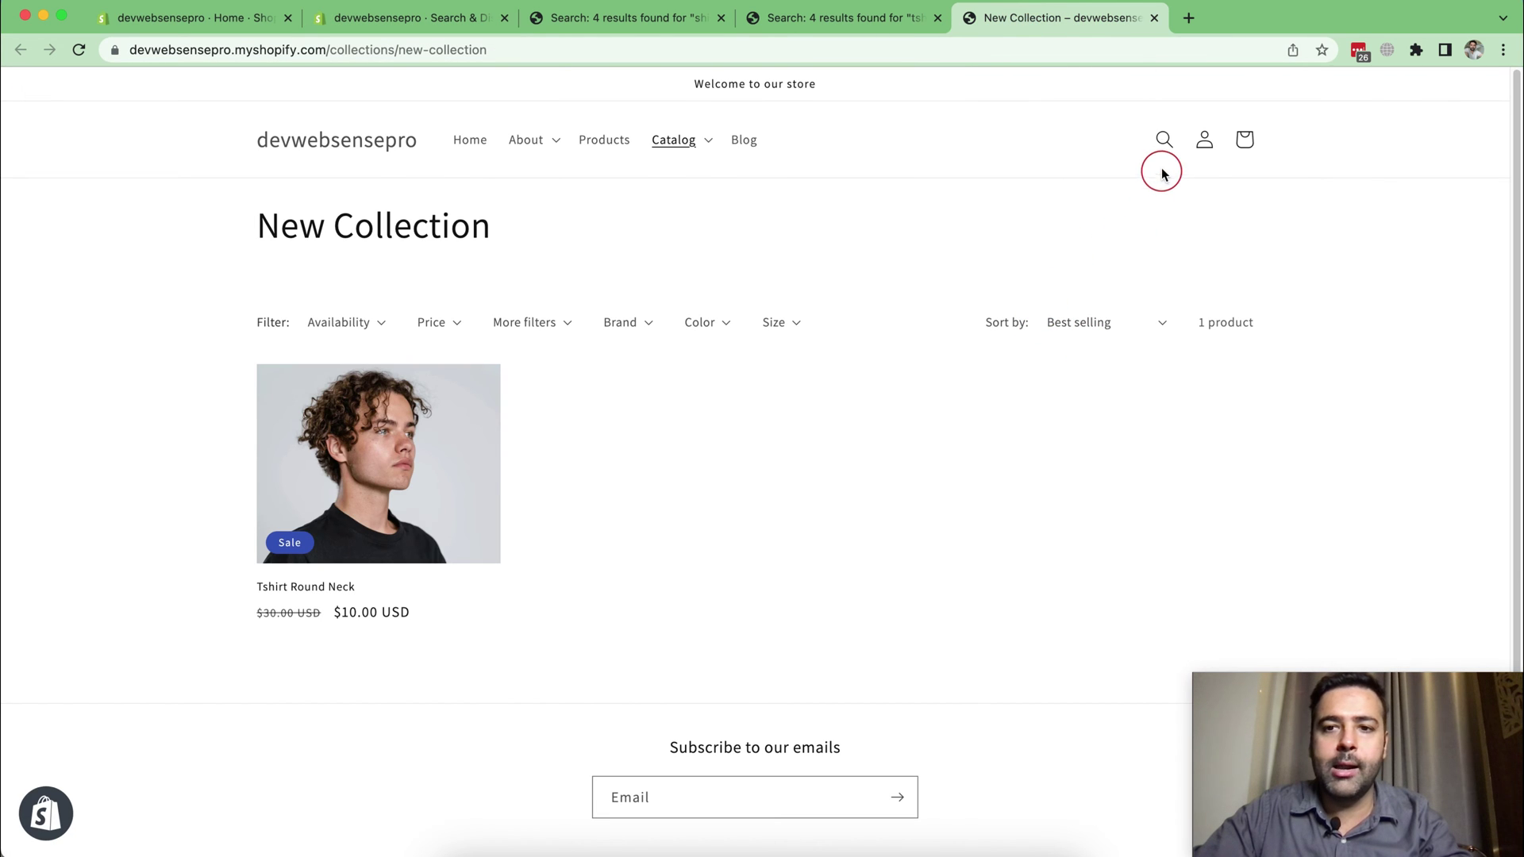
left_click(322, 143)
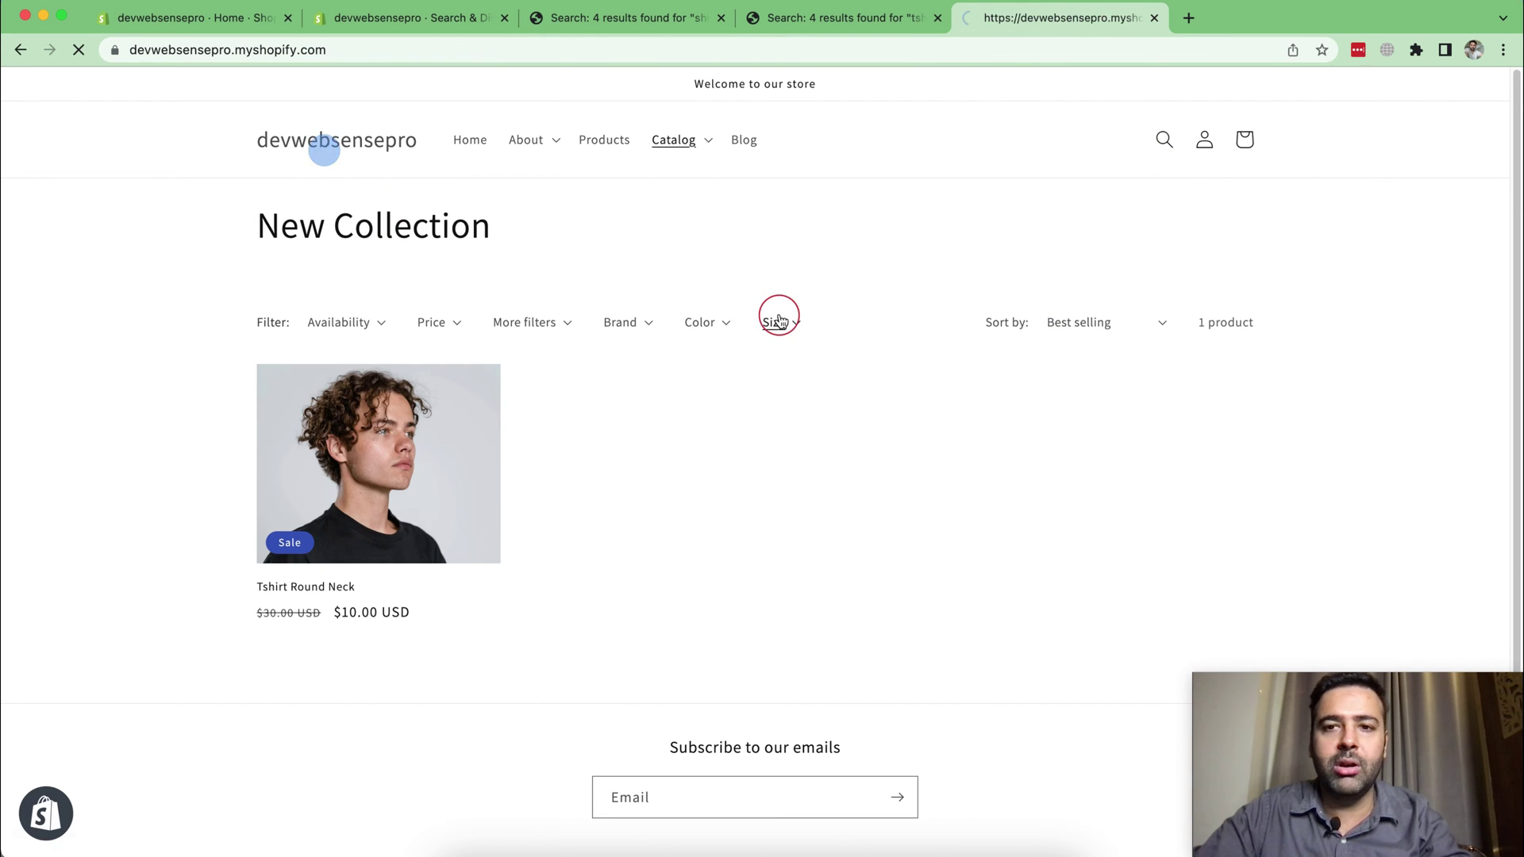
left_click(1165, 140)
type("b")
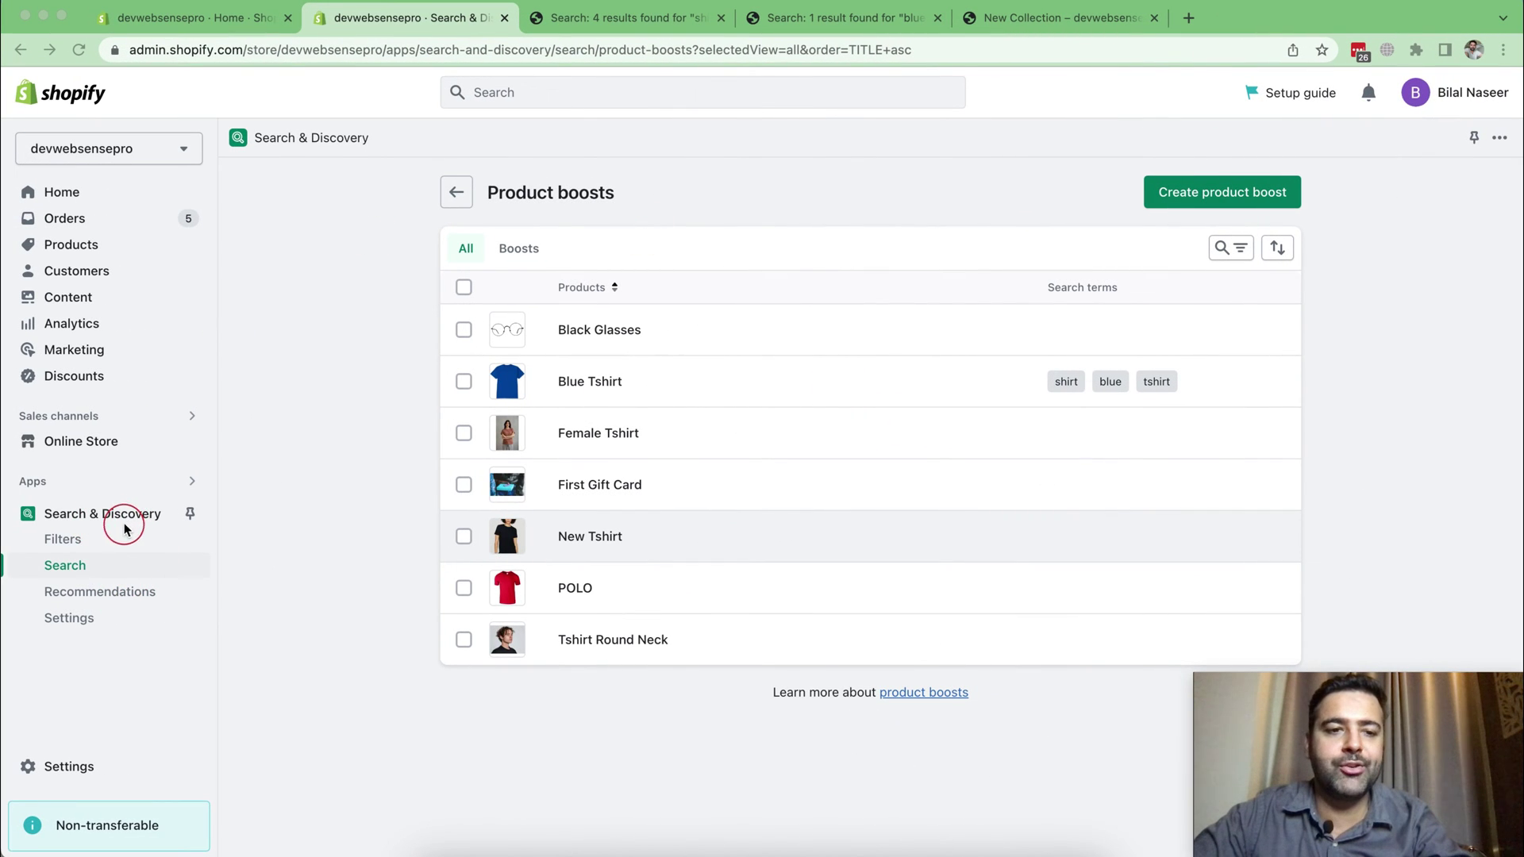
Step: Open the app's product recommendations list, and open the Blue Tshirt product page from the storefront search results
left_click(119, 596)
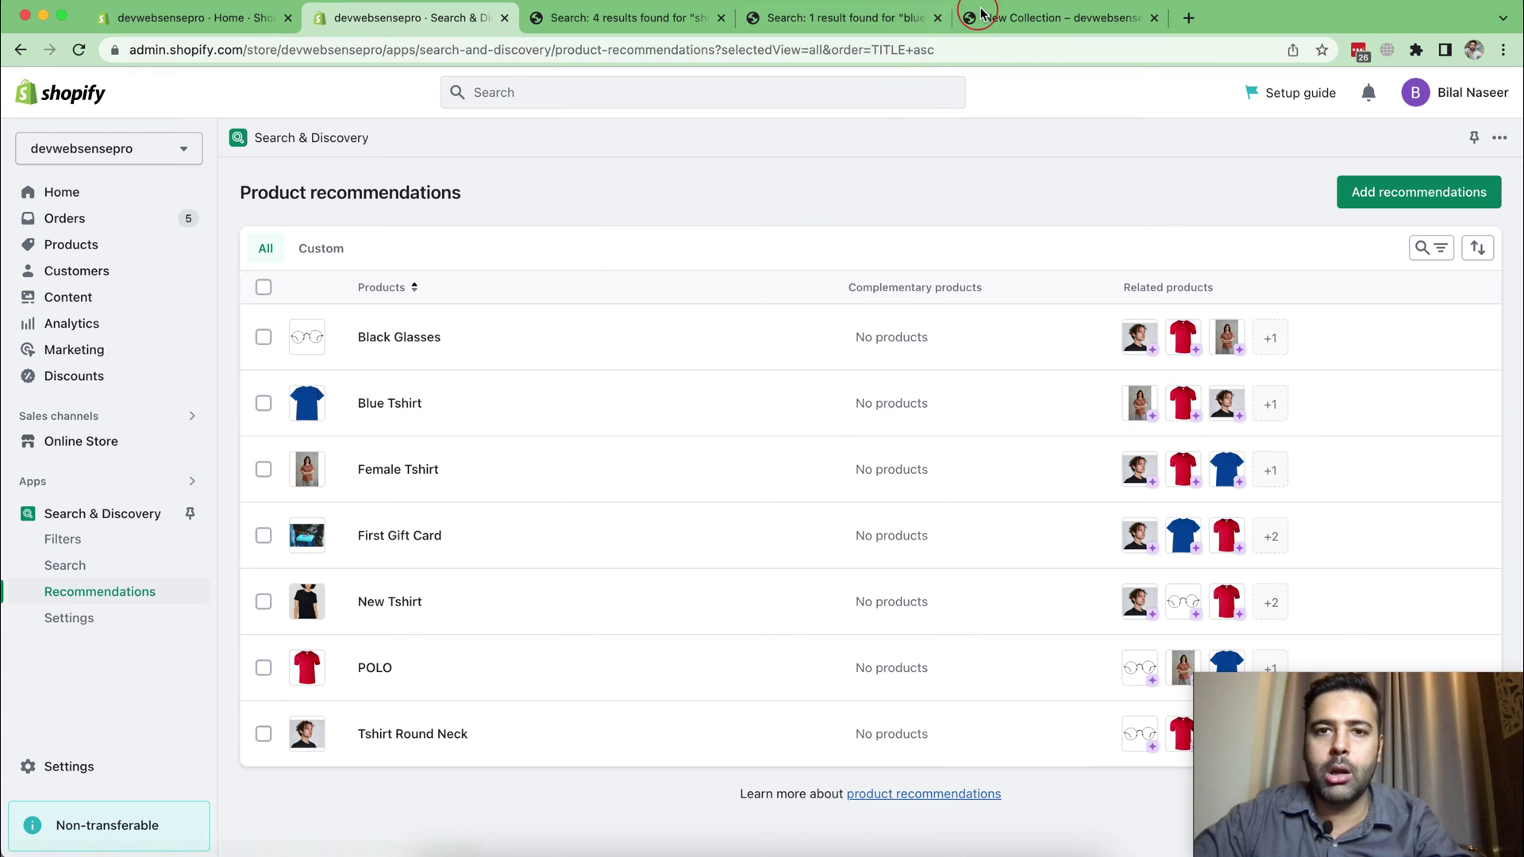
left_click(809, 11)
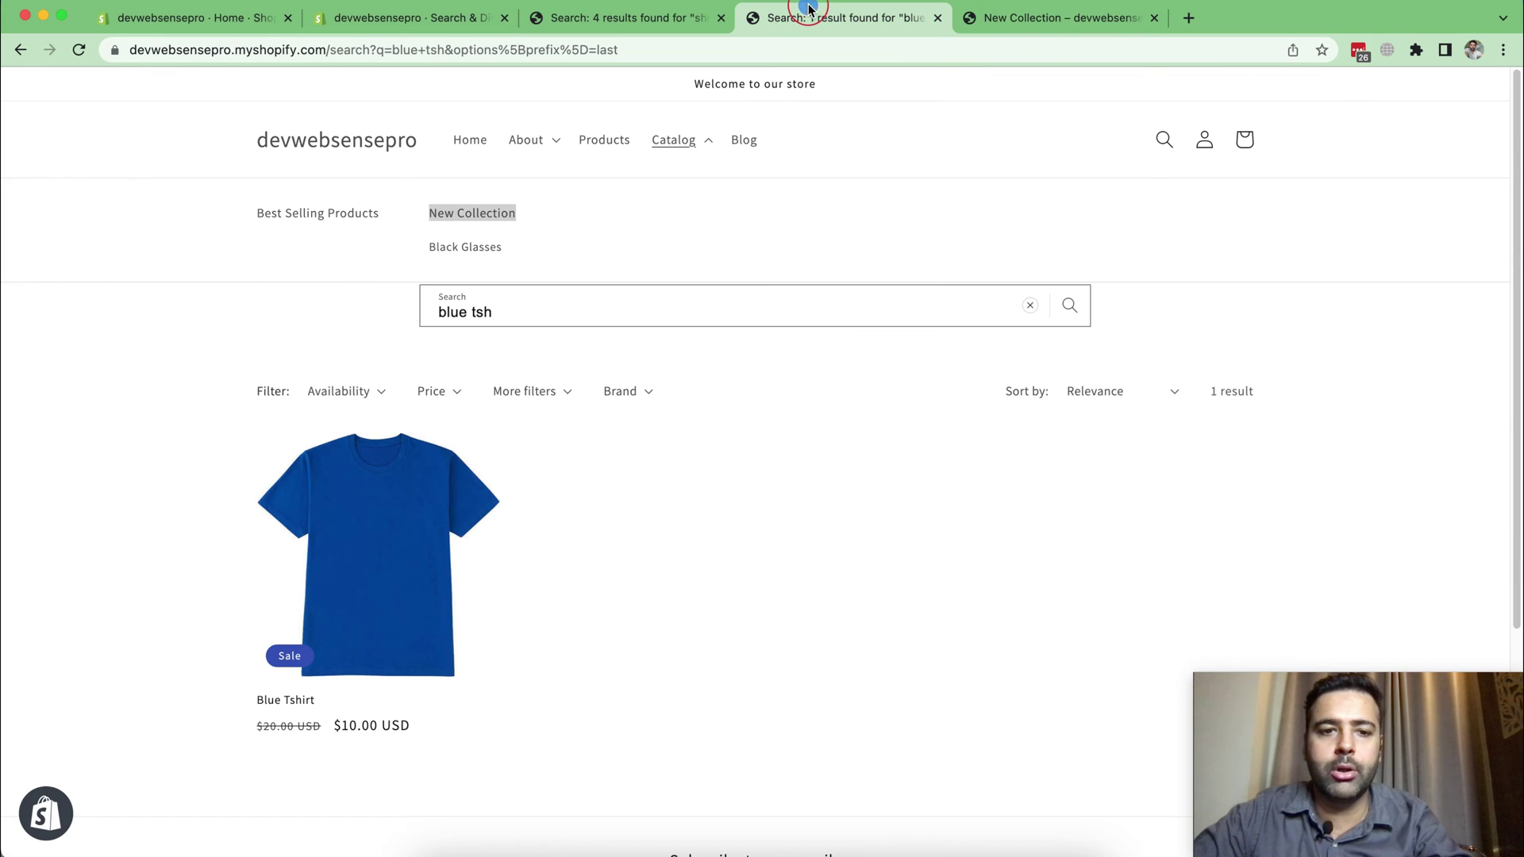
left_click(367, 601)
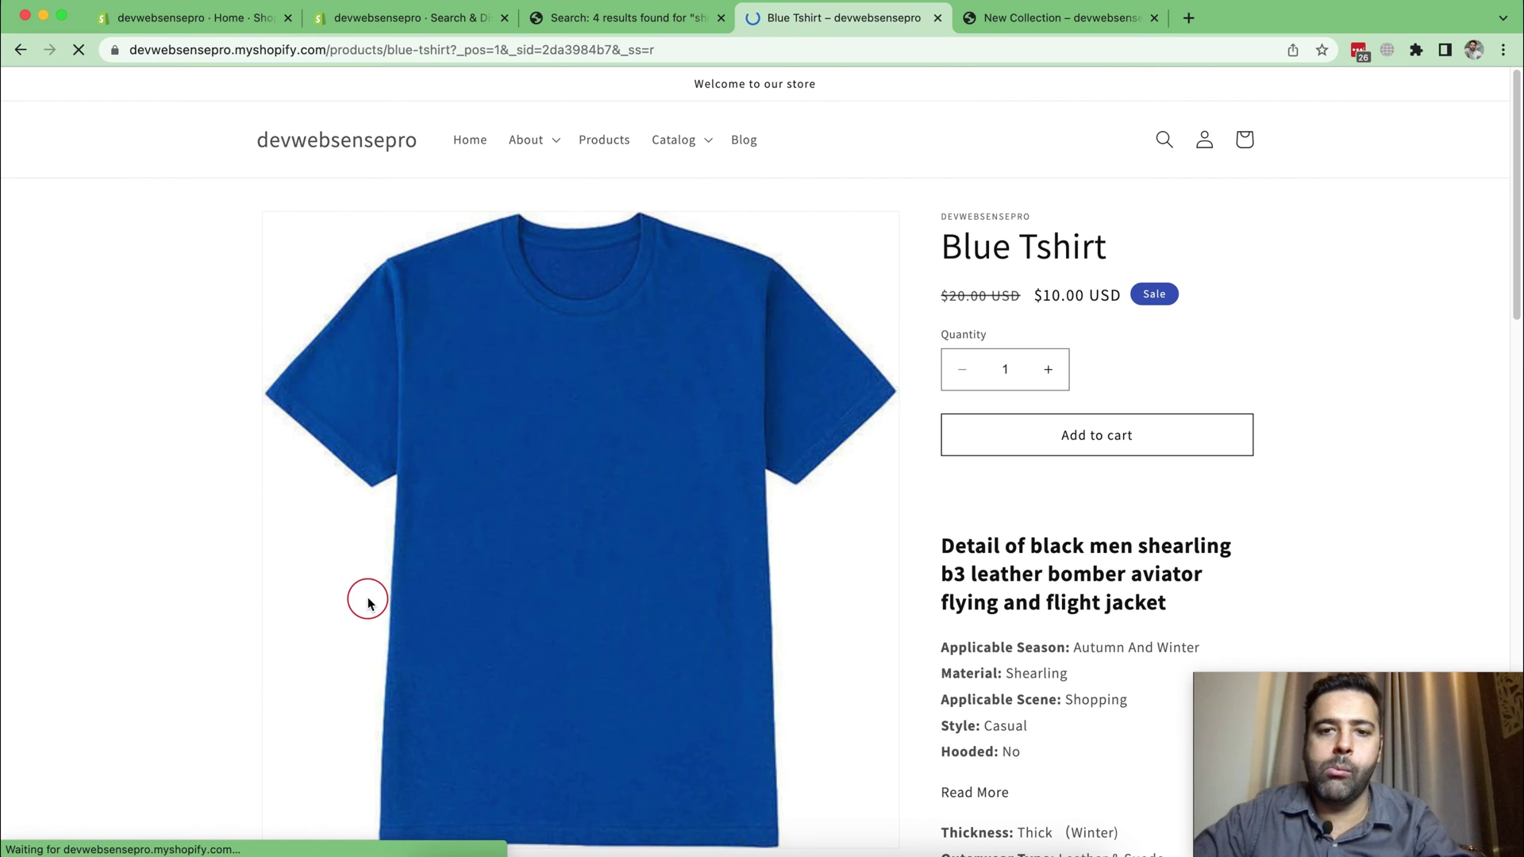
Step: Examine the "You may also like" section on the Blue Tshirt page and compare it with the app's recommendations list
scroll(933, 349, "down", 15)
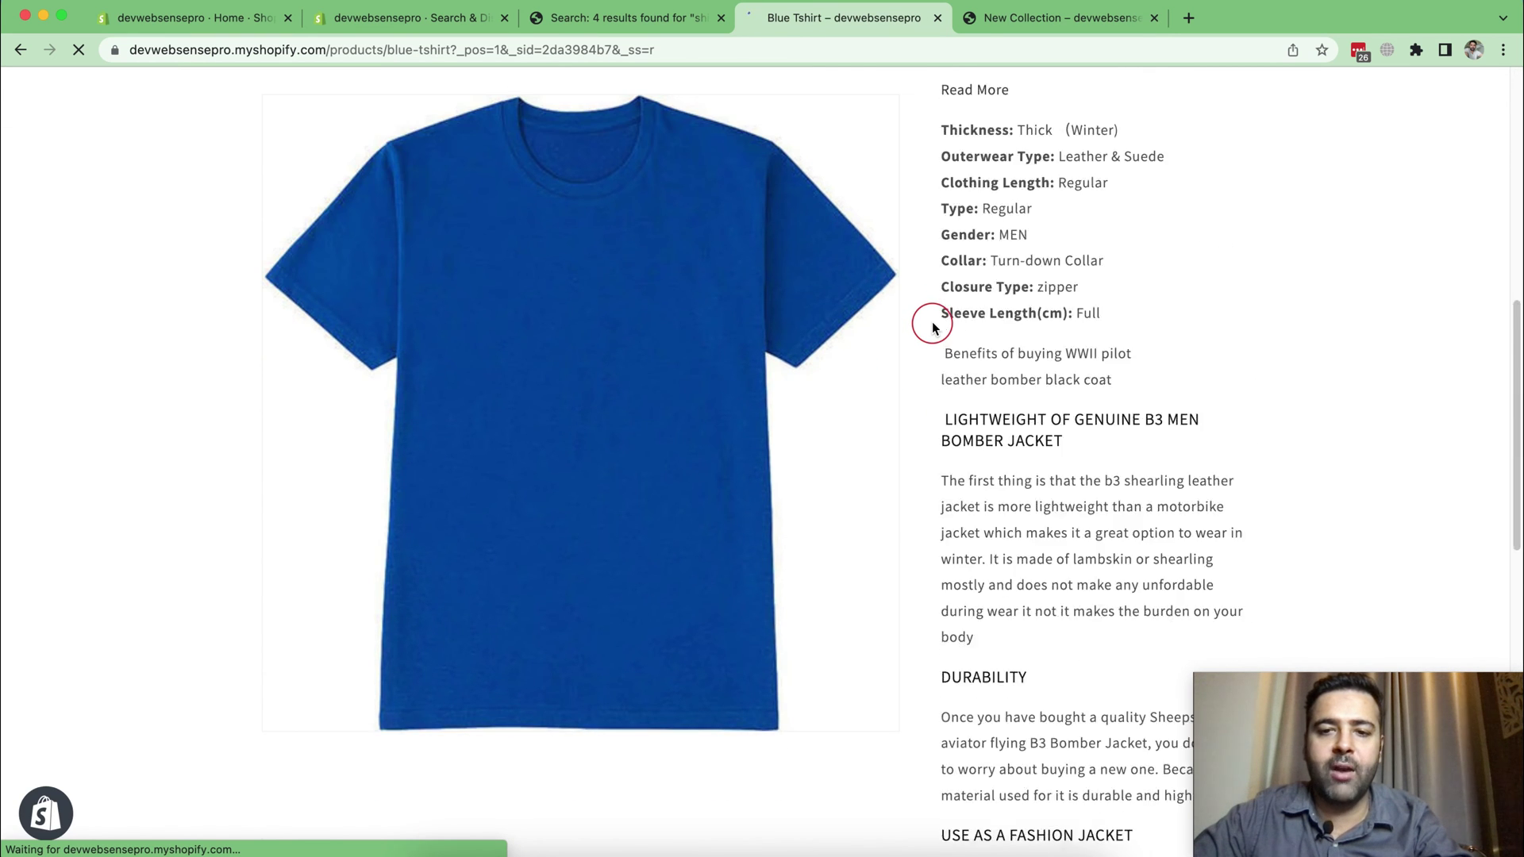
scroll(932, 327, "down", 3)
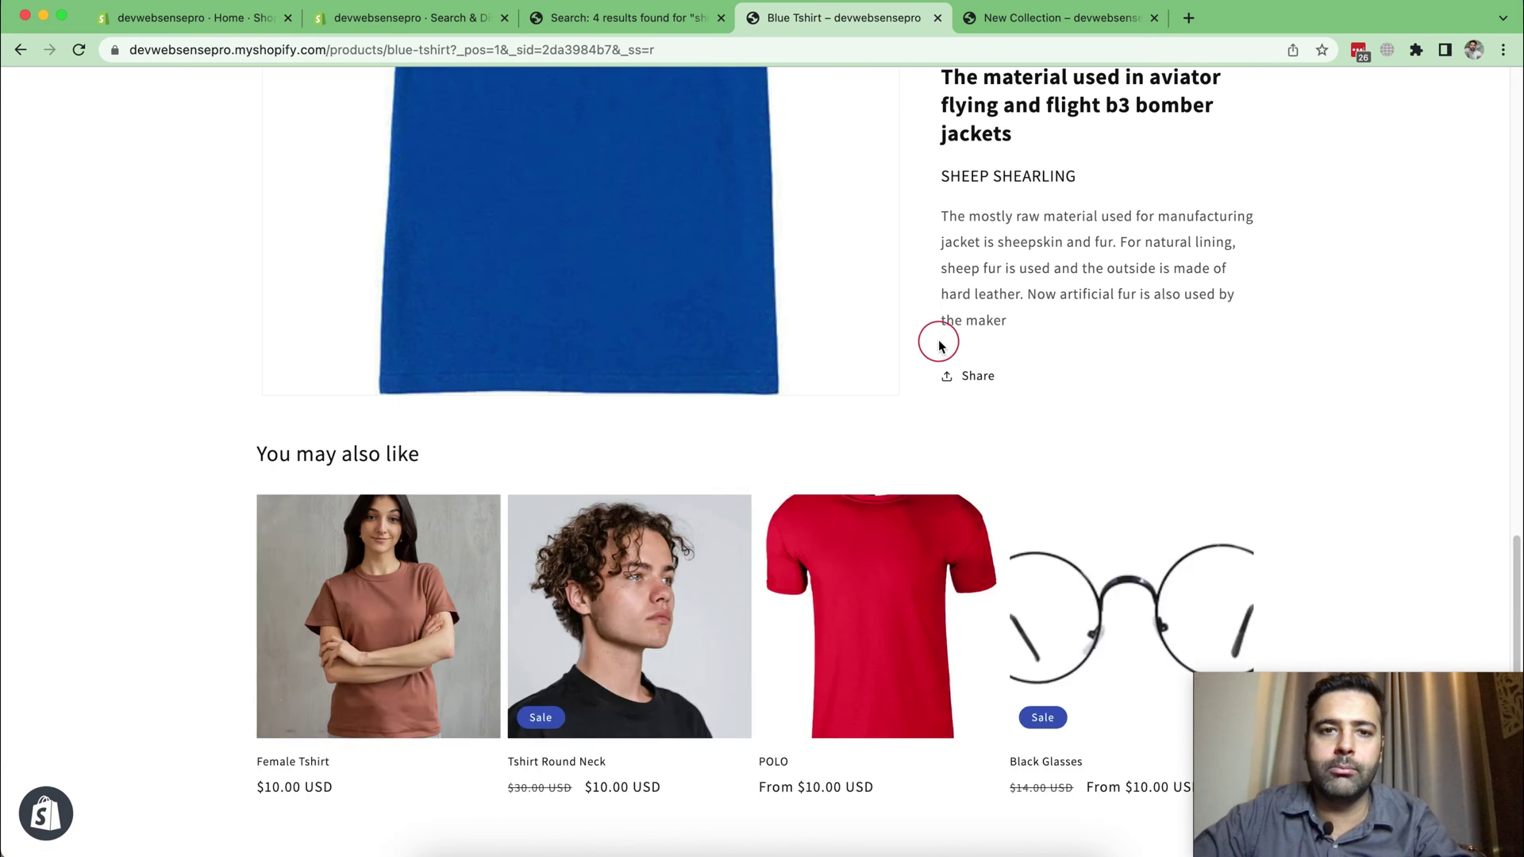
scroll(940, 341, "down", 4)
scroll(516, 366, "up", 2)
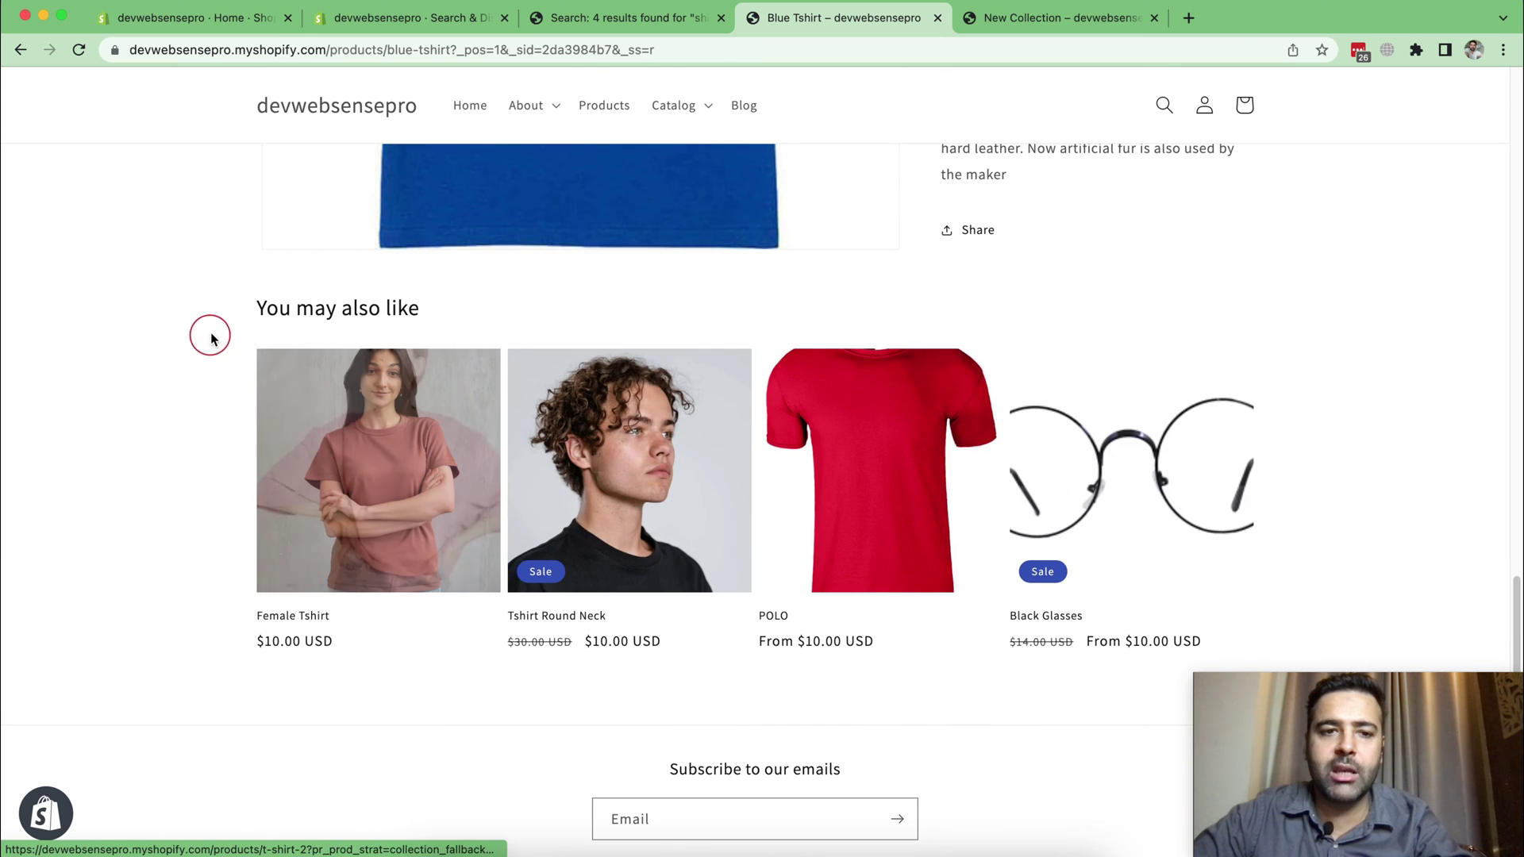
left_click_drag(262, 317, 419, 312)
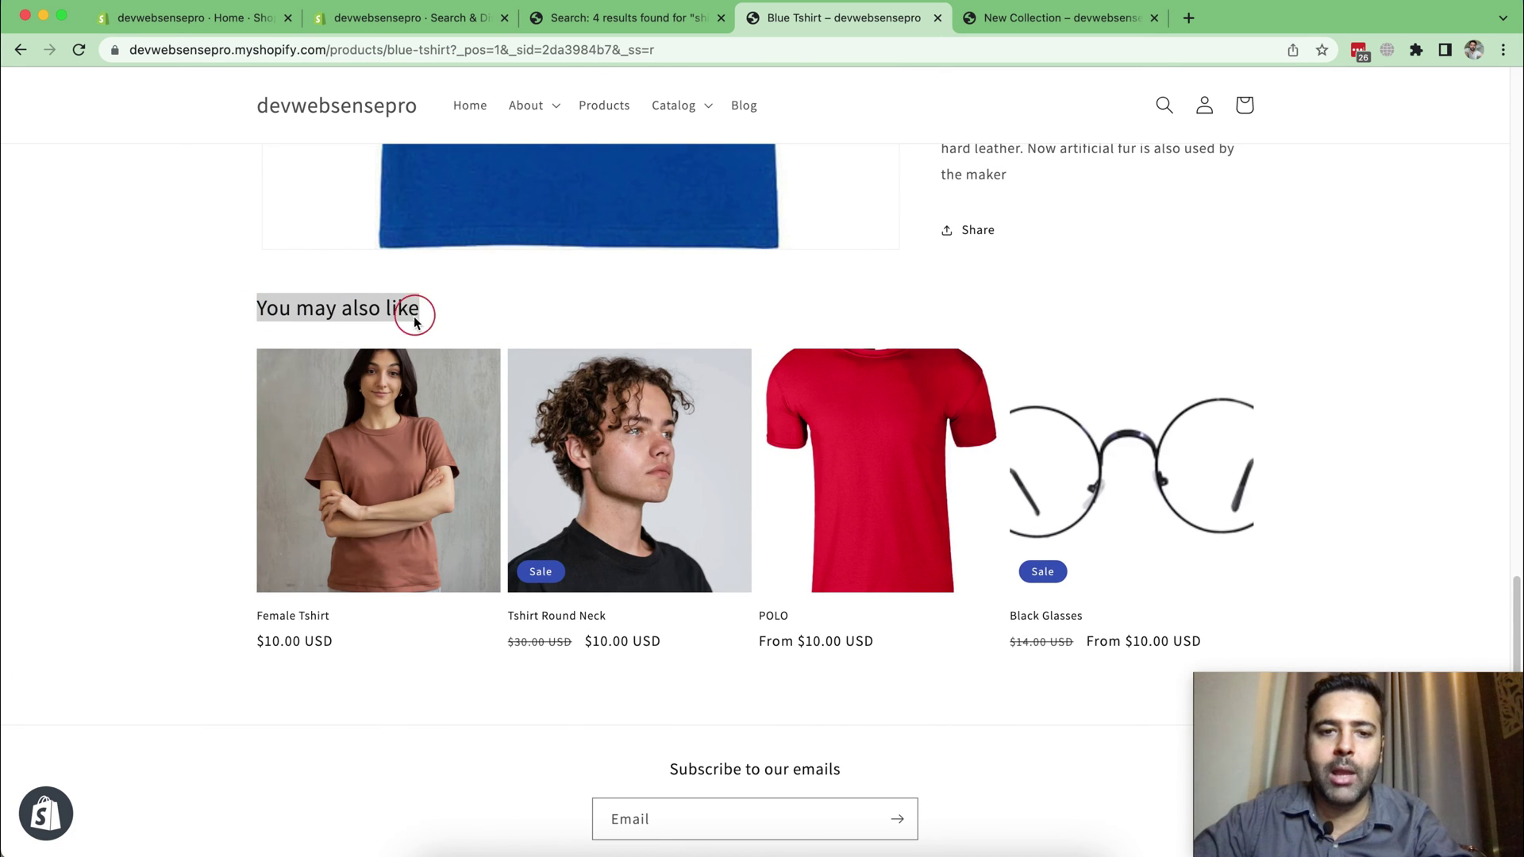
left_click(392, 17)
left_click(838, 17)
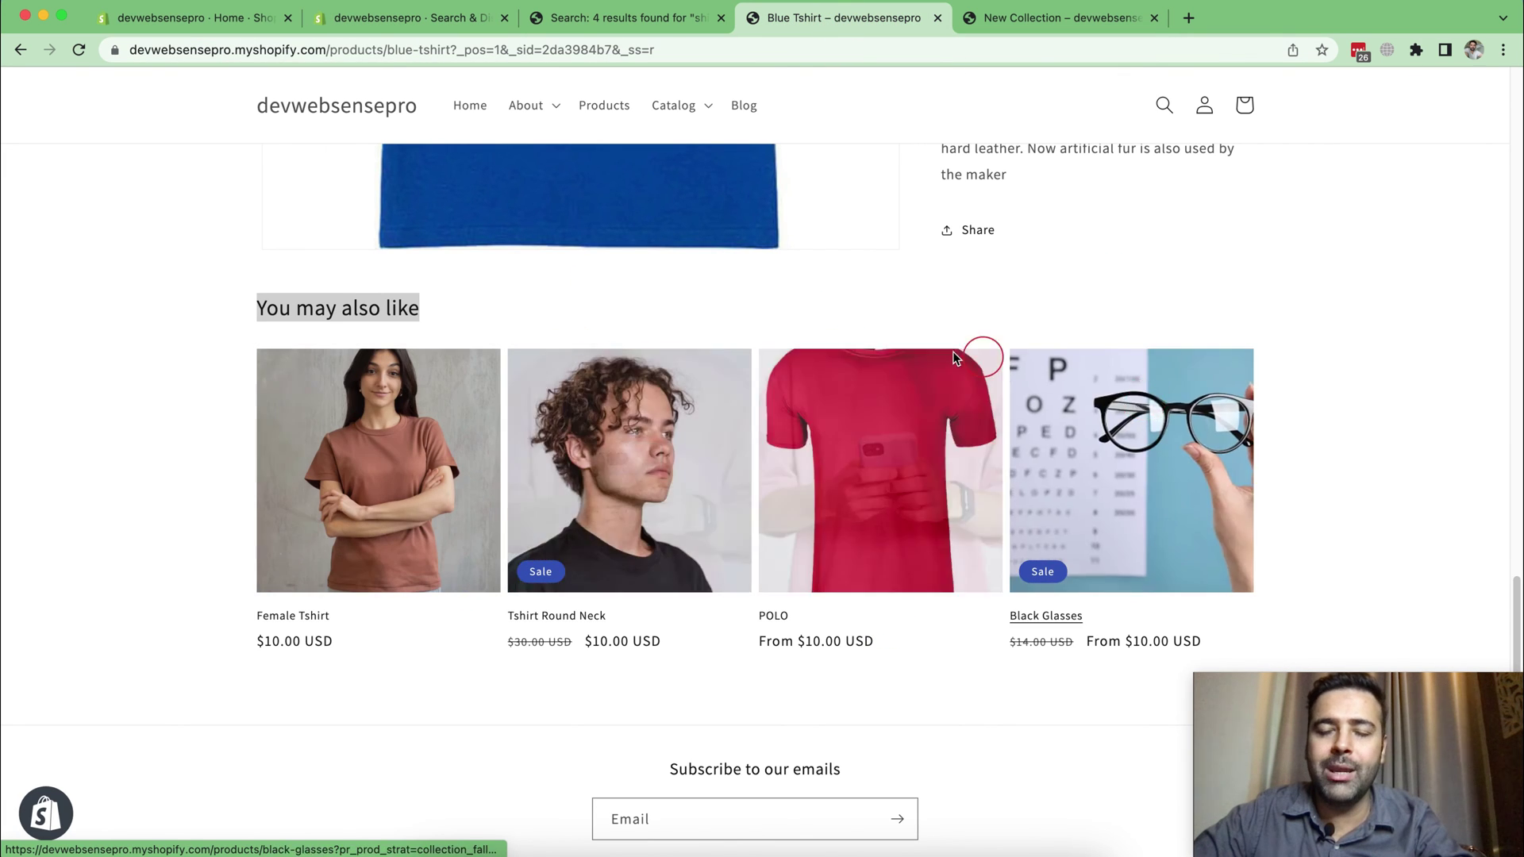
left_click(355, 306)
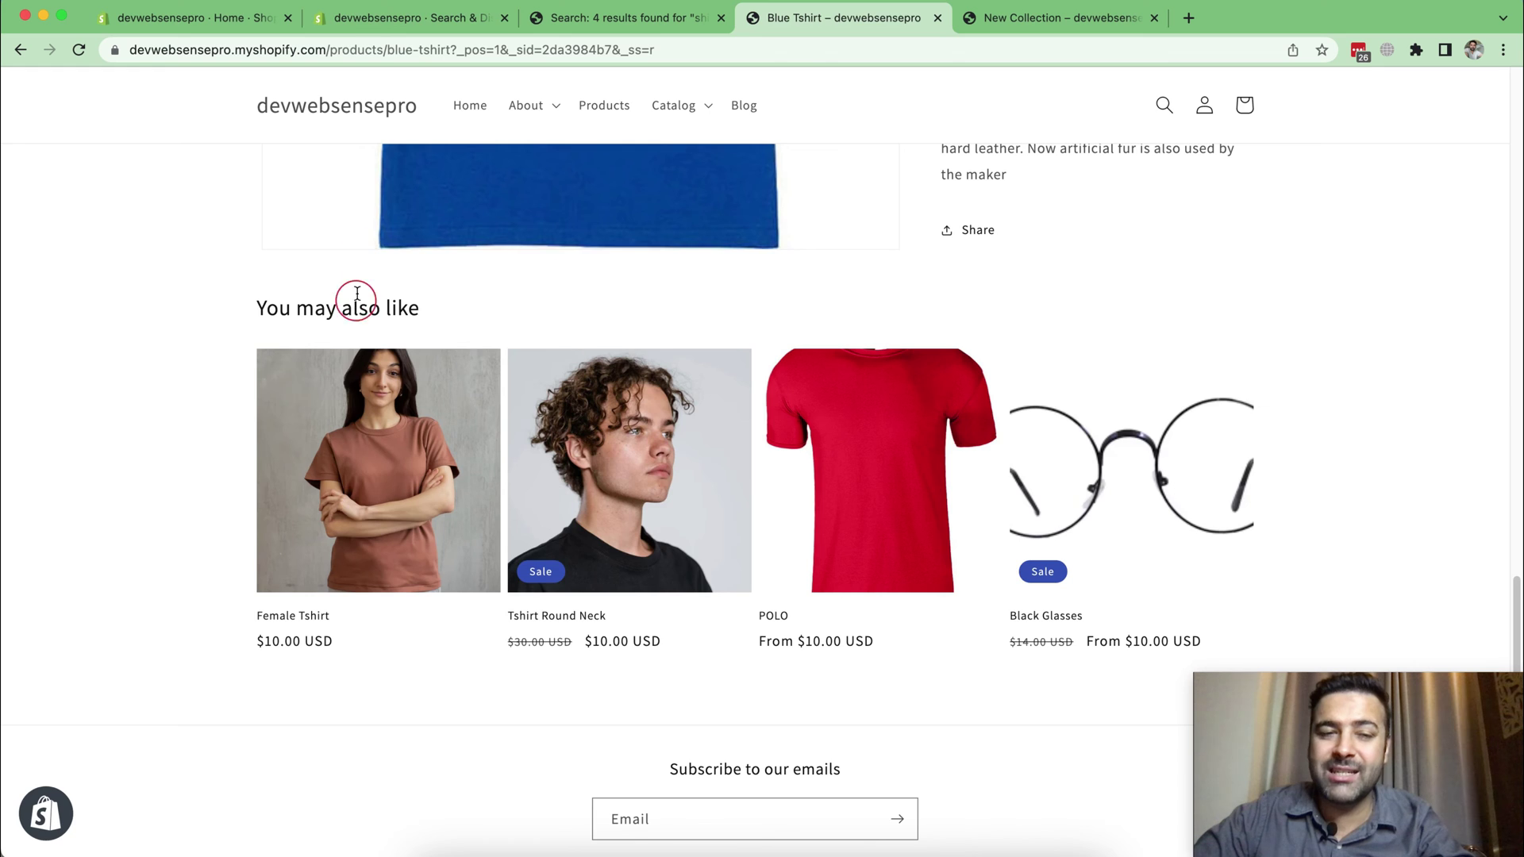
Step: Return to the app's recommendations list and expand the related products of Blue Tshirt
left_click(370, 23)
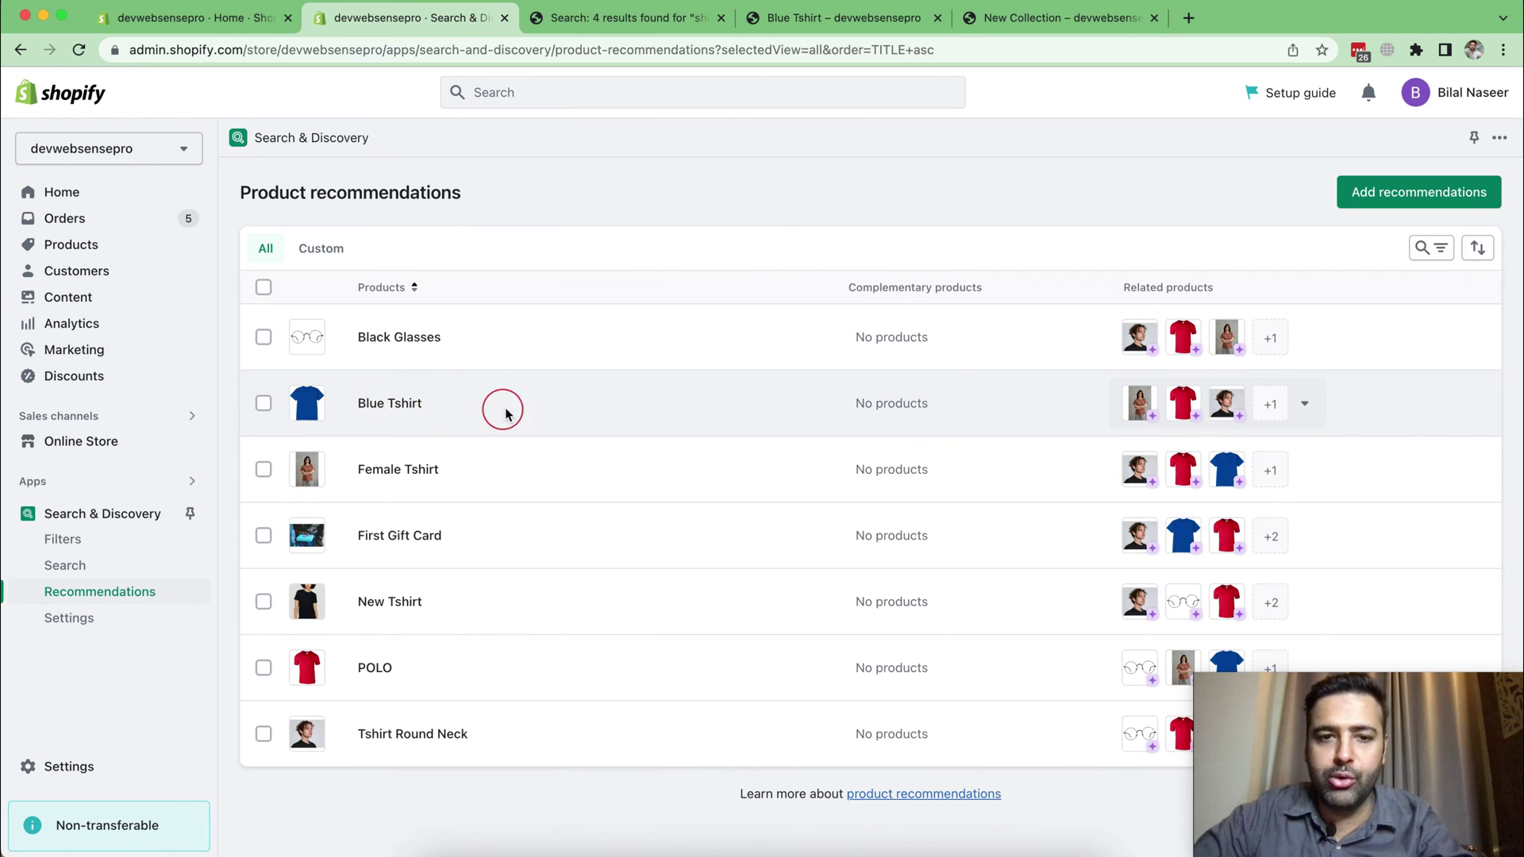
left_click(1305, 406)
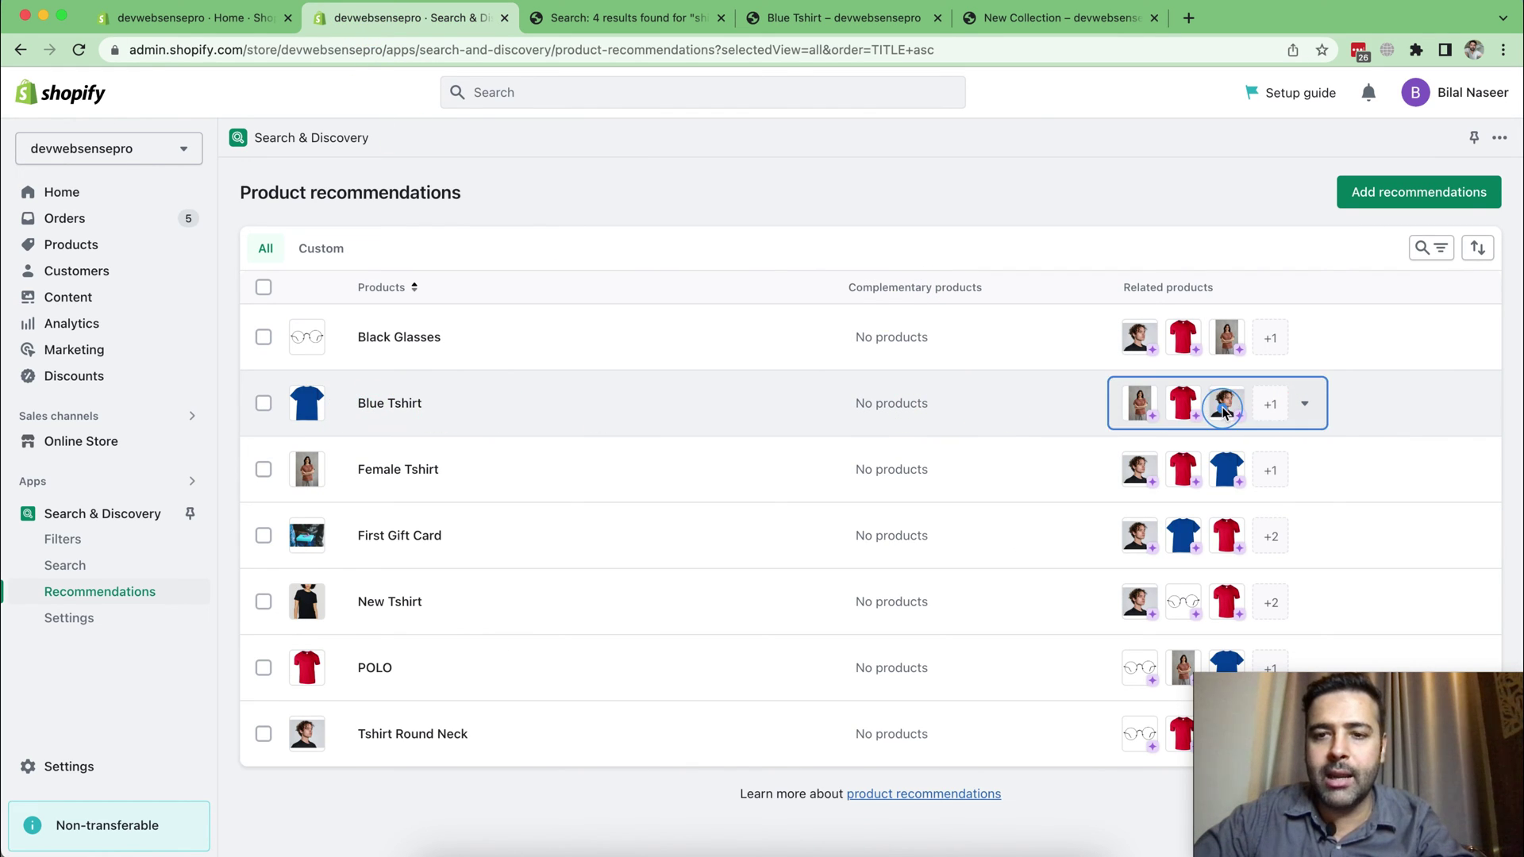
left_click(1224, 410)
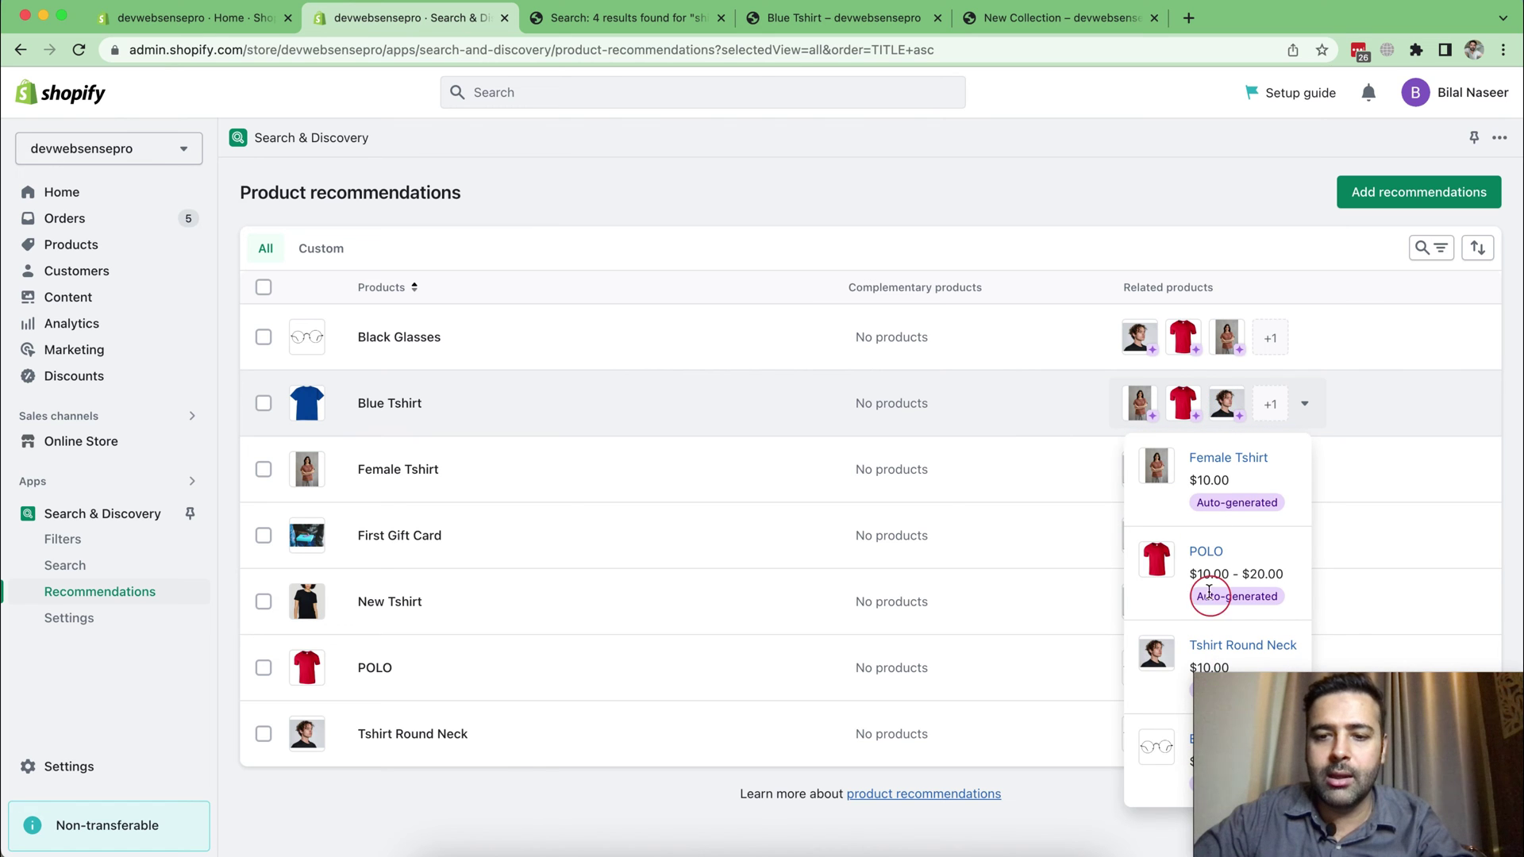
Step: Open Blue Tshirt's product recommendations for editing and hide the auto-generated recommendations
left_click(371, 405)
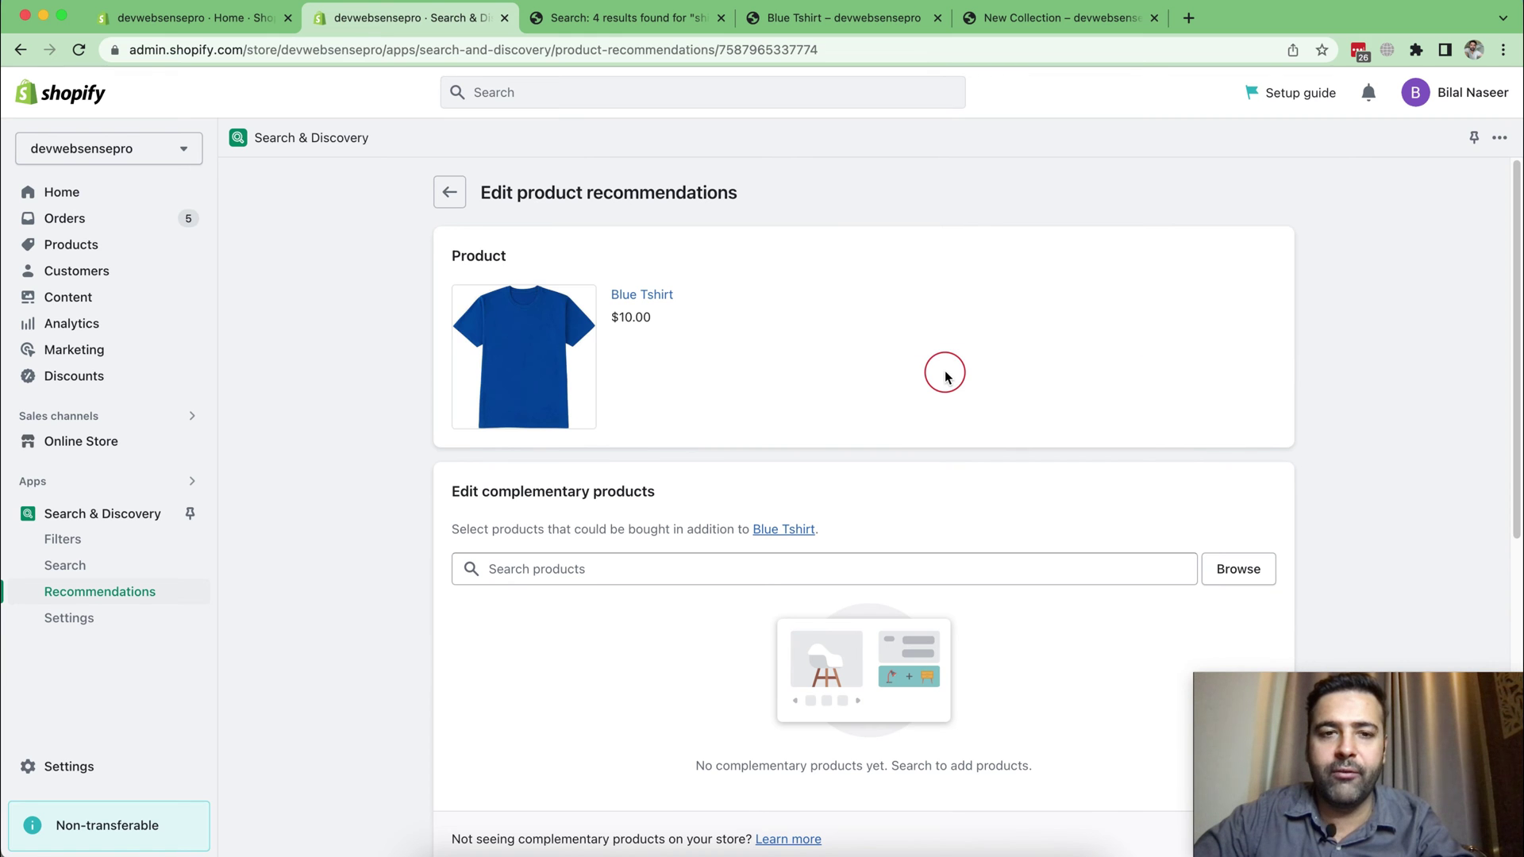
scroll(1062, 267, "down", 7)
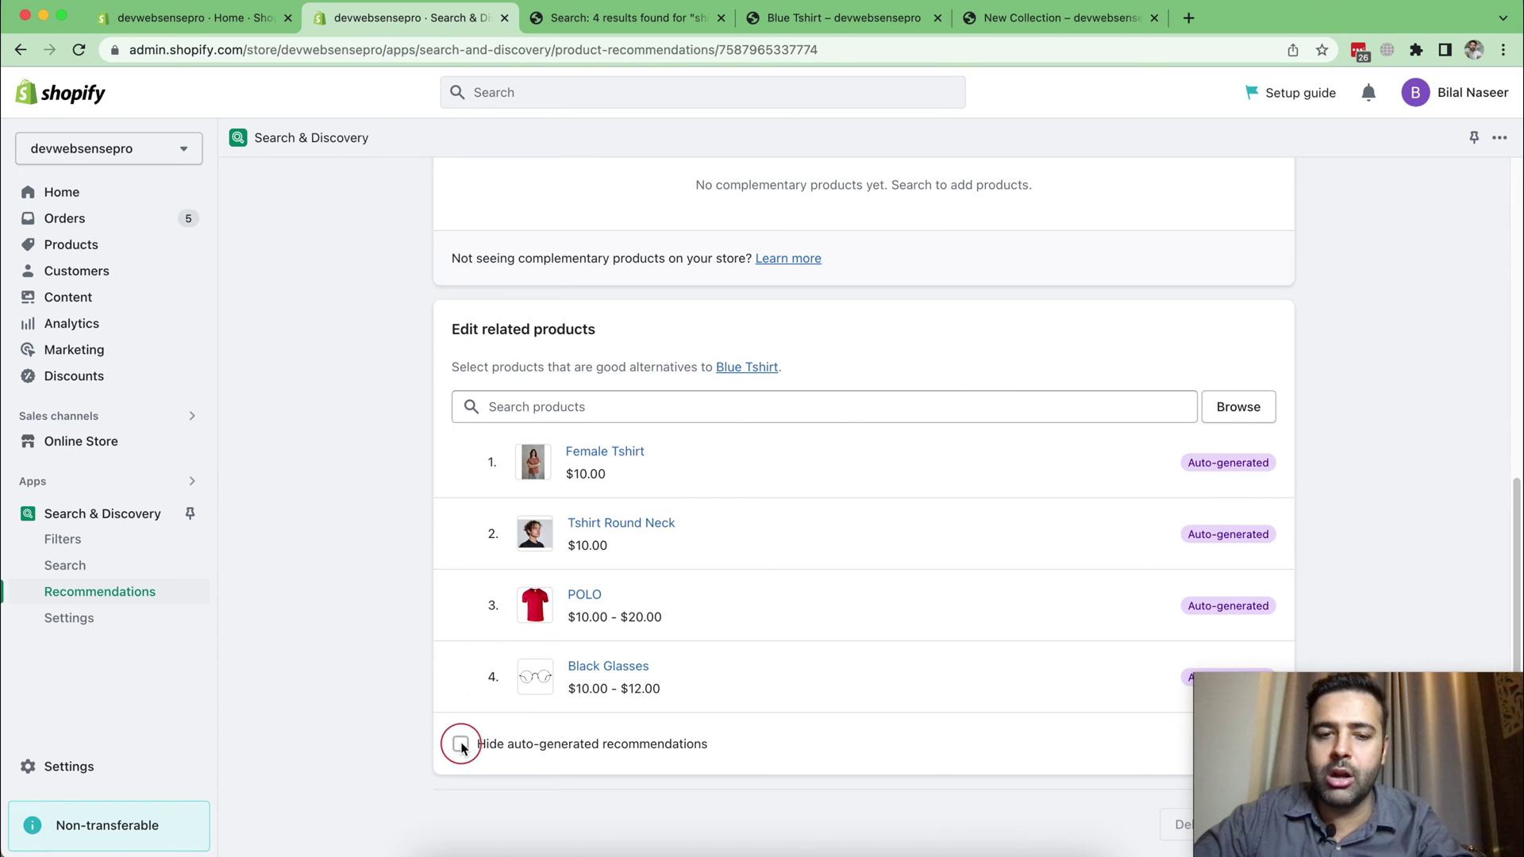
left_click_drag(708, 750, 464, 752)
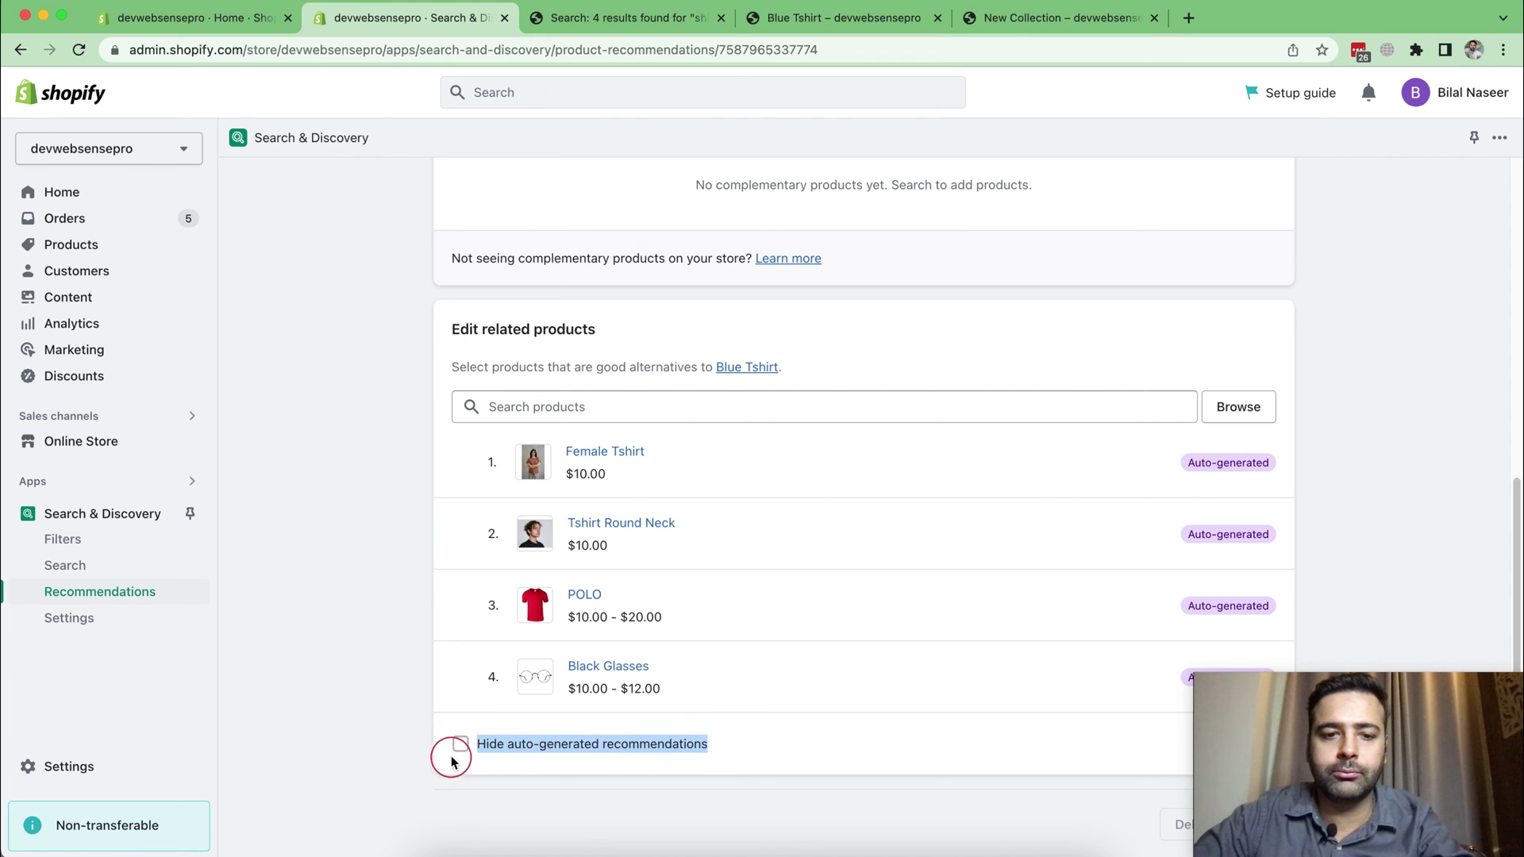
left_click(461, 742)
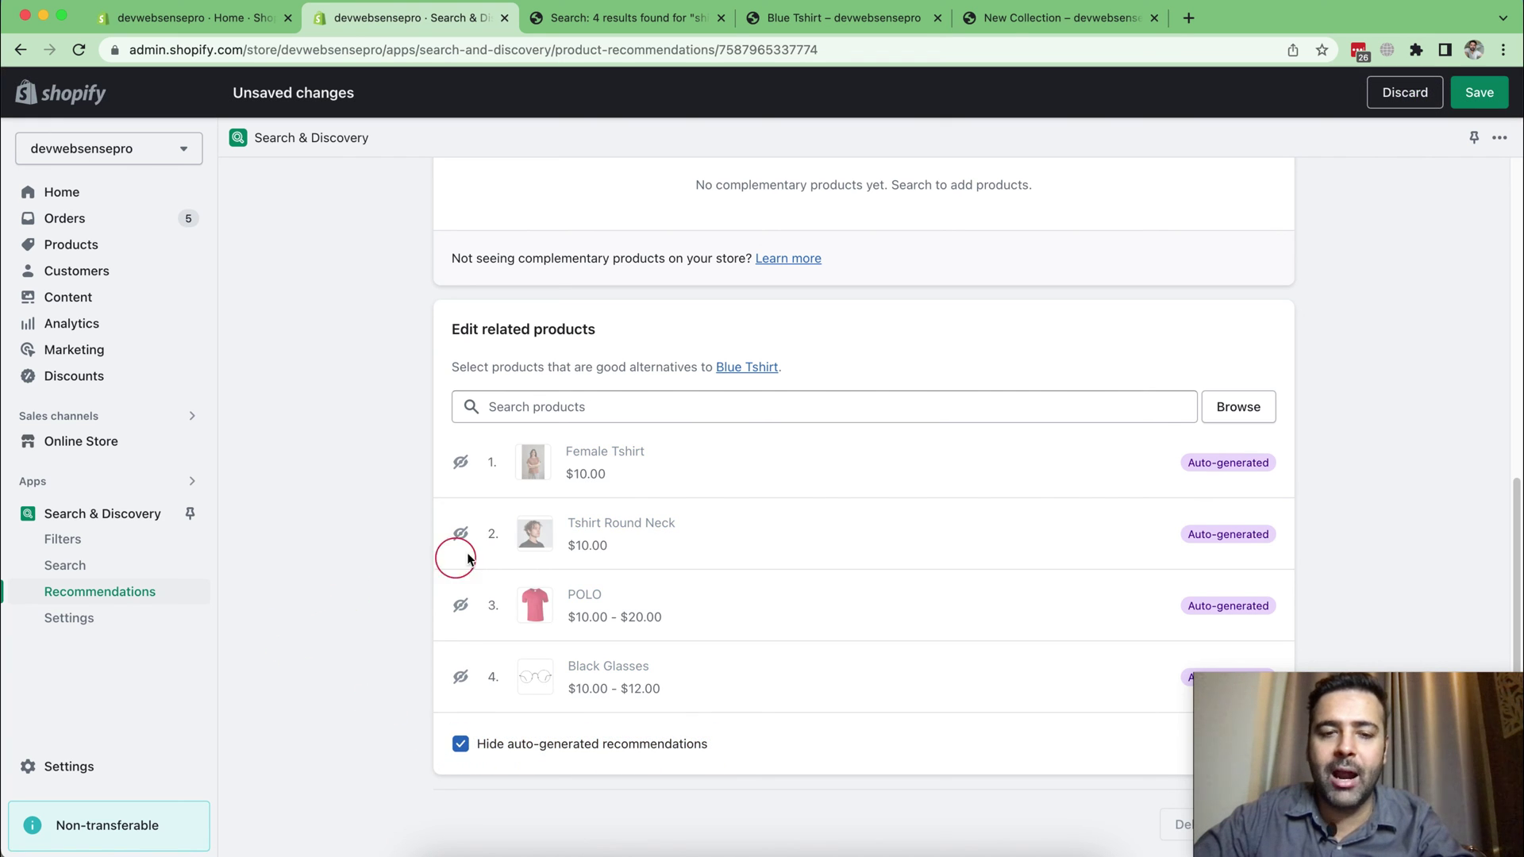
Step: Add POLO from the product list as a related product of Blue Tshirt and save the recommendations
left_click(697, 410)
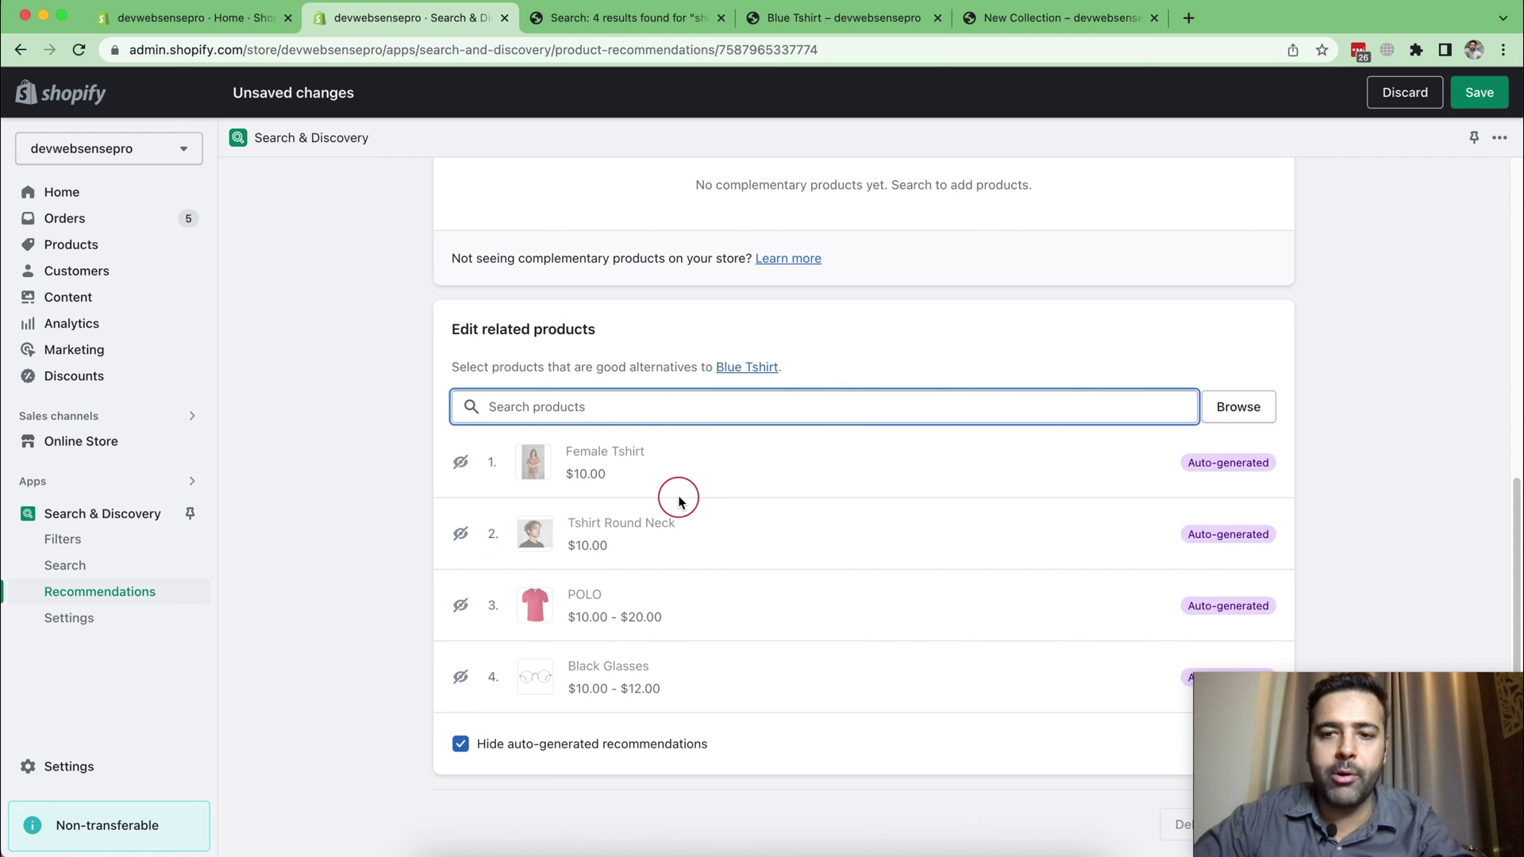
left_click(1205, 414)
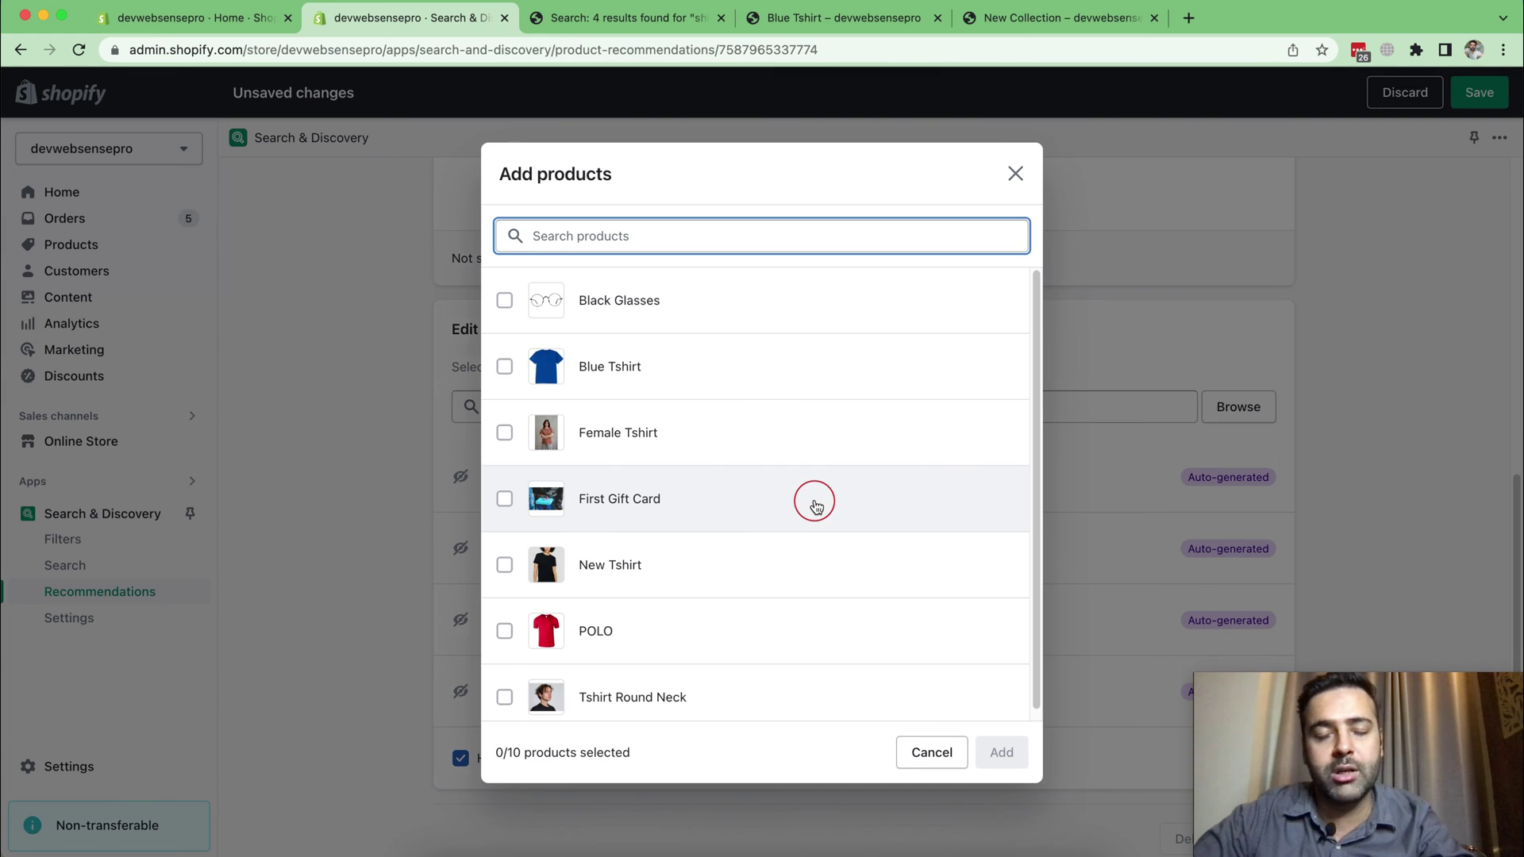
scroll(865, 358, "down", 1)
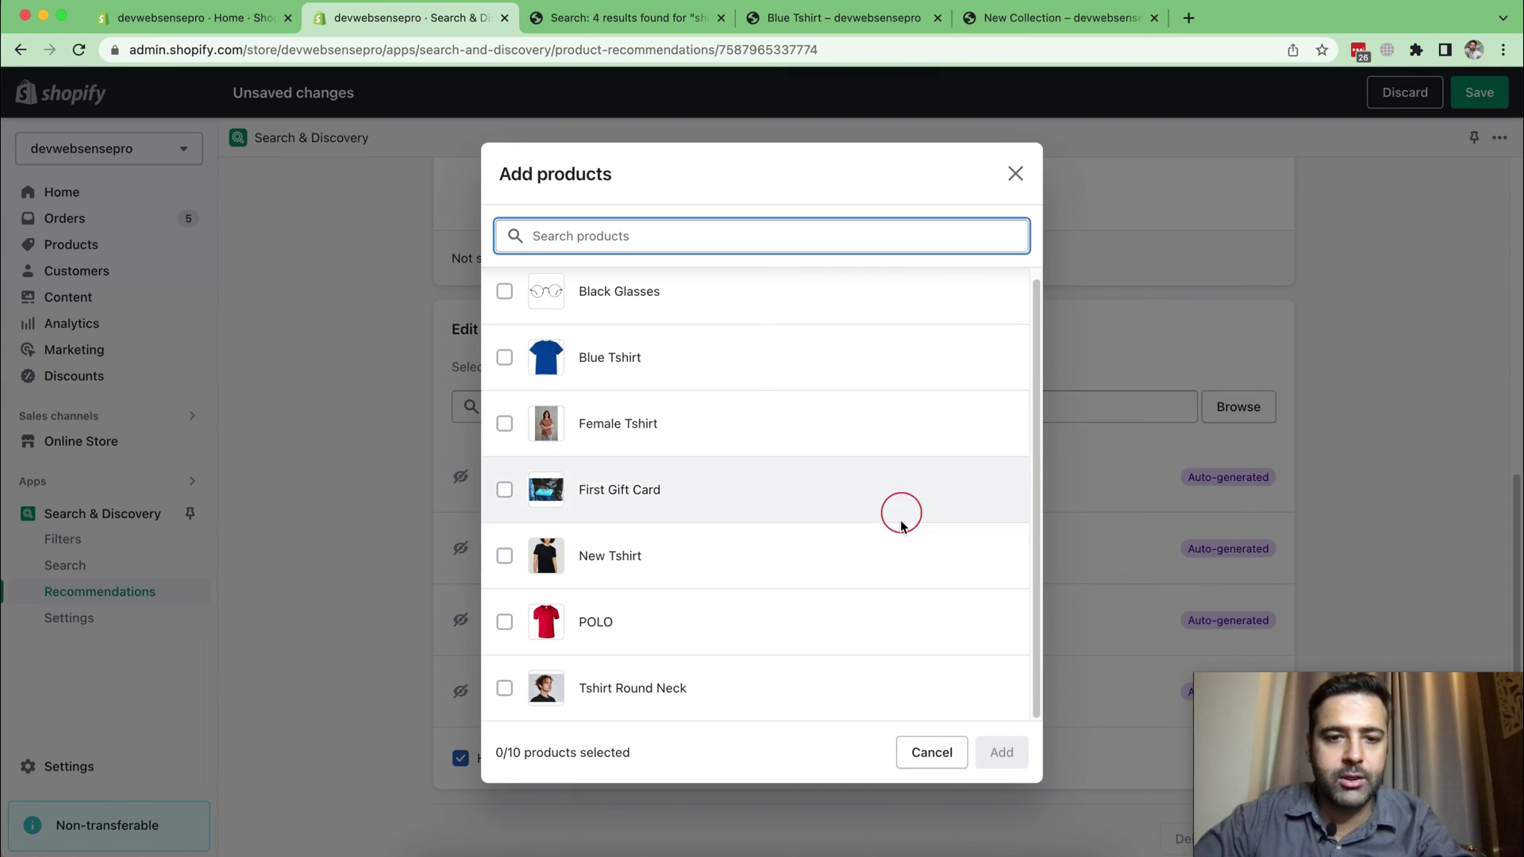
left_click(505, 623)
left_click(1012, 761)
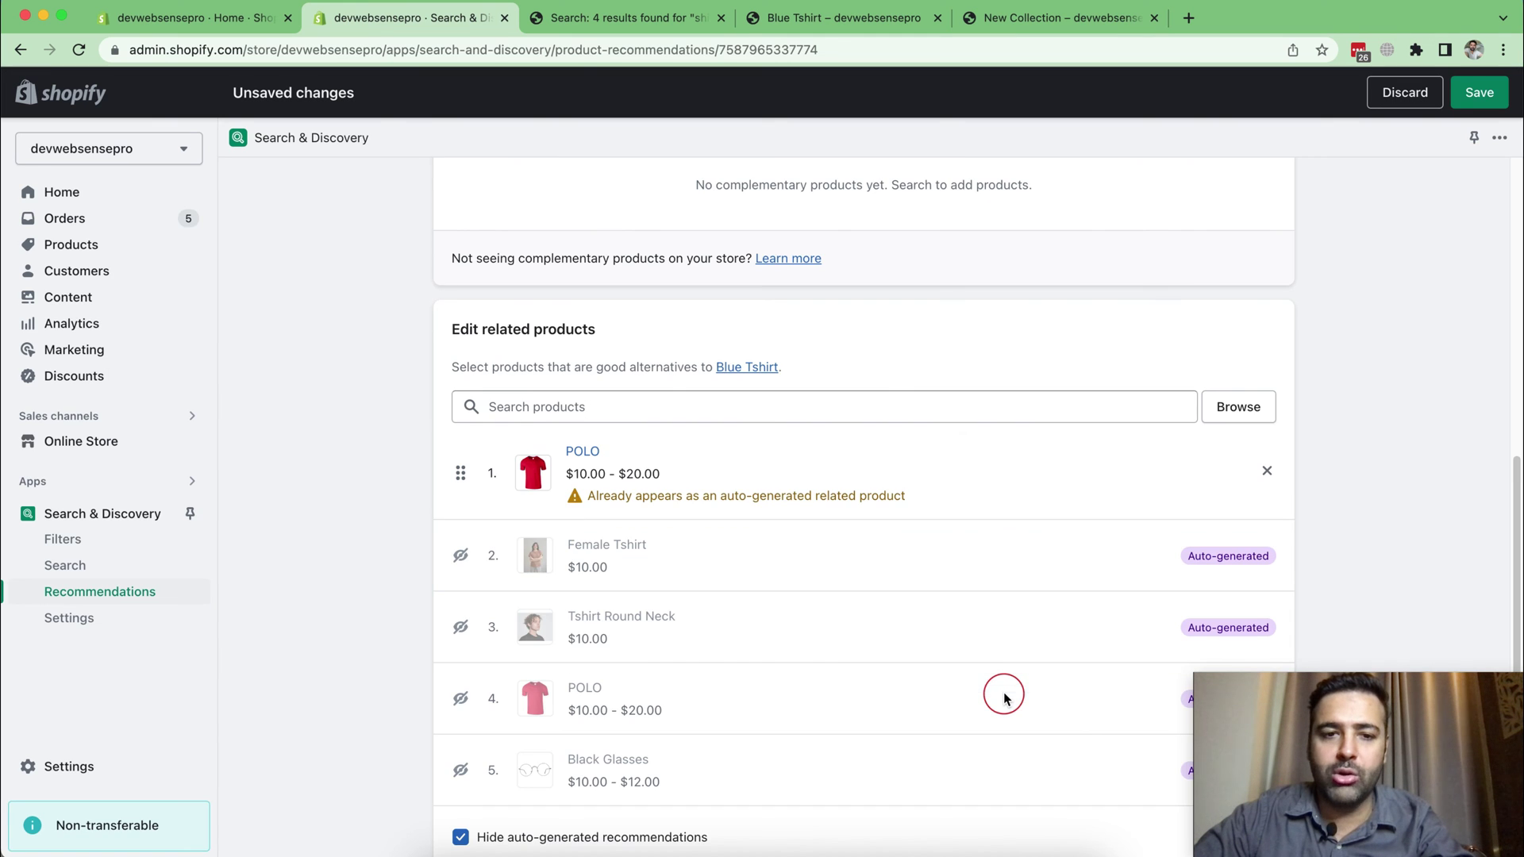
scroll(874, 493, "up", 7)
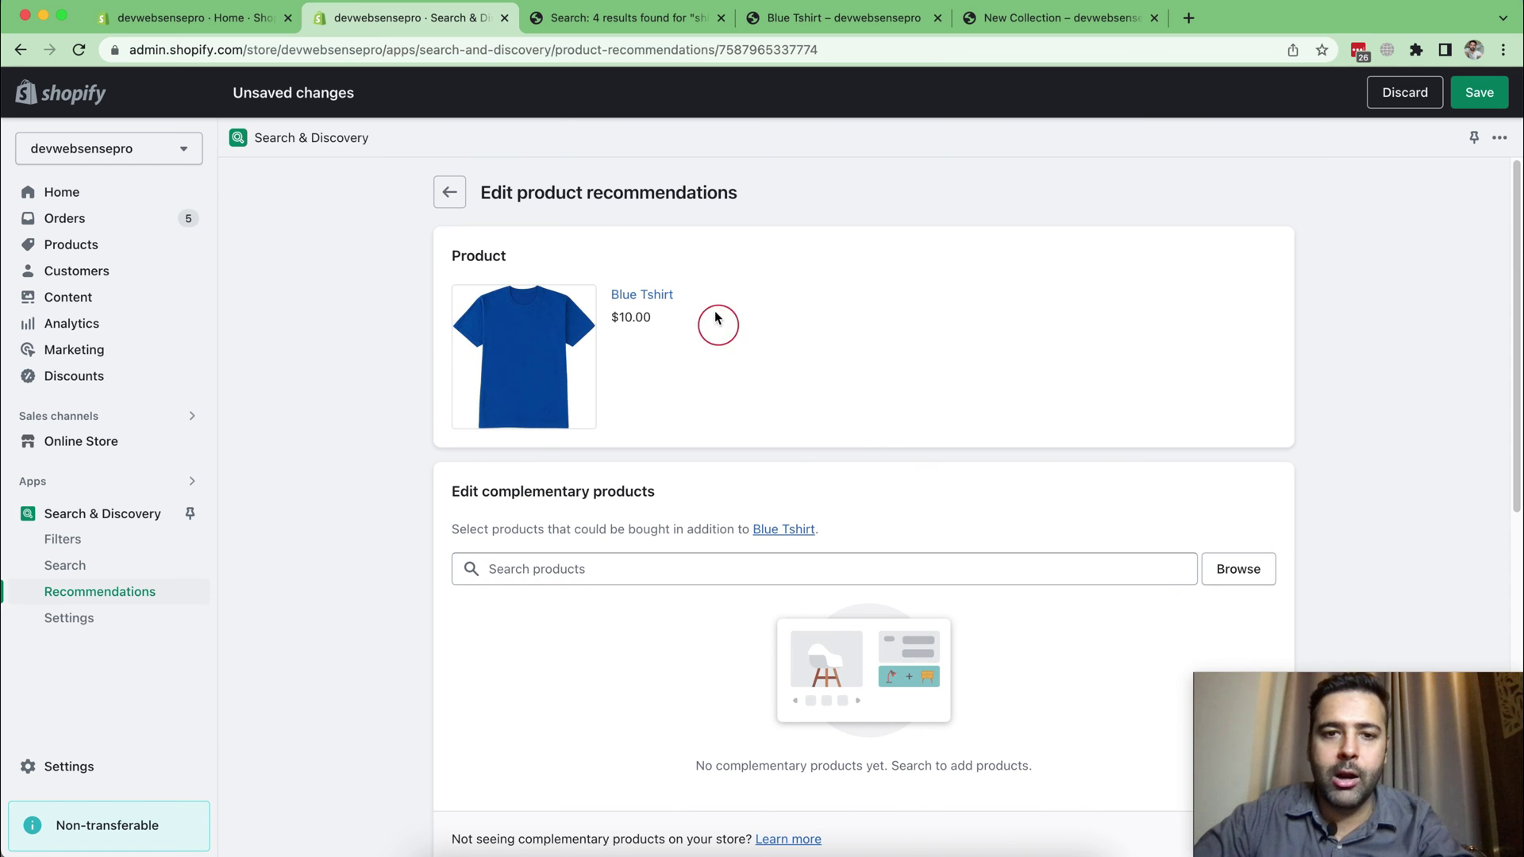
scroll(926, 255, "down", 8)
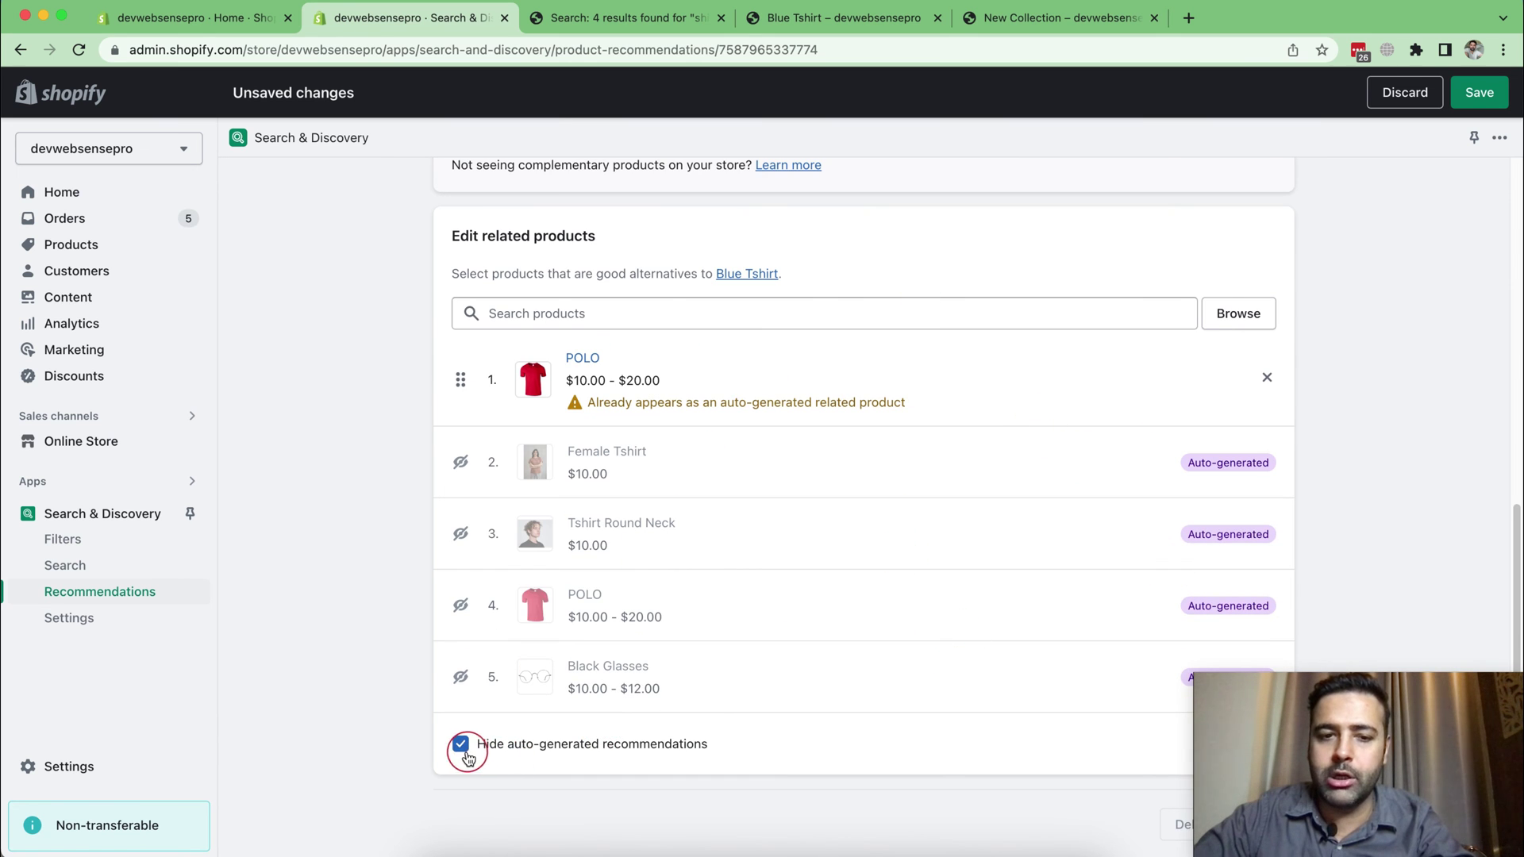
left_click(1476, 92)
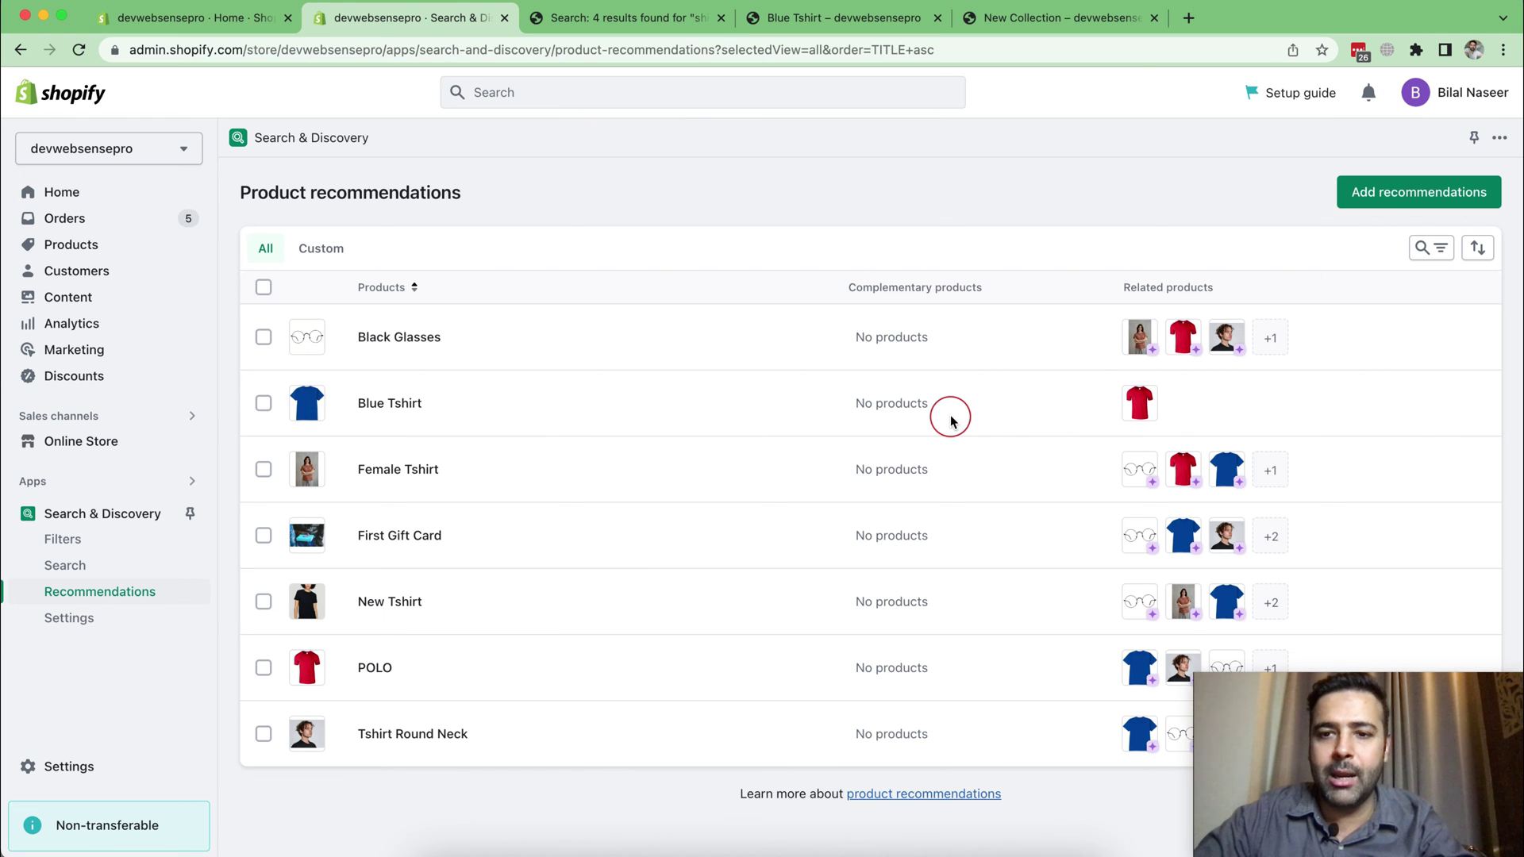
Step: Check the updated "You may also like" section on the storefront's Blue Tshirt page, and return to the app's recommendations
left_click(823, 22)
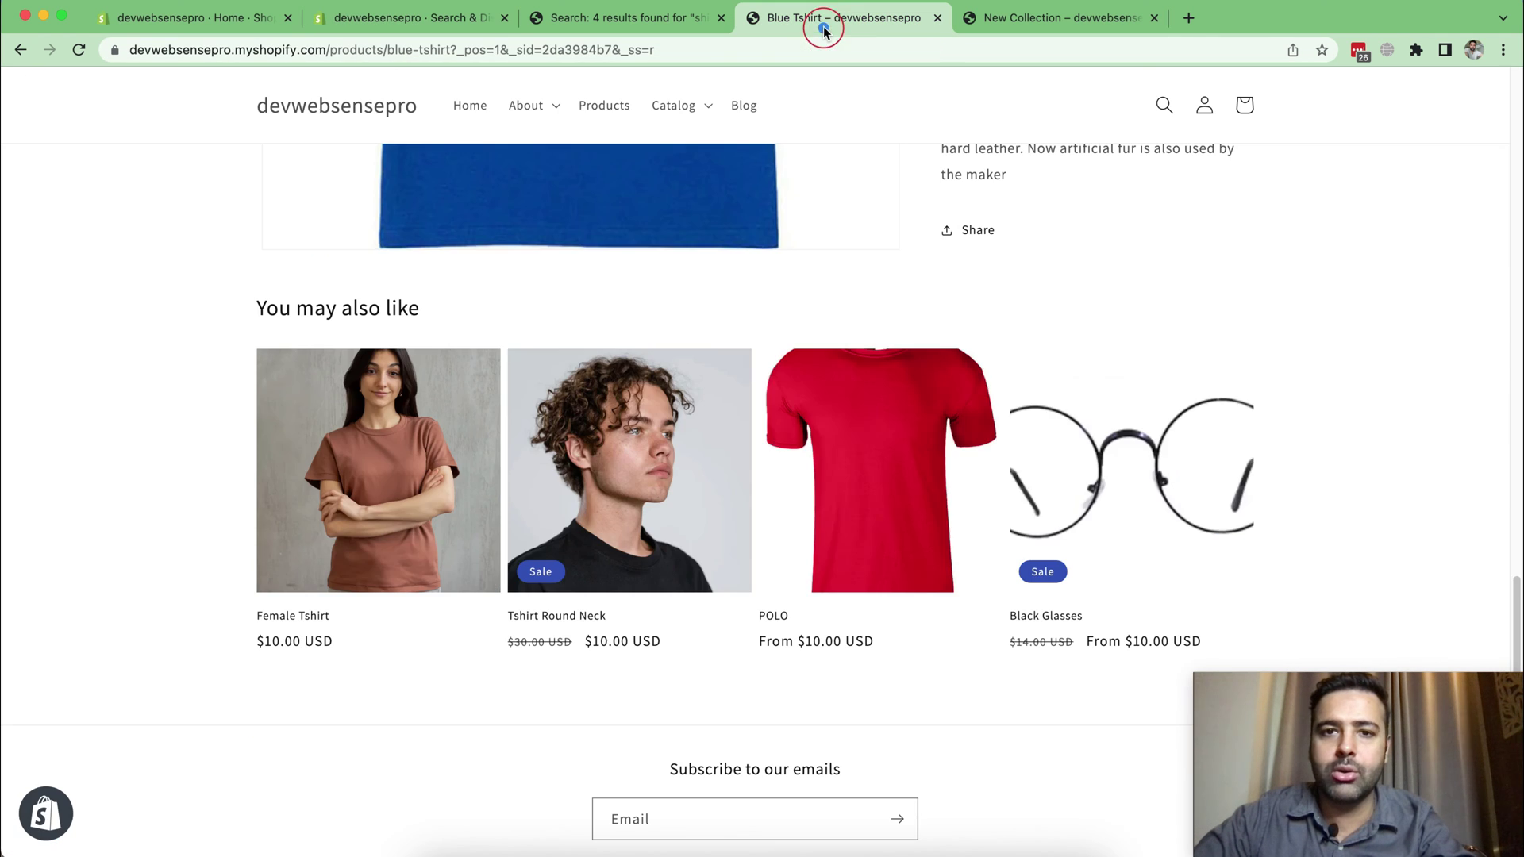
scroll(1201, 369, "up", 15)
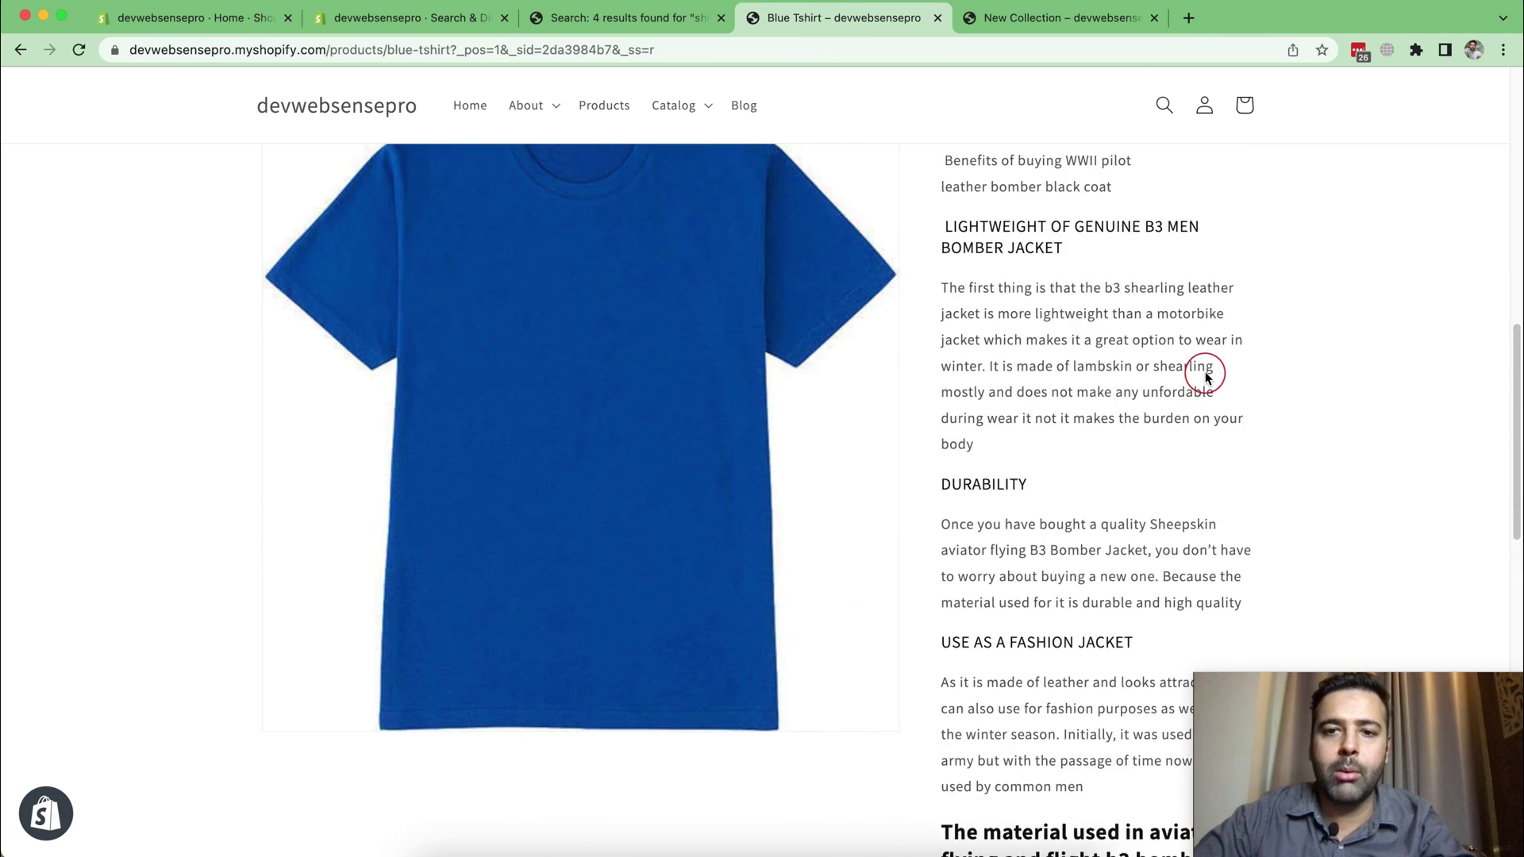
scroll(1205, 376, "up", 10)
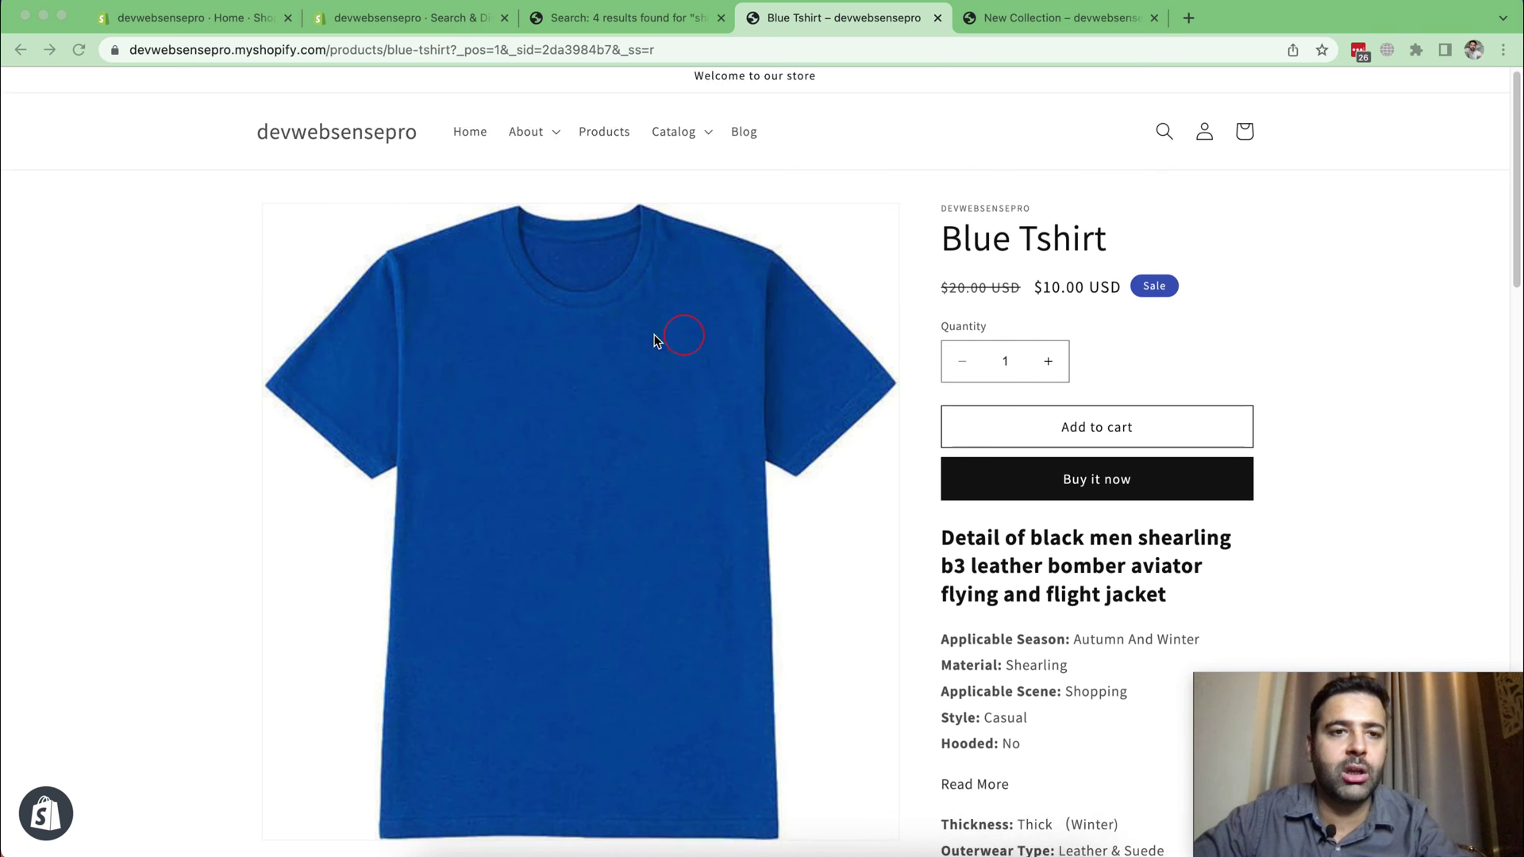
scroll(301, 298, "down", 15)
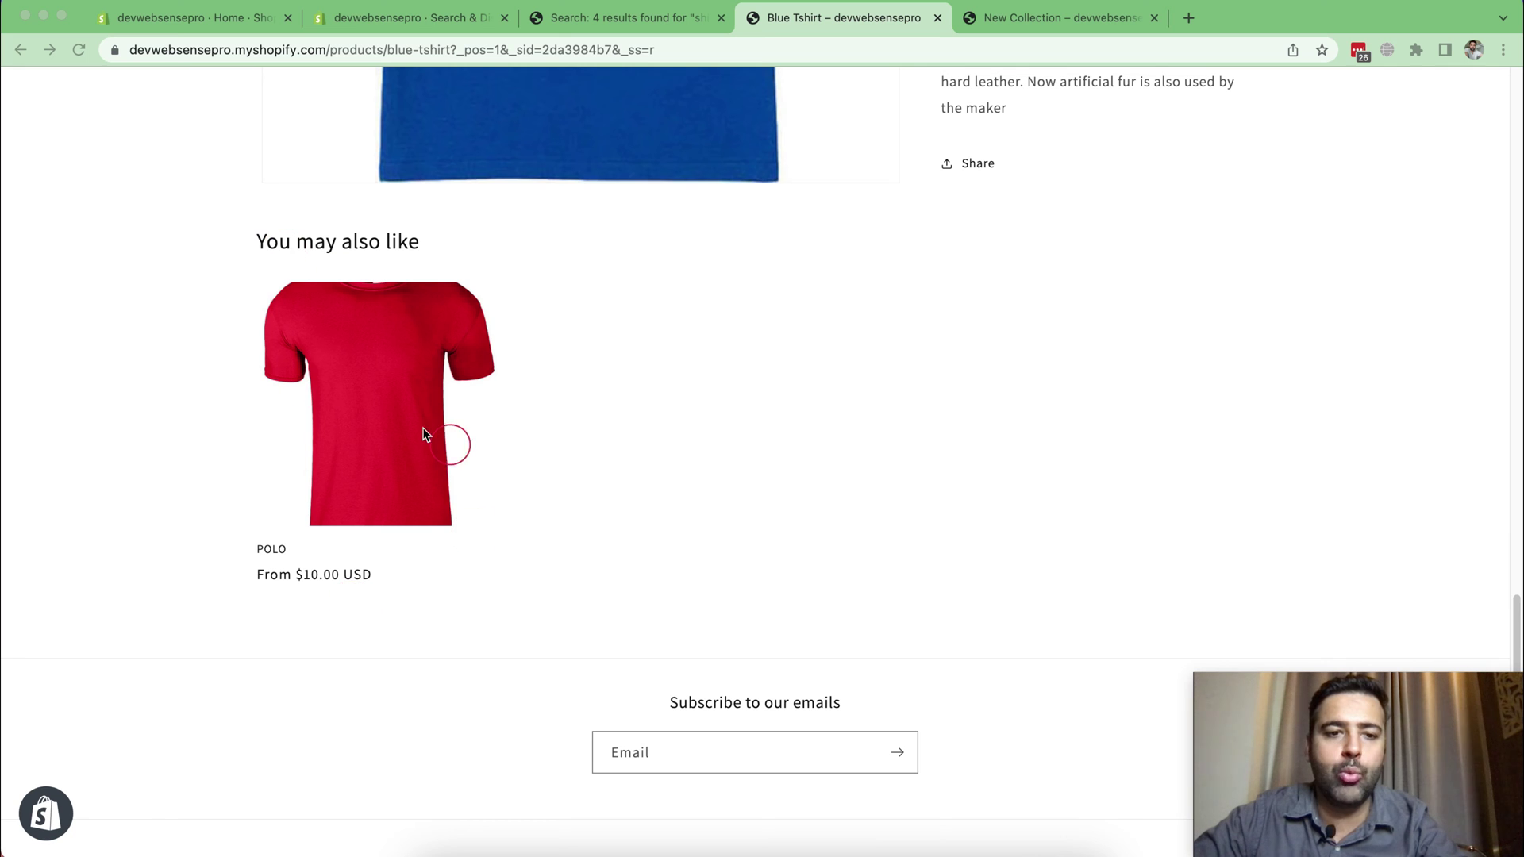
left_click(409, 17)
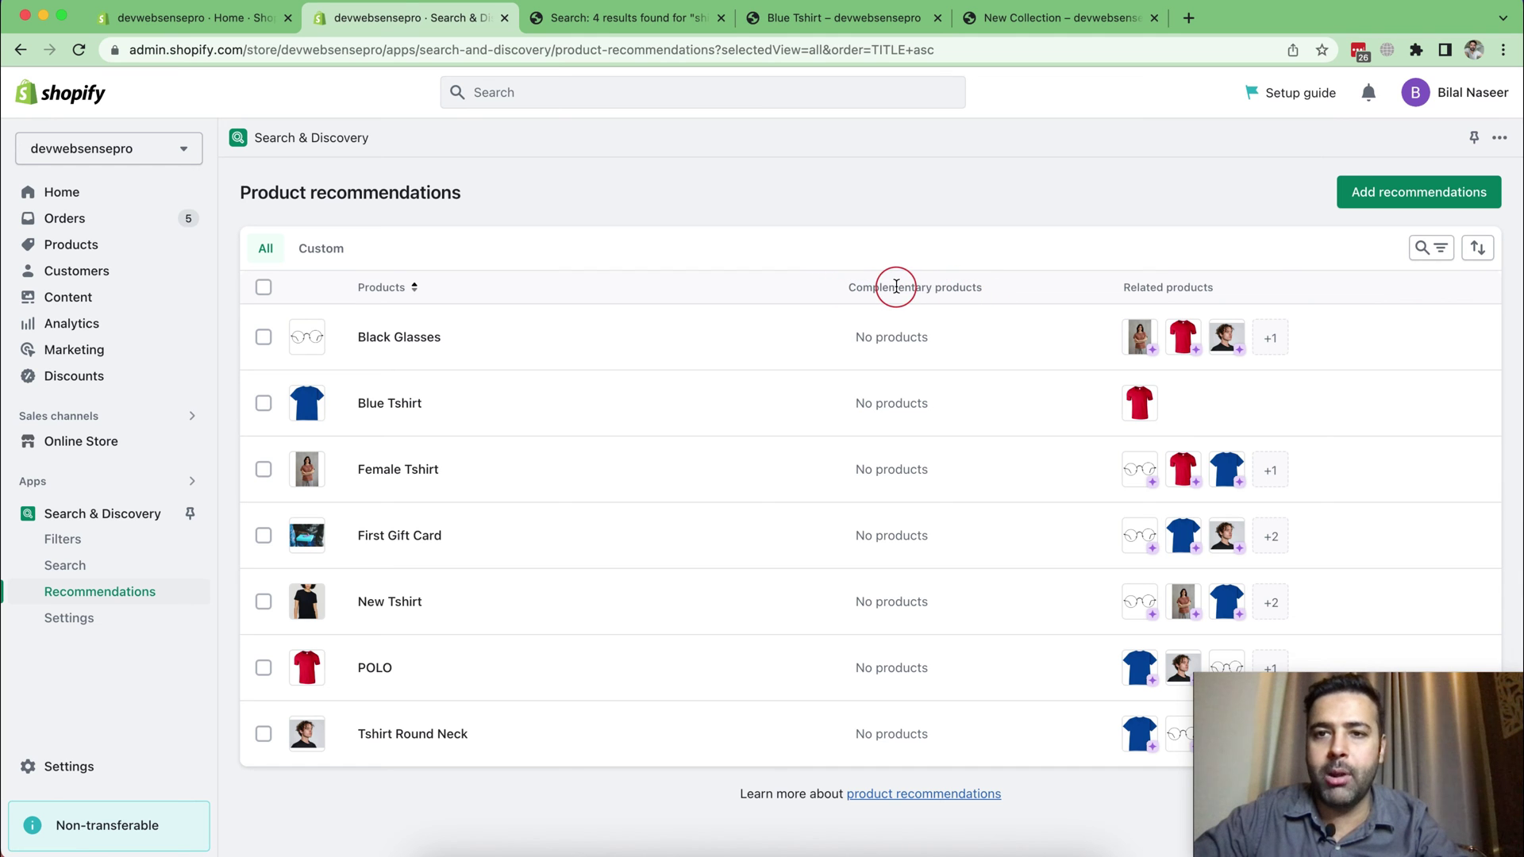
Step: Open Blue Tshirt's product recommendations for editing and go to the complementary products section
left_click(851, 415)
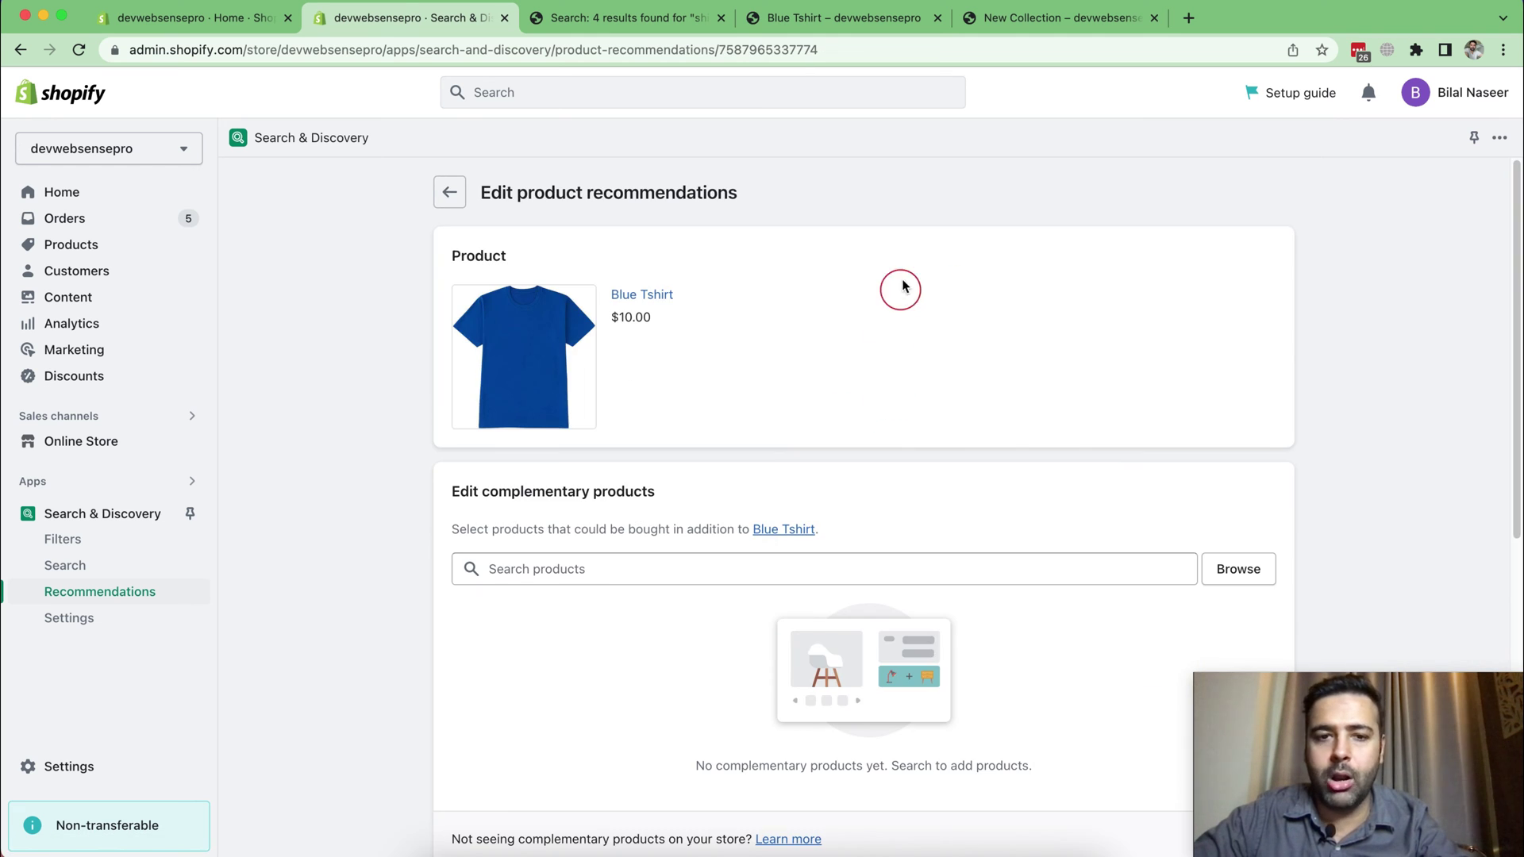
scroll(903, 286, "down", 3)
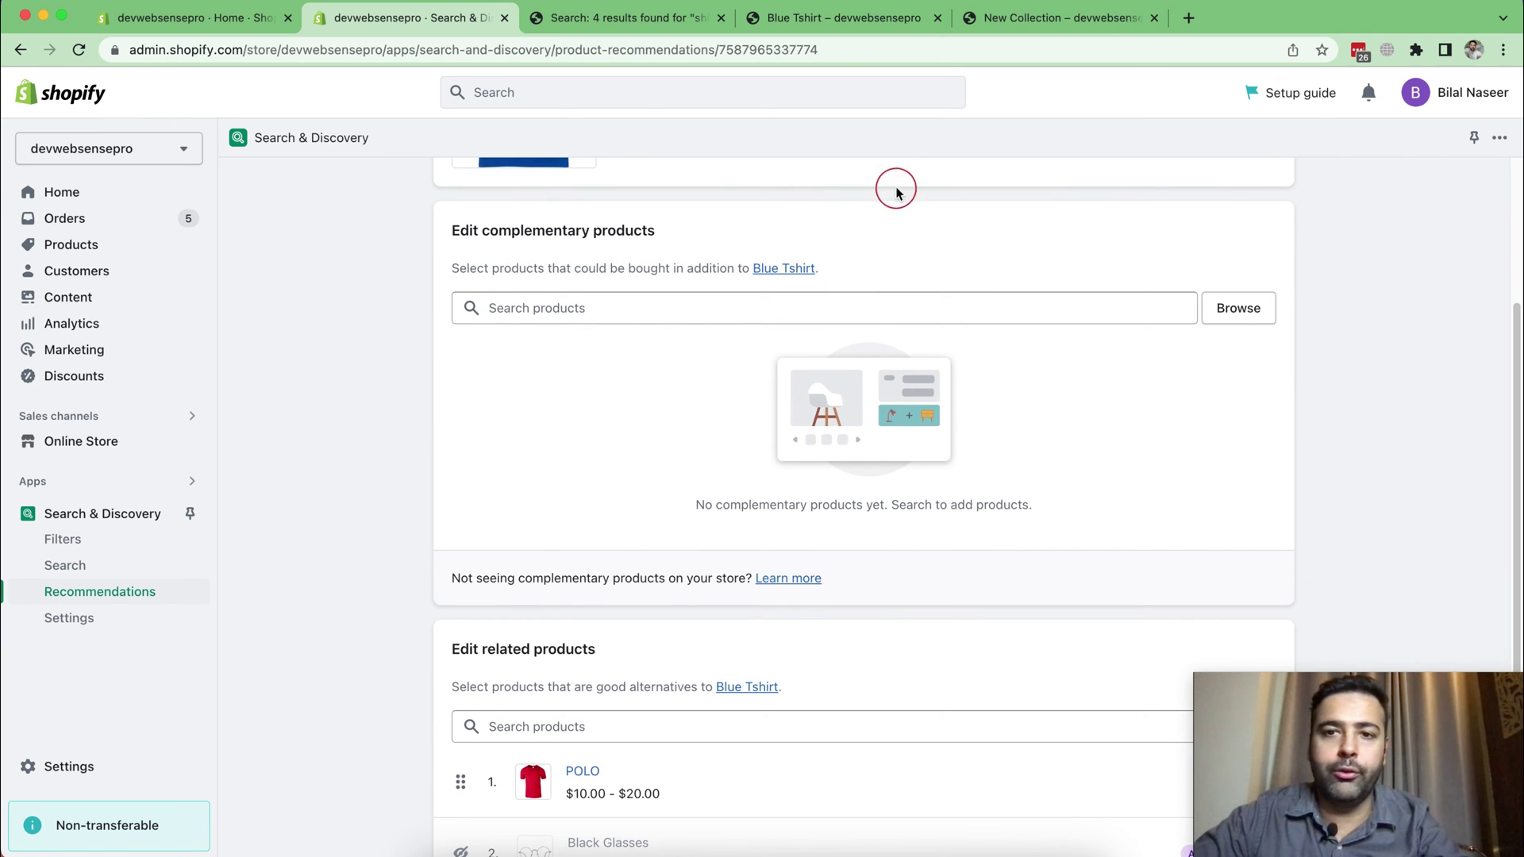
Step: Open the online store's themes in a new tab and customize the current Dawn theme's Default product template
left_click(158, 446, "super")
left_click(621, 18)
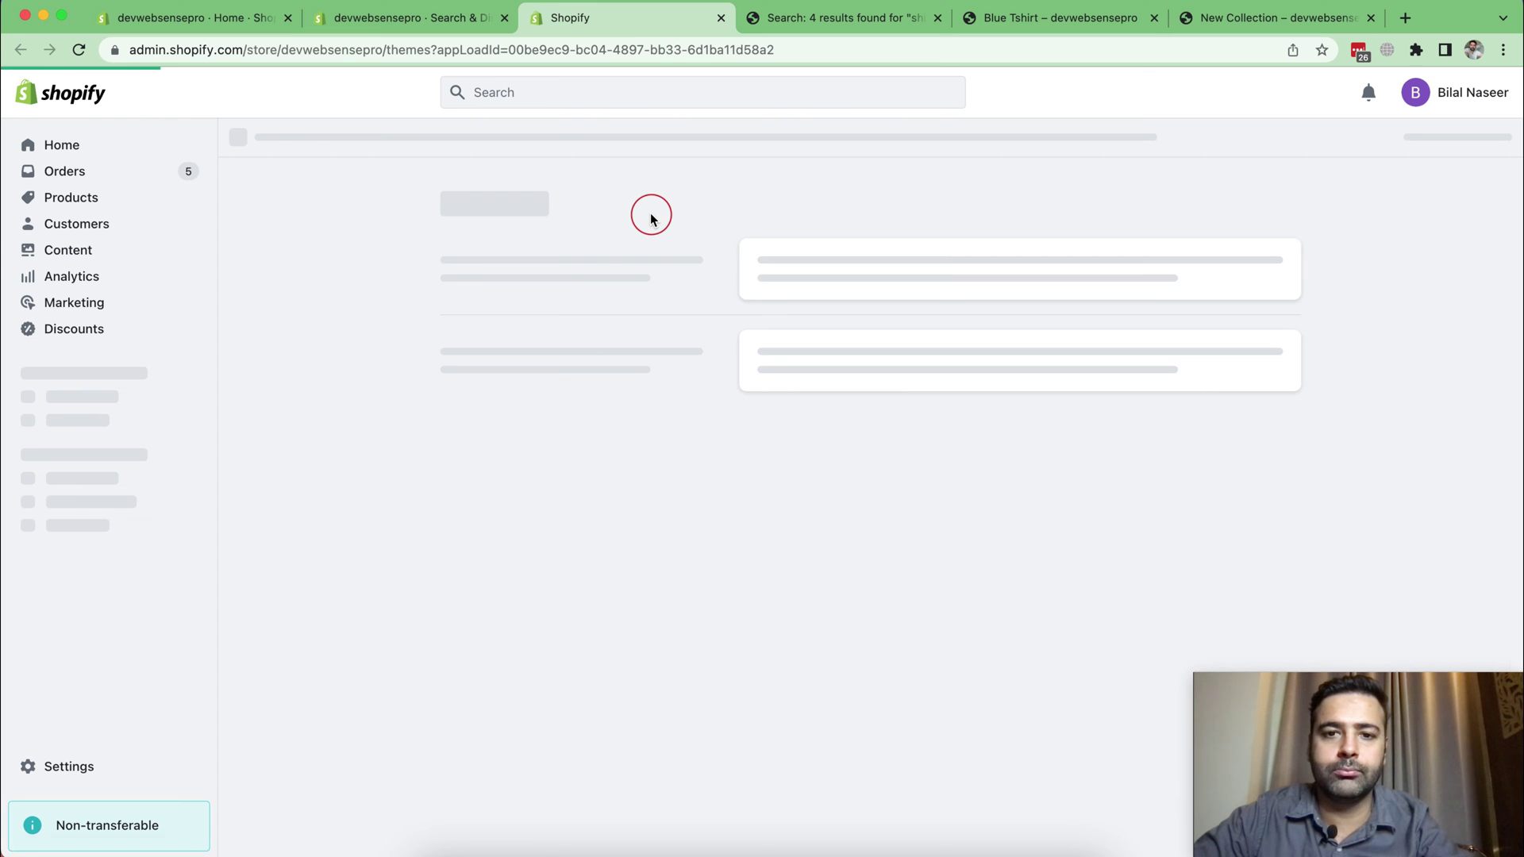
scroll(1194, 194, "down", 3)
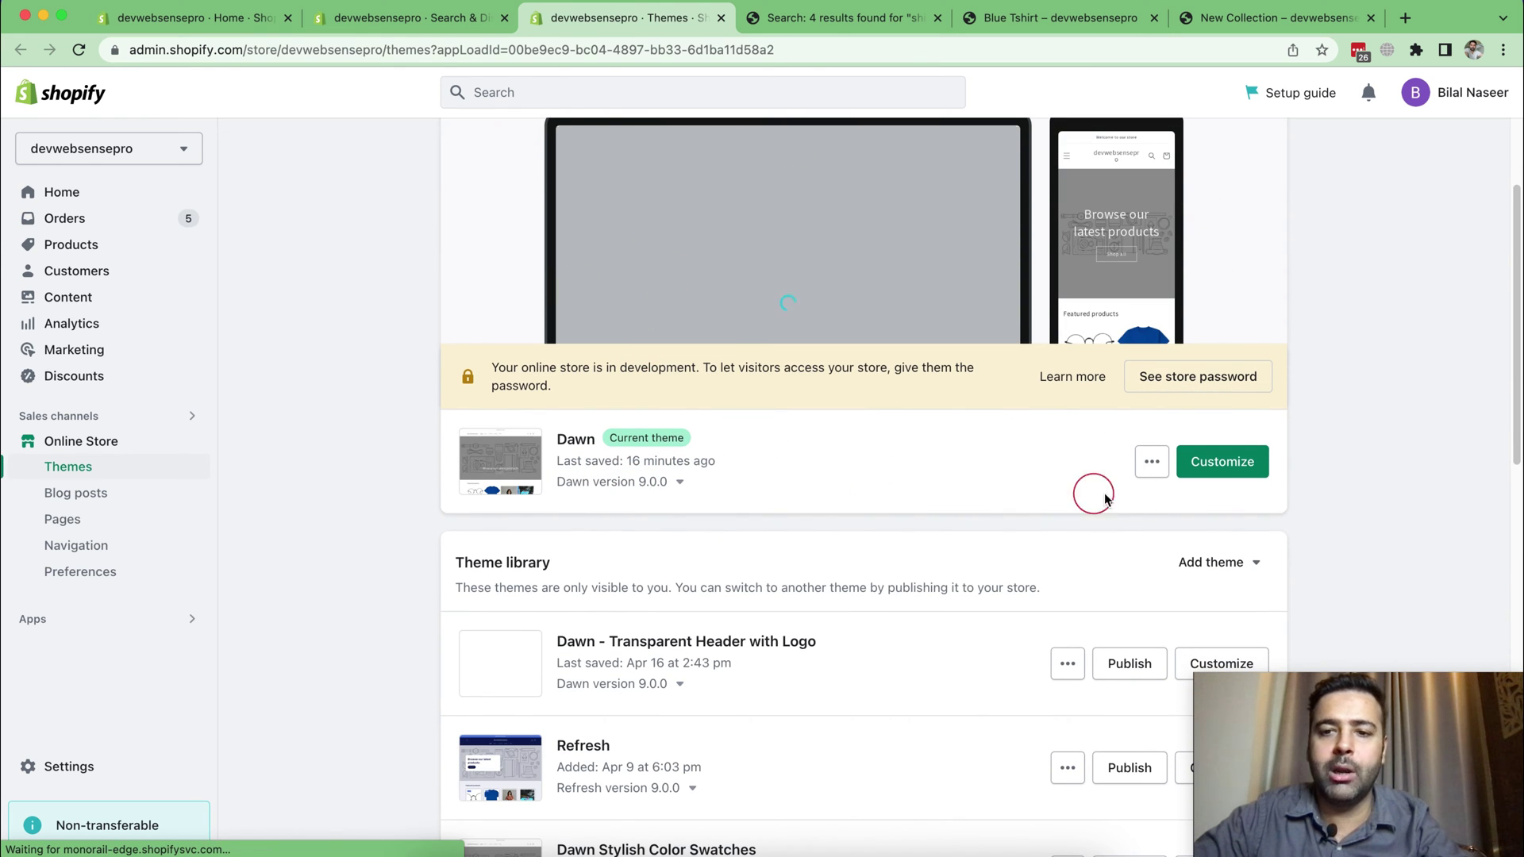
left_click(1240, 464)
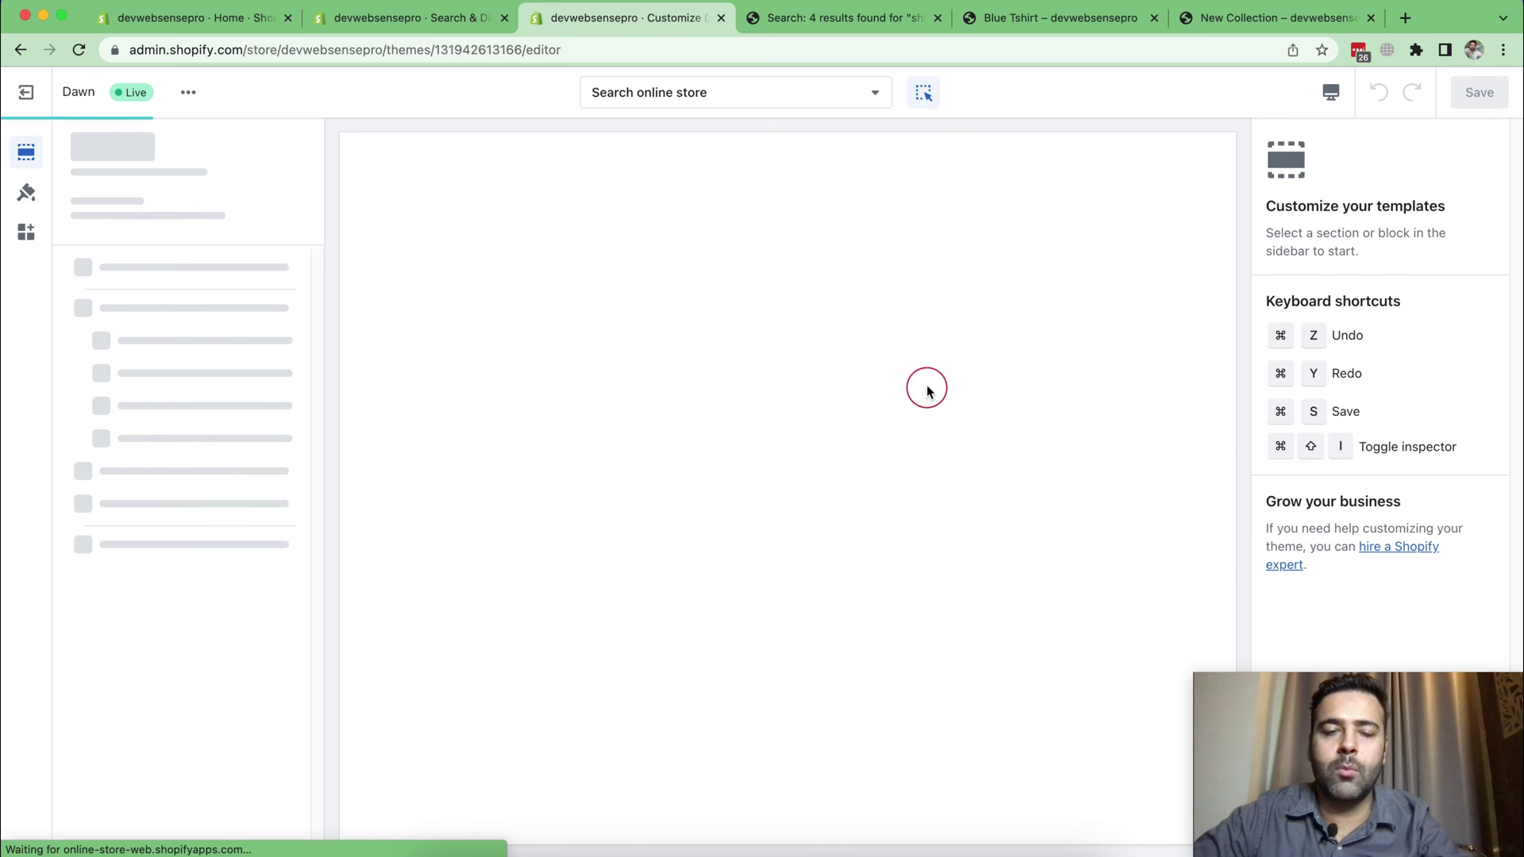
left_click(719, 101)
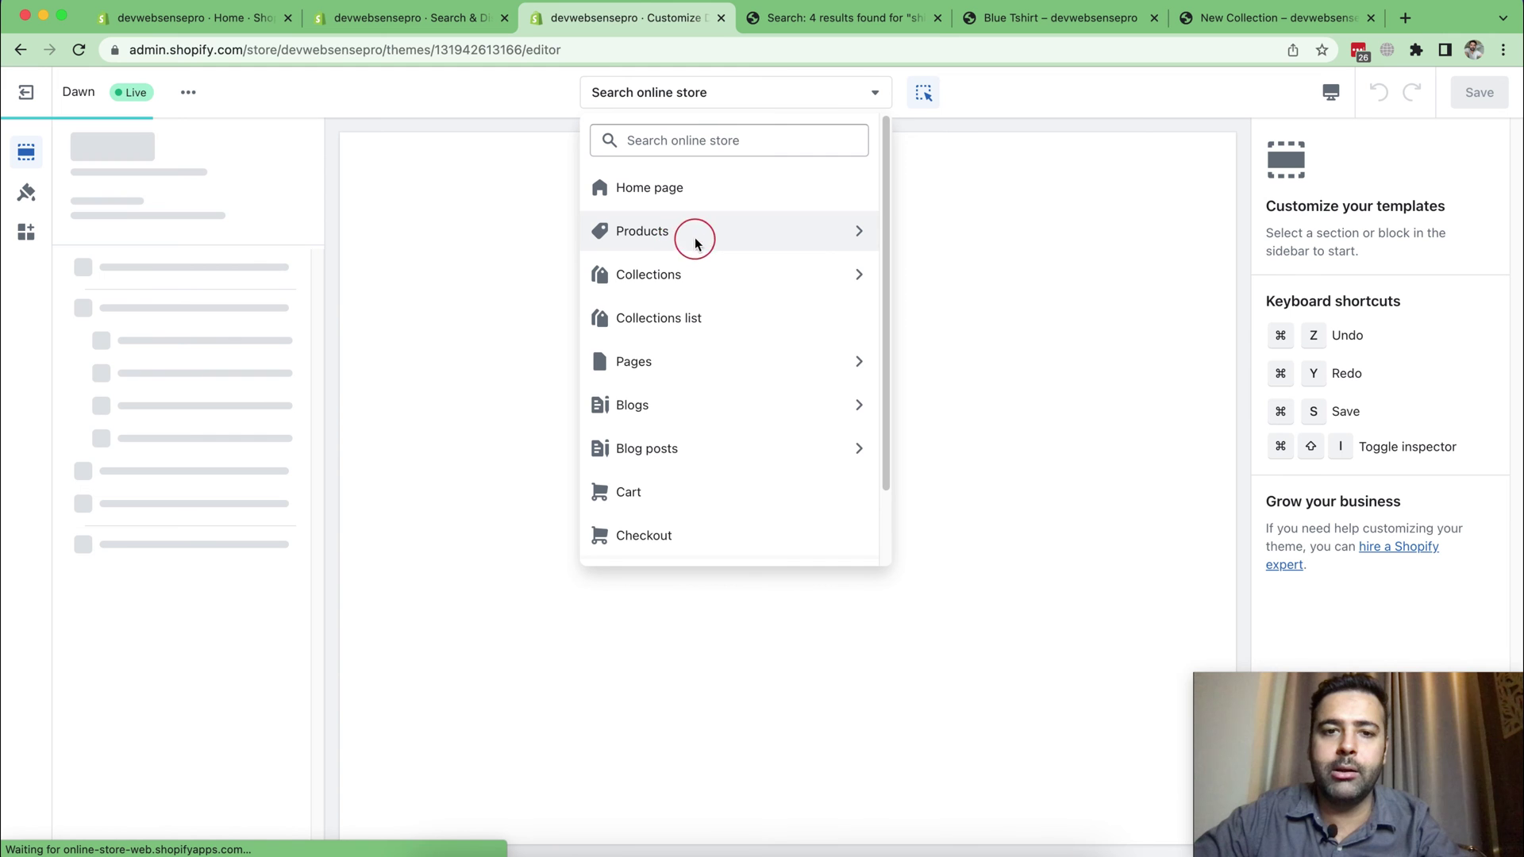
left_click(662, 245)
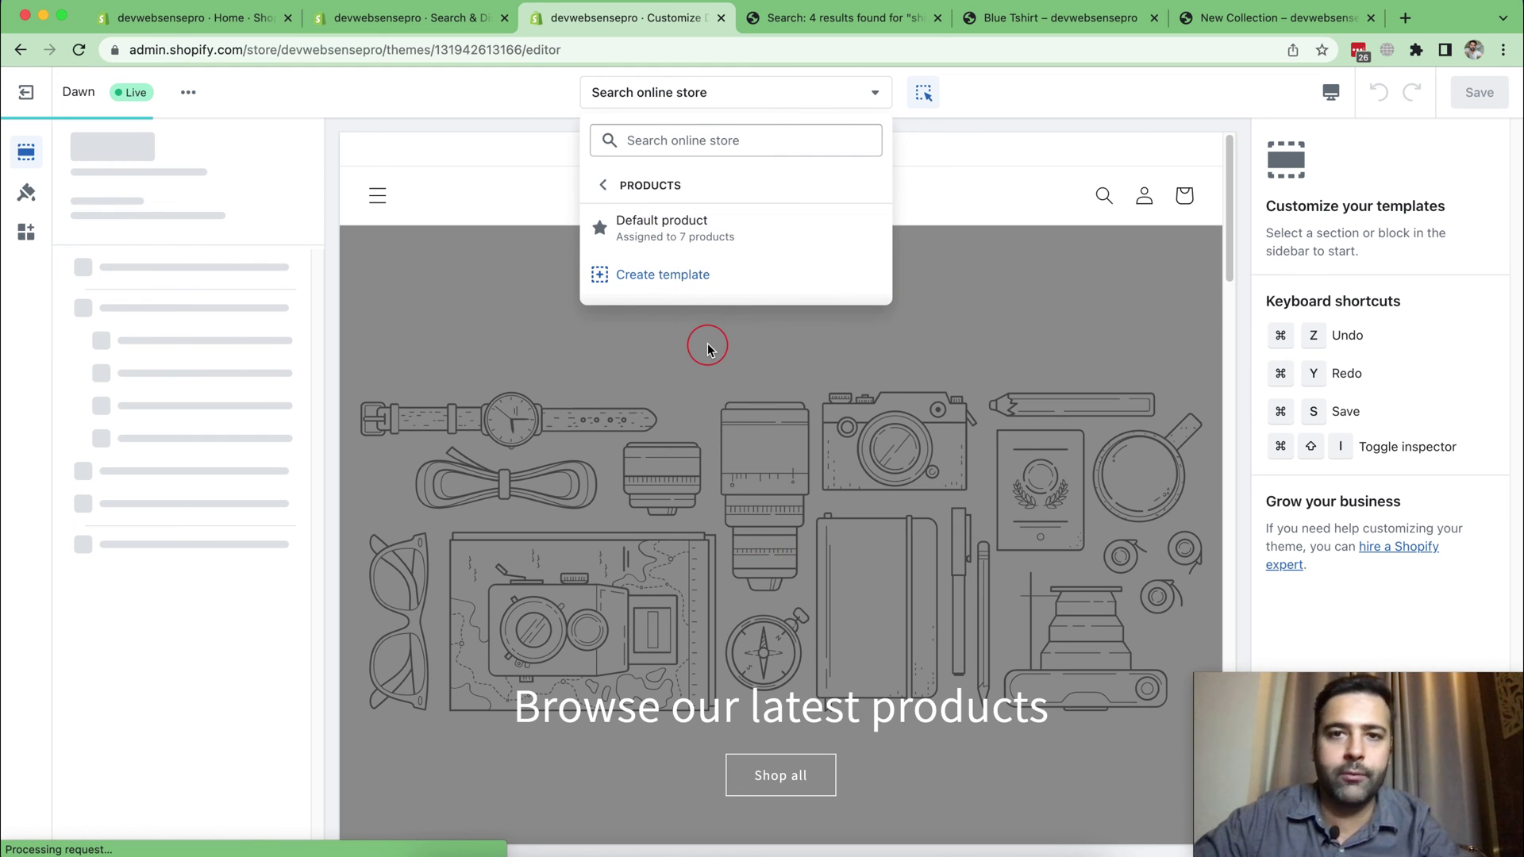
left_click(665, 234)
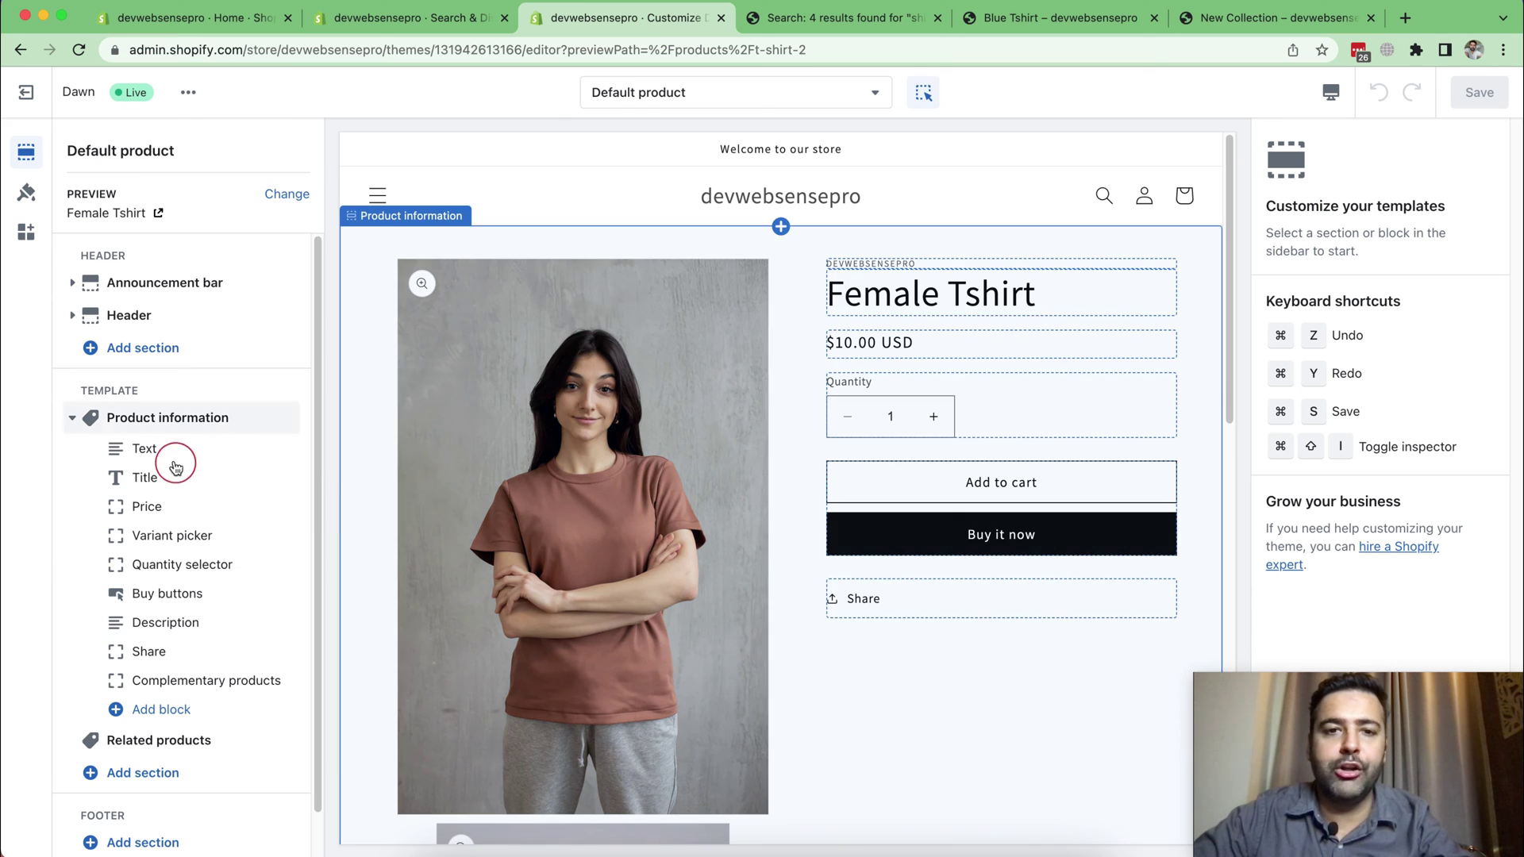
Step: Open the settings of the Complementary products block in the template's Product information section
scroll(262, 508, "down", 1)
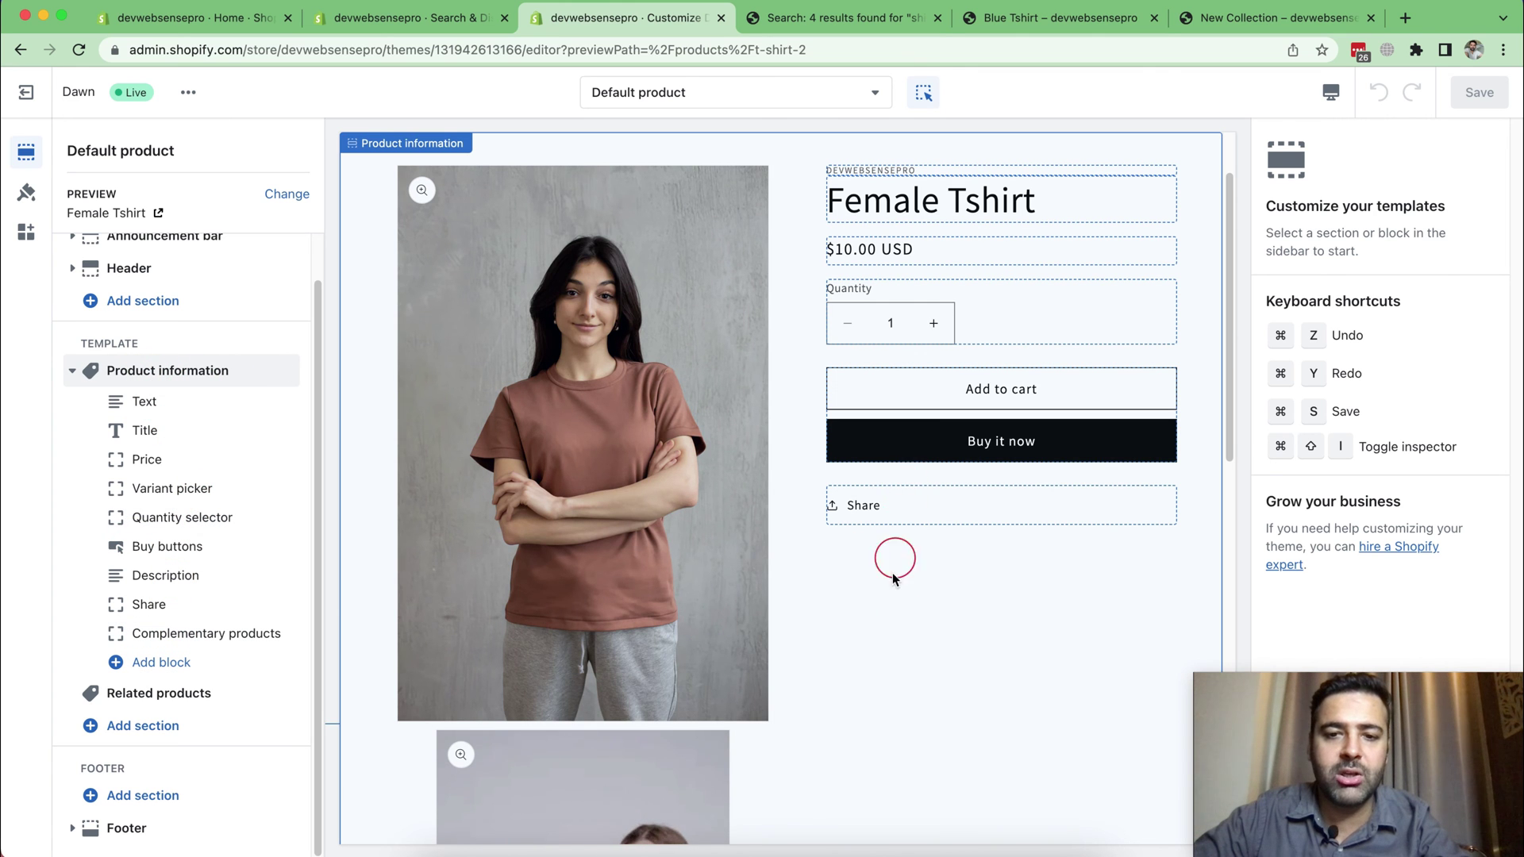
scroll(1031, 477, "down", 2)
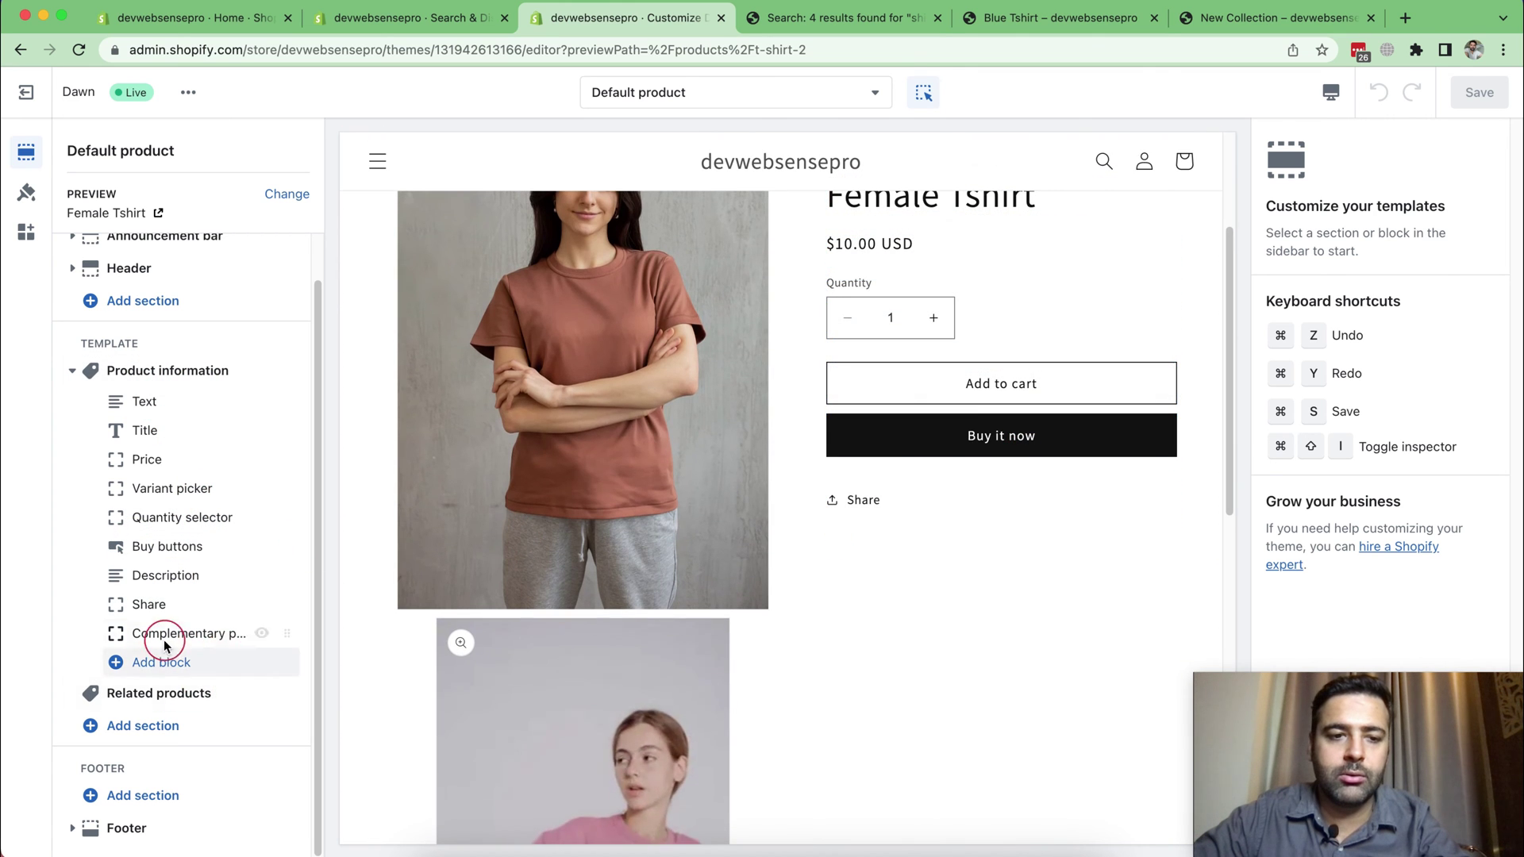
left_click(167, 634)
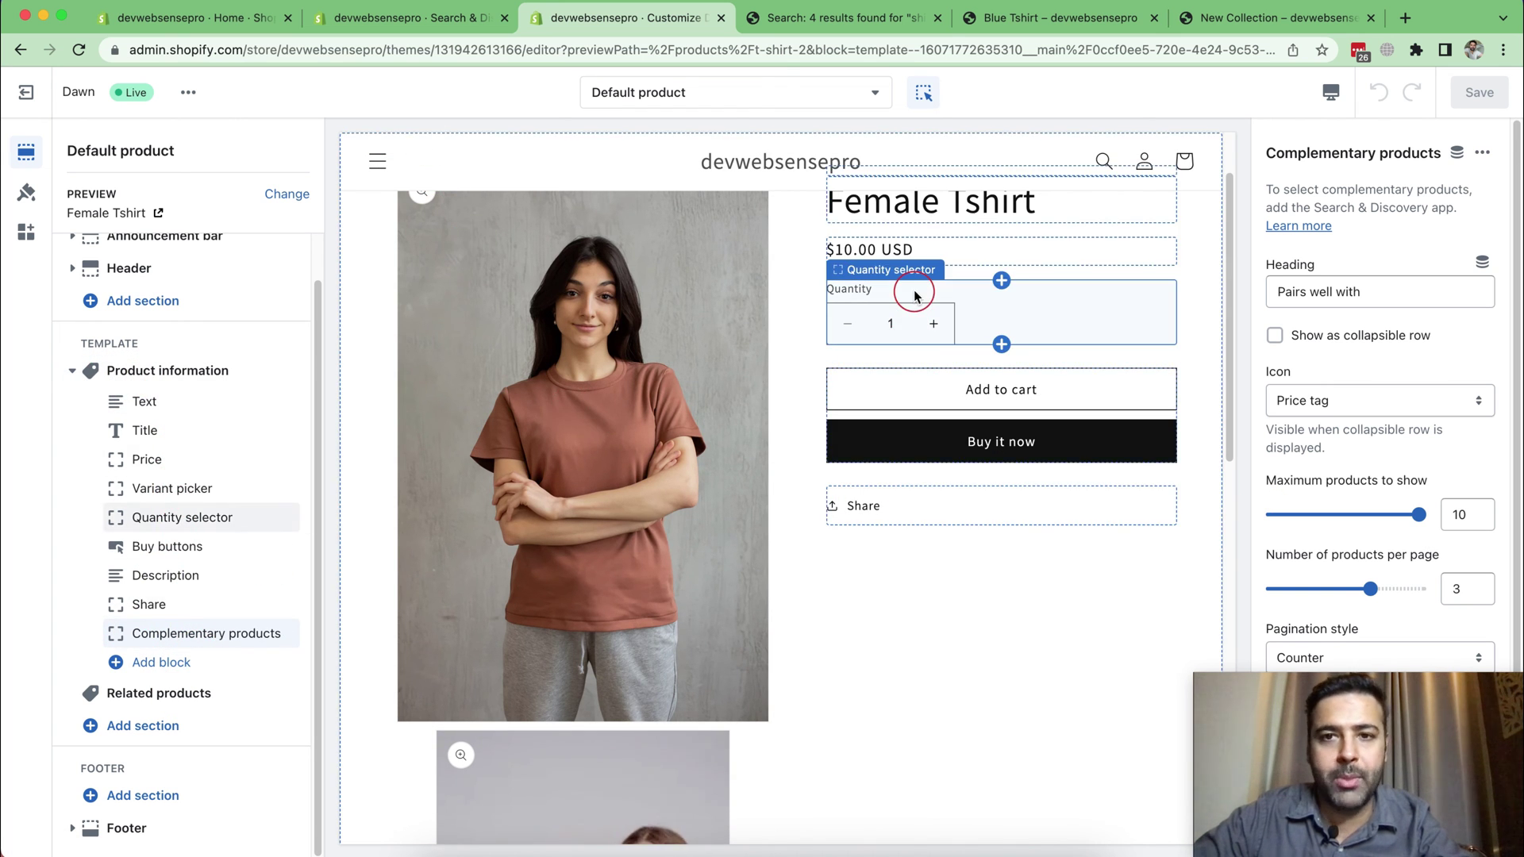
Step: Return to Blue Tshirt's recommendations and add Black Glasses, Blue Tshirt, Female Tshirt, New Tshirt, POLO and Tshirt Round Neck as complementary products
left_click(419, 24)
scroll(840, 402, "up", 5)
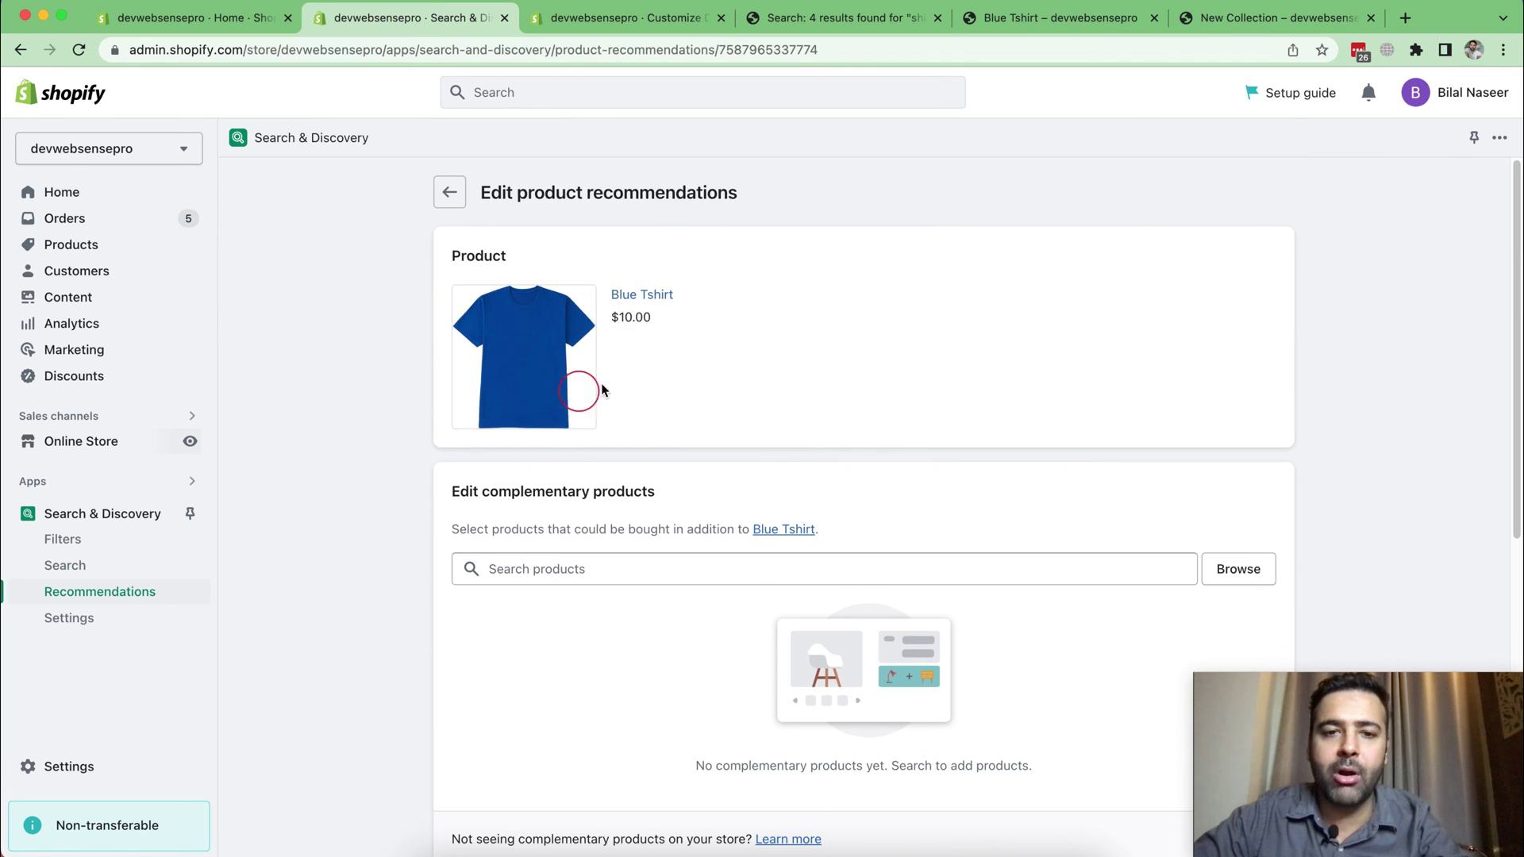
scroll(1024, 294, "down", 7)
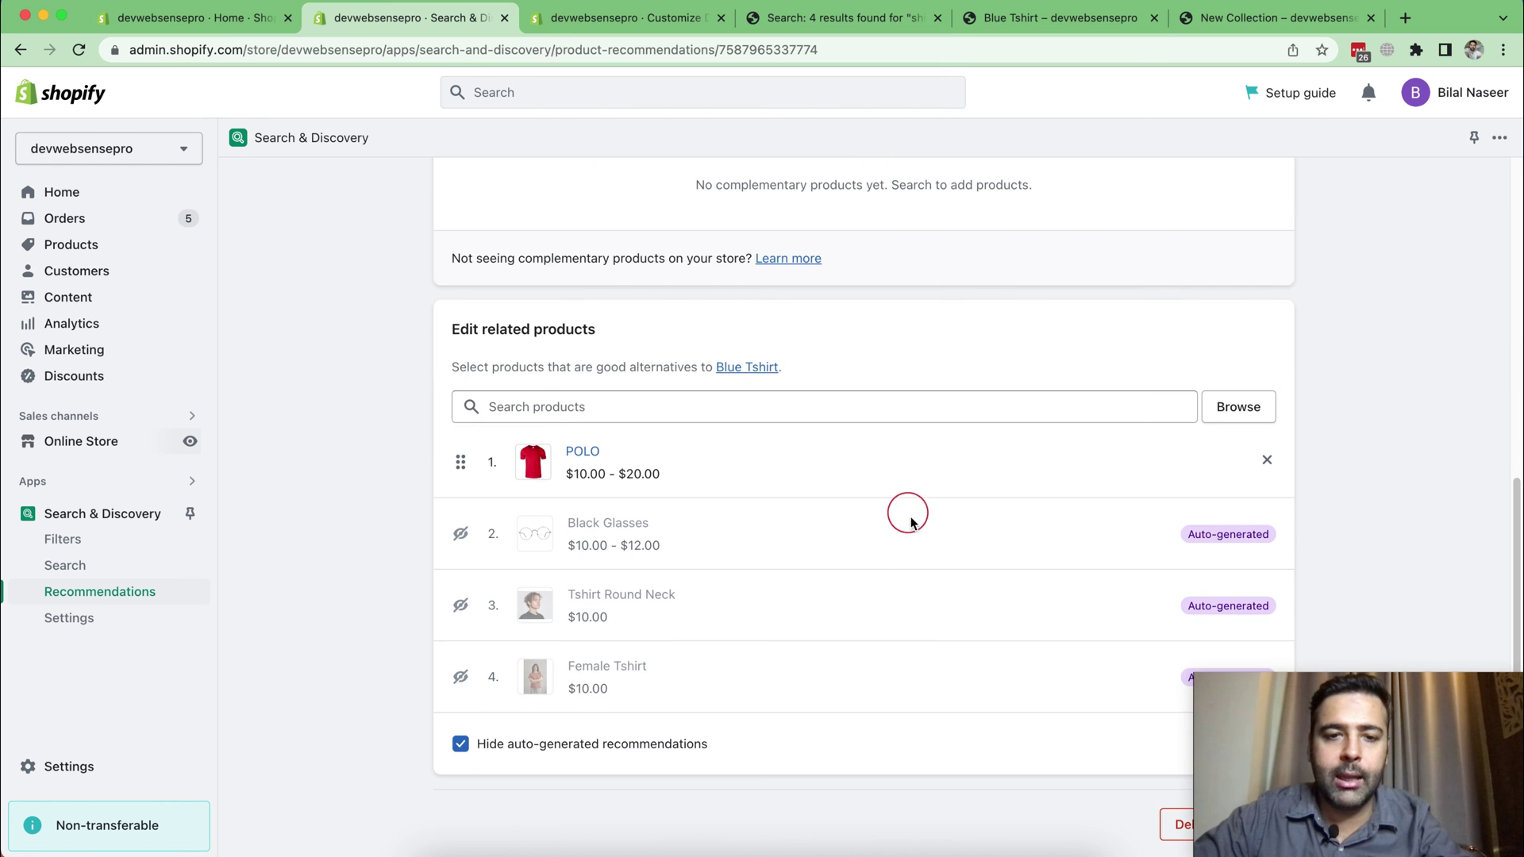
scroll(927, 544, "up", 5)
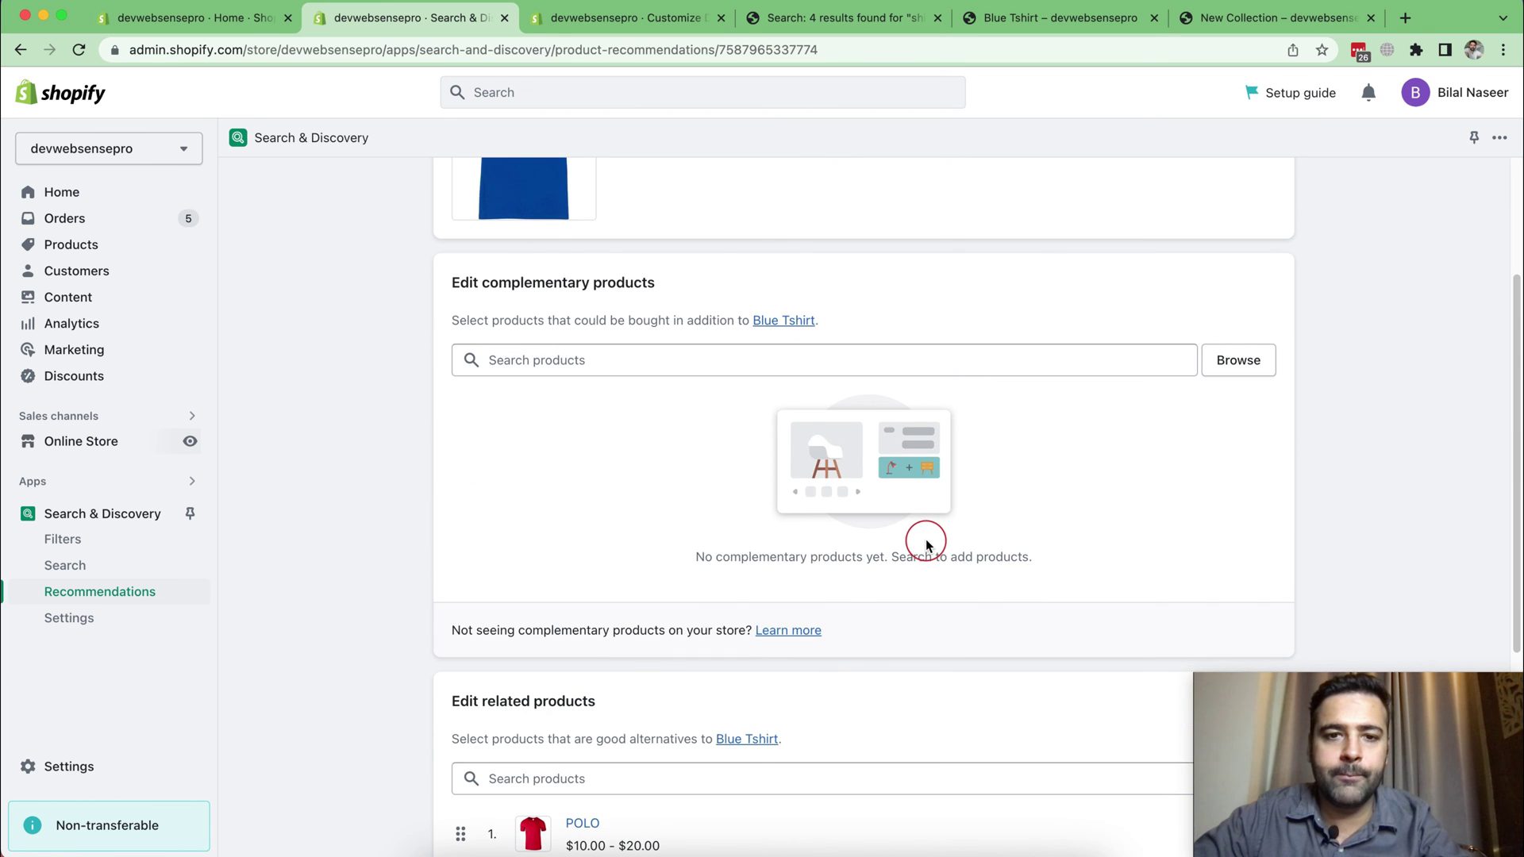
left_click(1279, 361)
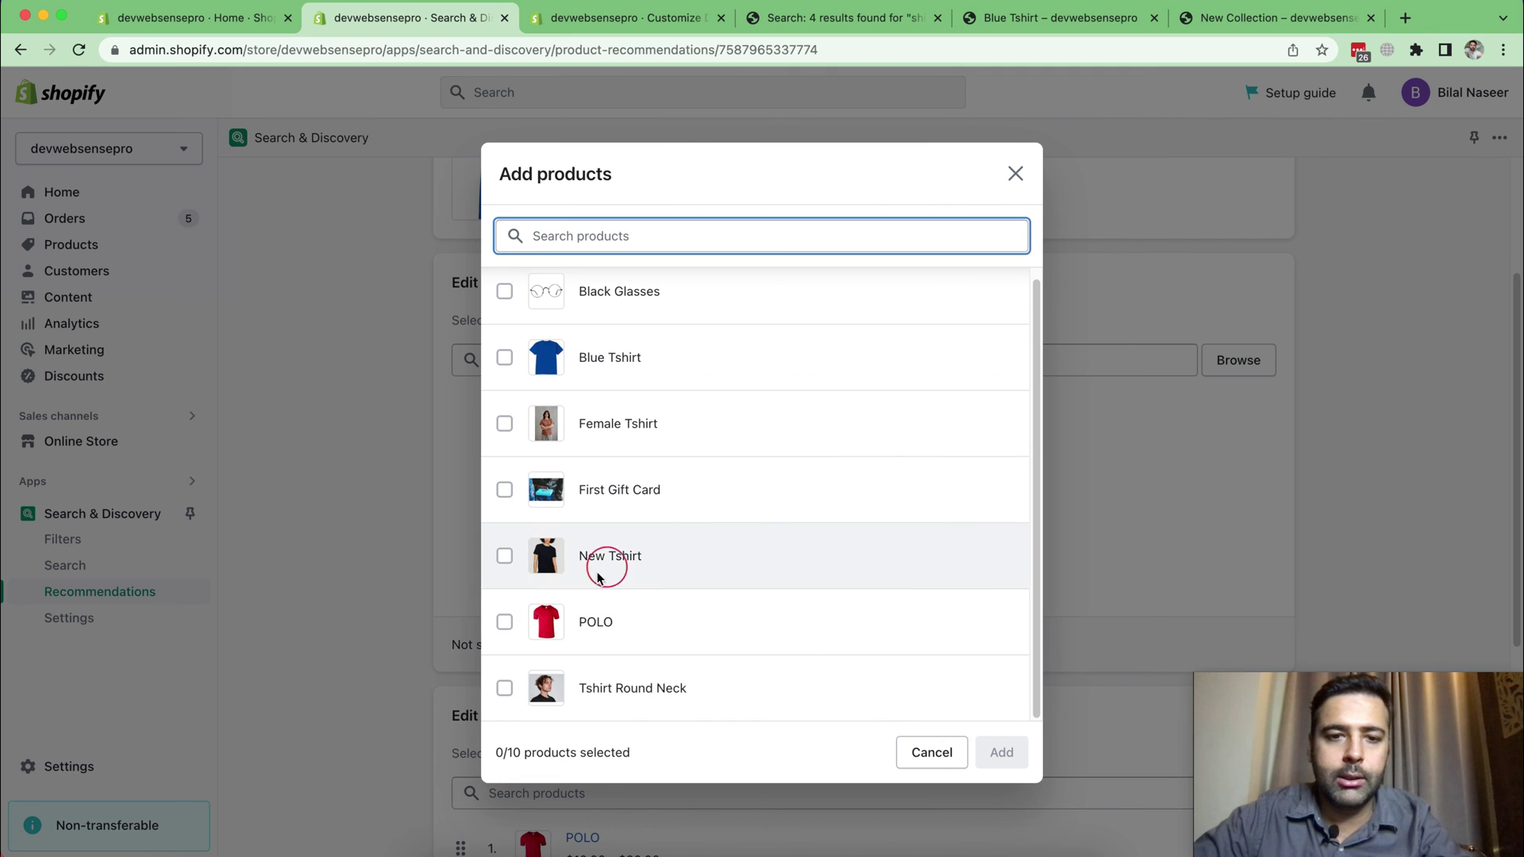
left_click(504, 688)
left_click(505, 622)
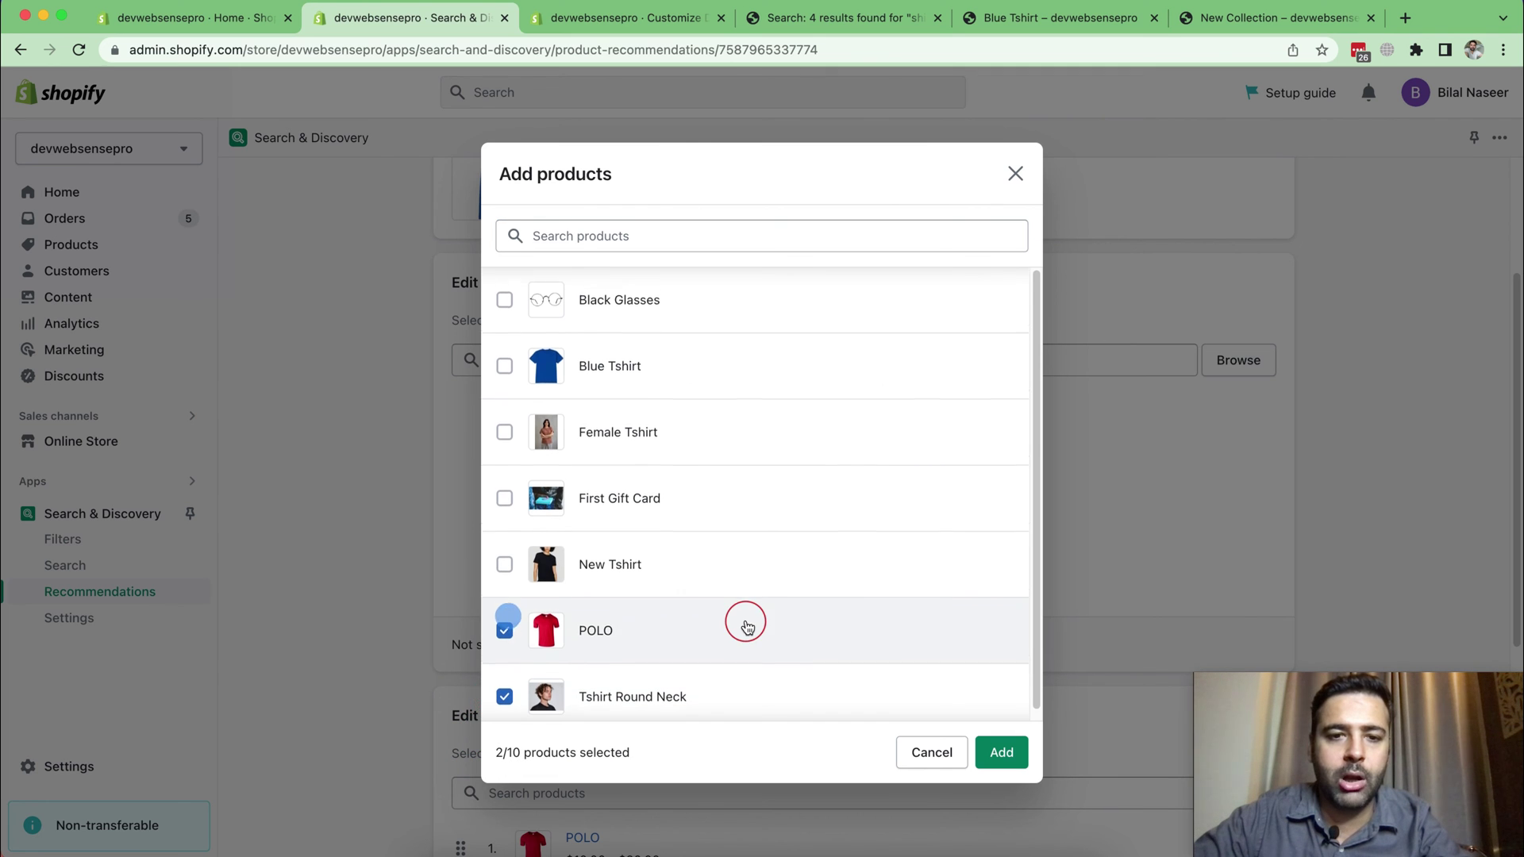
left_click(504, 300)
left_click(501, 369)
left_click(505, 453)
left_click(504, 564)
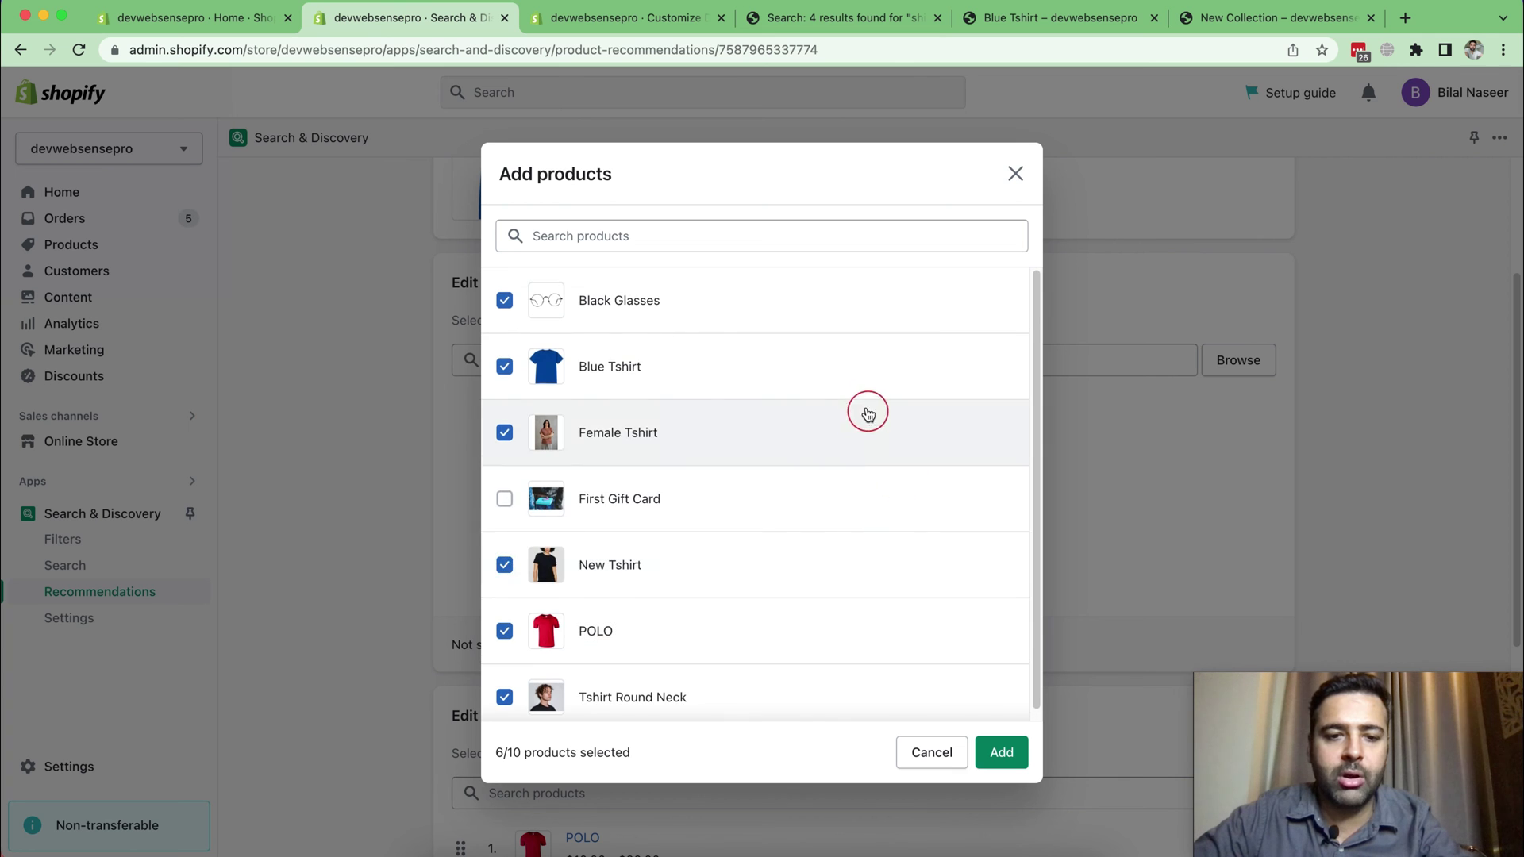
left_click(1002, 751)
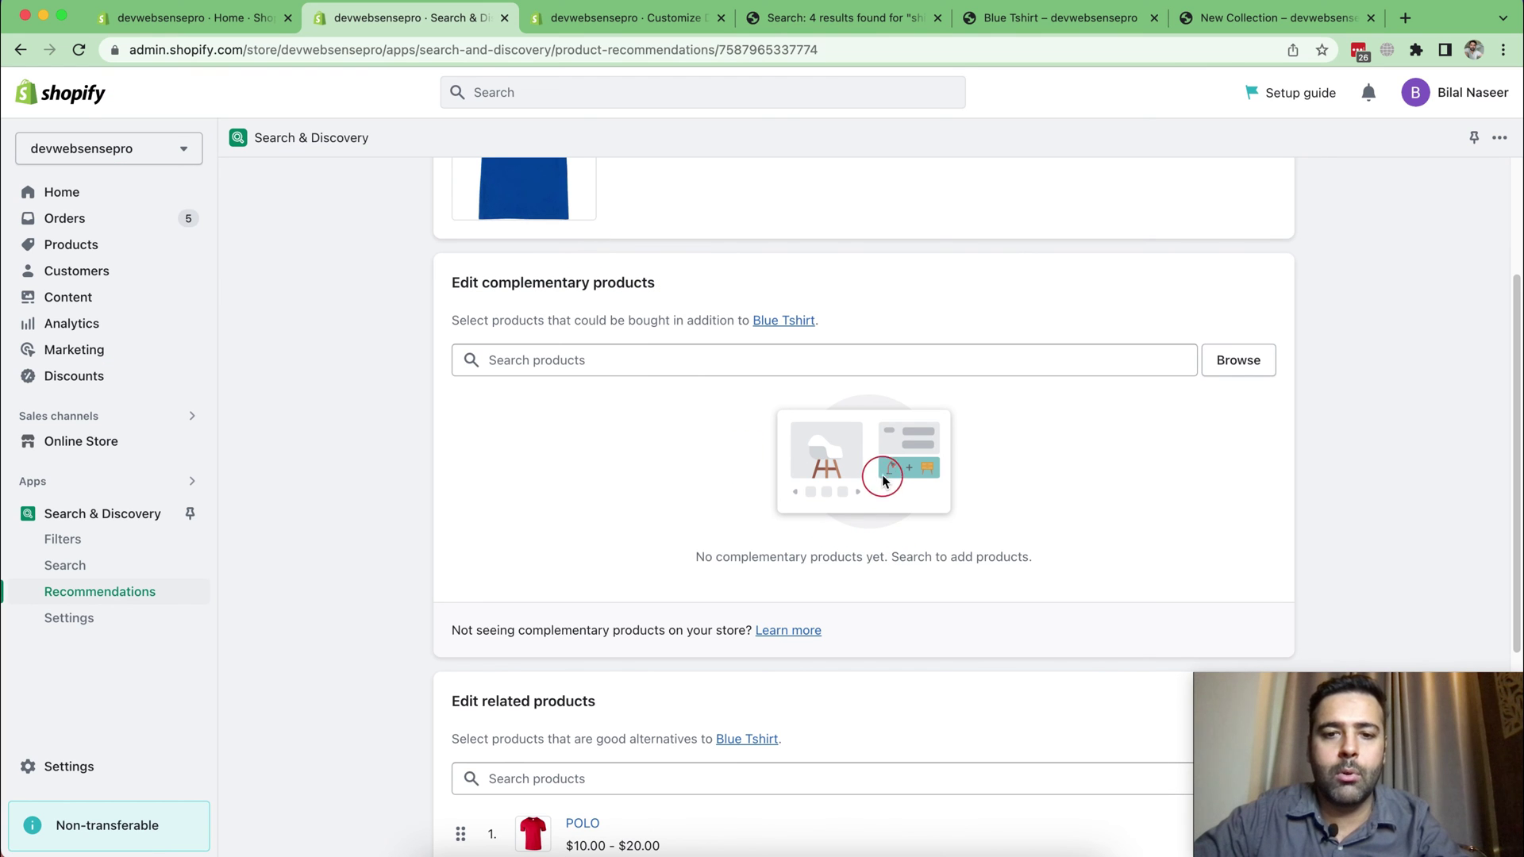
Step: Remove New Tshirt and Blue Tshirt from the complementary products and save the recommendations
scroll(881, 468, "down", 5)
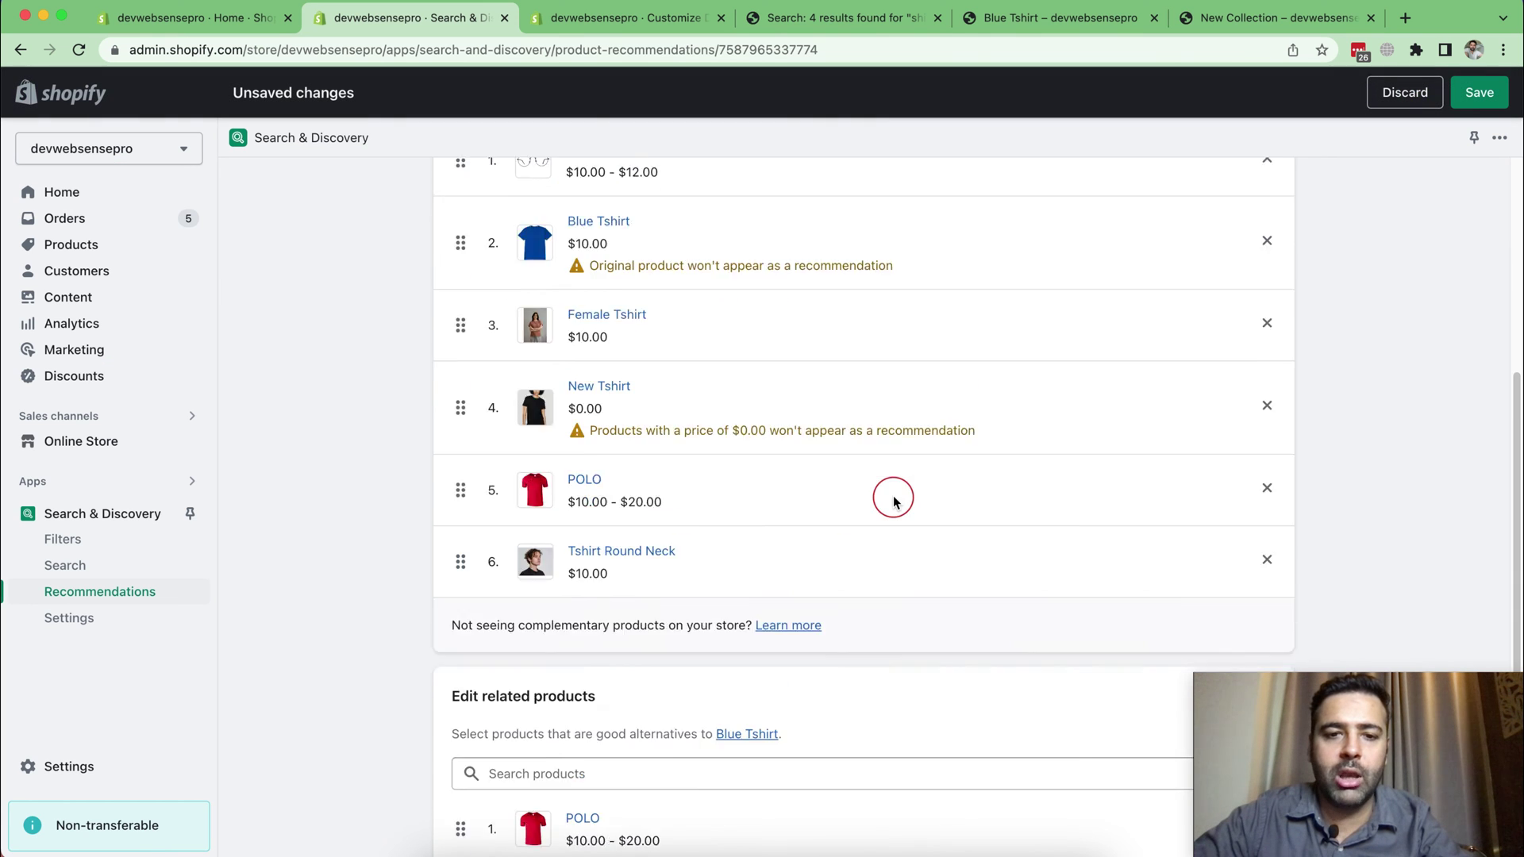
scroll(790, 548, "up", 2)
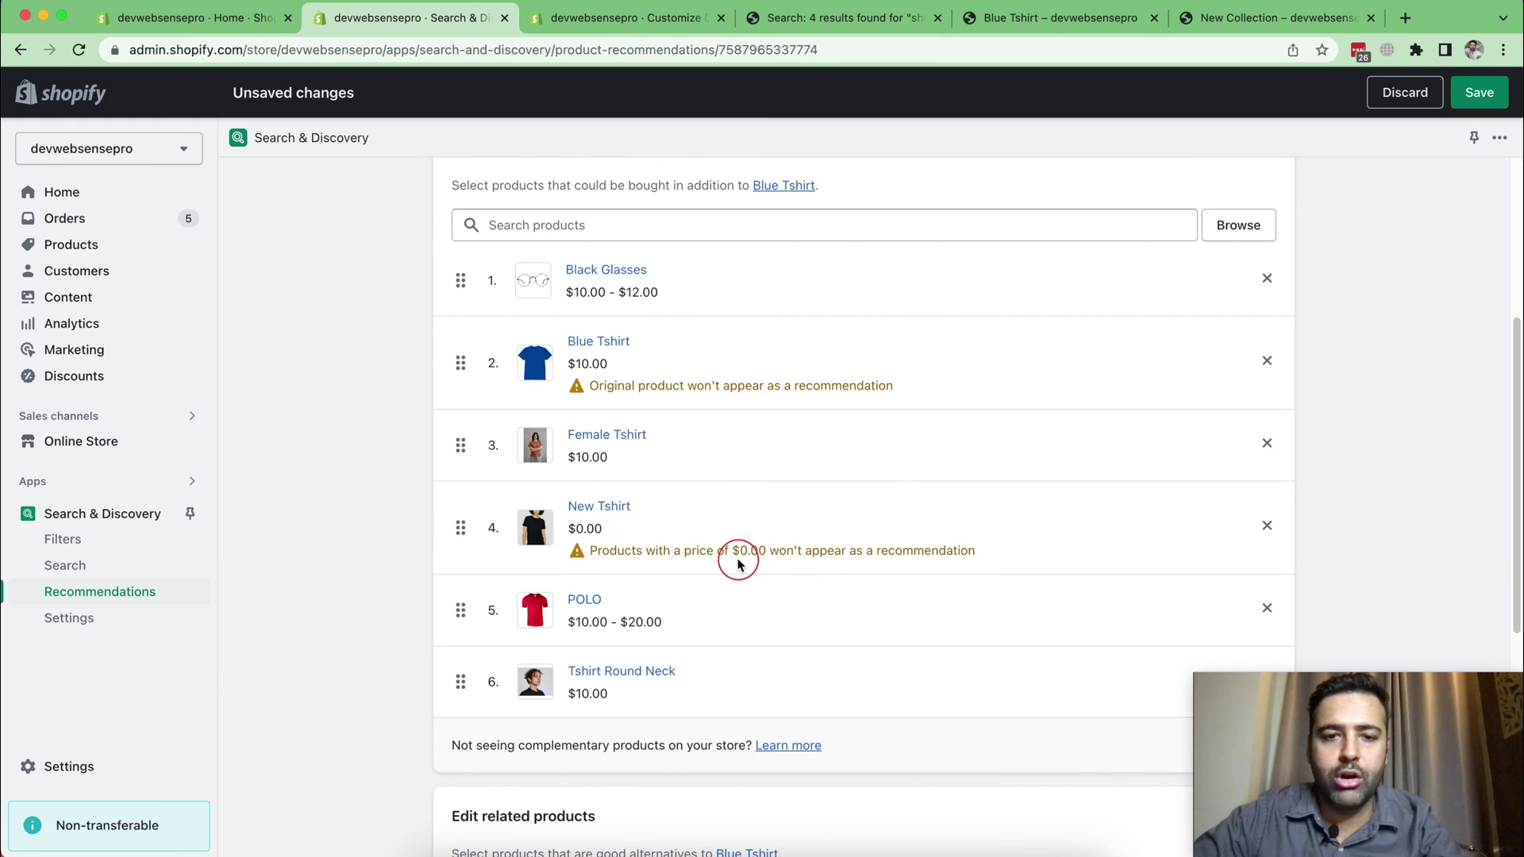
left_click(1269, 524)
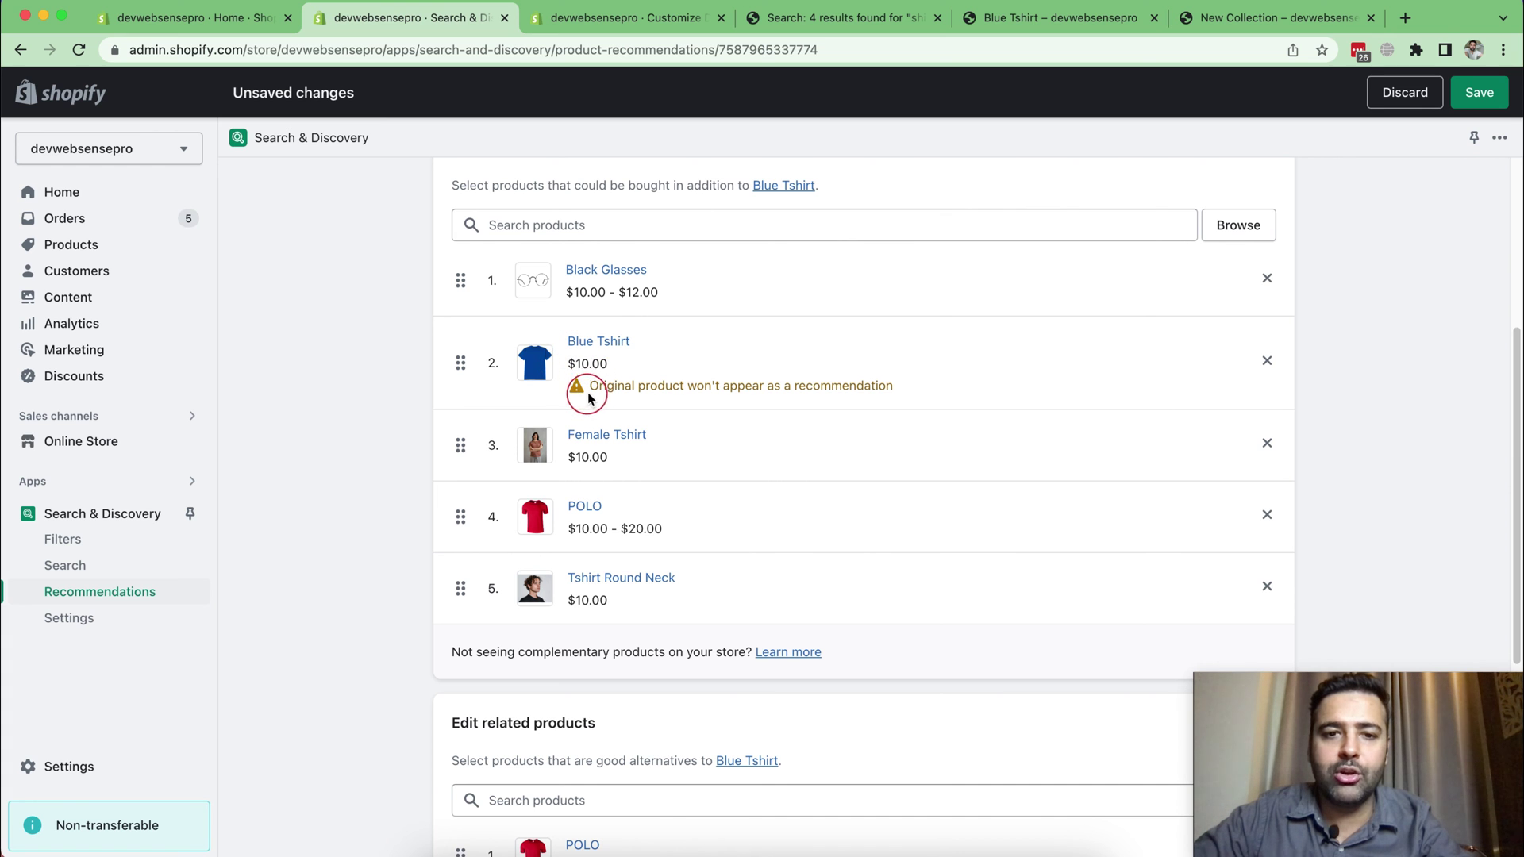
left_click_drag(589, 387, 902, 389)
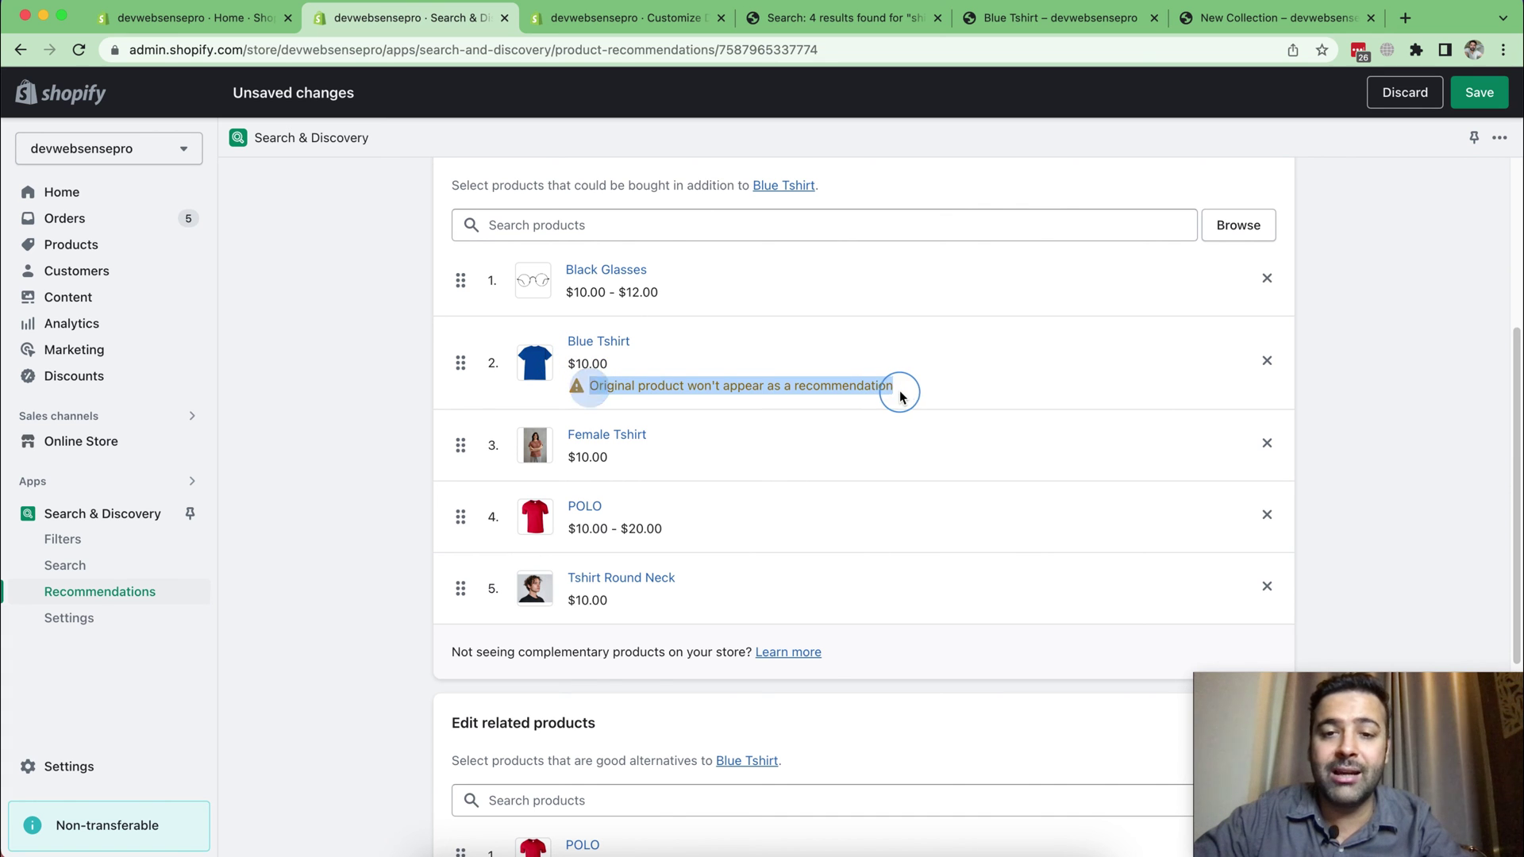
left_click(1266, 364)
left_click(1477, 94)
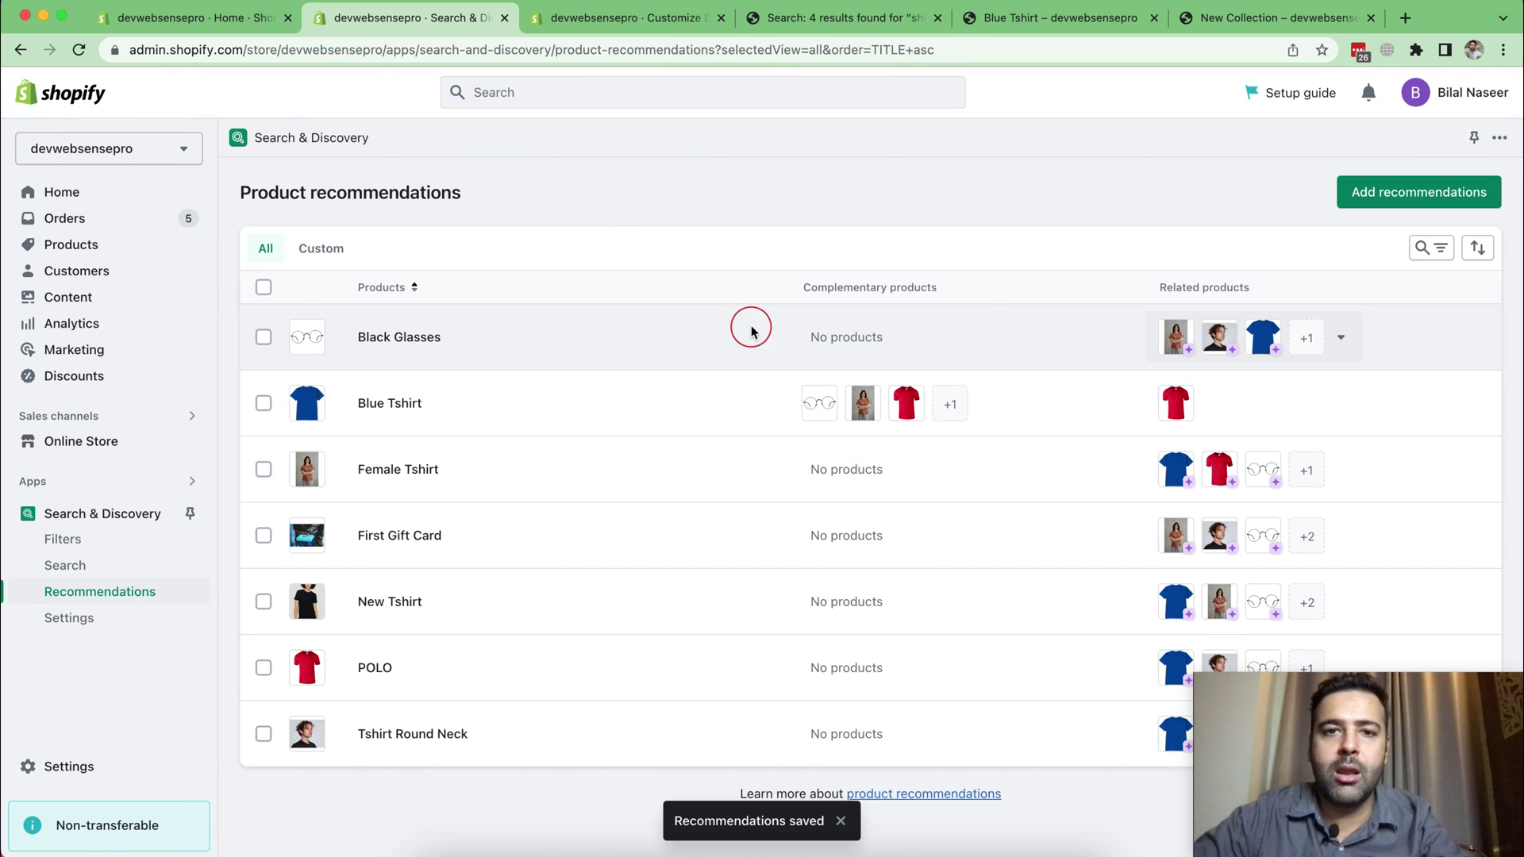
Step: Check the "Pairs well with" section on the storefront's Blue Tshirt page and page through its products
left_click(1002, 22)
scroll(1031, 378, "up", 5)
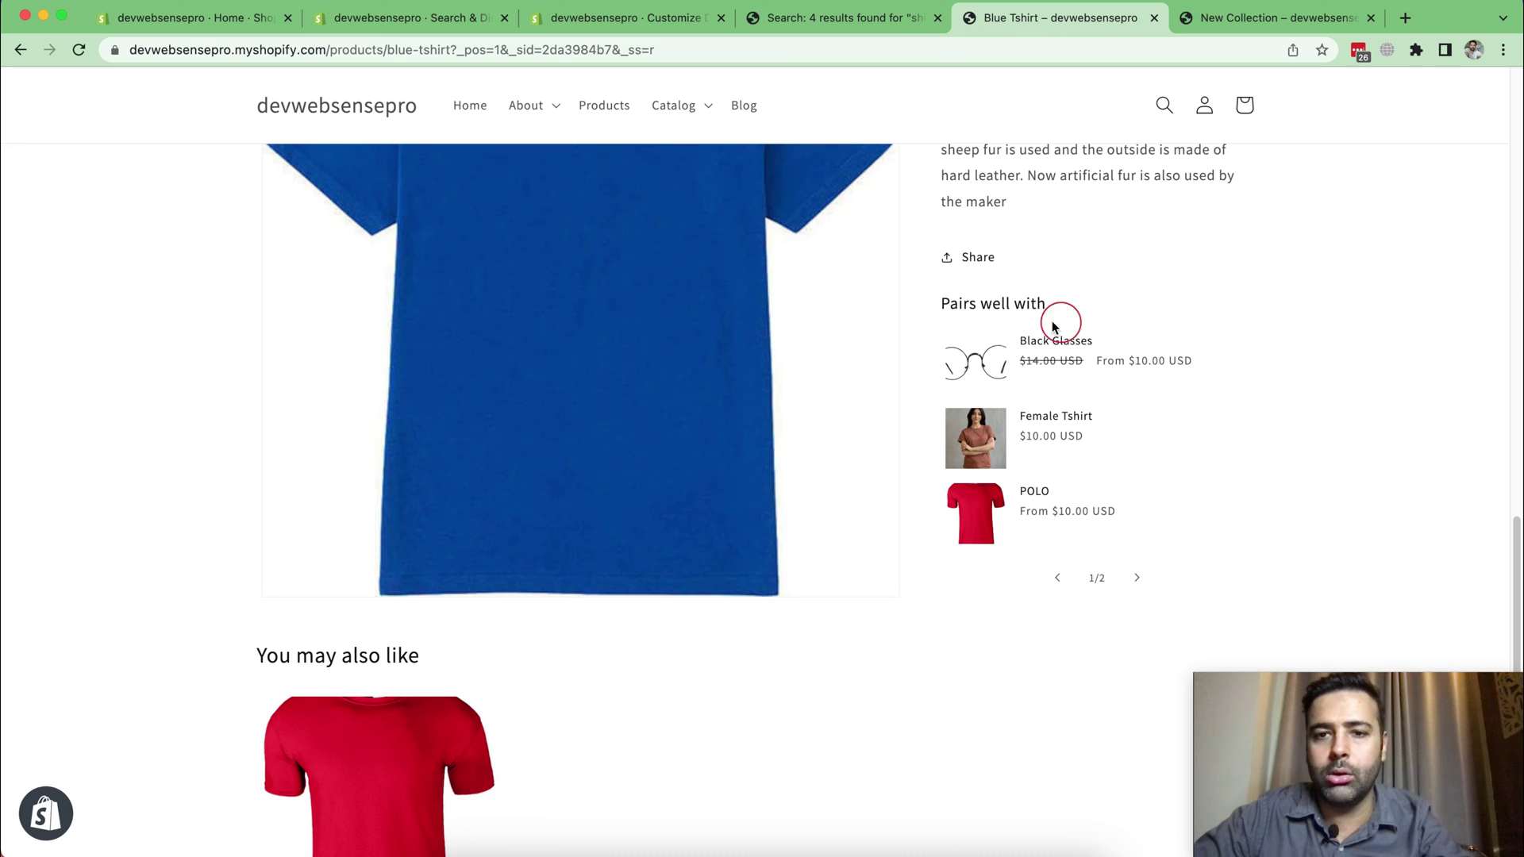
left_click_drag(942, 304, 1047, 303)
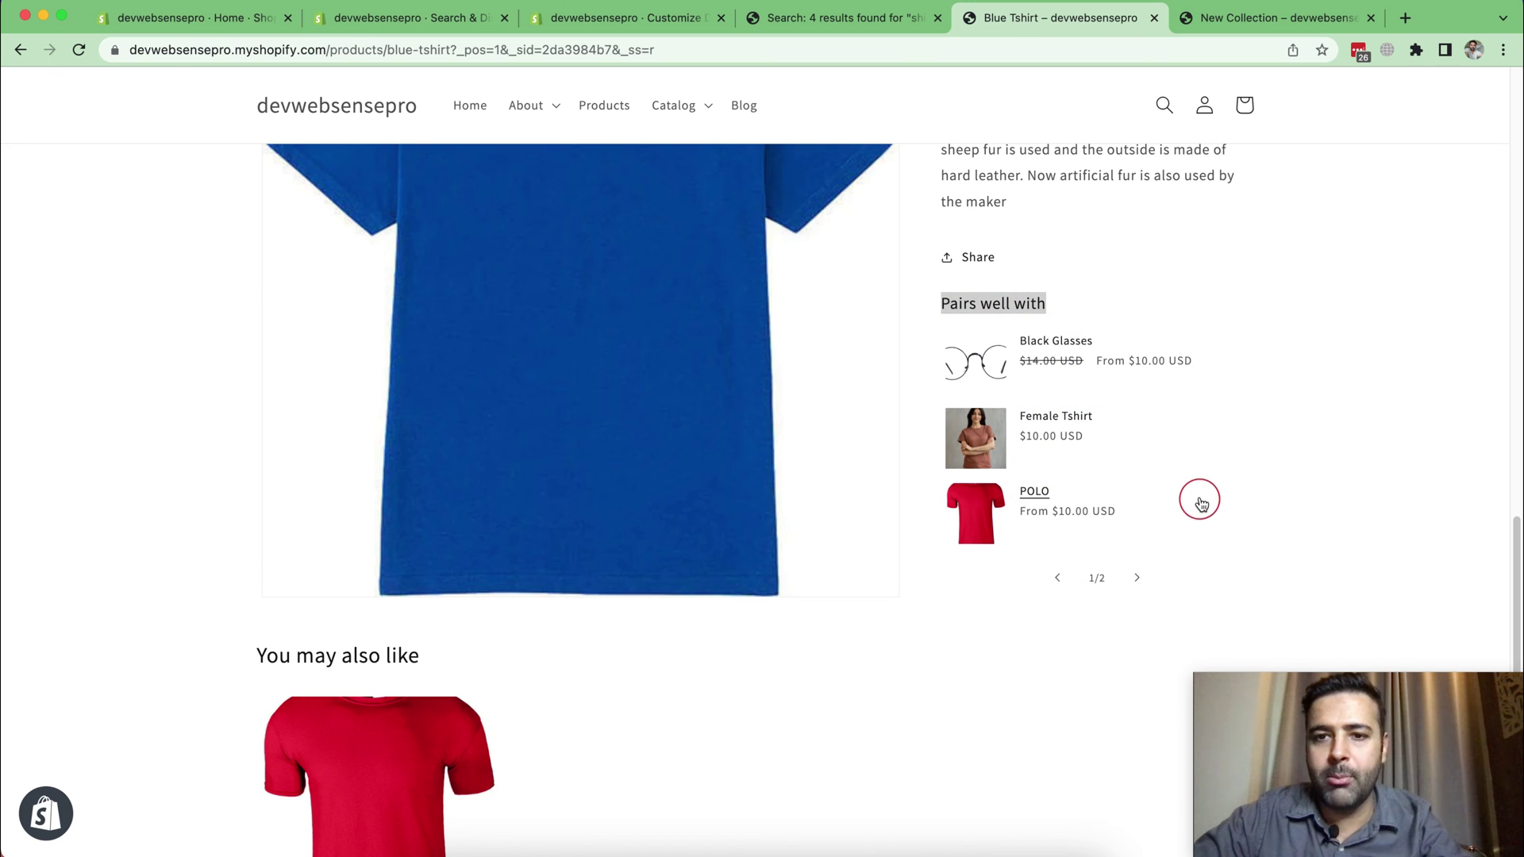
left_click(1147, 584)
left_click(1056, 582)
left_click(1146, 595)
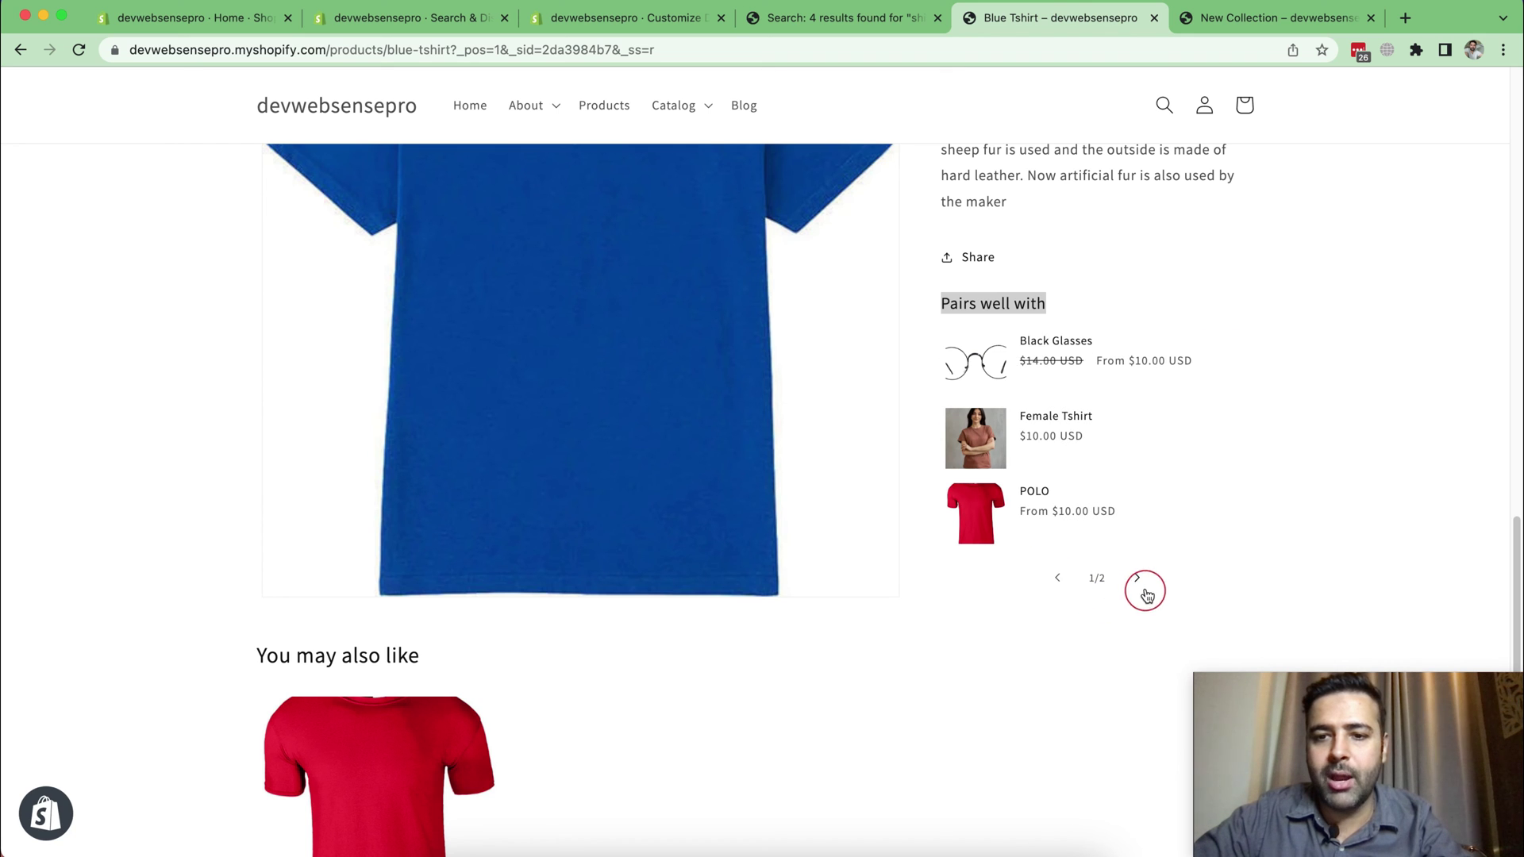
left_click(1059, 582)
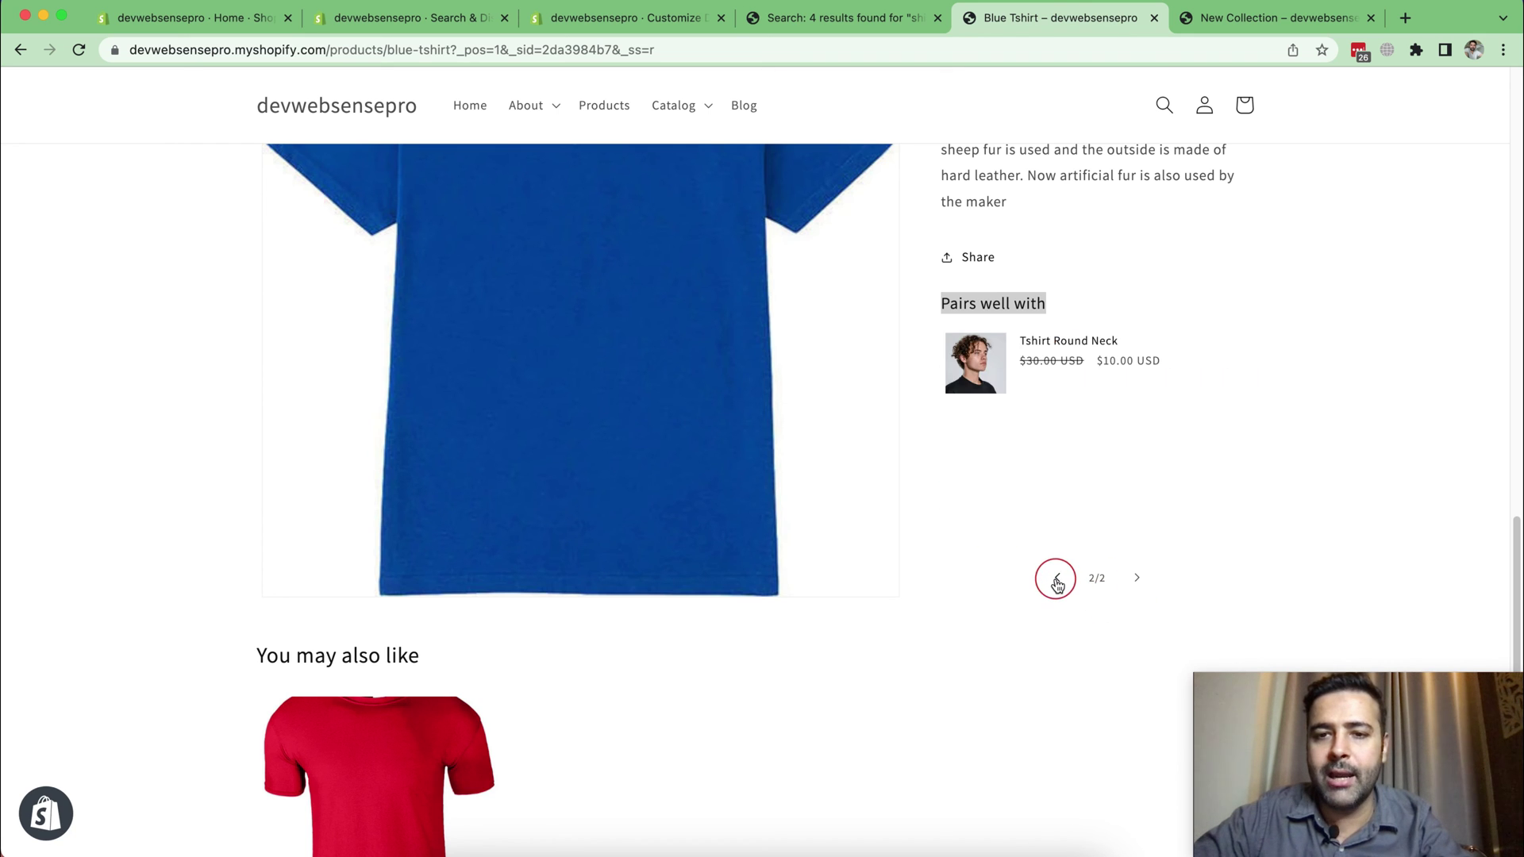
left_click(1391, 444)
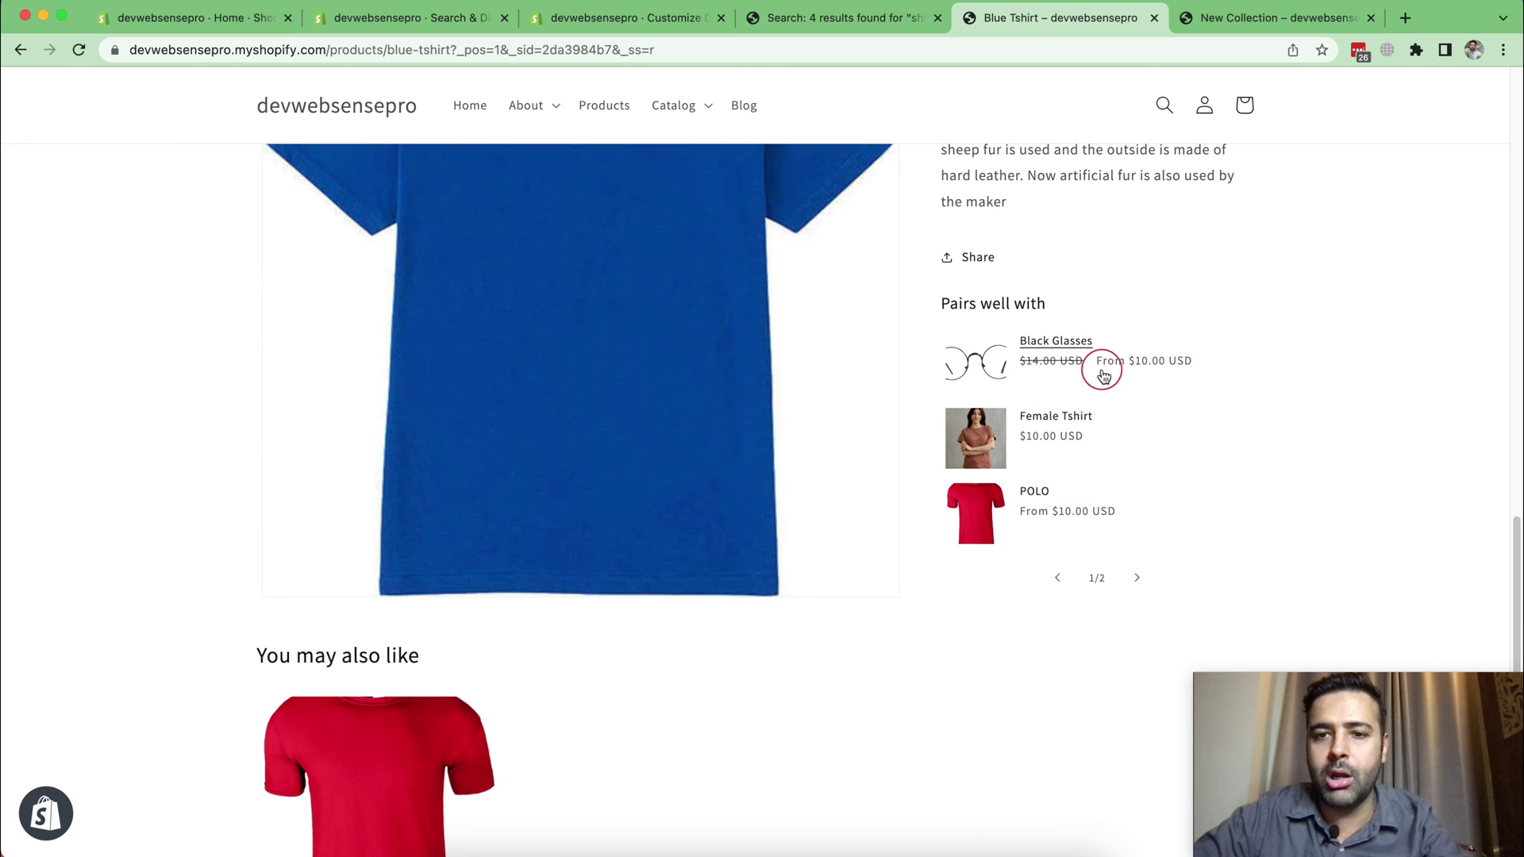
Step: Move the theme editor tab next to the Blue Tshirt product page and select the Complementary products block
left_click(1228, 26)
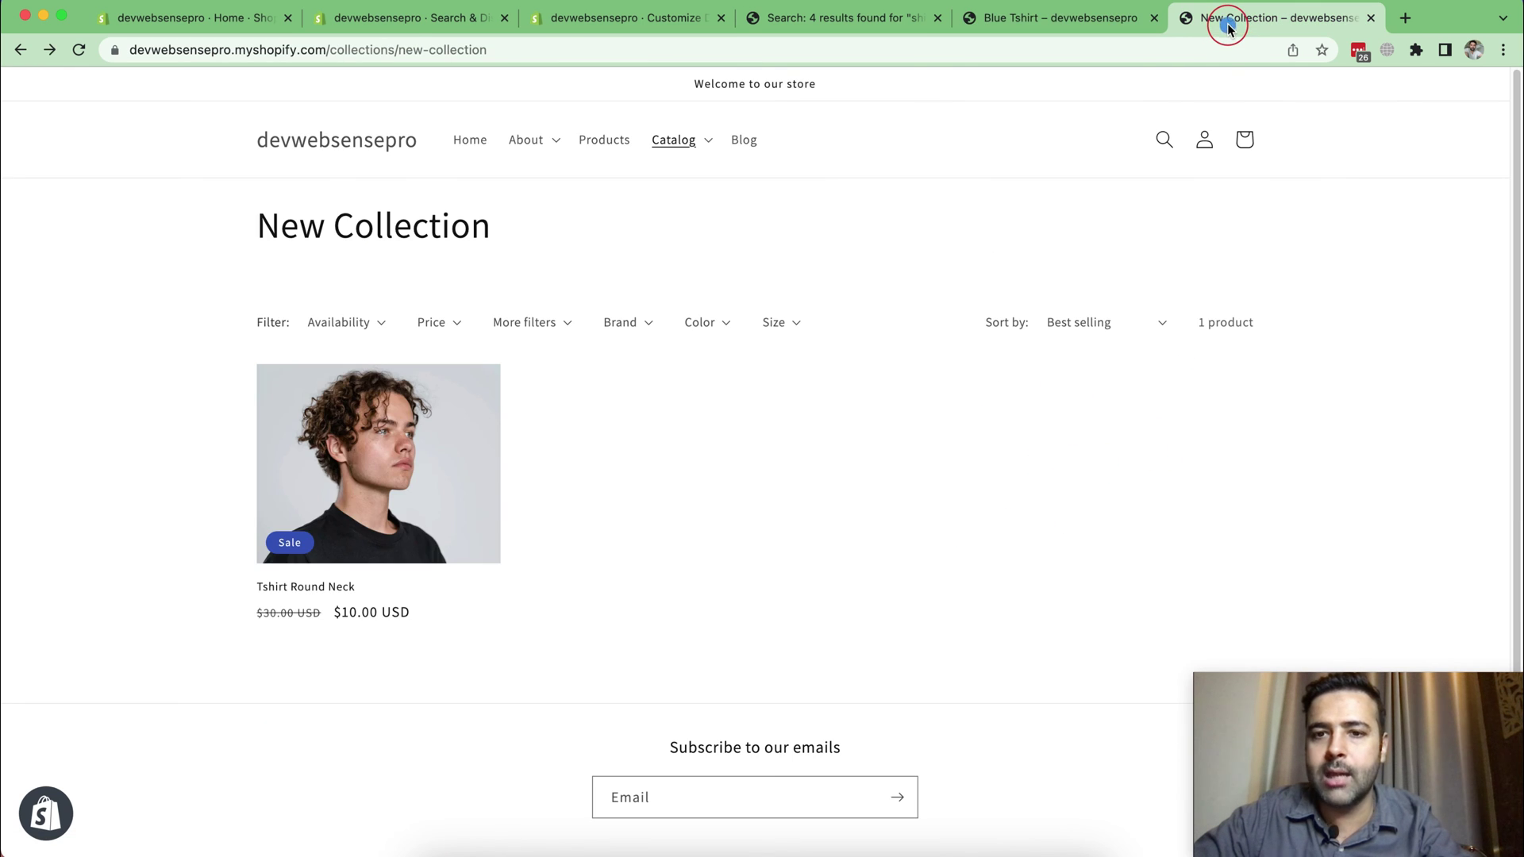
left_click(1109, 30)
left_click_drag(722, 23, 1017, 41)
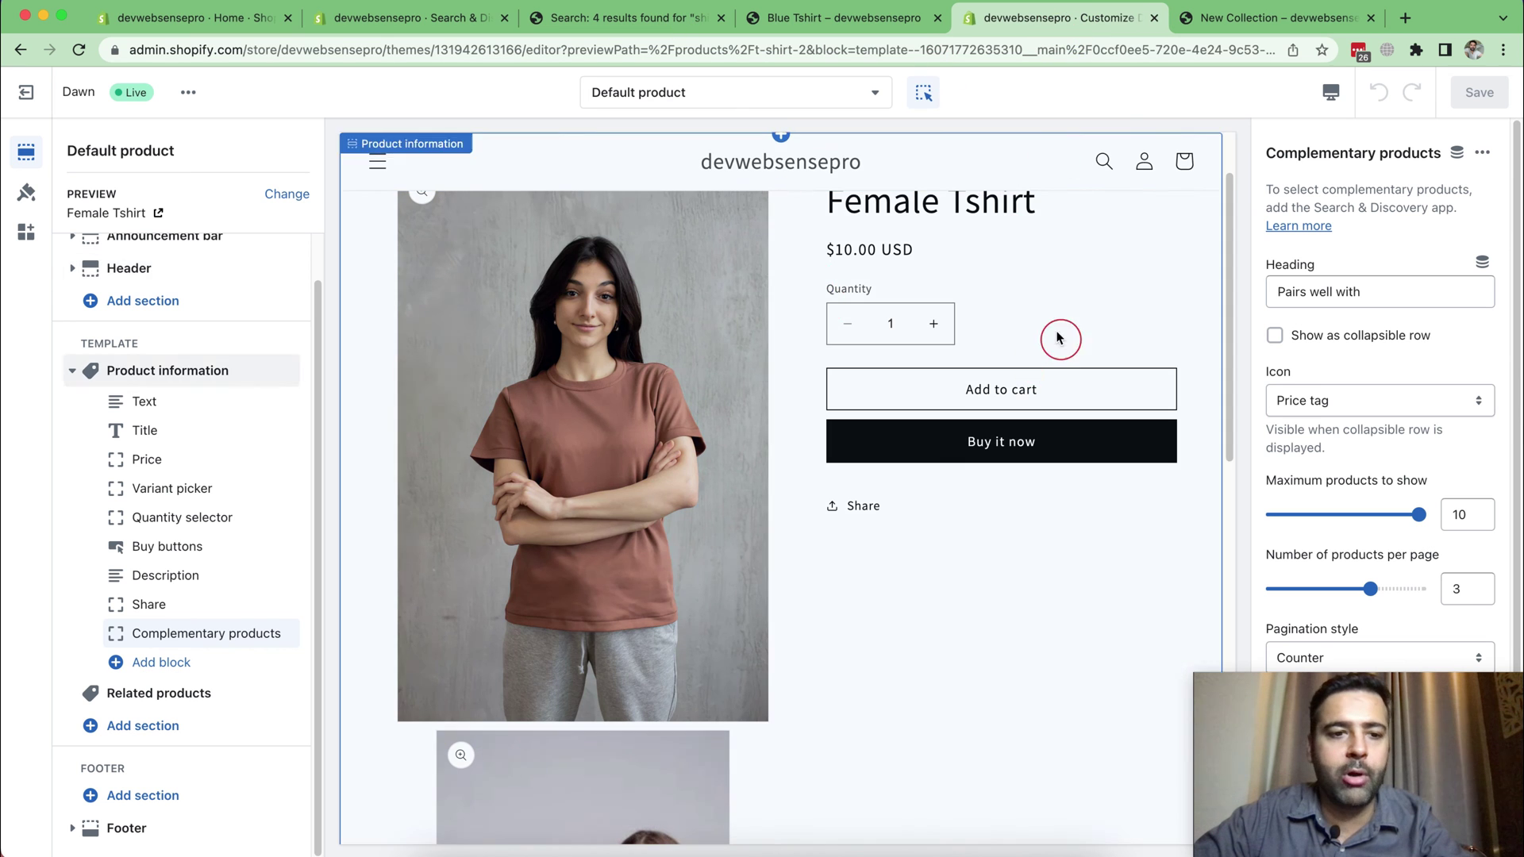
left_click(183, 644)
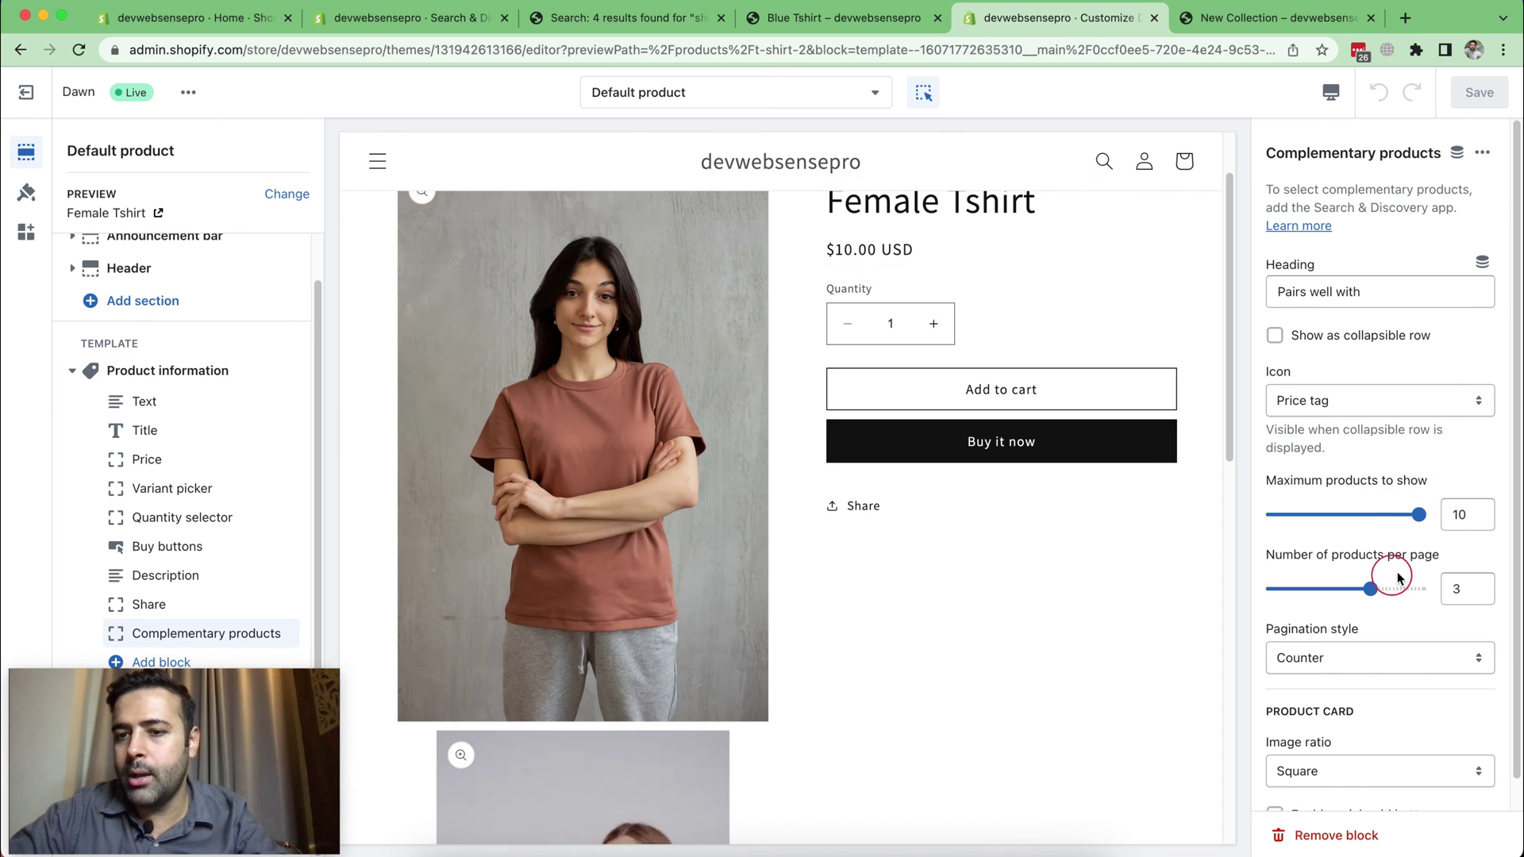
Step: Set the Complementary products block to 4 products per page with the Numbers pagination style
left_click(1461, 585)
double_click(1445, 583)
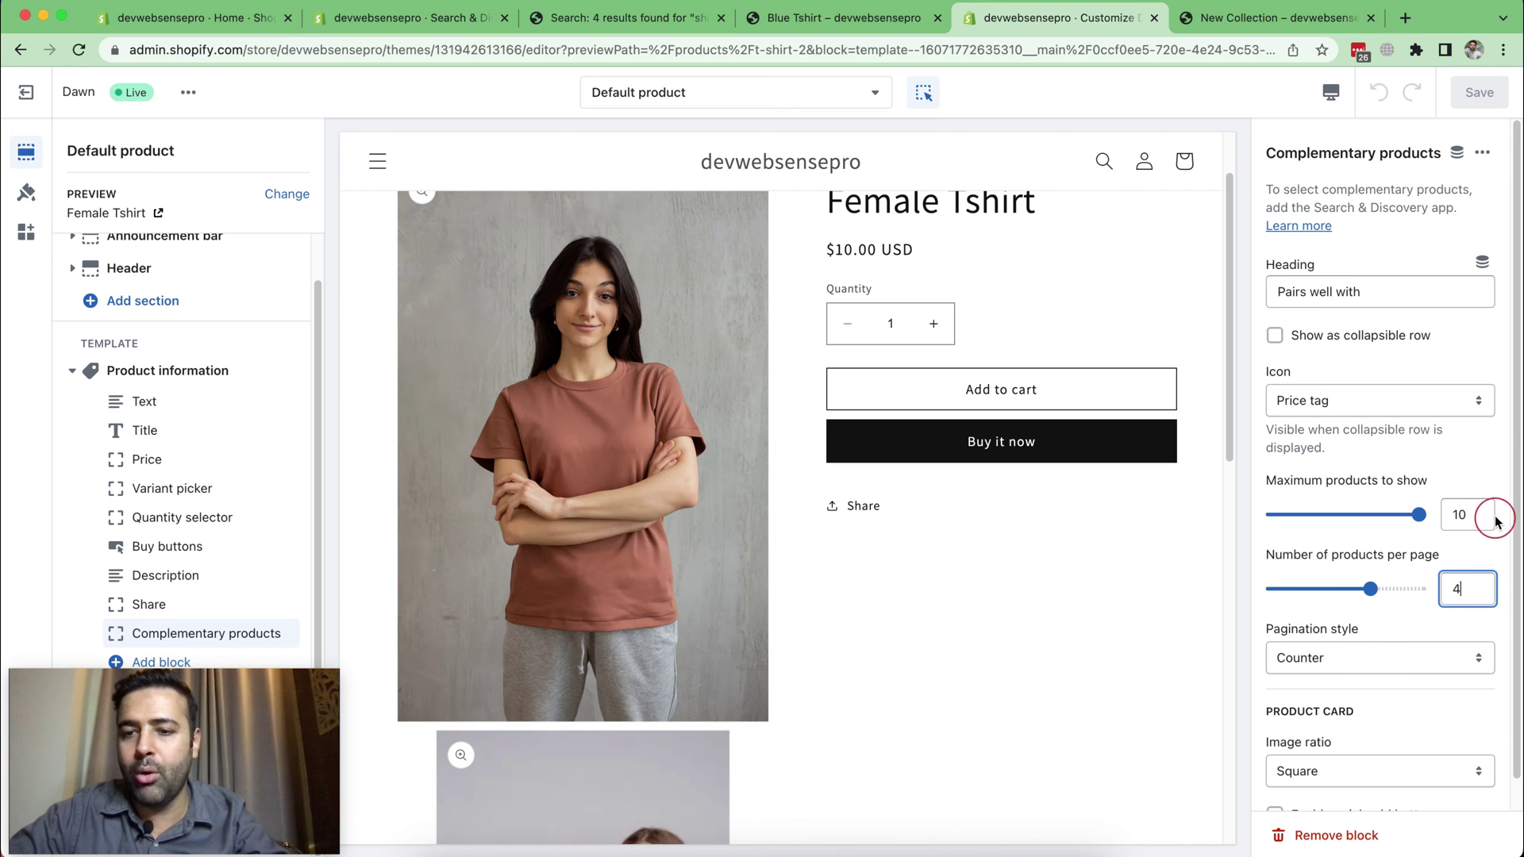
scroll(1469, 516, "down", 1)
left_click(1402, 626)
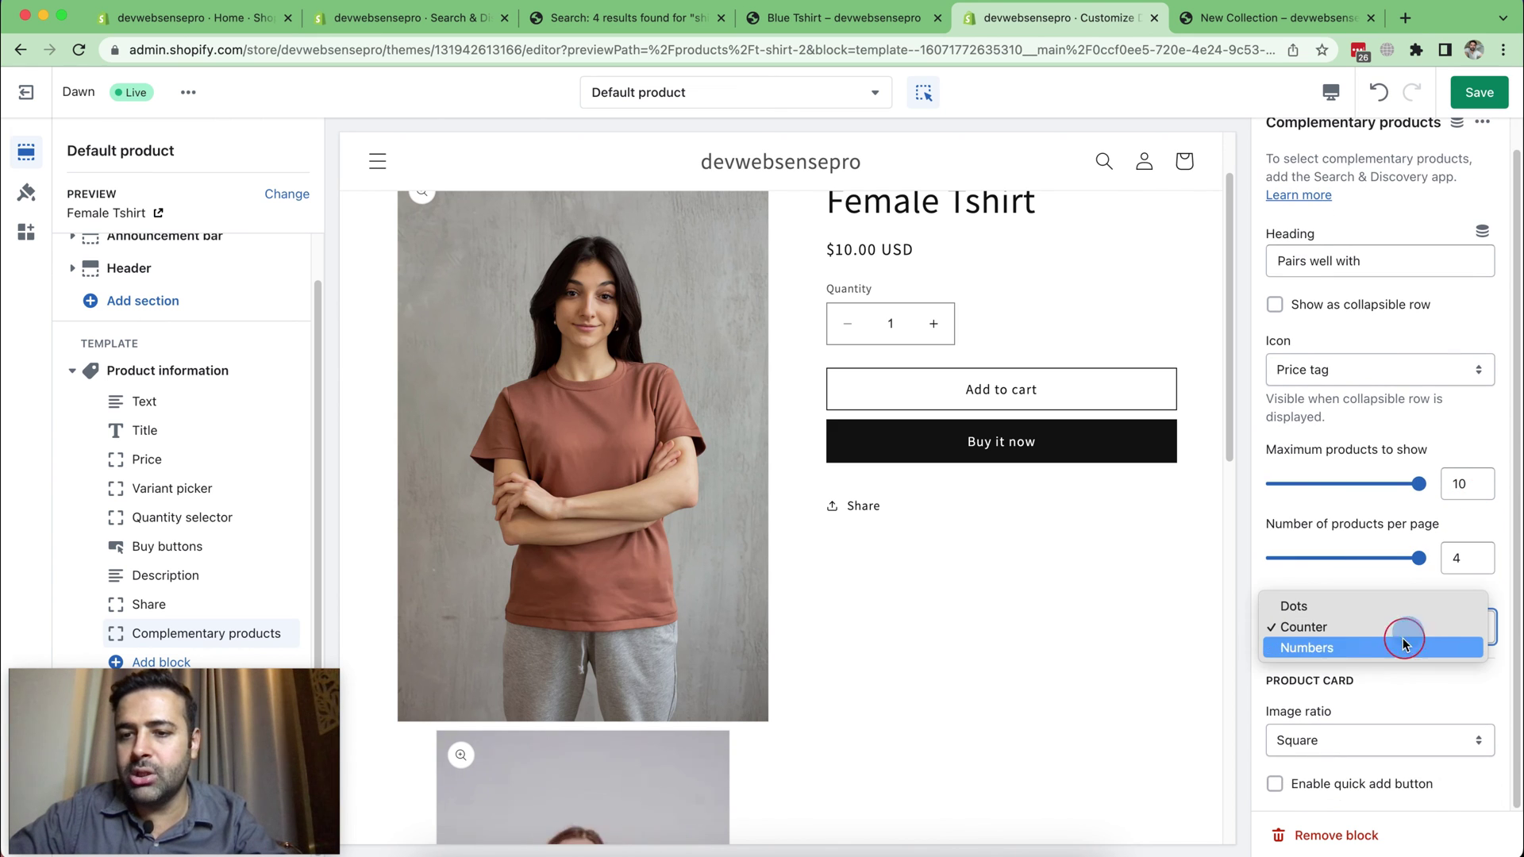
left_click(1350, 648)
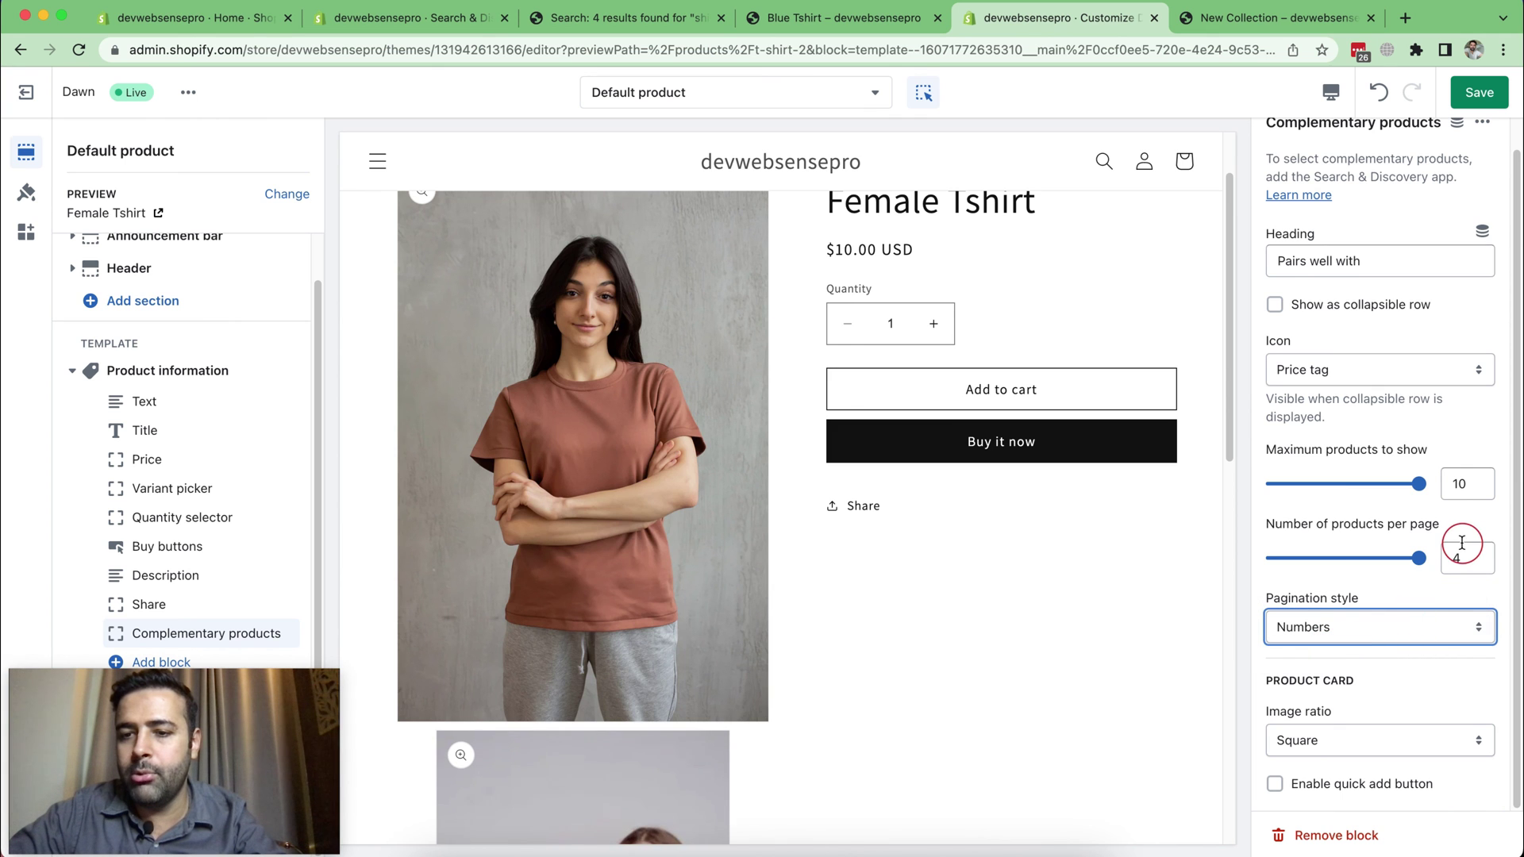
left_click(1420, 739)
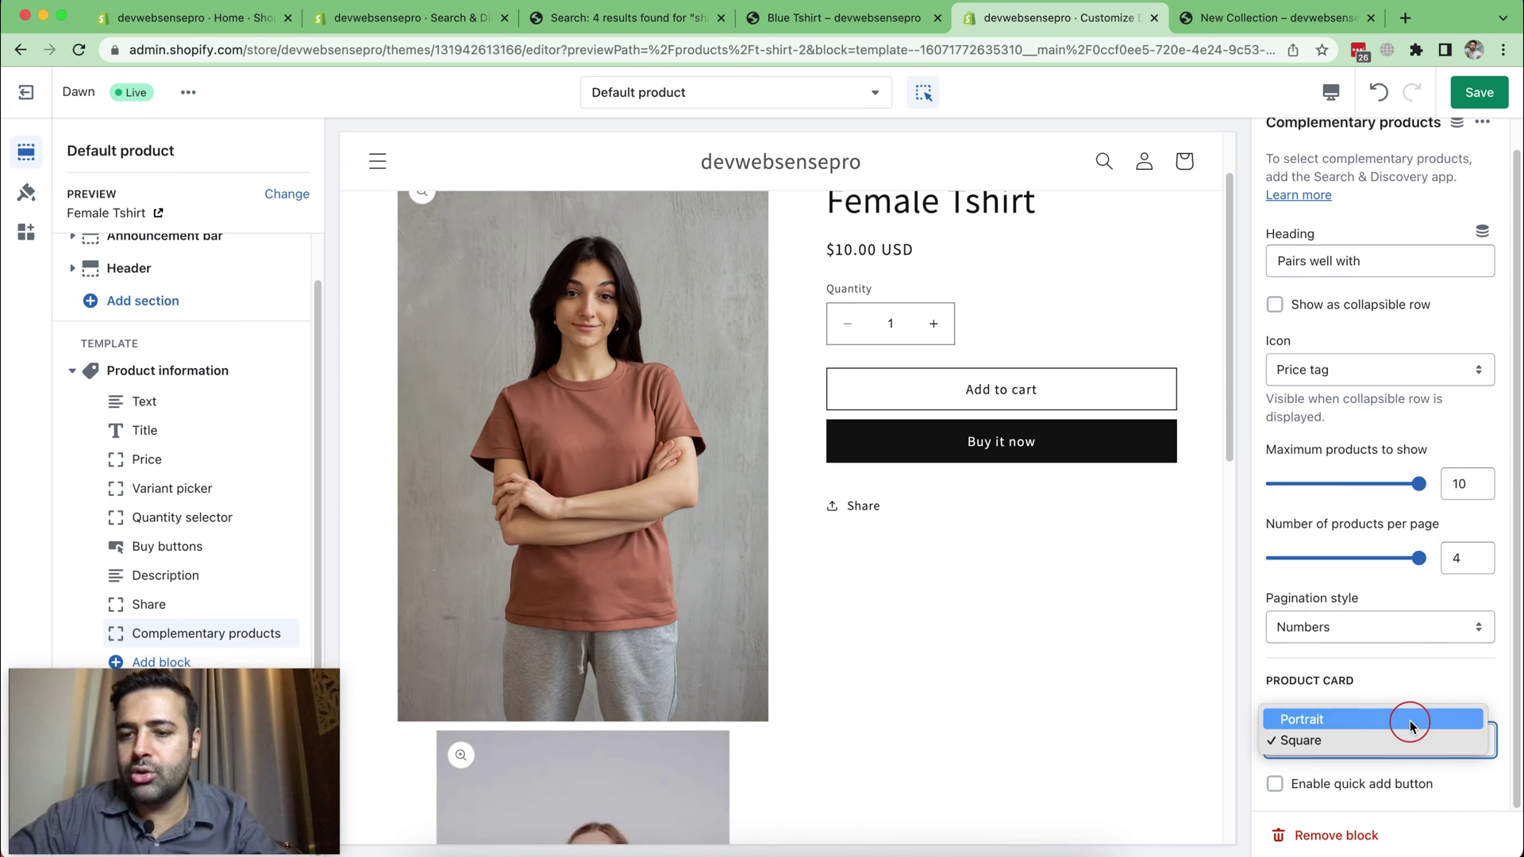
Step: Extend the block's heading to read "Pairs well with this product"
left_click(1367, 264)
triple_click(1367, 265)
left_click(1367, 264)
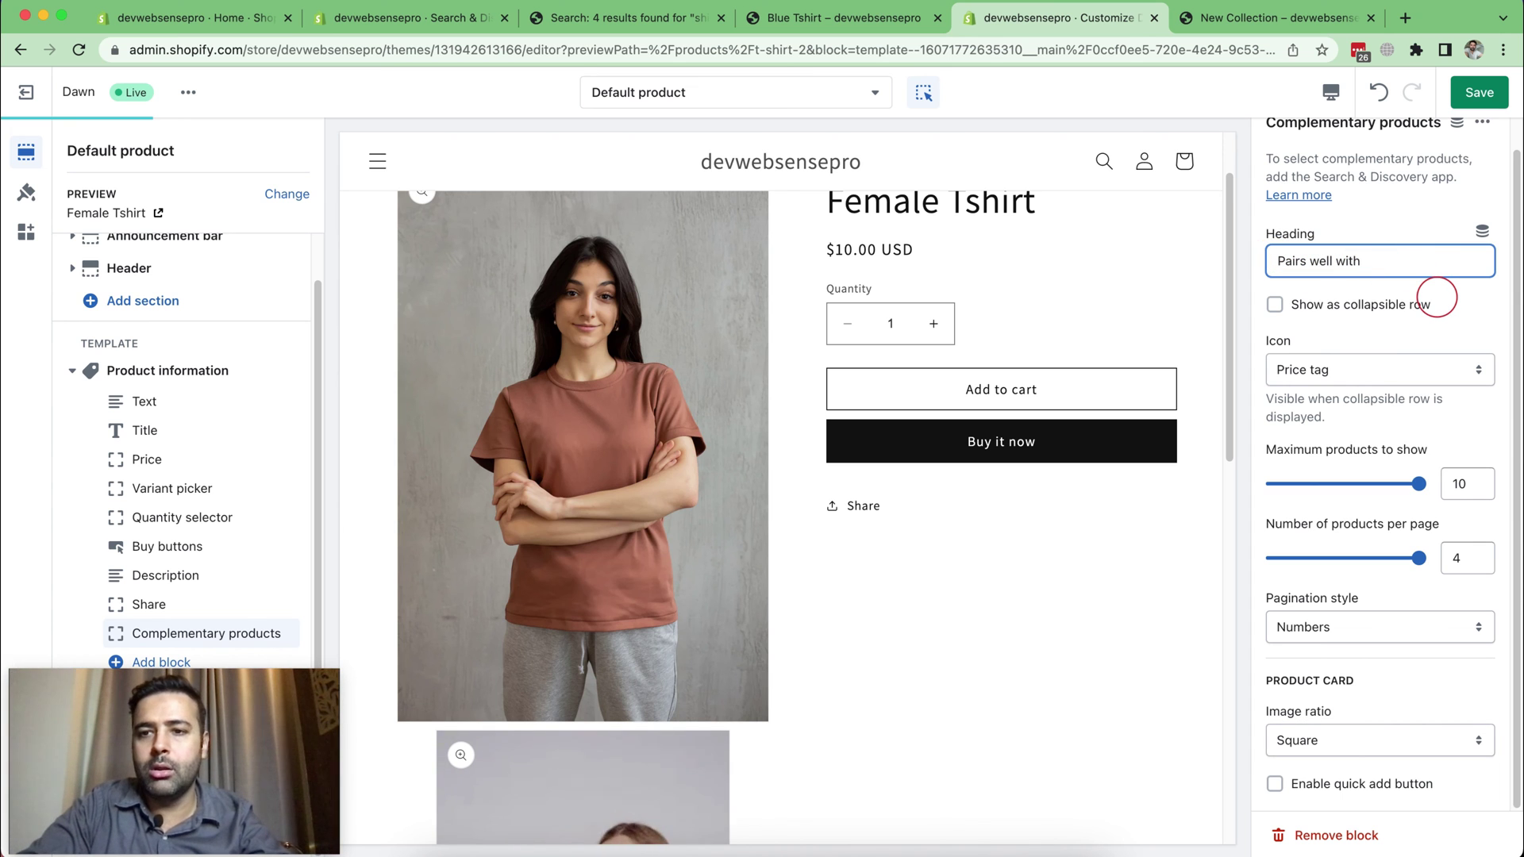
type("this product")
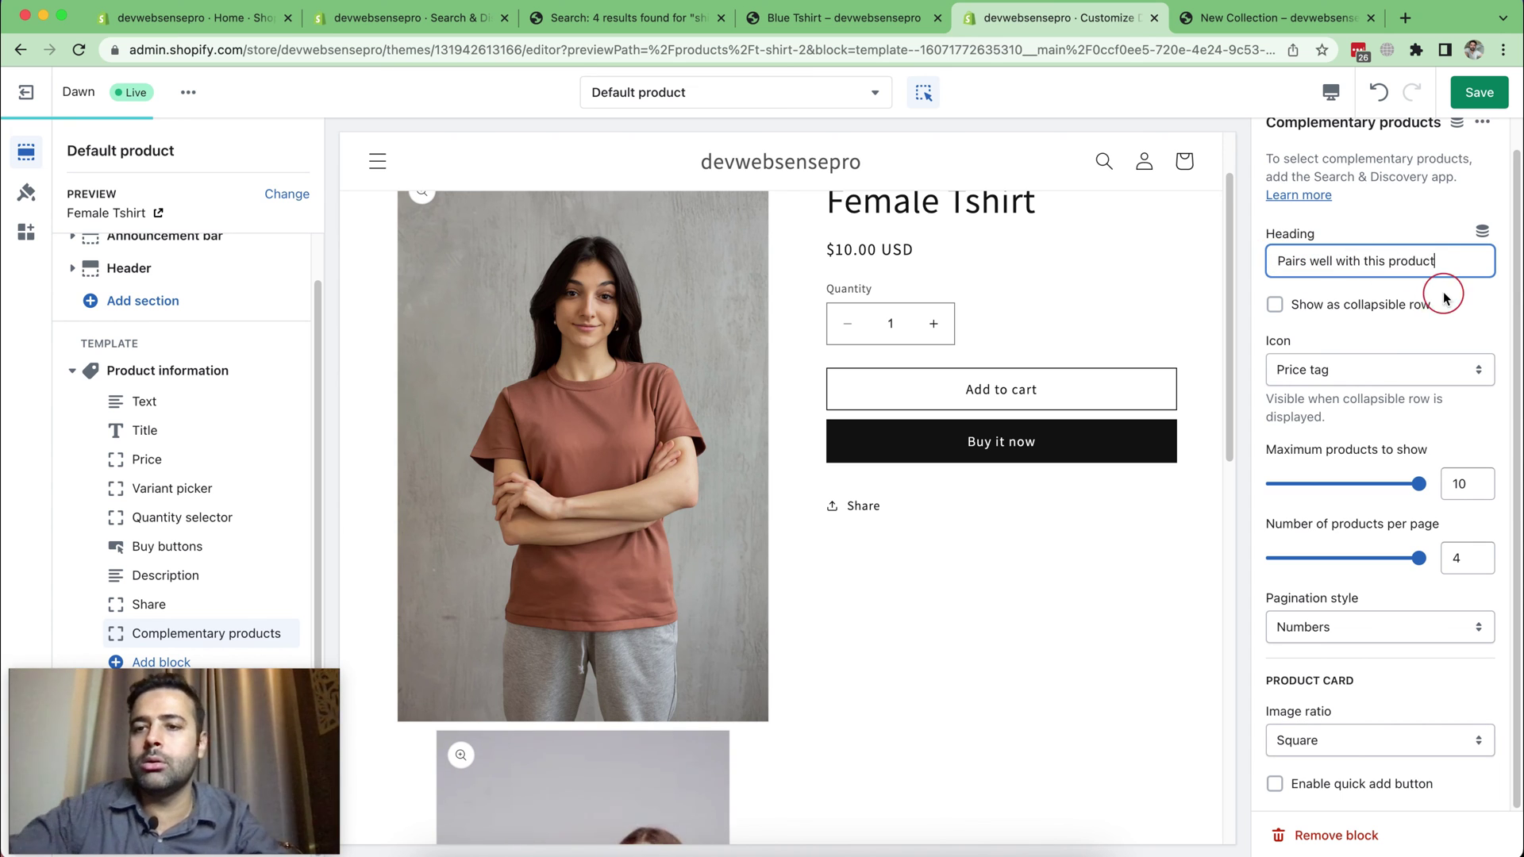
Step: Choose Heart as the Complementary products block's icon and save the template
scroll(1421, 397, "up", 1)
left_click(1407, 419)
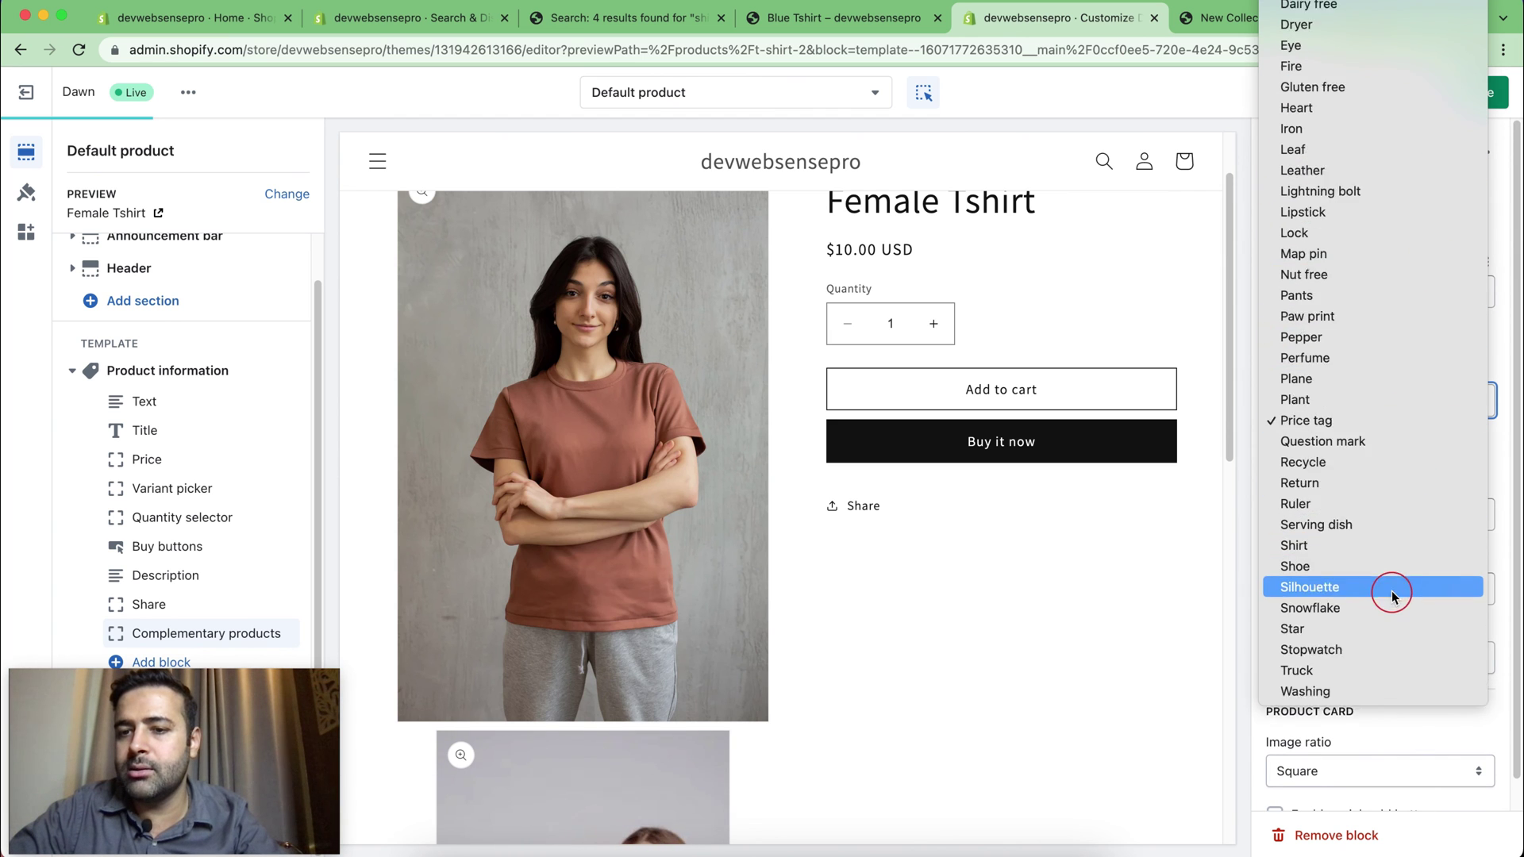
scroll(1395, 583, "up", 5)
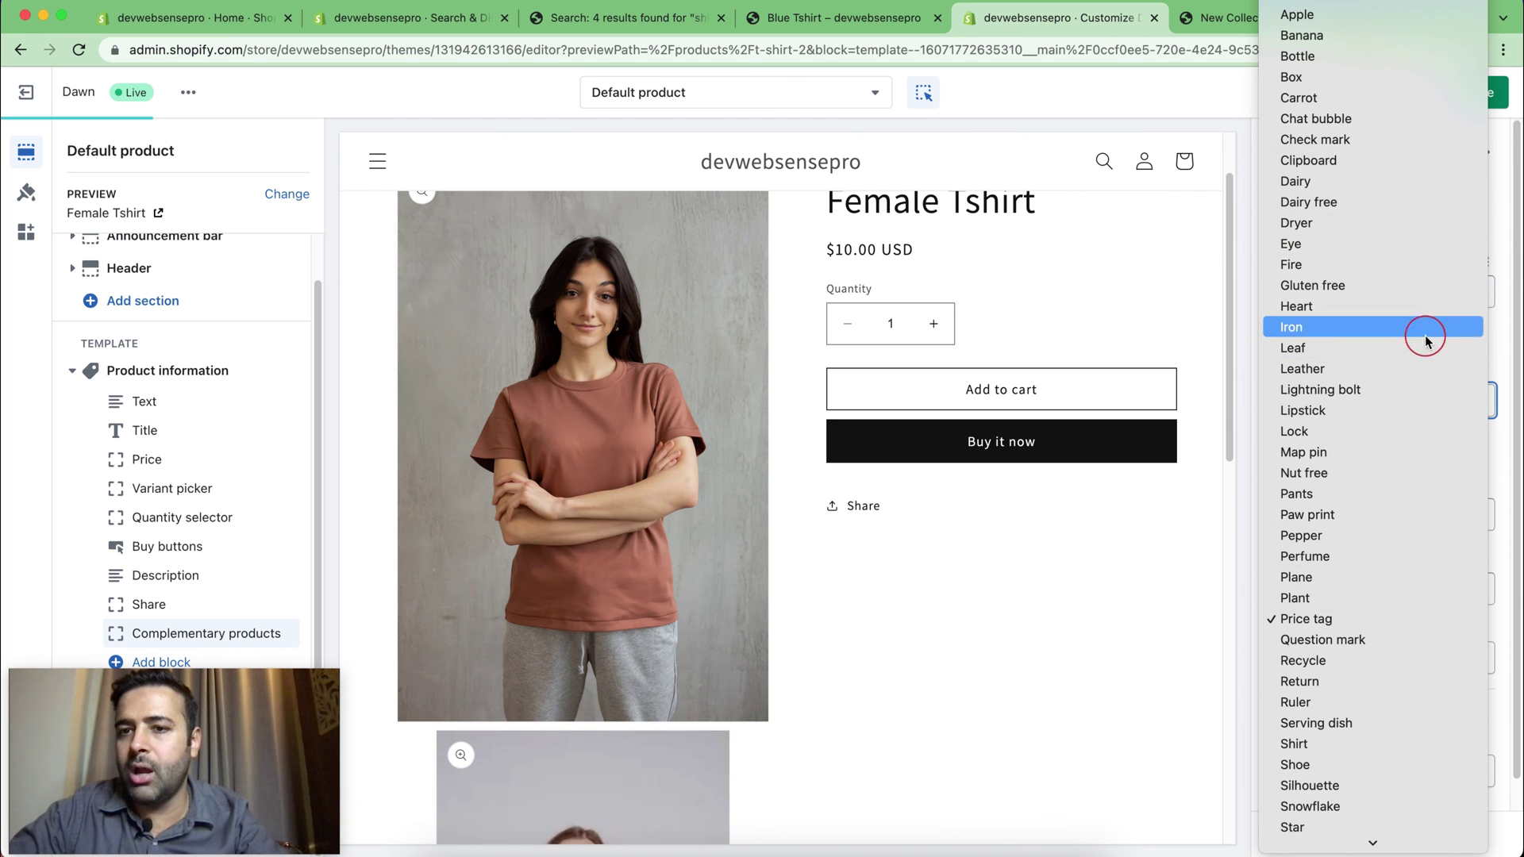
left_click(1353, 306)
left_click(1479, 92)
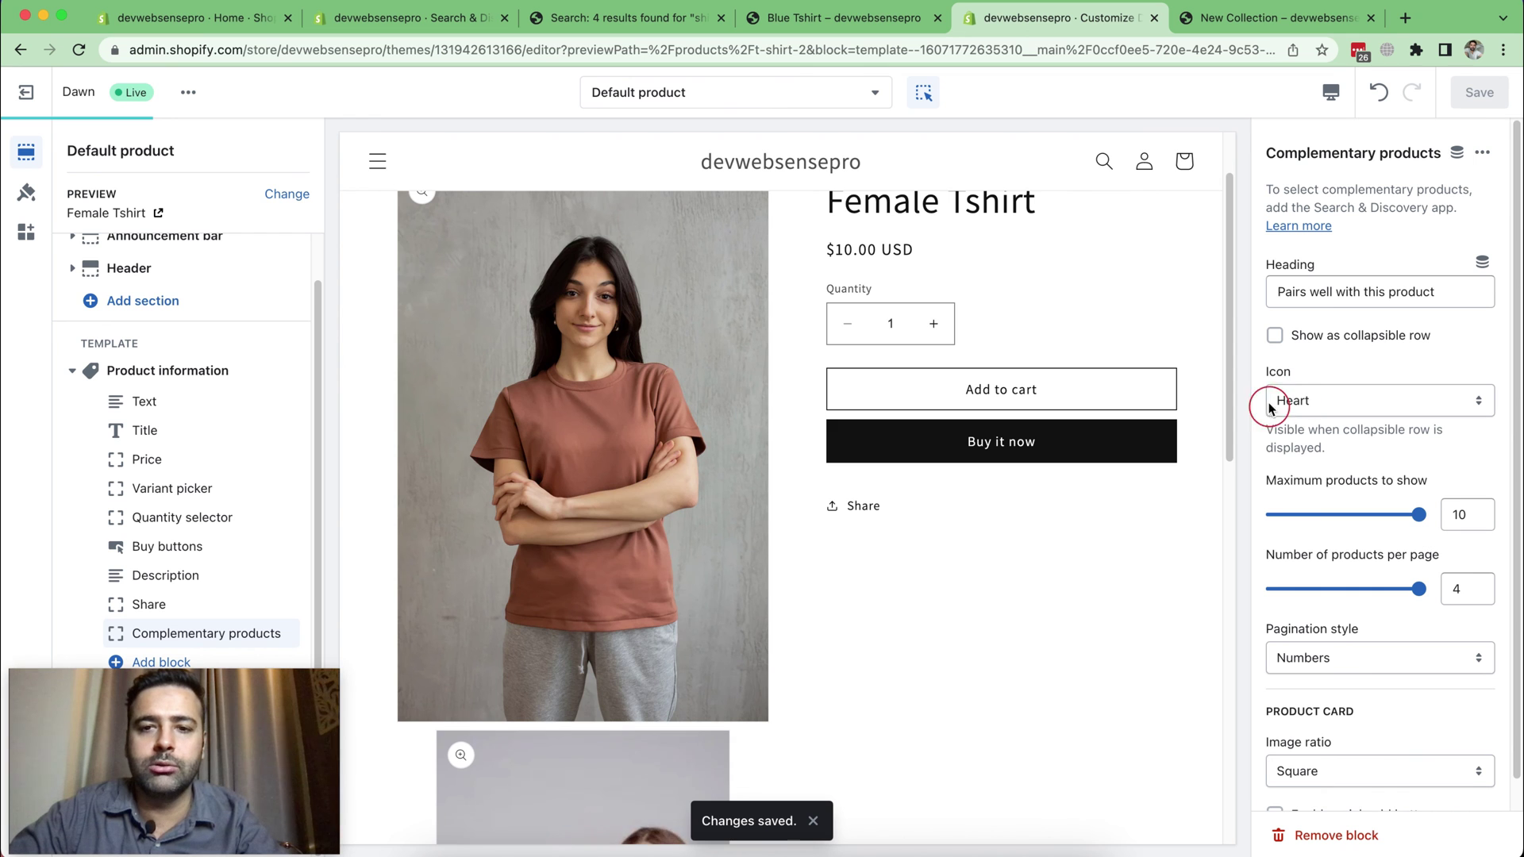
Step: Find Blue Tshirt by searching for "blue", load it in the theme preview and check its "Pairs well with this product" section
left_click(815, 95)
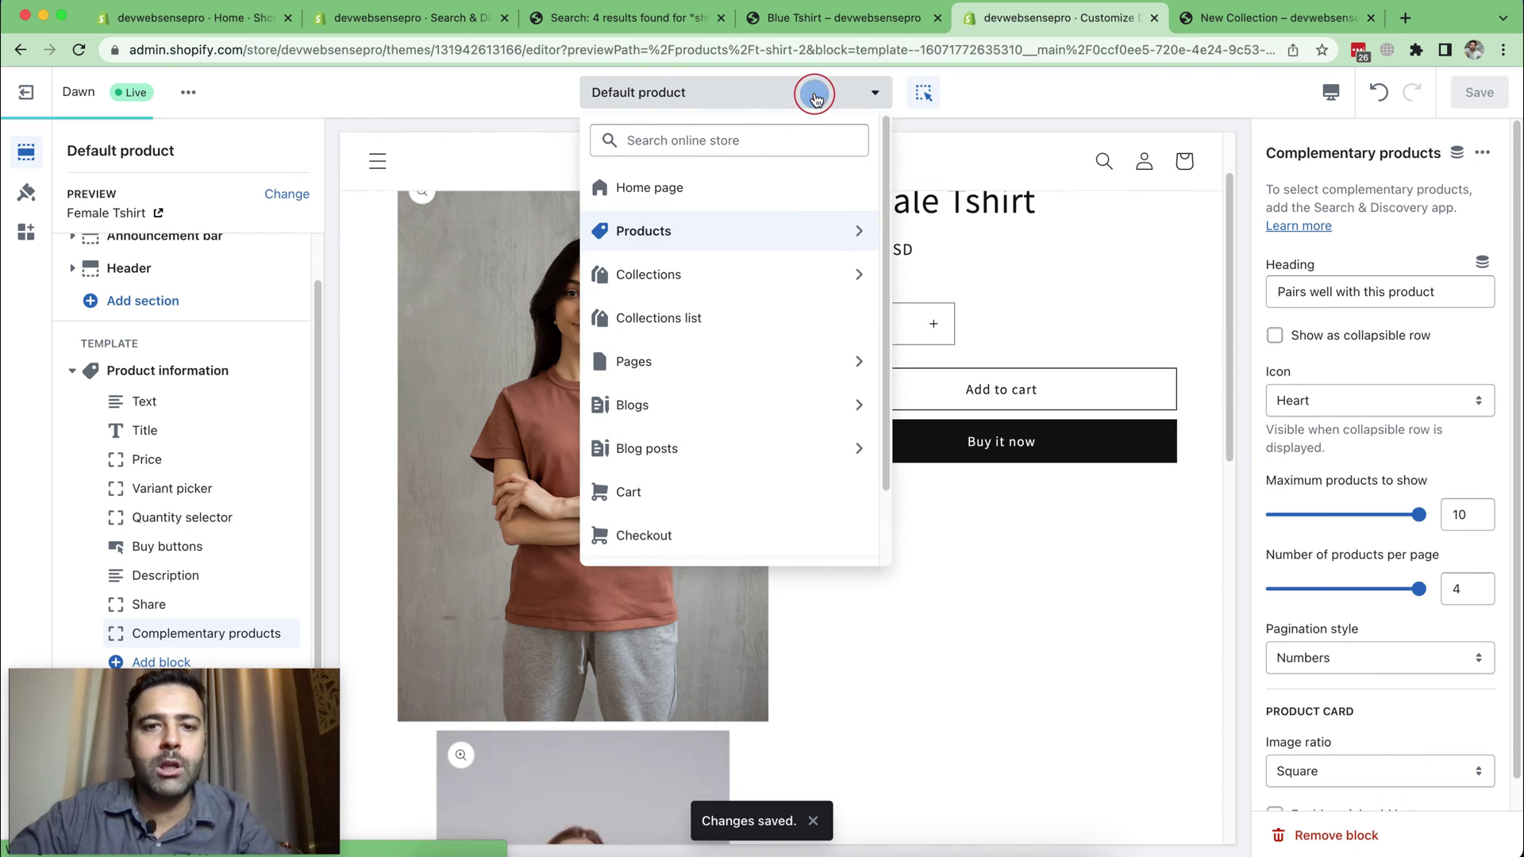
left_click(731, 140)
type("blue")
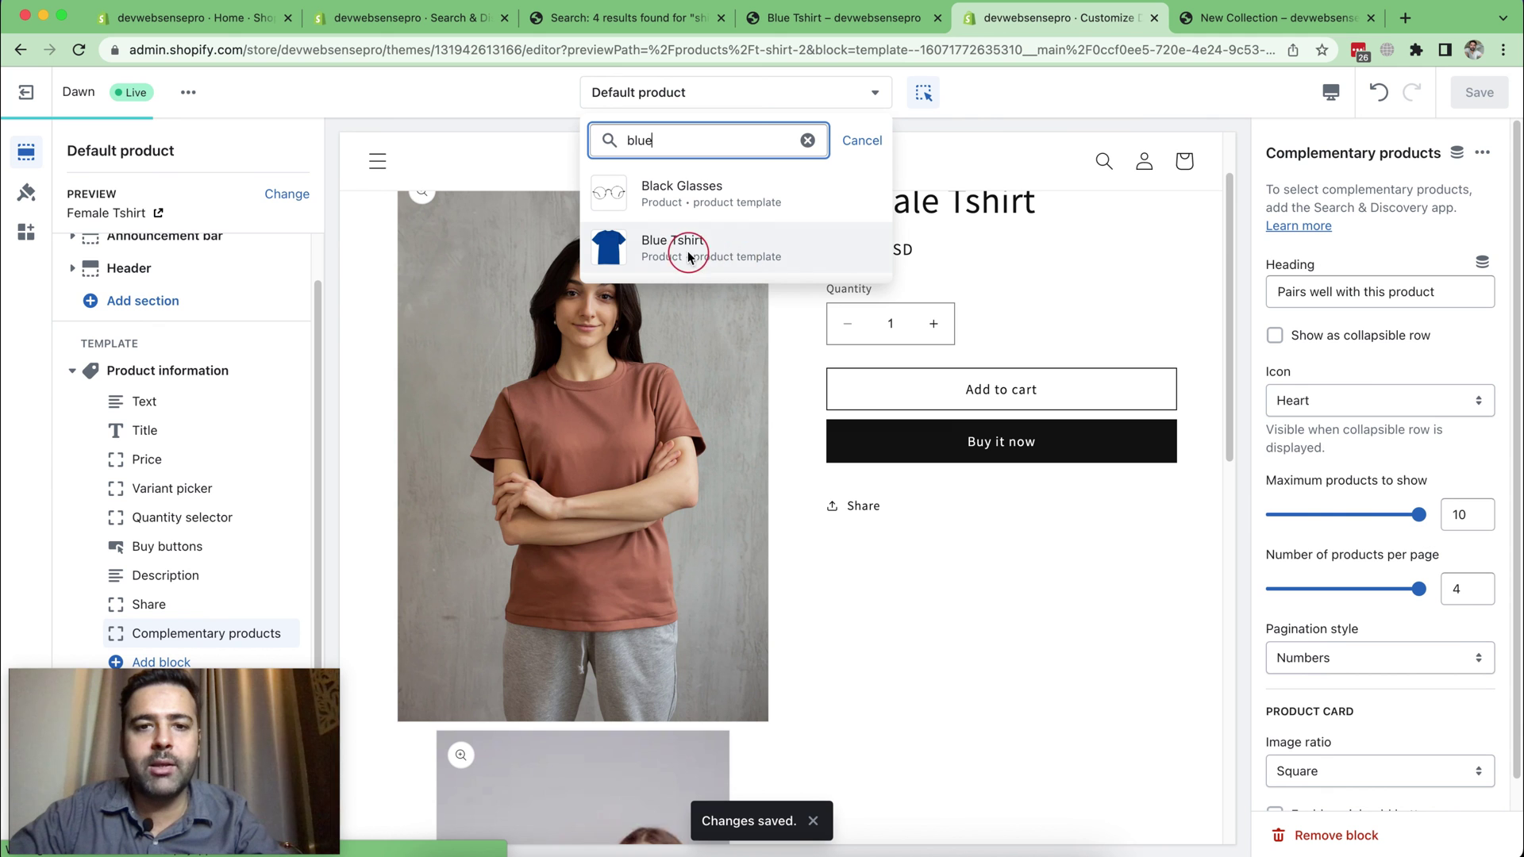
left_click(727, 246)
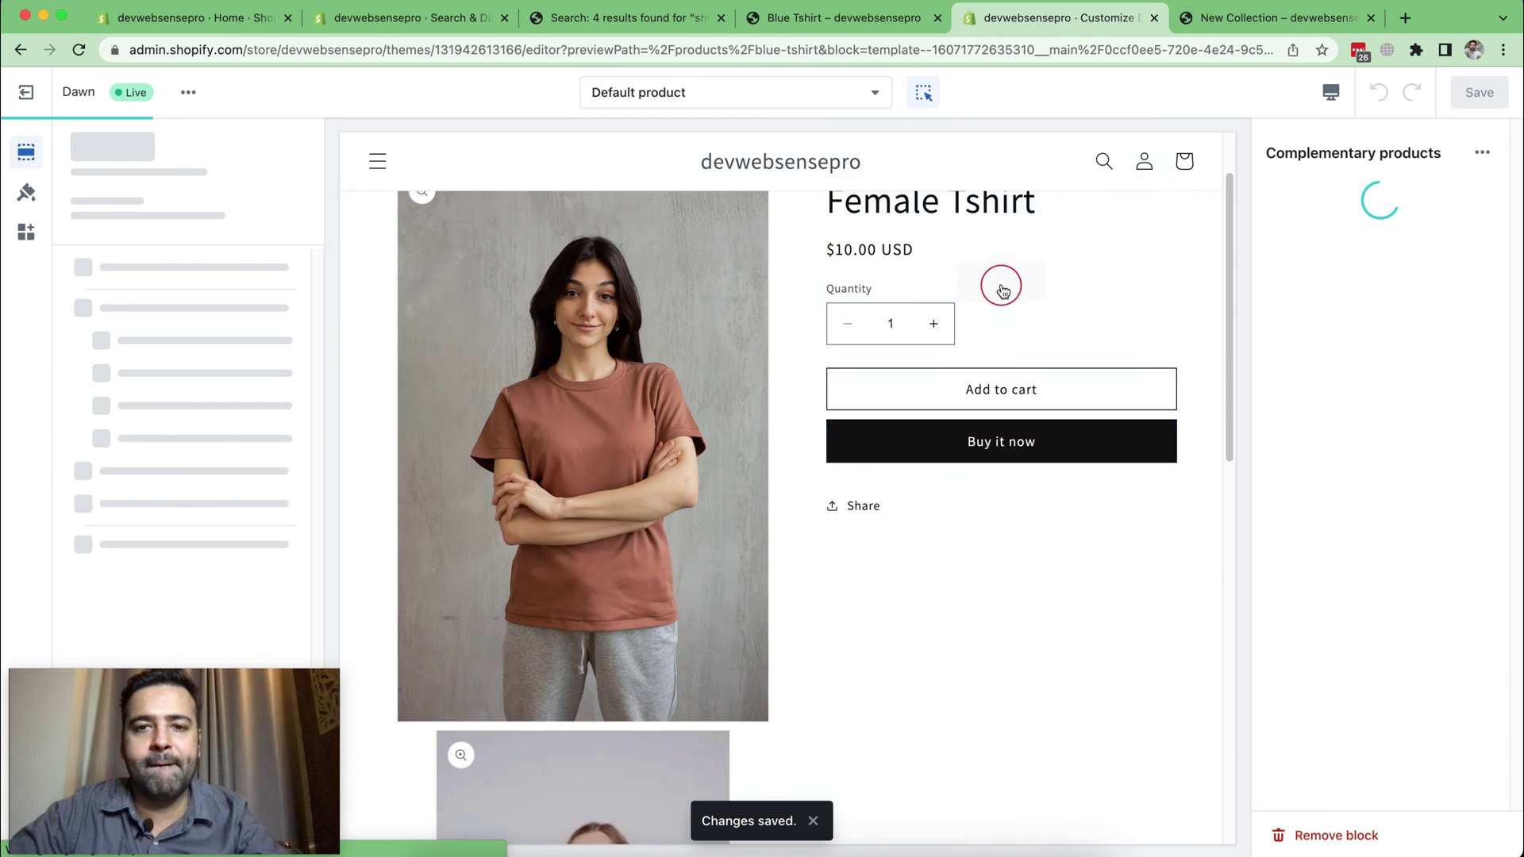
scroll(1201, 318, "down", 15)
scroll(1198, 309, "down", 10)
scroll(1177, 373, "up", 1)
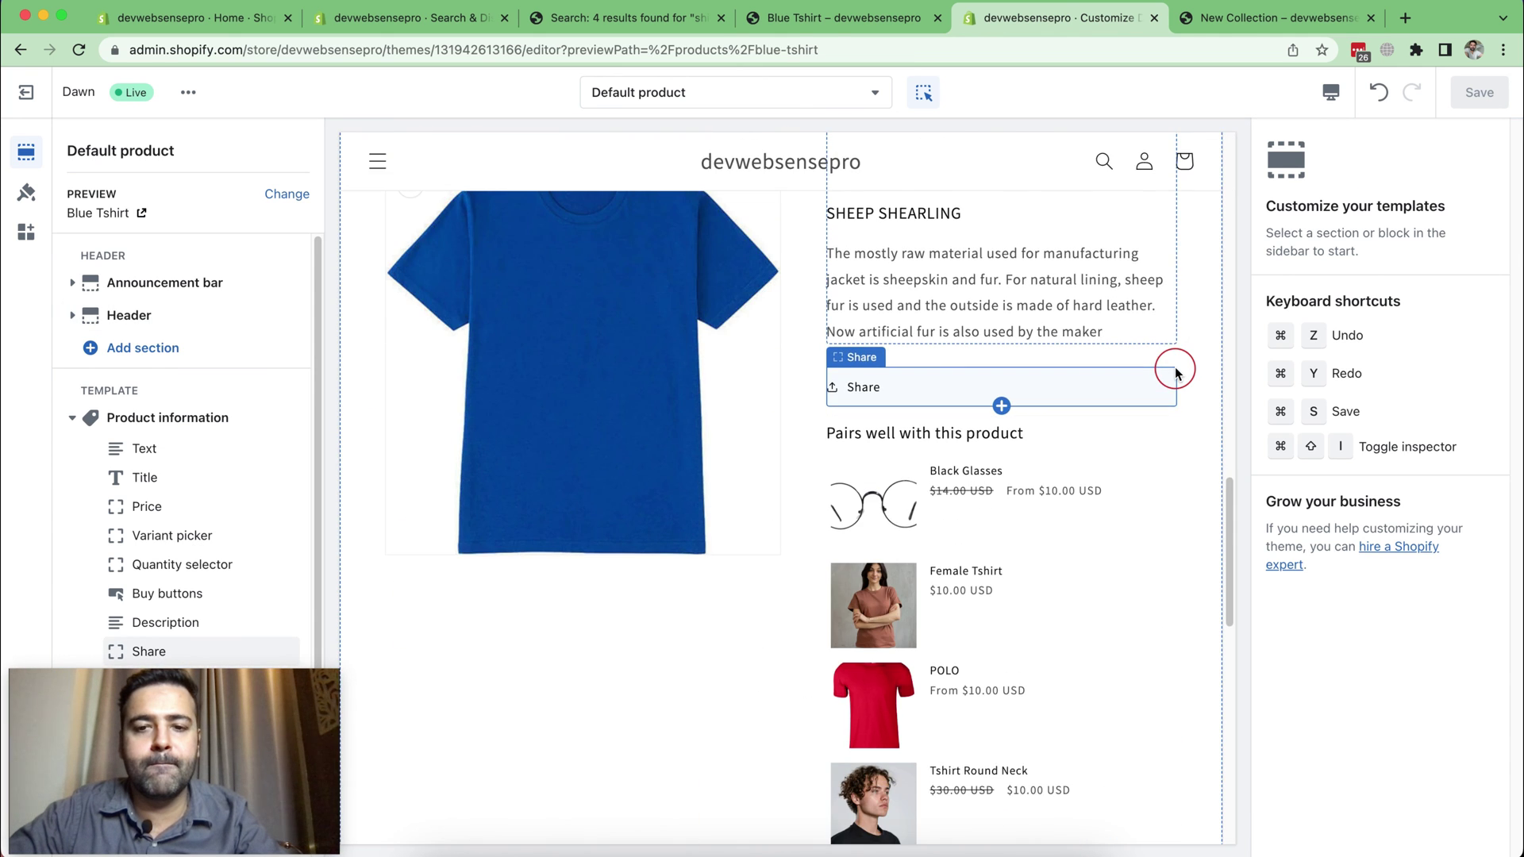
scroll(1175, 369, "down", 3)
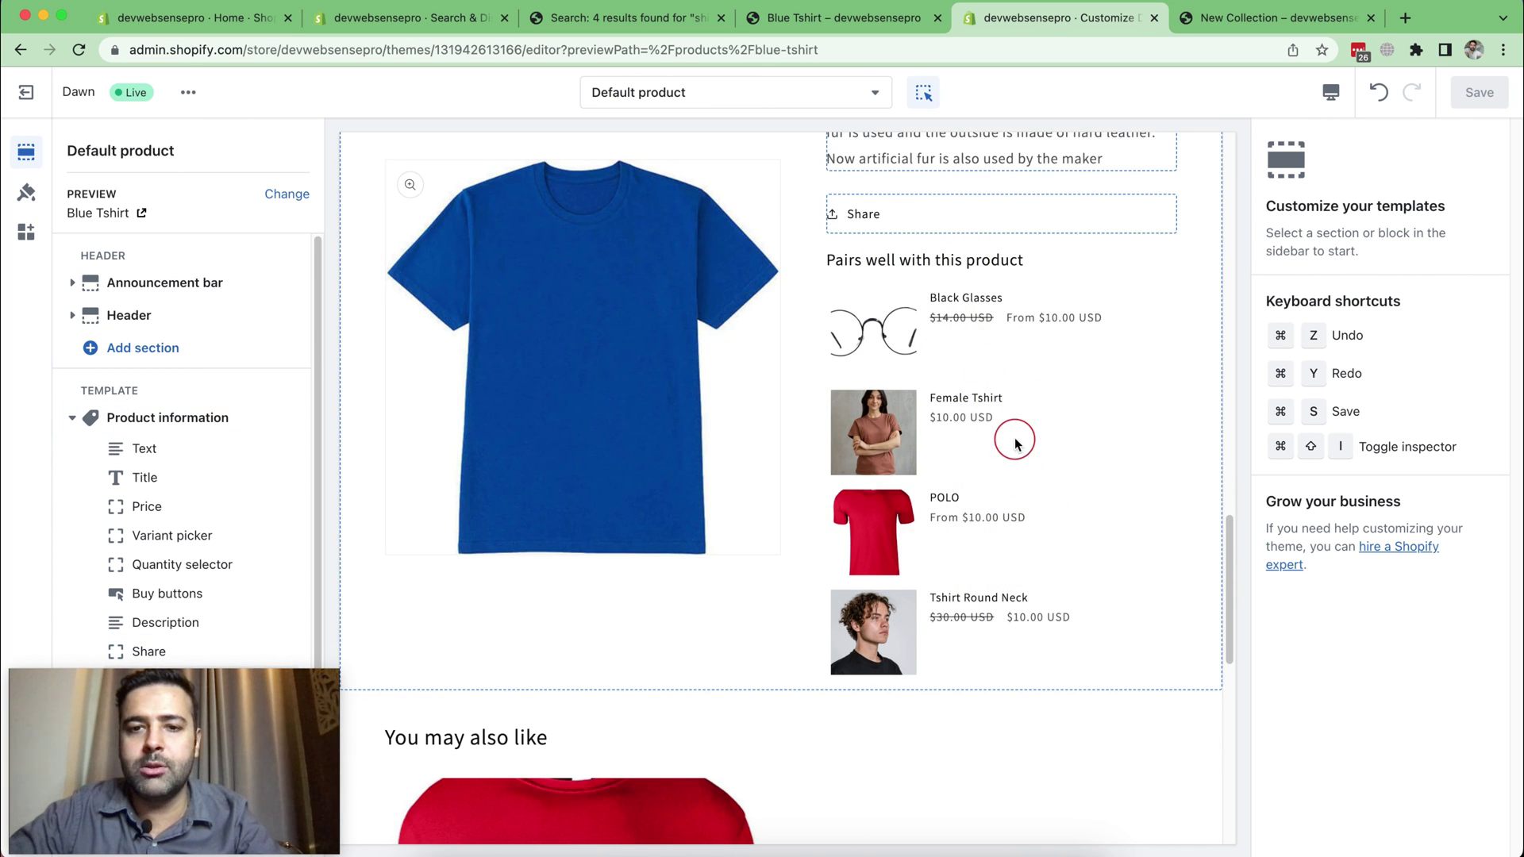
scroll(284, 548, "down", 1)
Step: Reduce the Complementary products block to 2 products per page and check the pagination in the preview
left_click(182, 633)
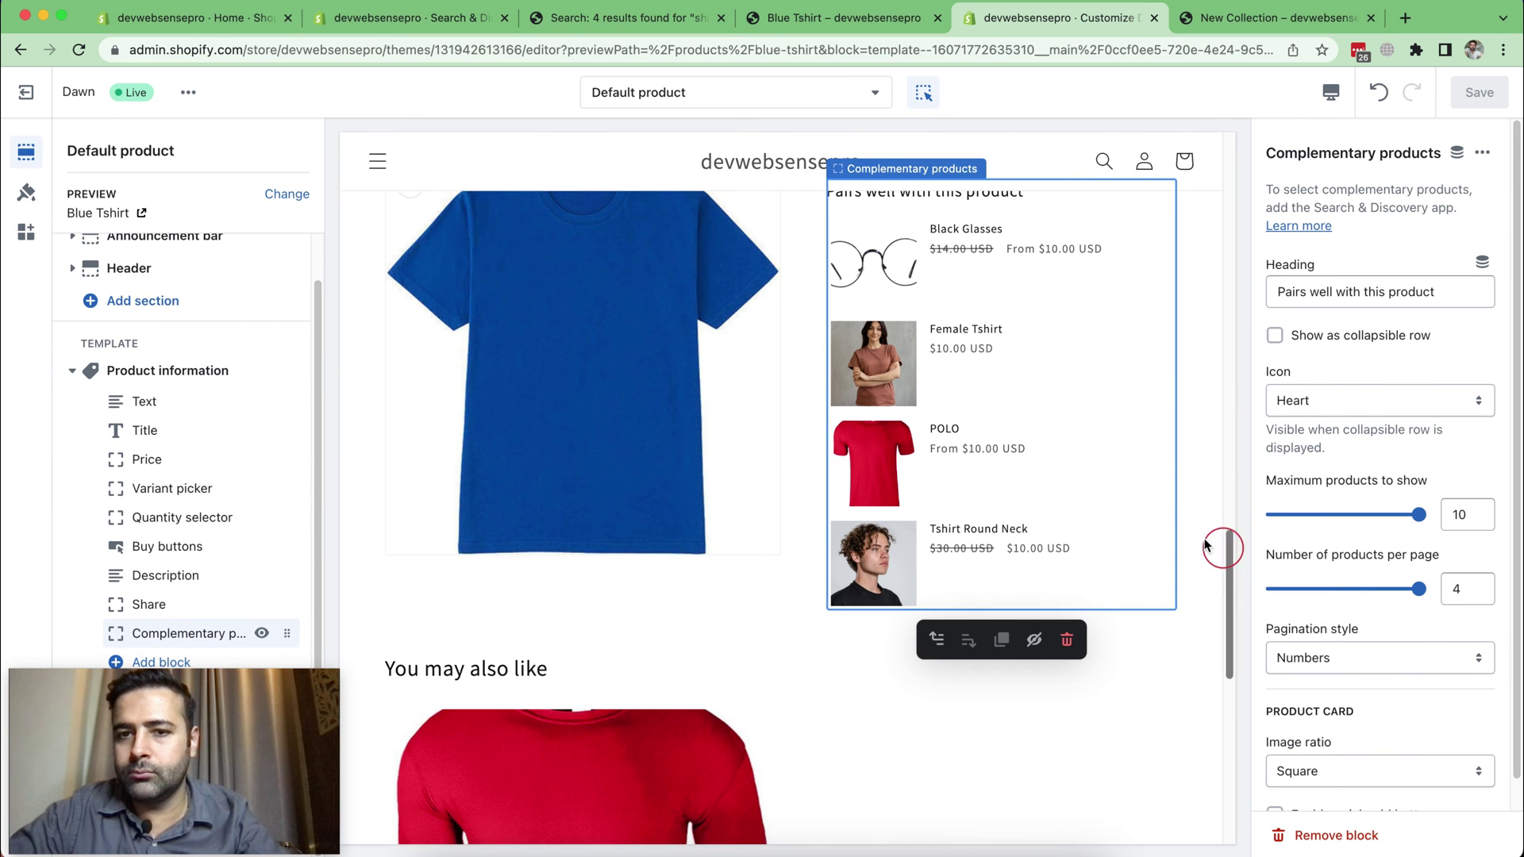
left_click_drag(1467, 589, 1435, 619)
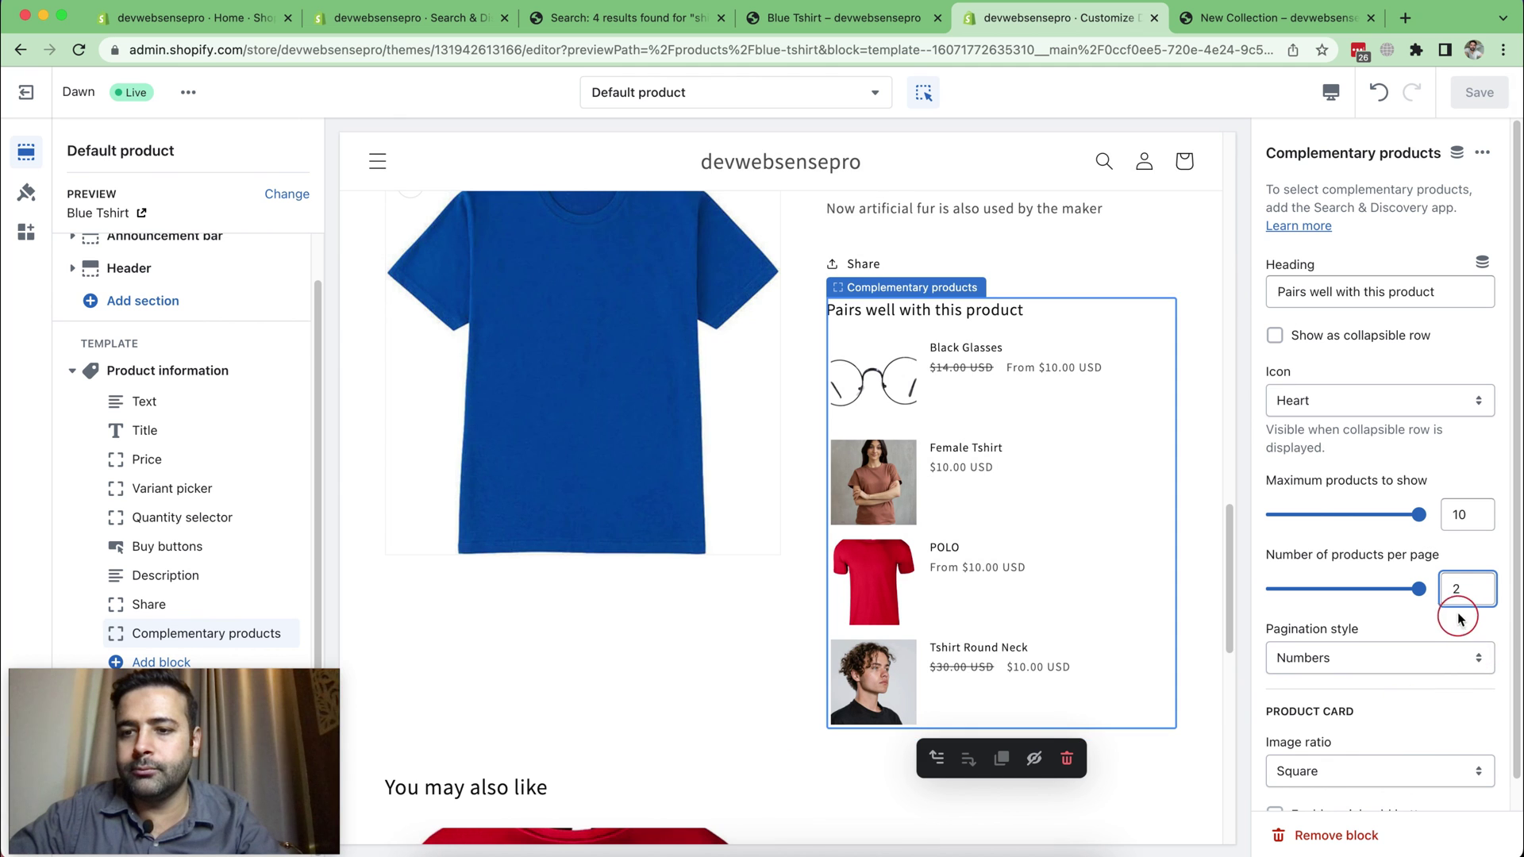
left_click_drag(1422, 588, 1322, 589)
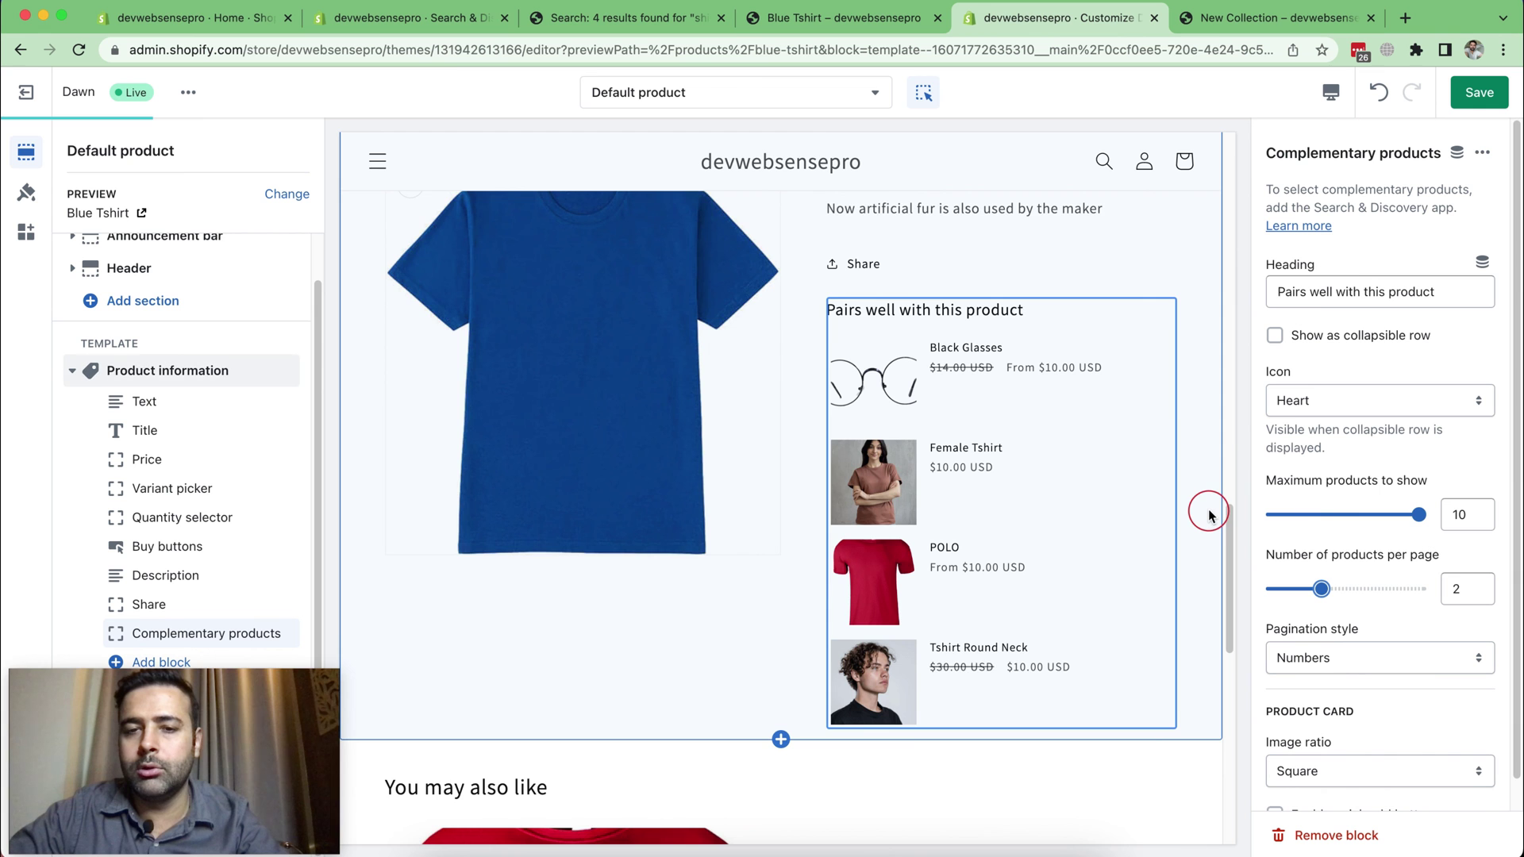
scroll(1223, 476, "up", 15)
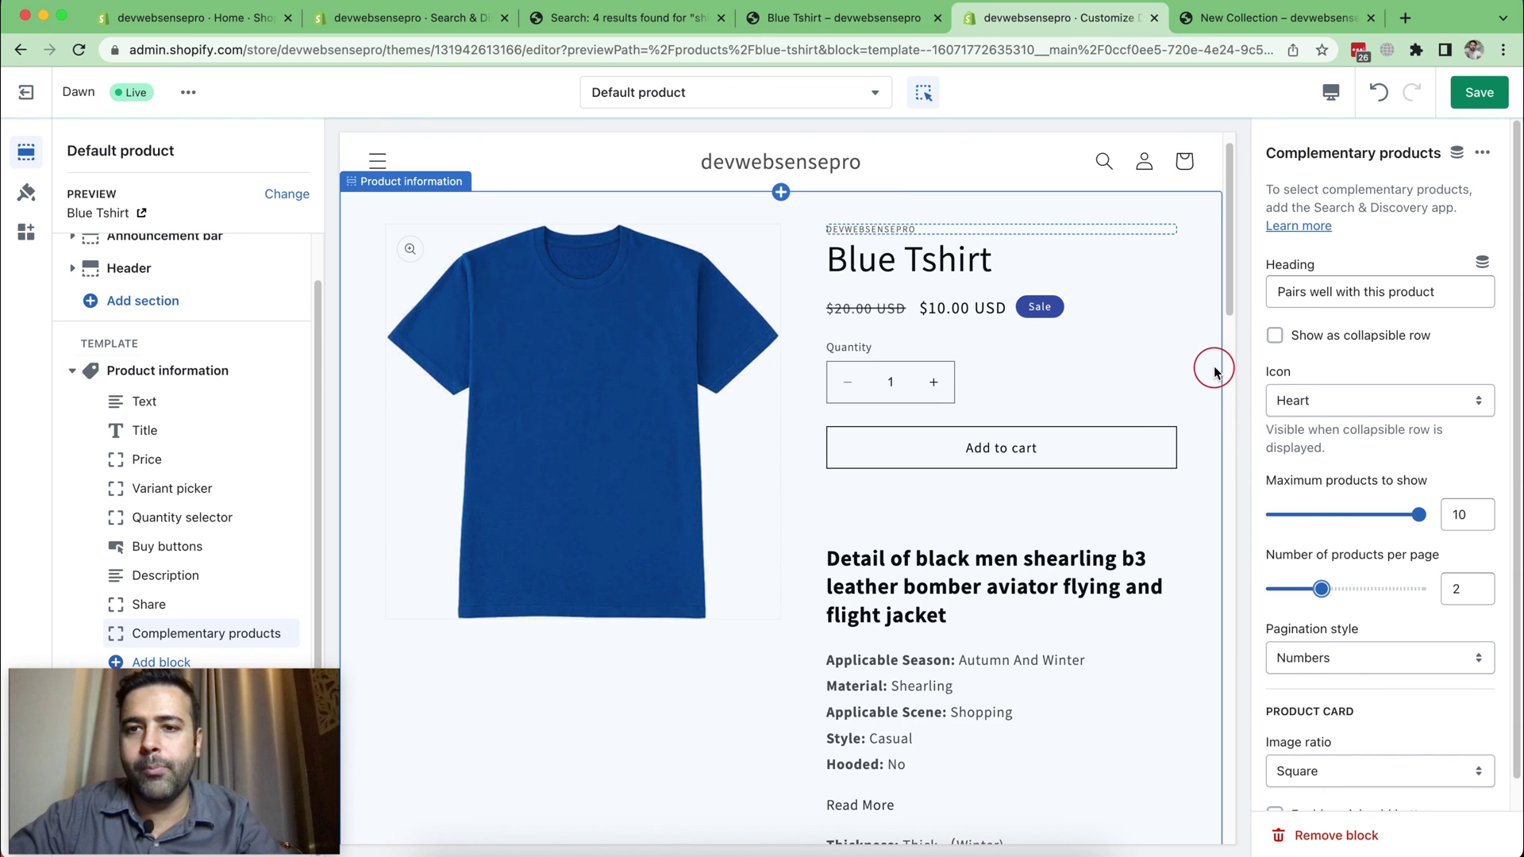
scroll(1214, 372, "down", 15)
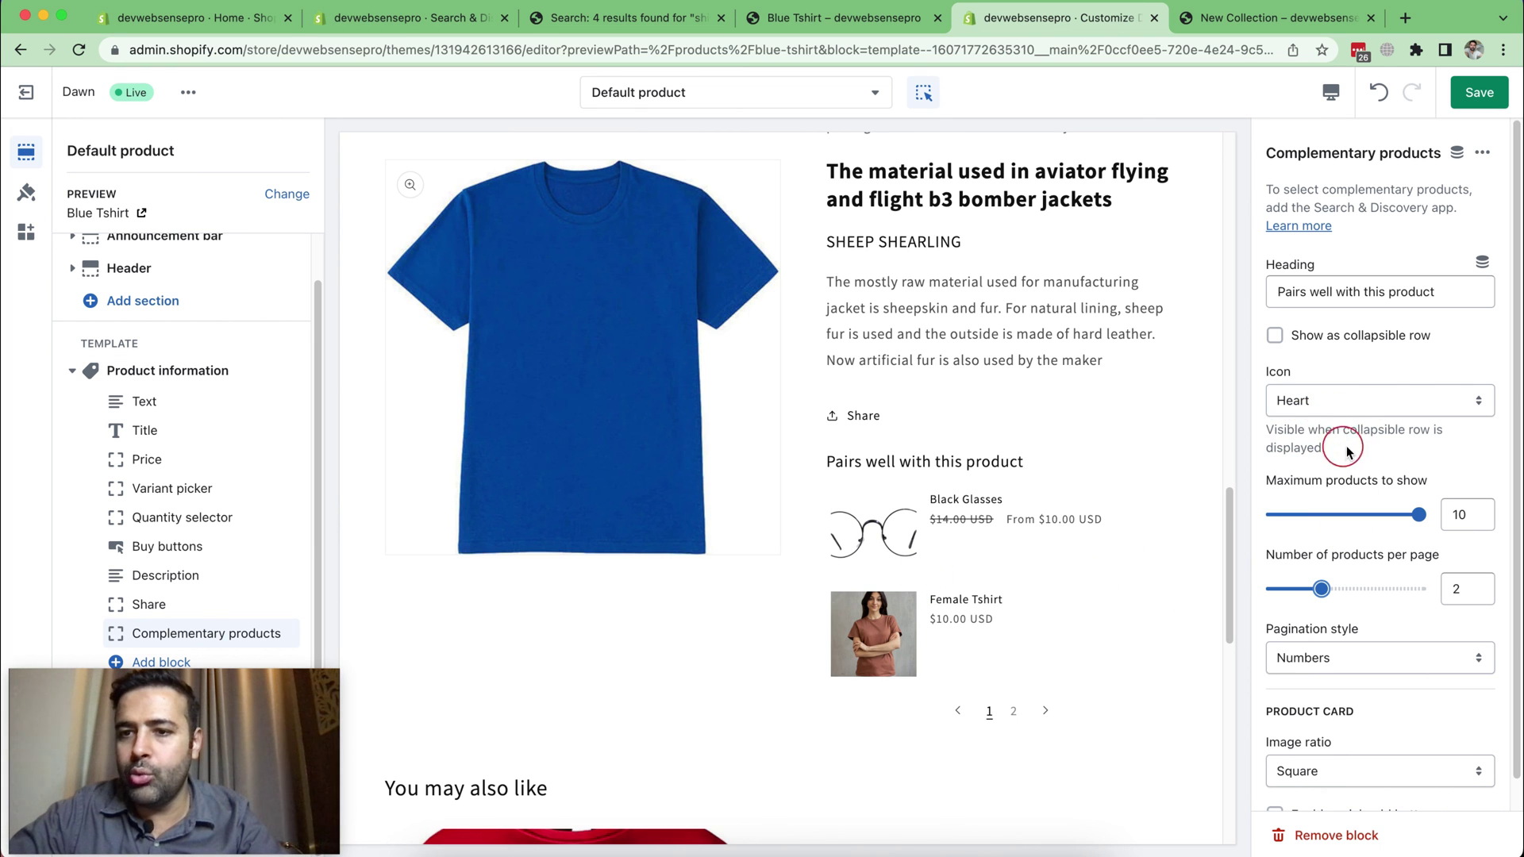
Step: Show the Complementary products block as a collapsible row and bring it into view in the Blue Tshirt preview
left_click_drag(1353, 451, 1263, 433)
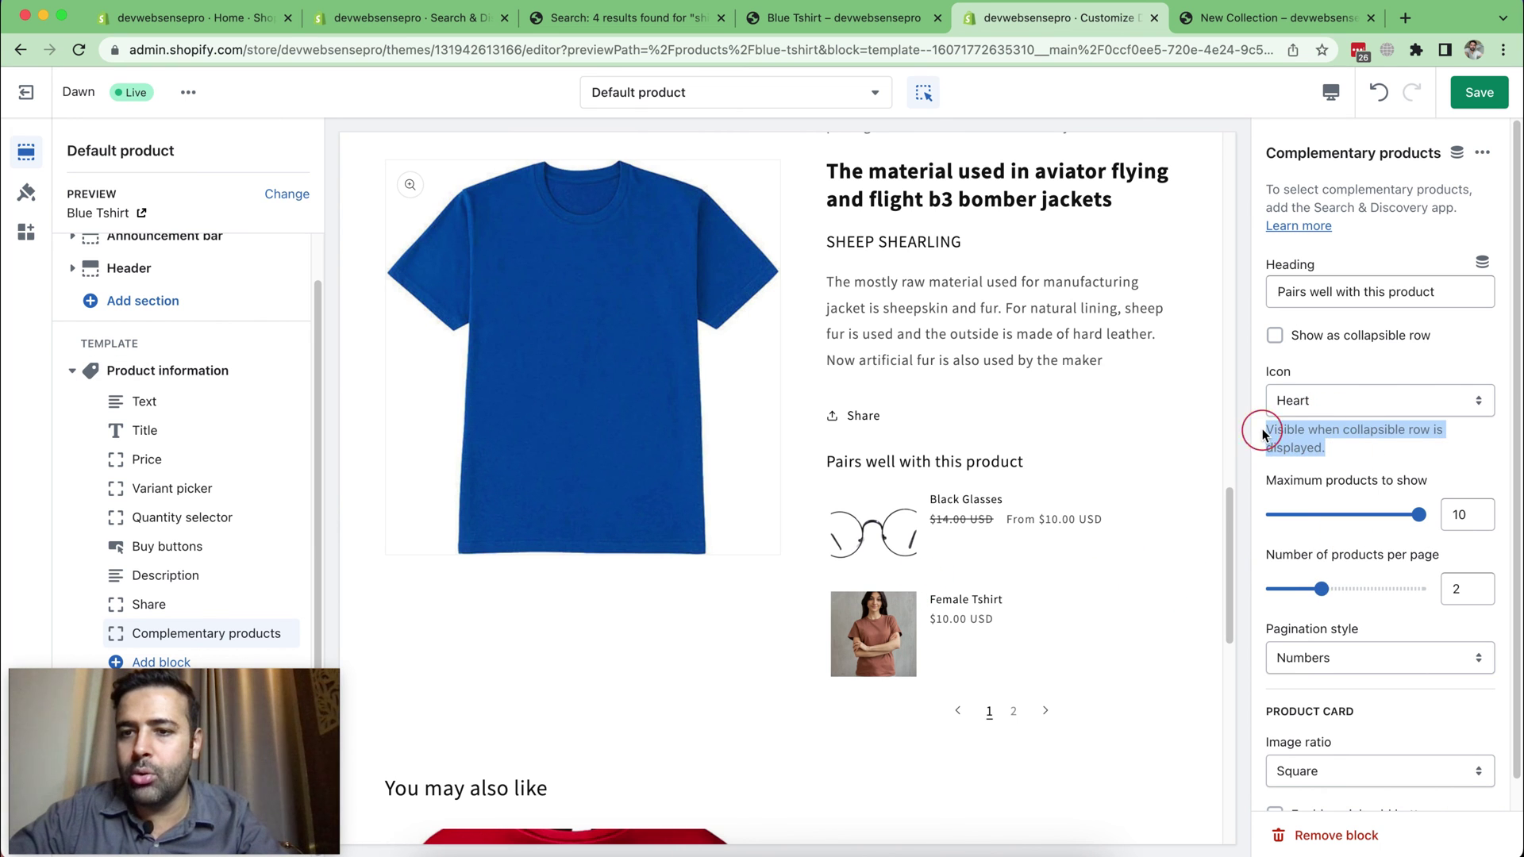
left_click(1324, 446)
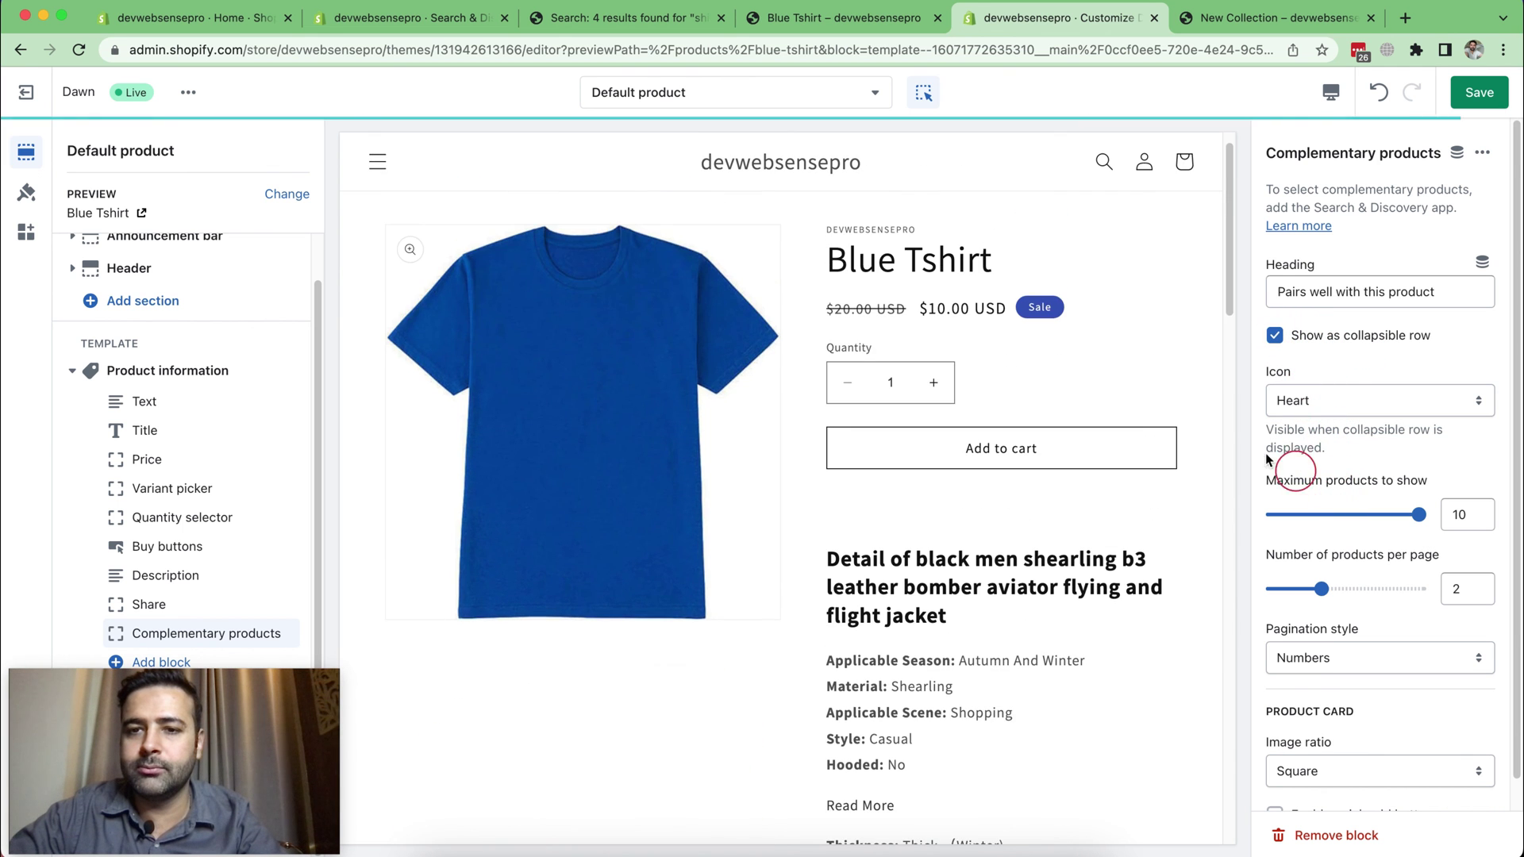
scroll(1132, 345, "down", 10)
scroll(1146, 375, "down", 6)
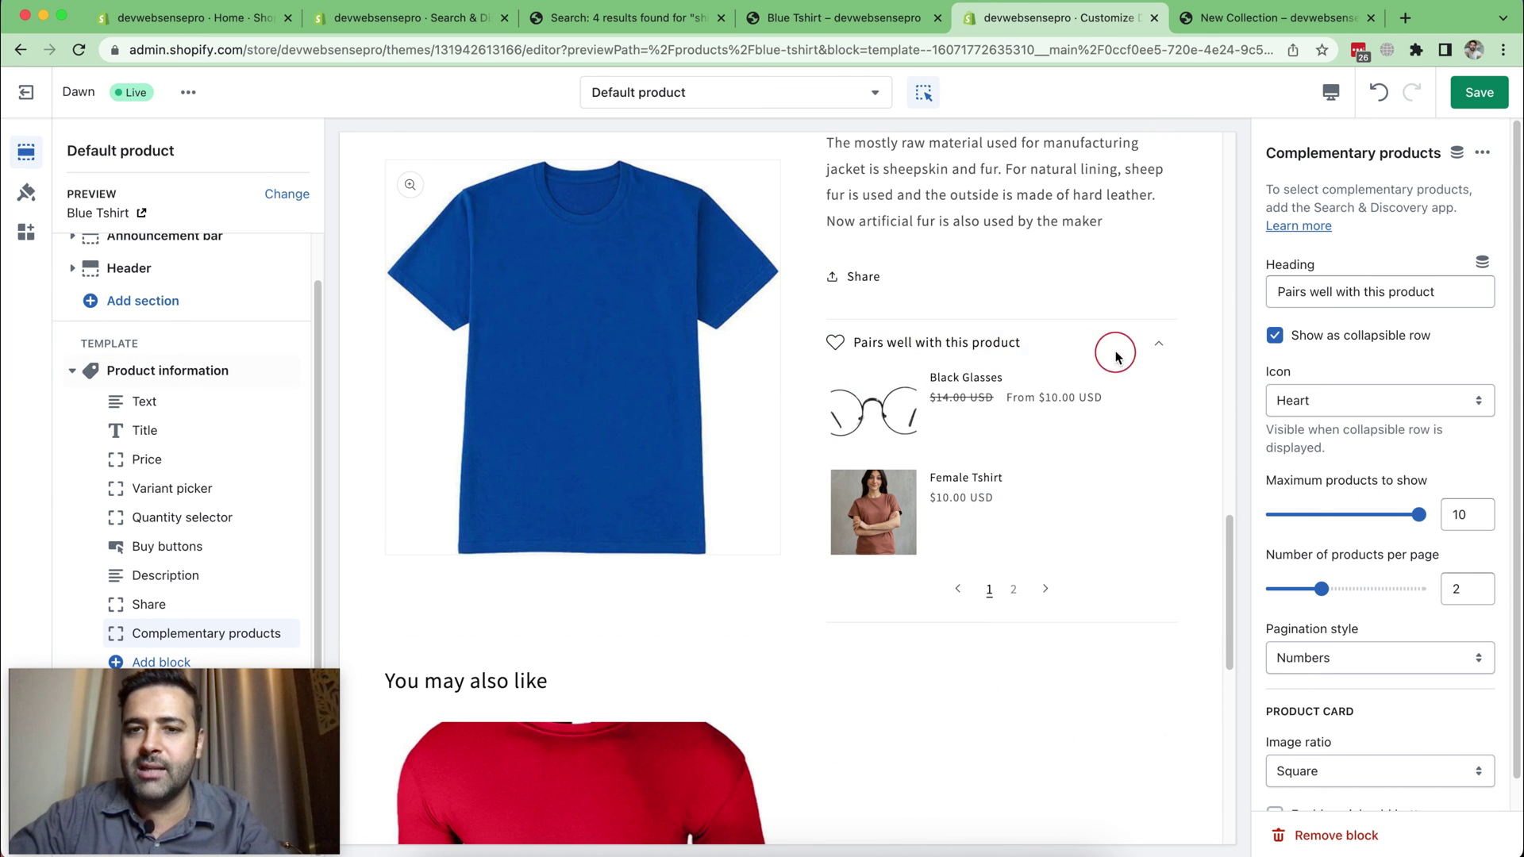
Step: Test the "Pairs well with this product" row in the preview by collapsing and expanding it several times
left_click(1160, 346)
left_click(1162, 346)
left_click(1162, 344)
left_click(1162, 344)
left_click(1162, 344)
left_click(1162, 344)
left_click(1162, 345)
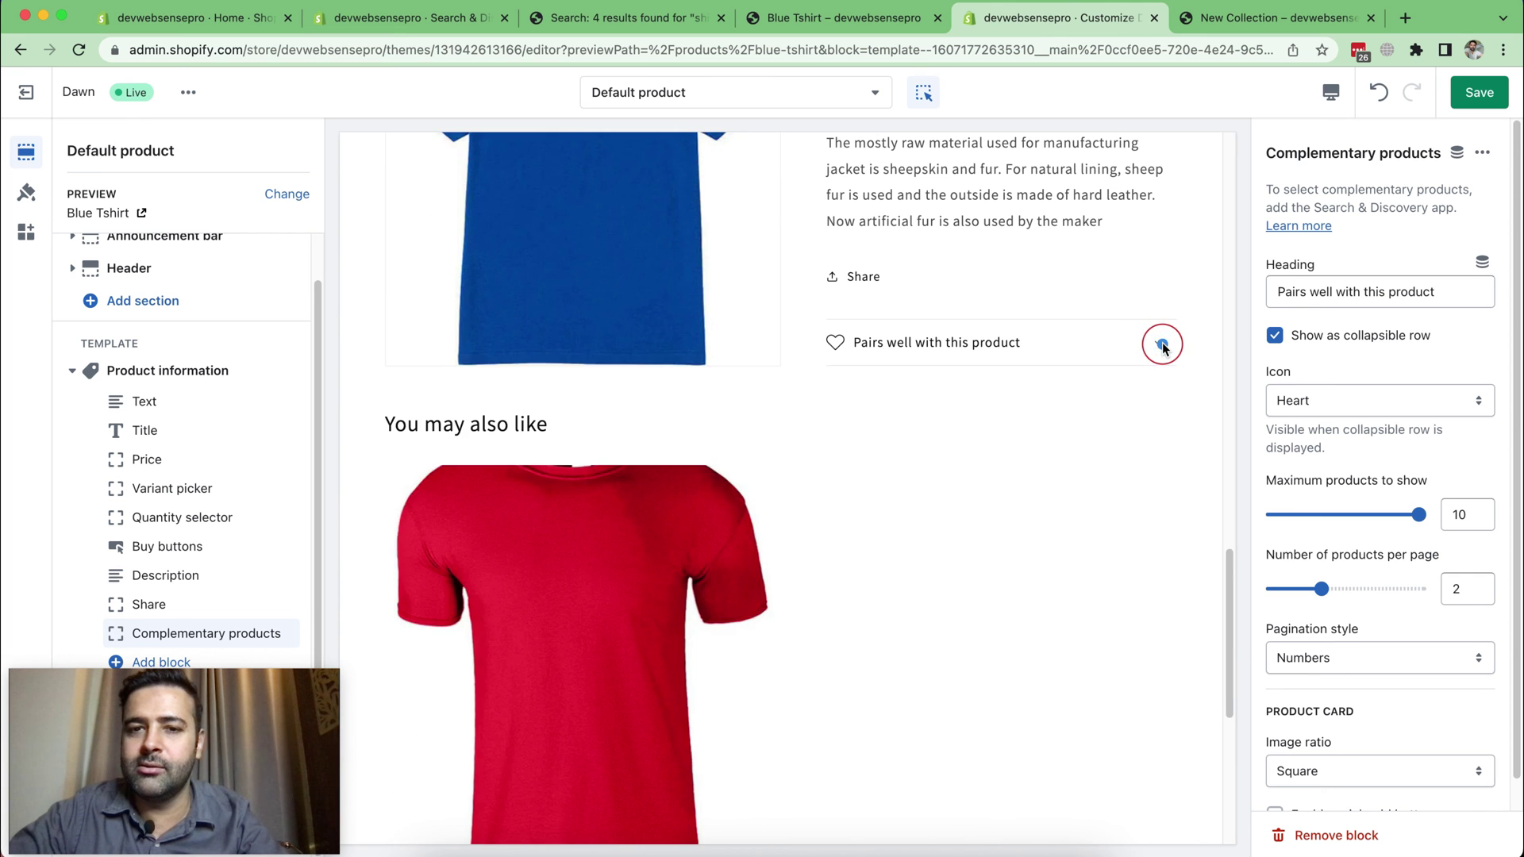
left_click(1162, 347)
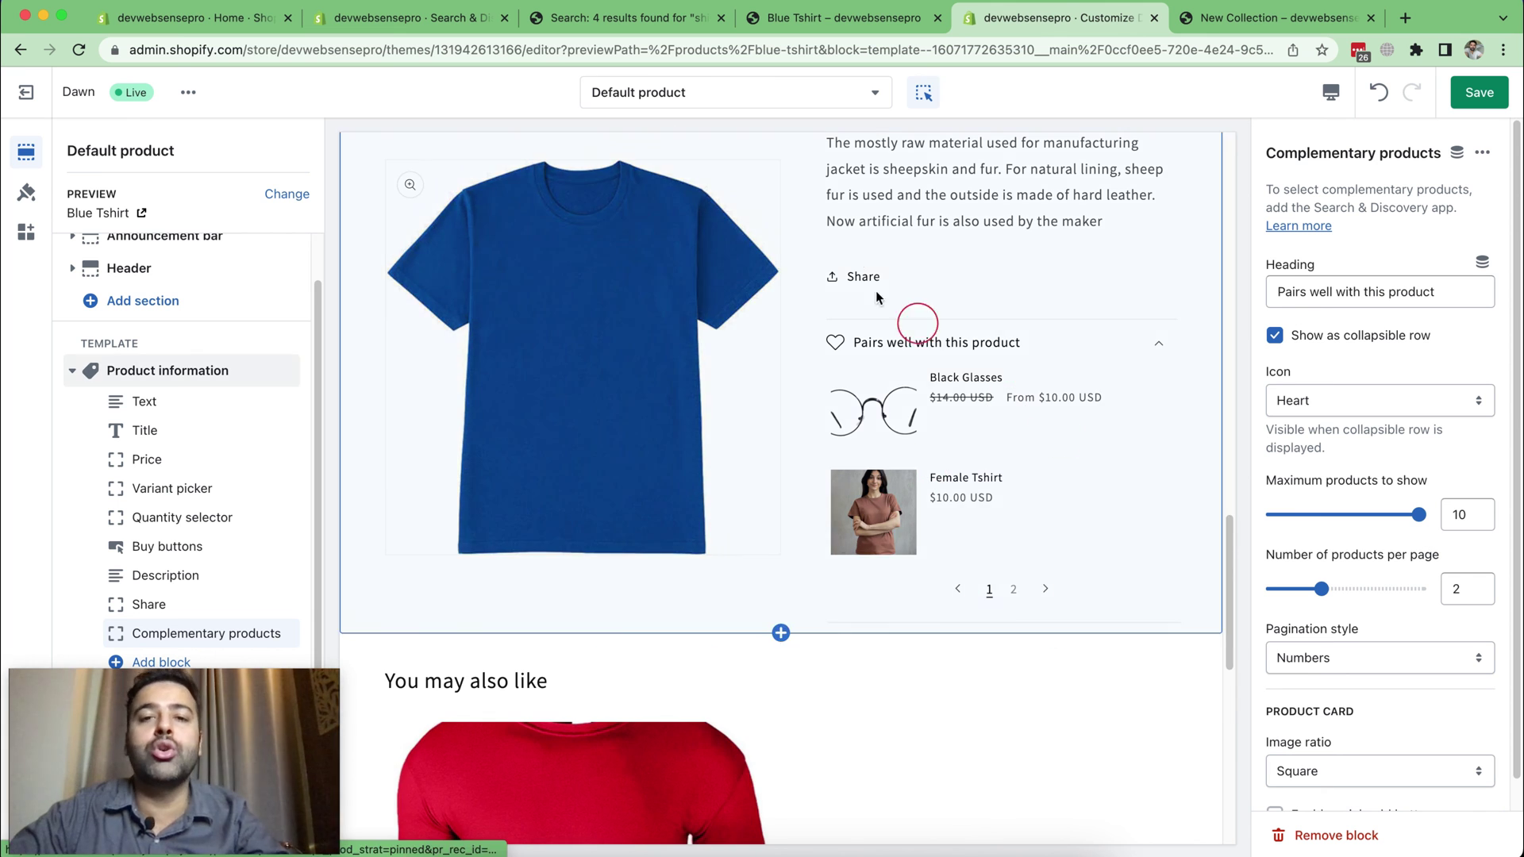
Step: Review the Product recommendations list in Search & Discovery and return to the theme editor
left_click(451, 33)
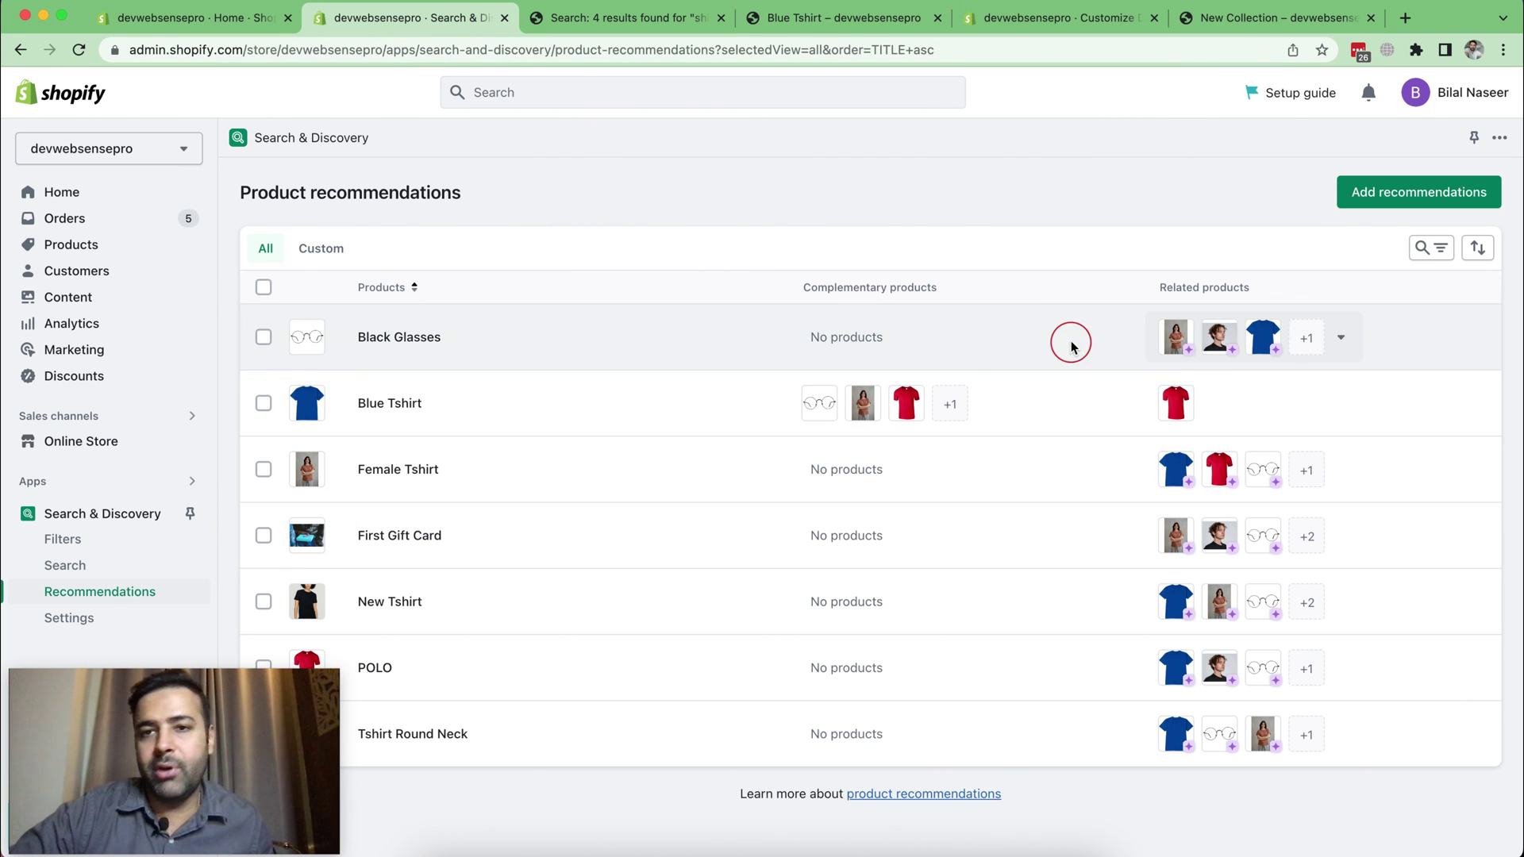
left_click(1002, 20)
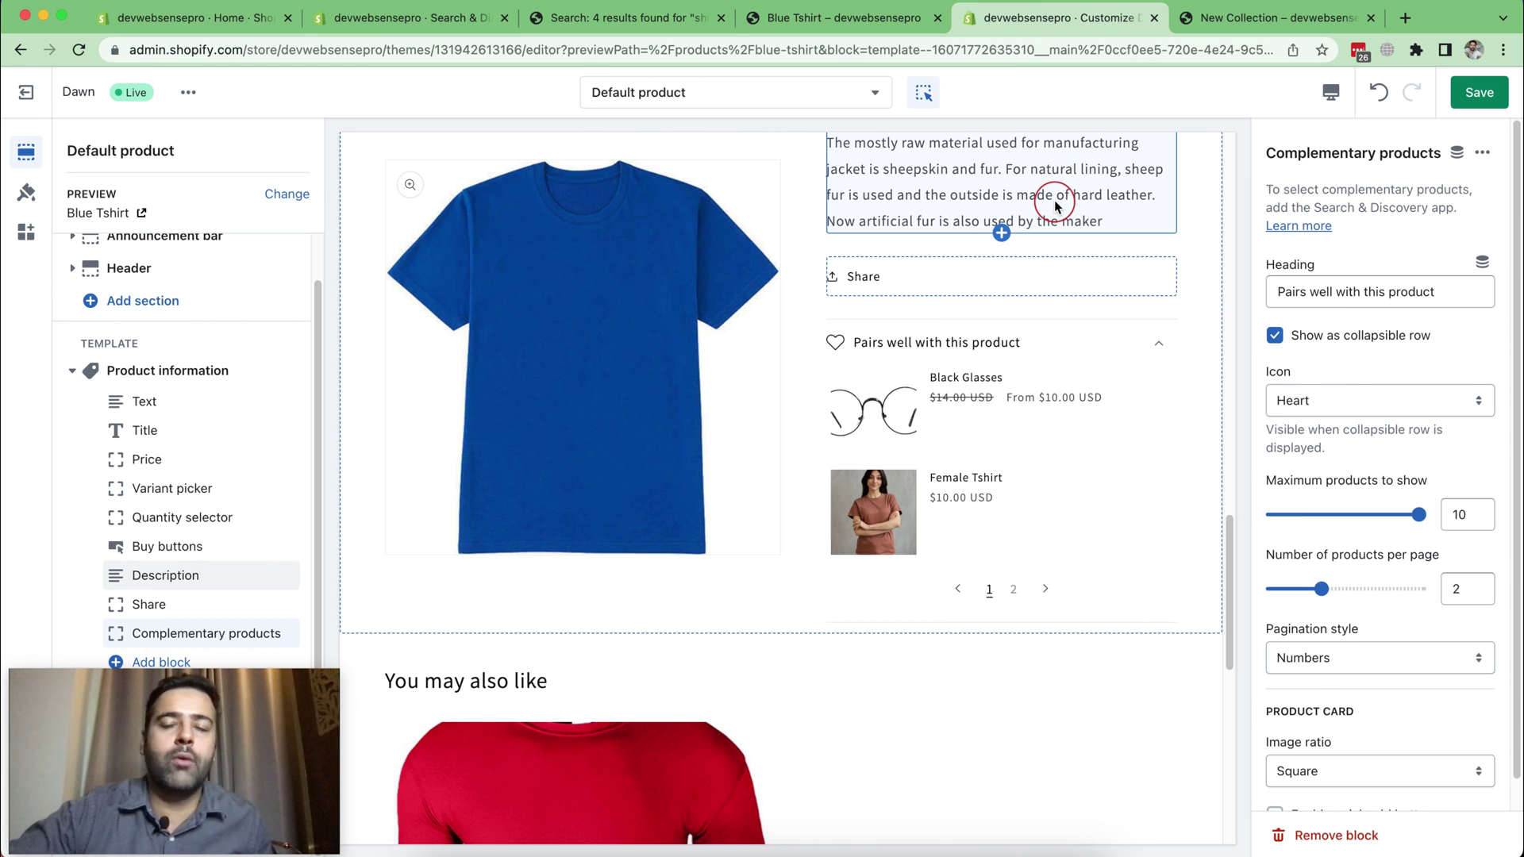